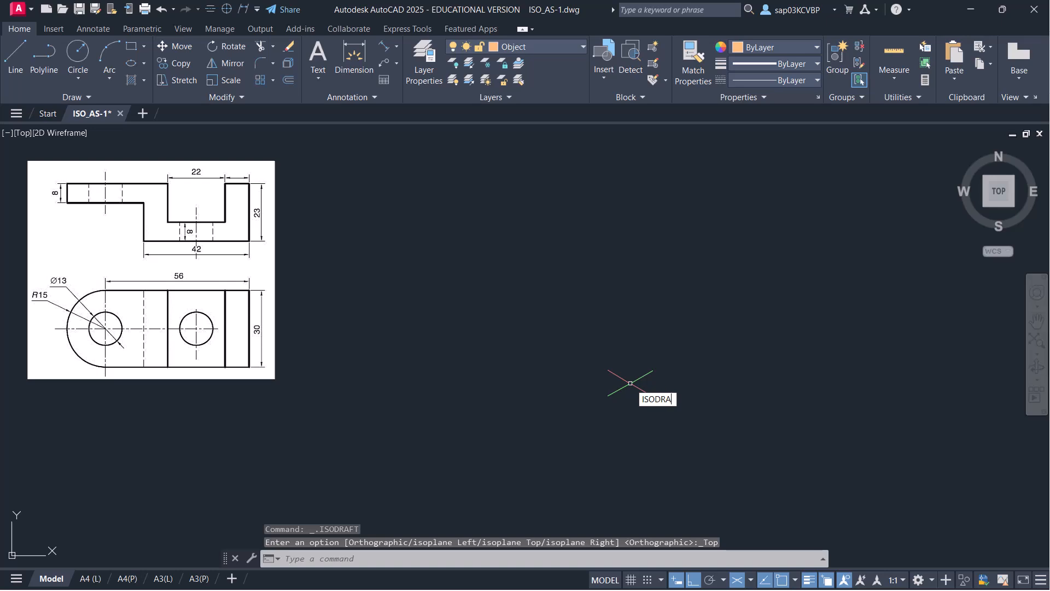
On the right isoplane, start the side profile with a 10-unit line at 30° and a 23-unit line straight down
key(Return)
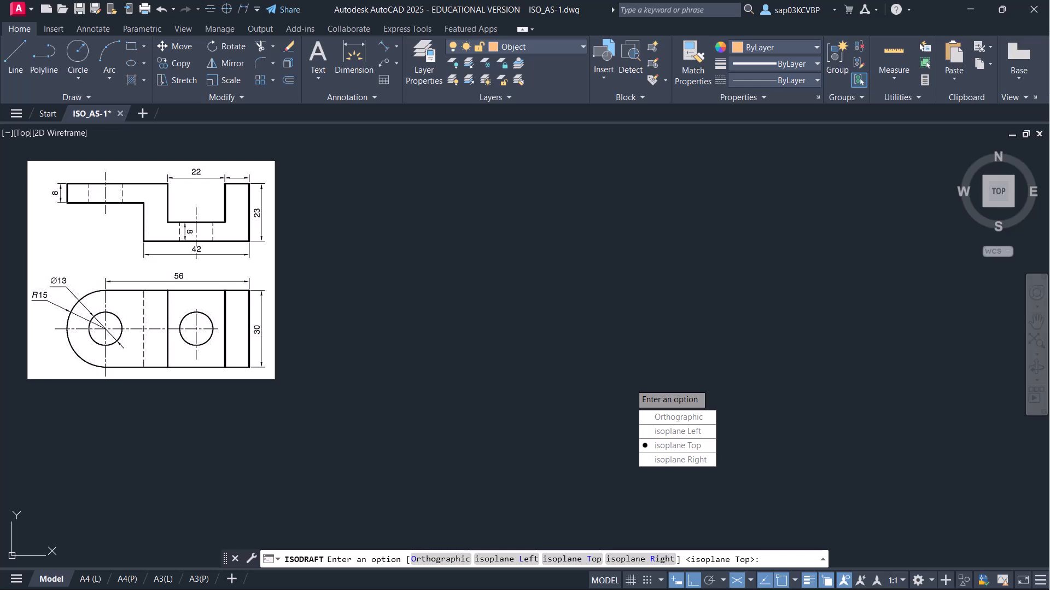
key(Escape)
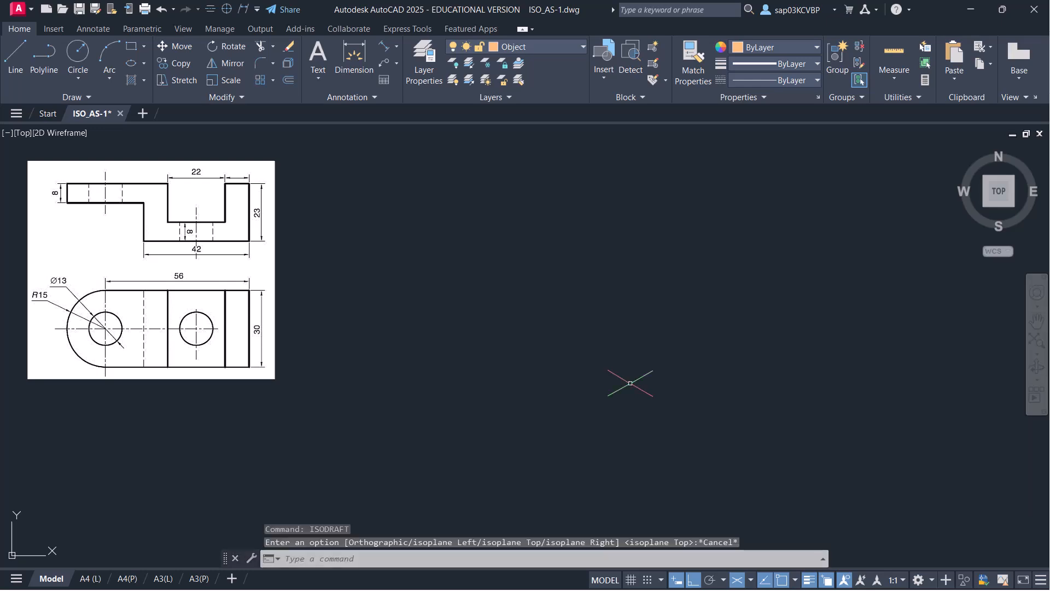
key(F5)
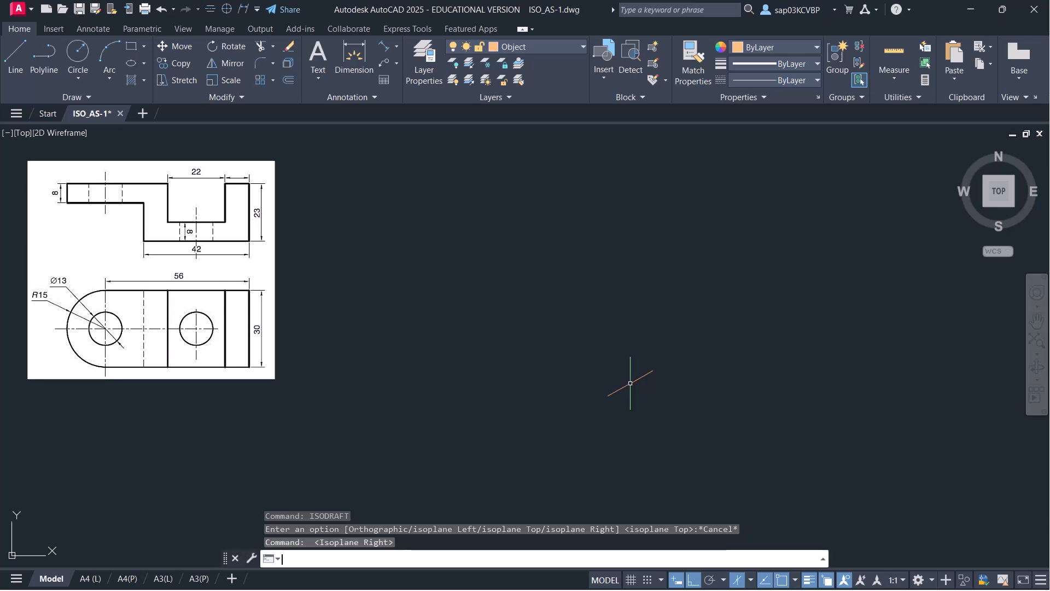
text(l)
key(Return)
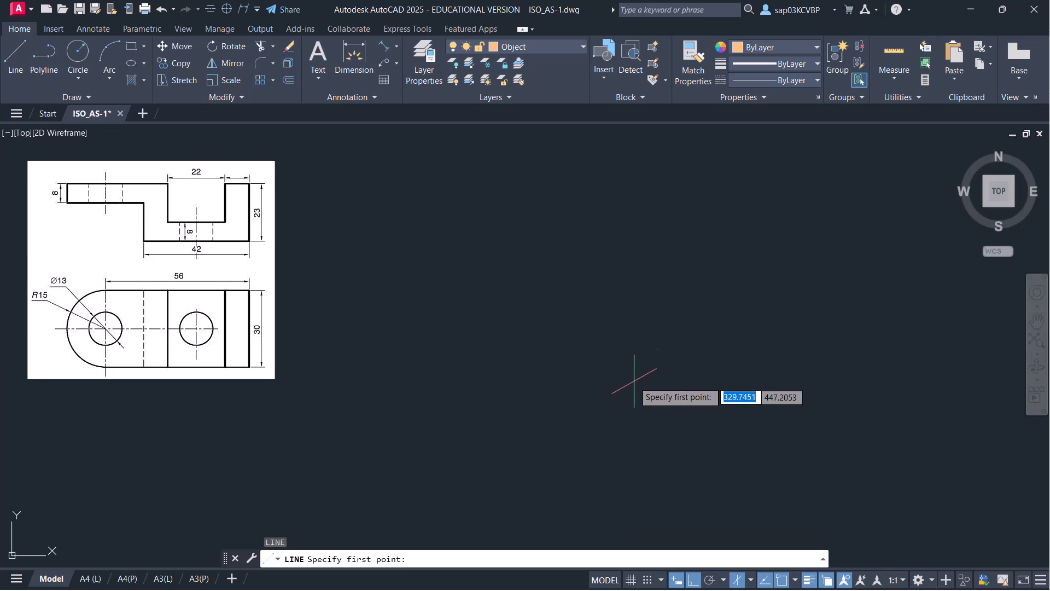
click(618, 299)
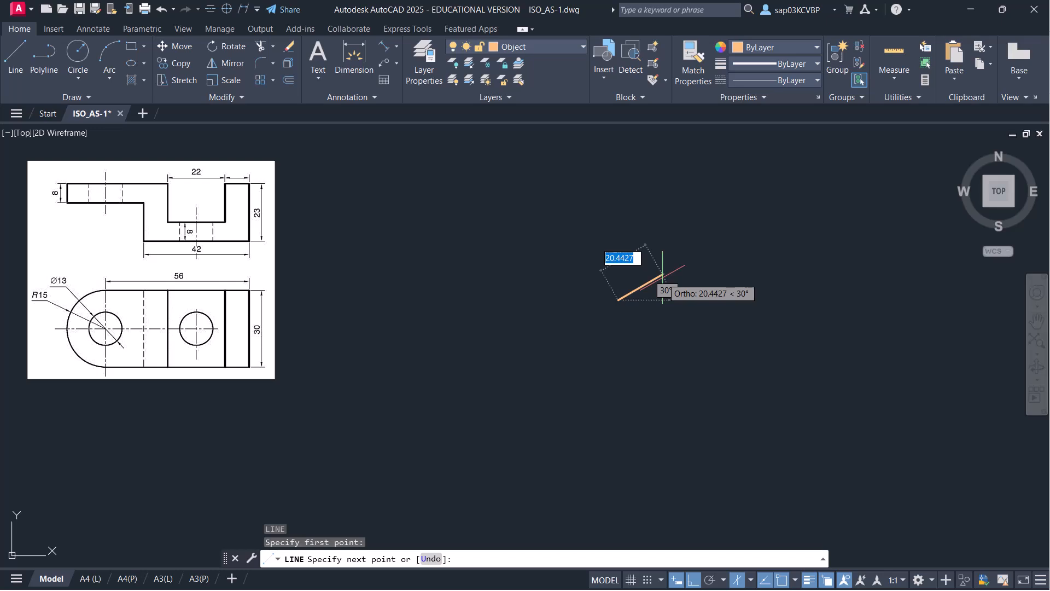
text(10)
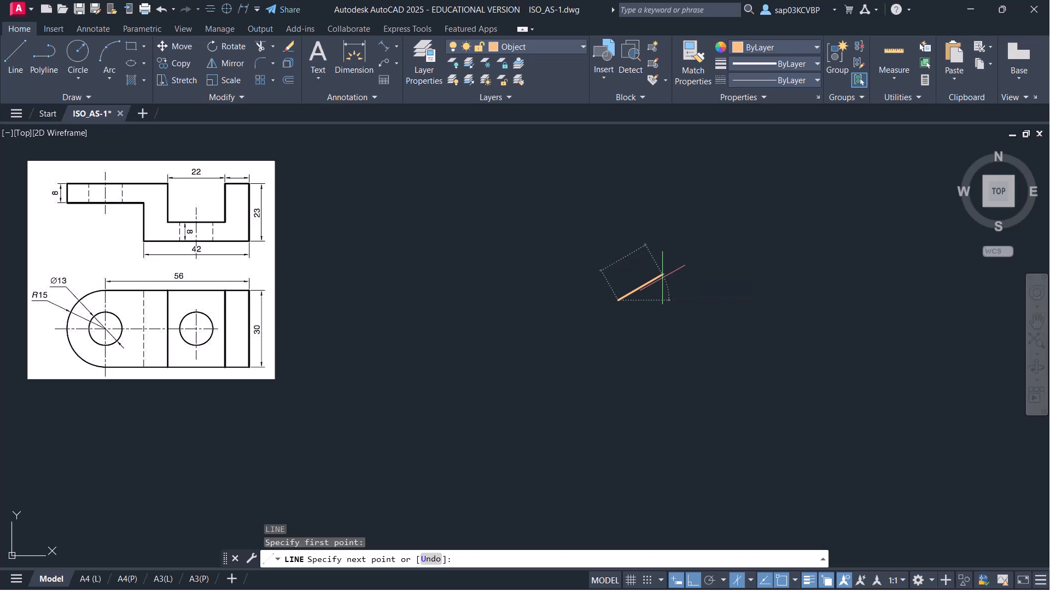
key(Return)
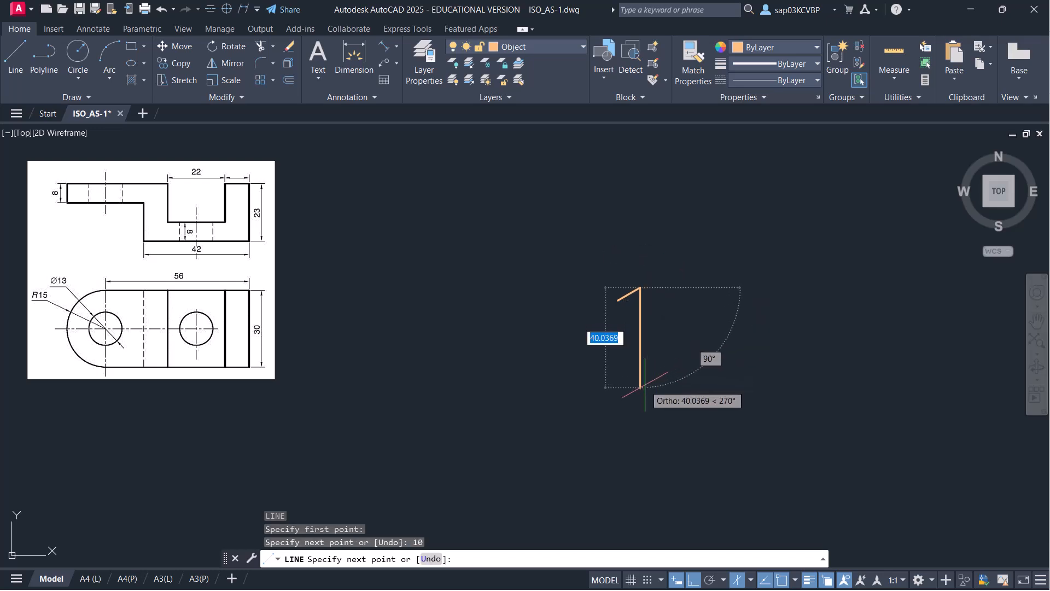
text(23)
key(Return)
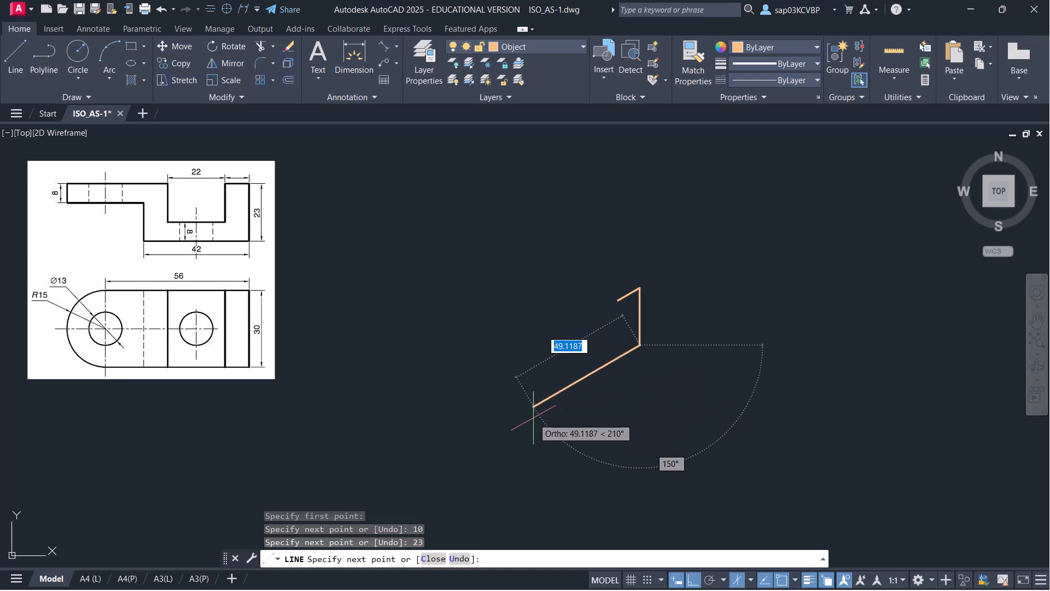
Continue the profile with a 42-unit bottom edge at 210°, a 15-unit vertical edge upward and a 29-unit edge at 210°
text(42)
key(Return)
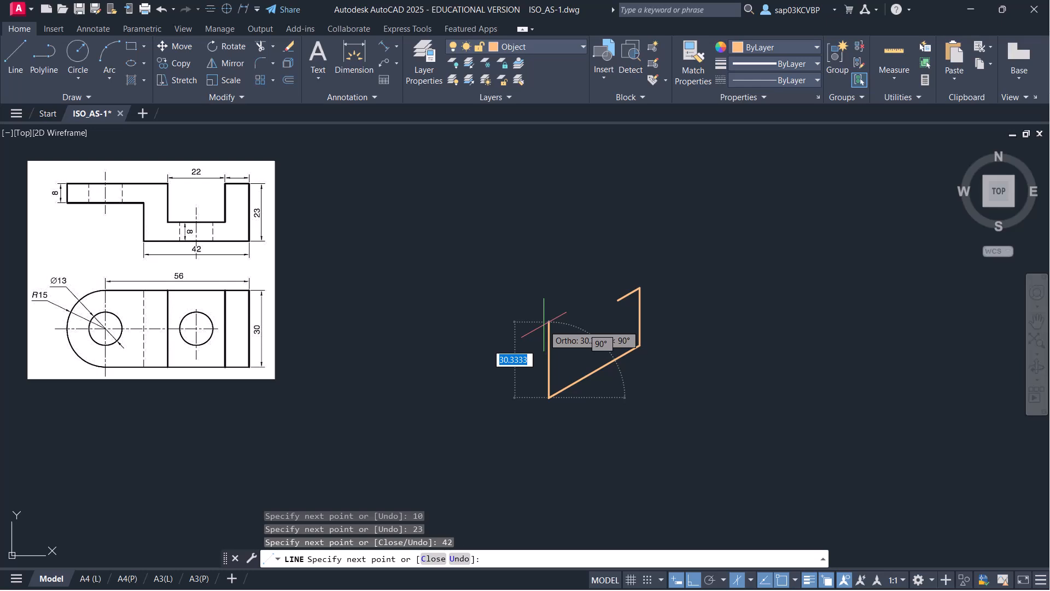
text(15)
key(Return)
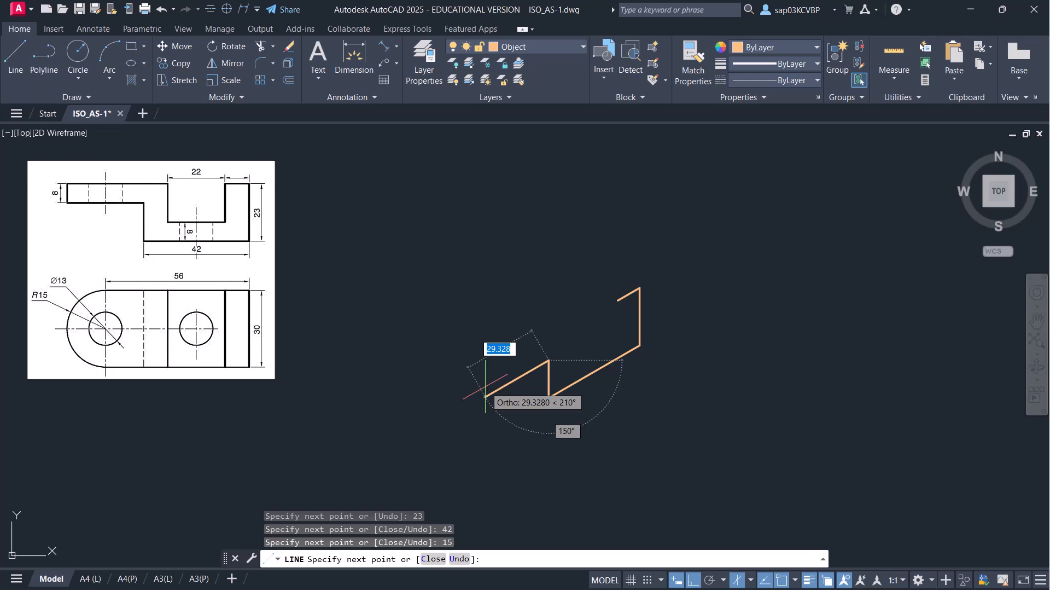
text(29)
key(Return)
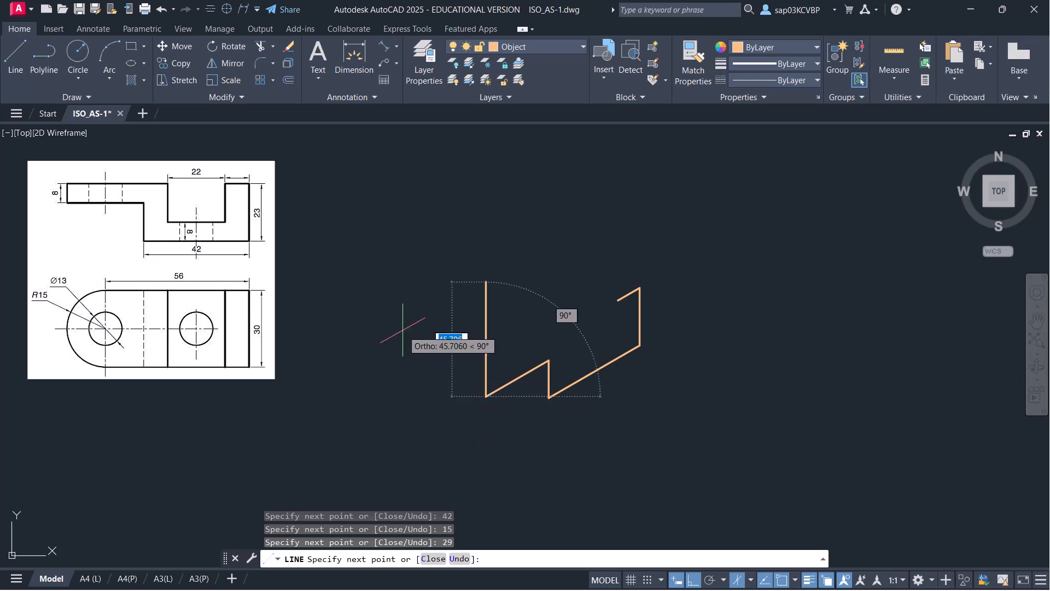
Draw a 30-unit edge at 150° on the left isoplane and close the parallelogram on the top isoplane at the 15-unit edge's upper end
key(F5)
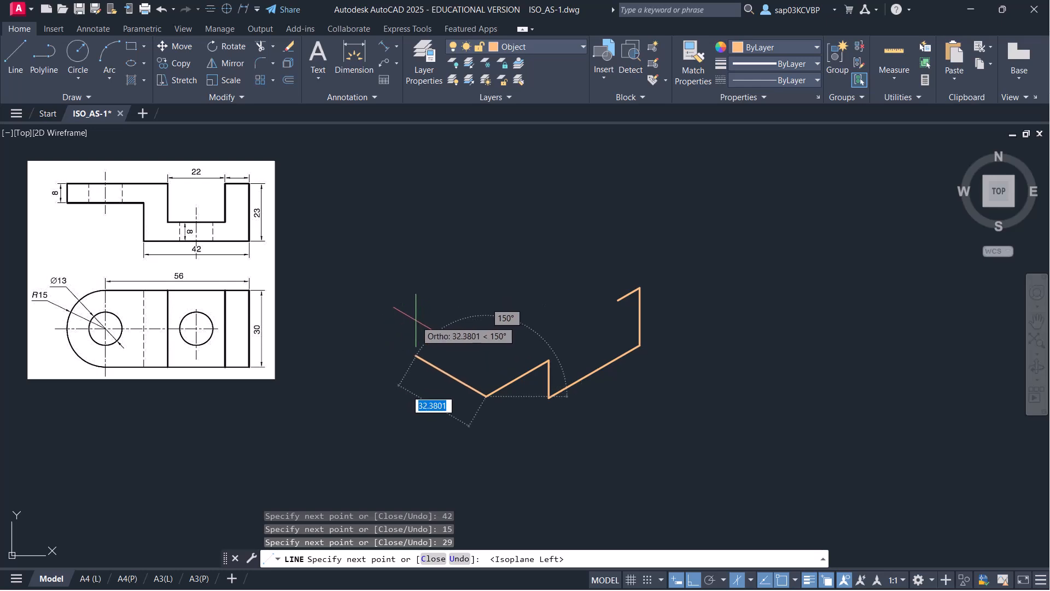
text(30)
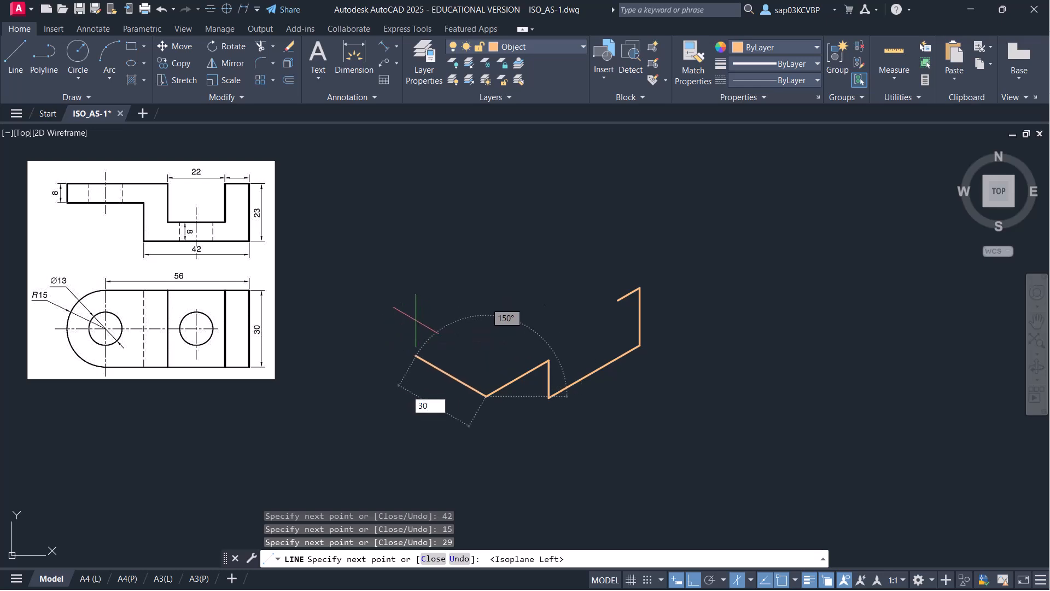
key(Return)
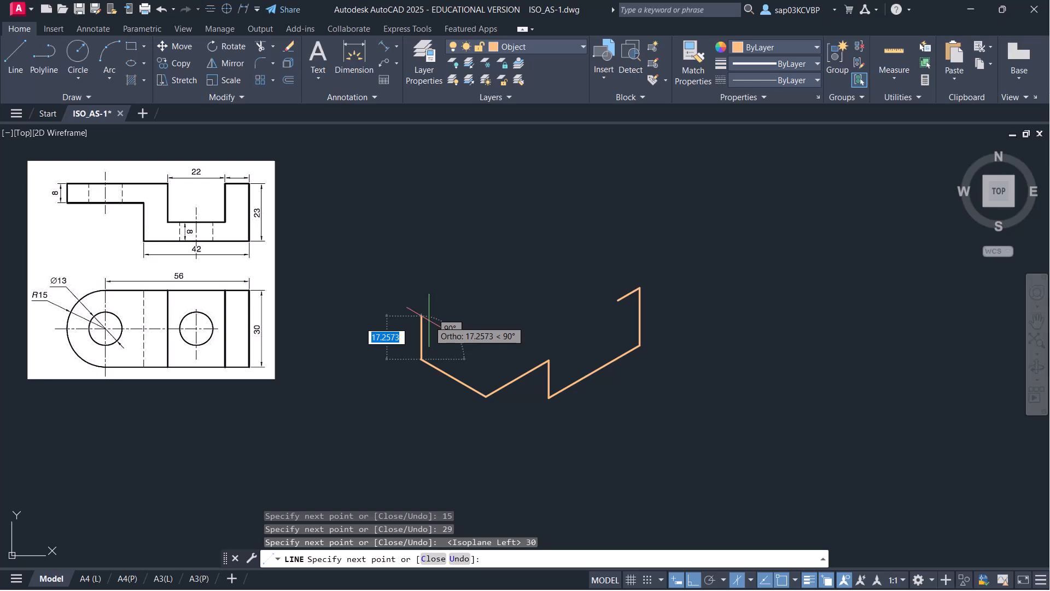
key(F5)
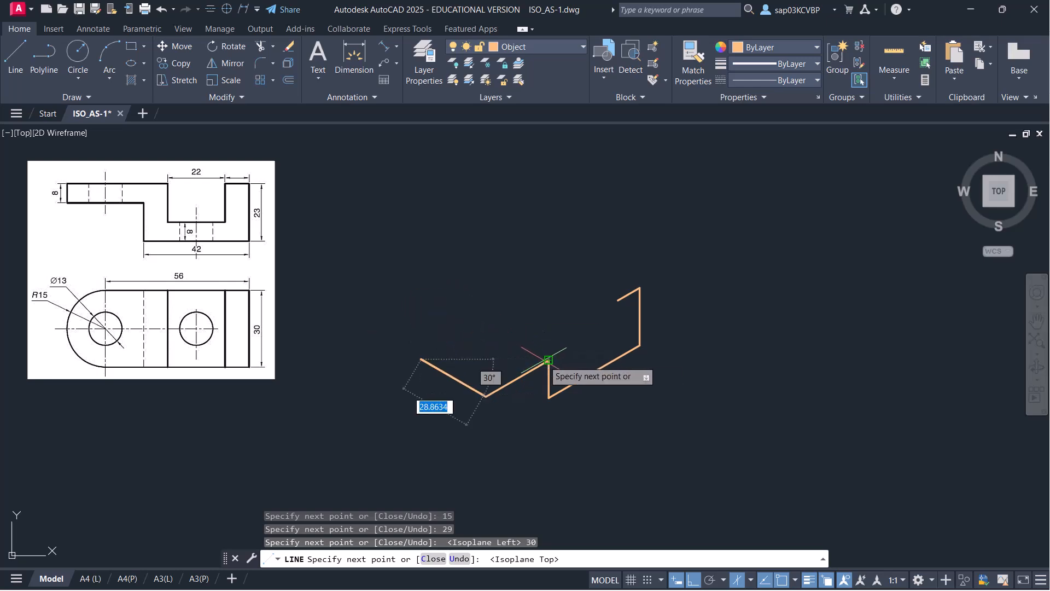
click(484, 322)
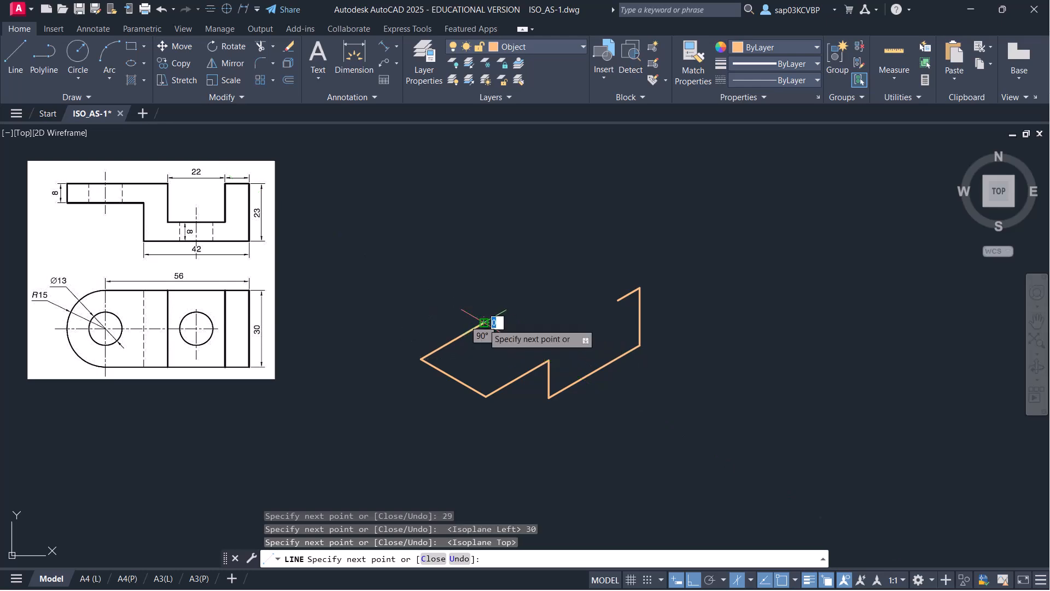
click(548, 360)
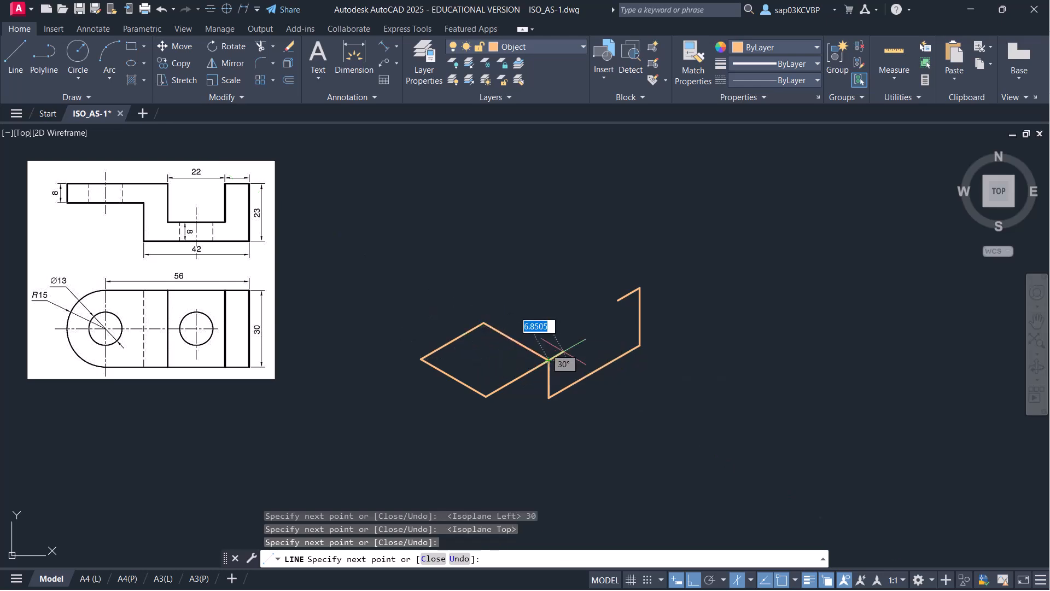
key(Return)
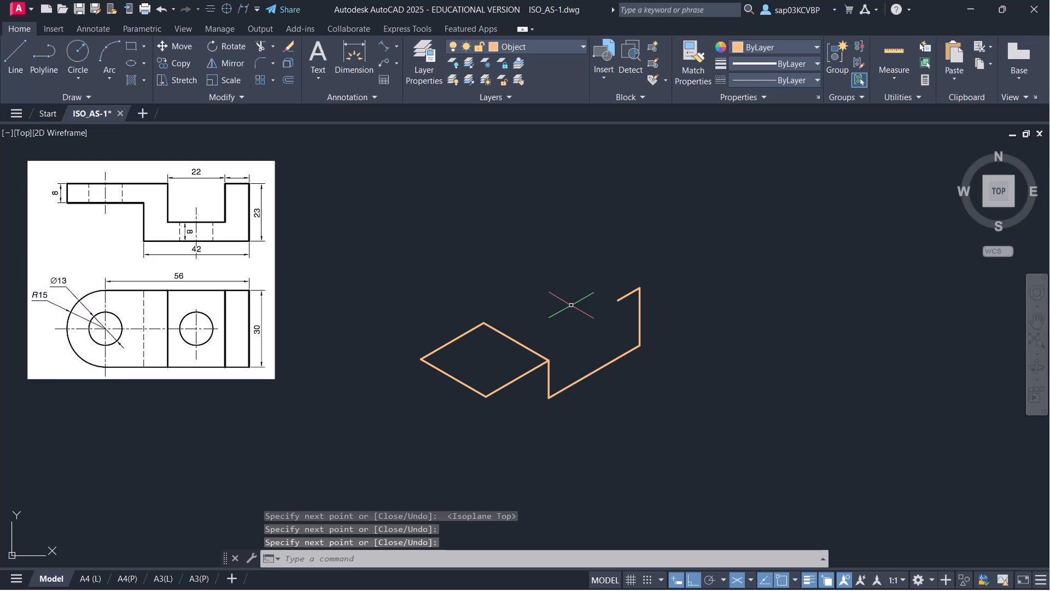
On the right isoplane, draw the slot from the 10-unit edge's free end: 15 units down, 22 units at 210°, 15 units up
key(F5)
text(L)
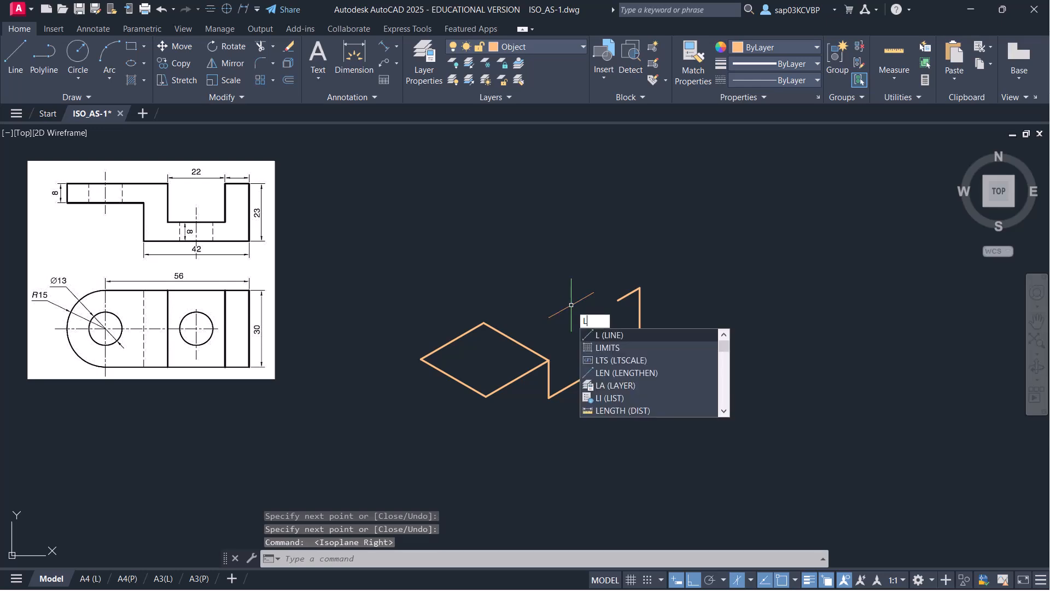
key(Return)
click(619, 300)
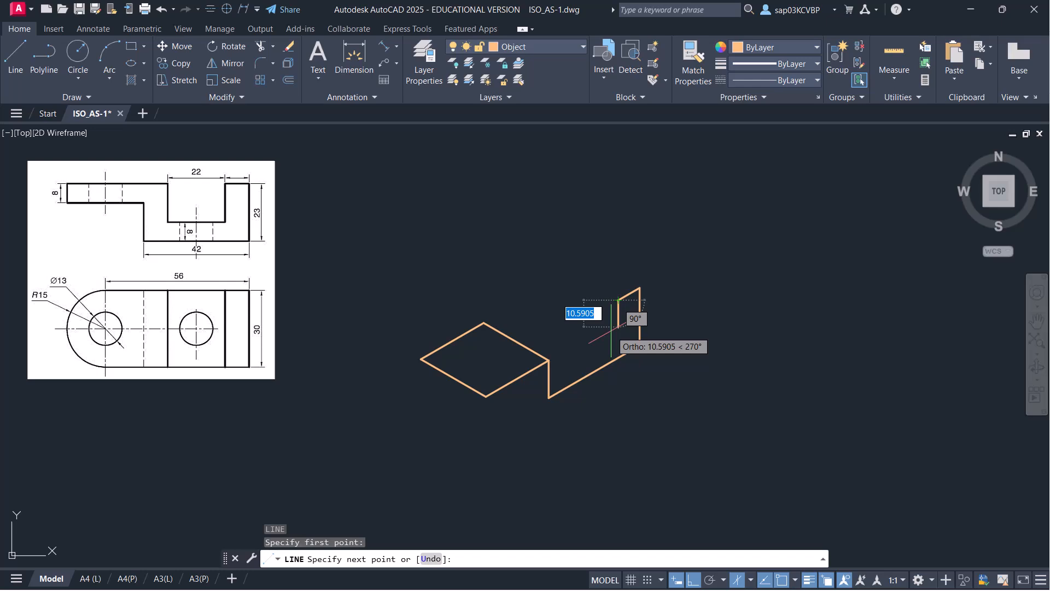
text(15)
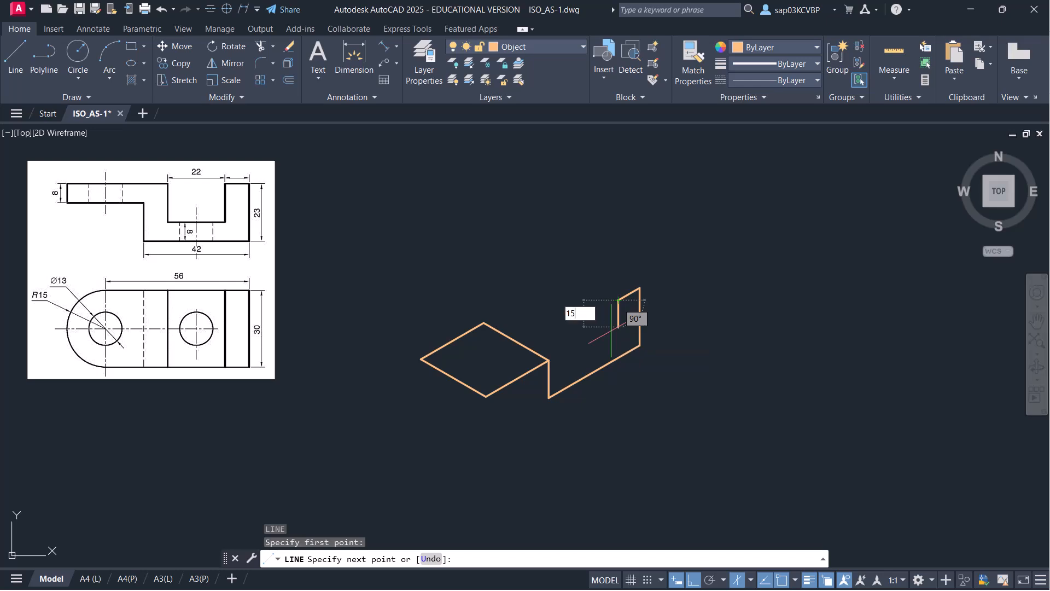
key(Return)
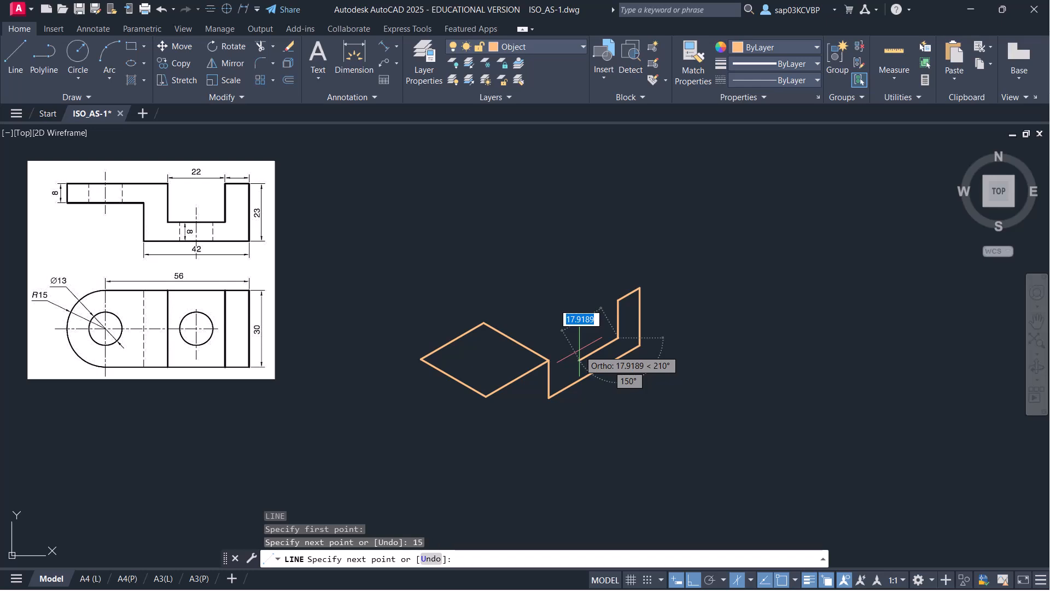
text(22)
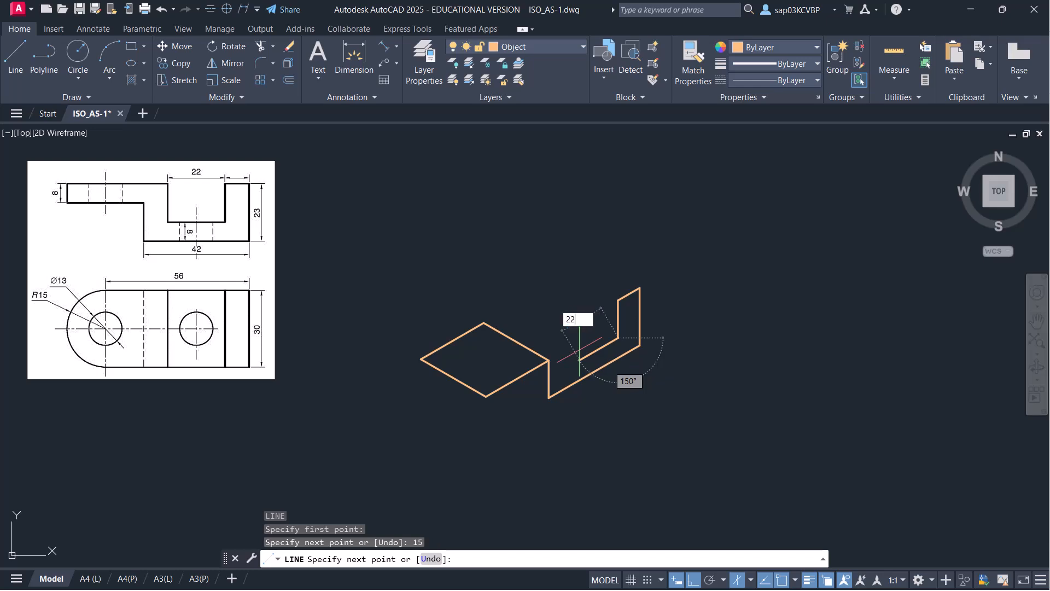
key(Return)
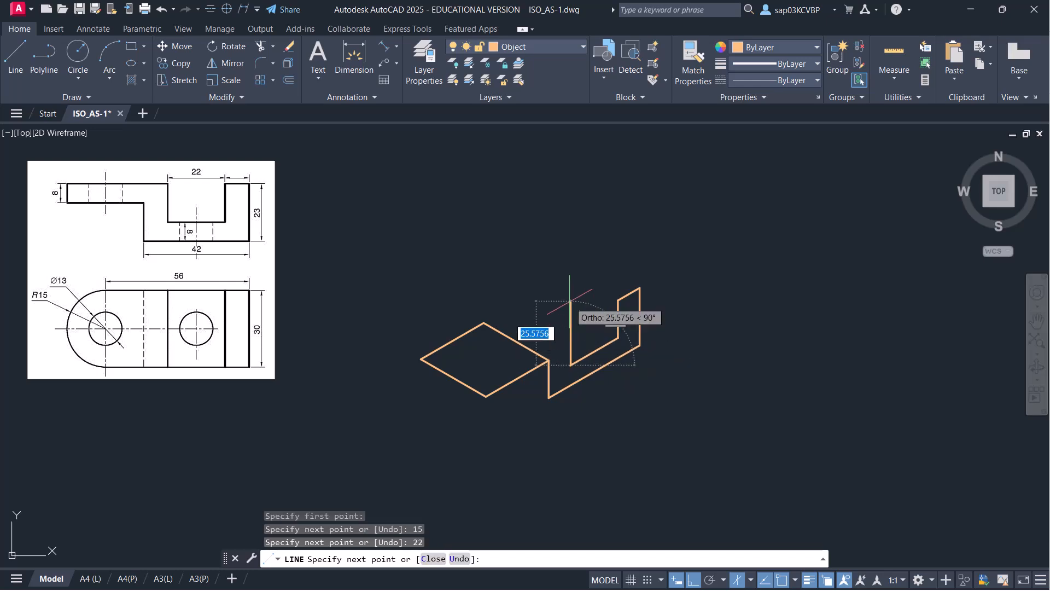
text(15)
key(Return)
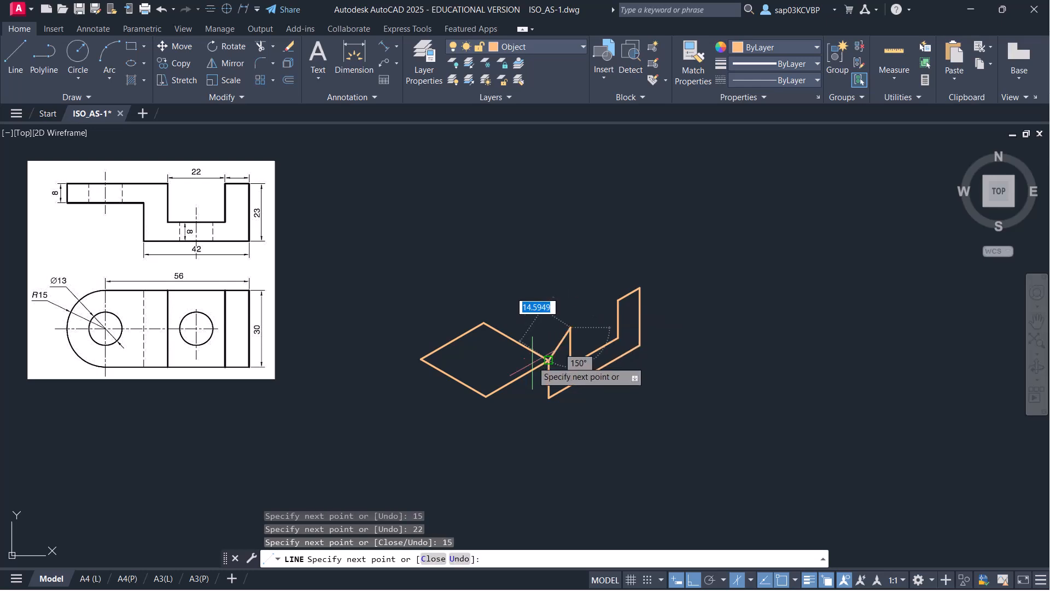
Extend the profile from the slot's upper end about 39 units at 210°, ending directly above the parallelogram's lowest corner
scroll(539, 353, up, 2)
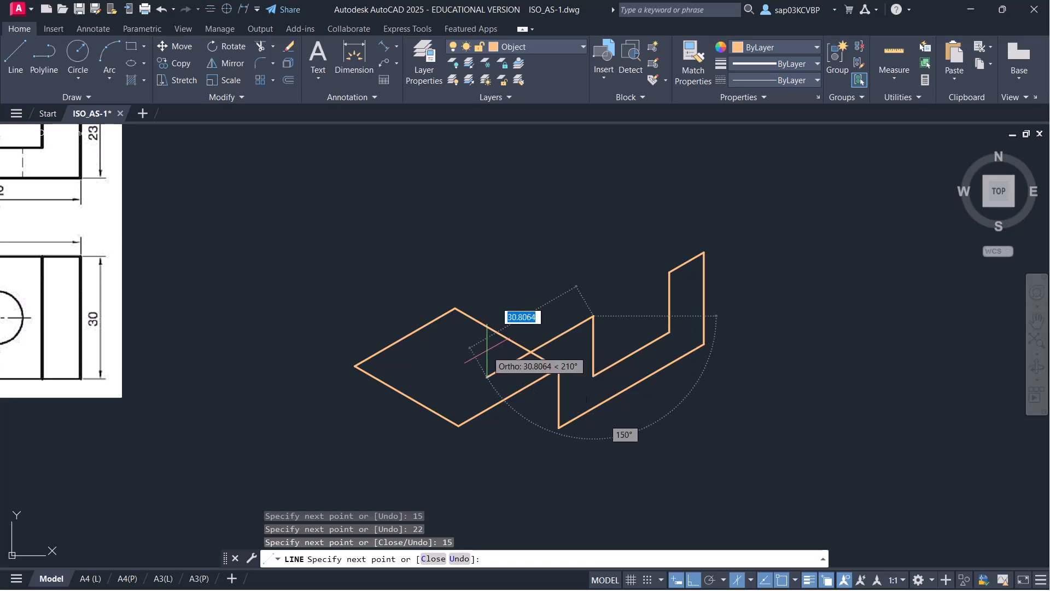
scroll(487, 350, down, 4)
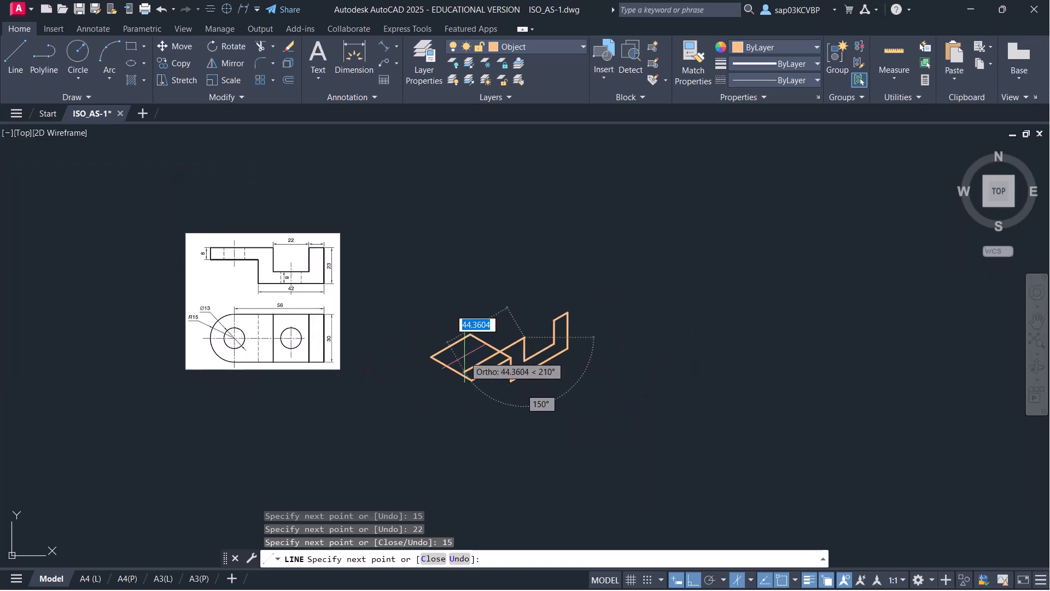
scroll(465, 358, up, 2)
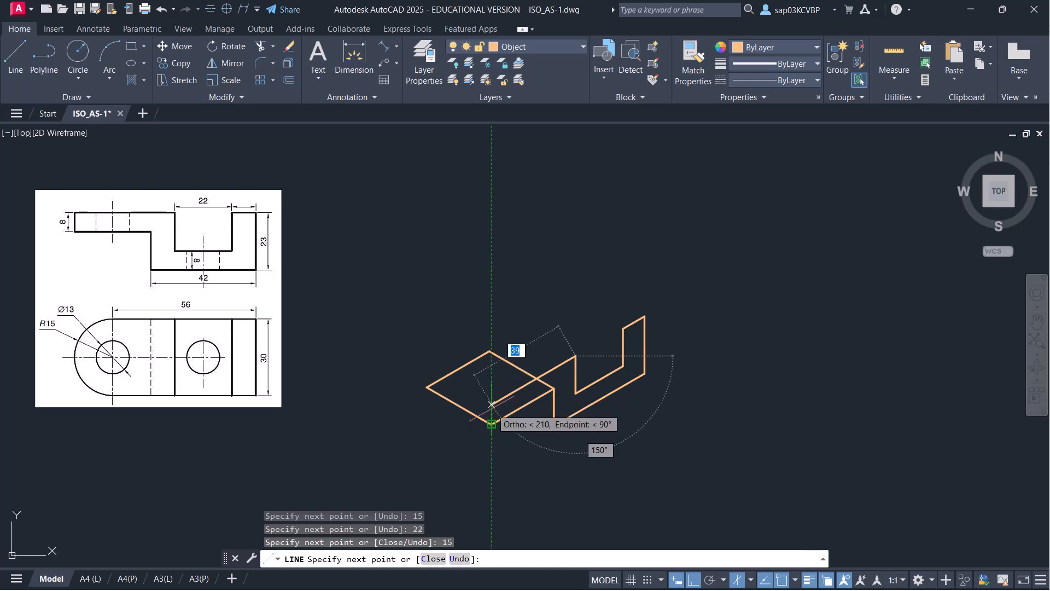
click(491, 405)
key(Return)
middle_drag(519, 310, 524, 350)
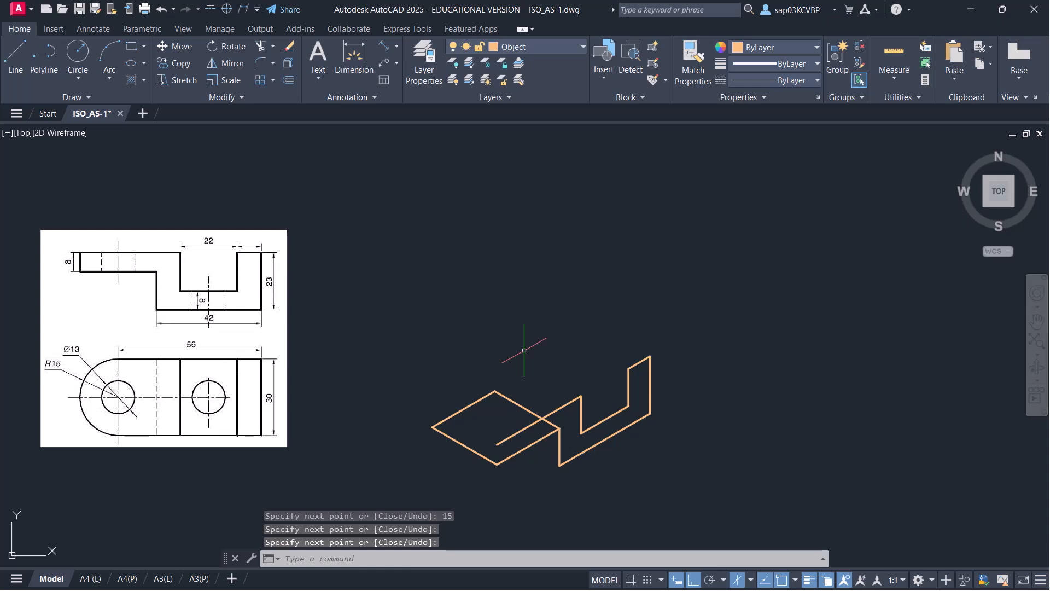
On the top isoplane, draw a 30-unit line at 150° from the profile's uppermost outer corner
key(F5)
key(F5)
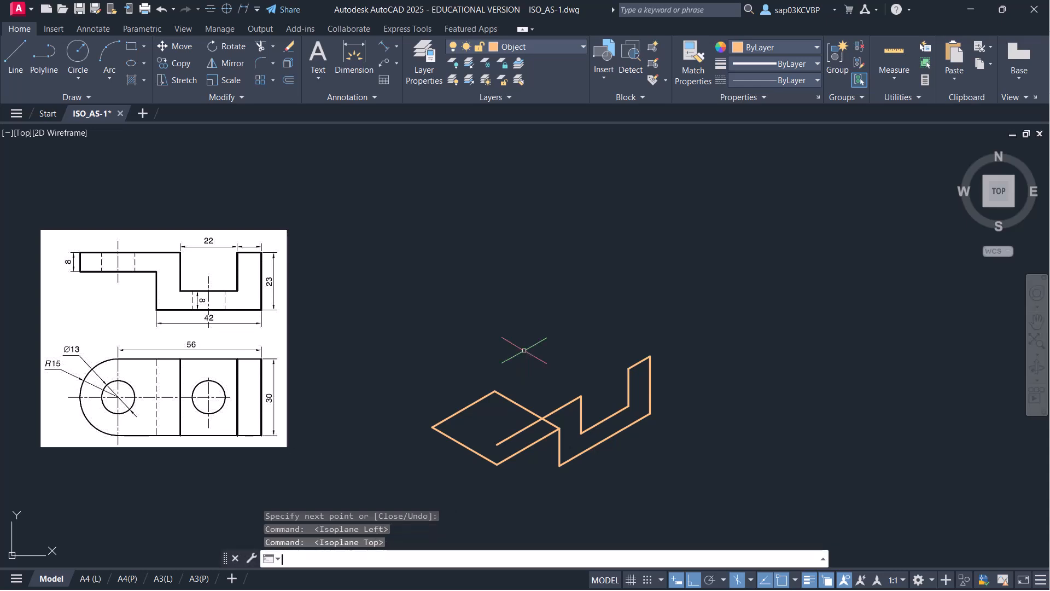
text(l)
key(Return)
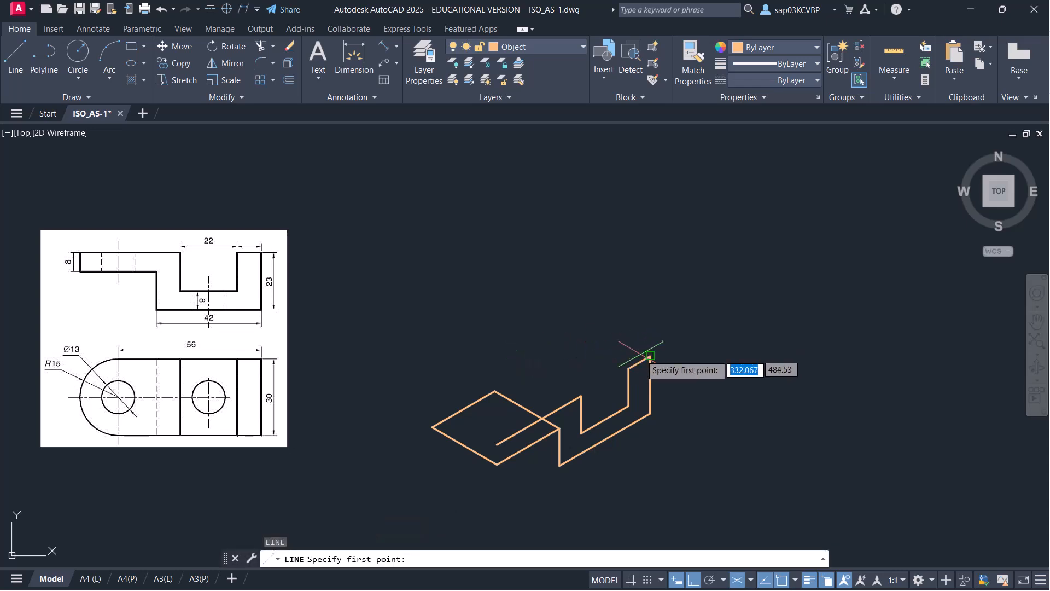
click(650, 355)
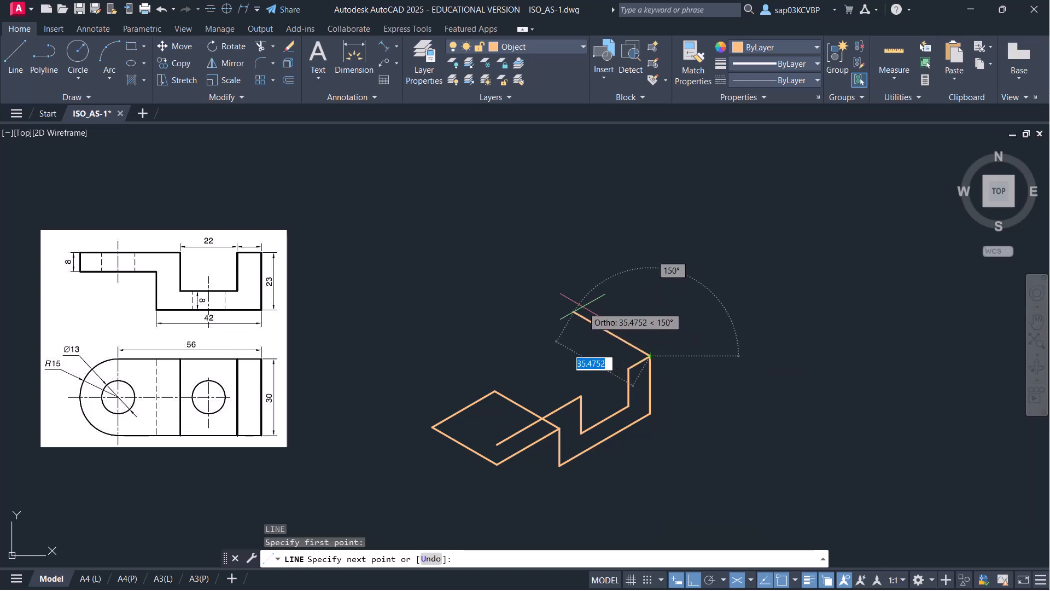
text(30)
key(Return)
Draw a parallel 30-unit line at 150° from the other end of the 10-unit top edge
text(0)
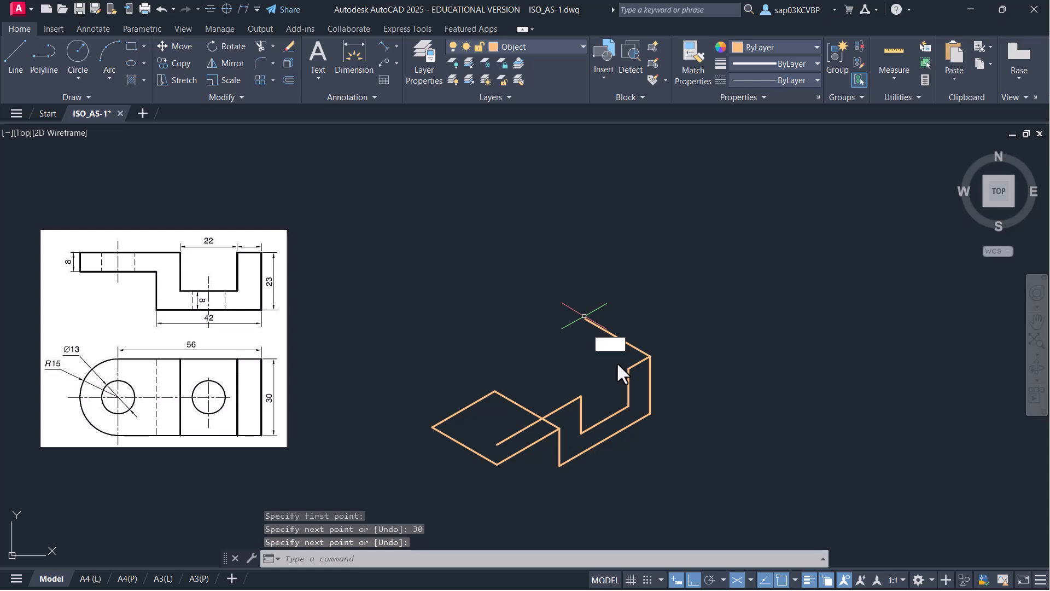
key(Return)
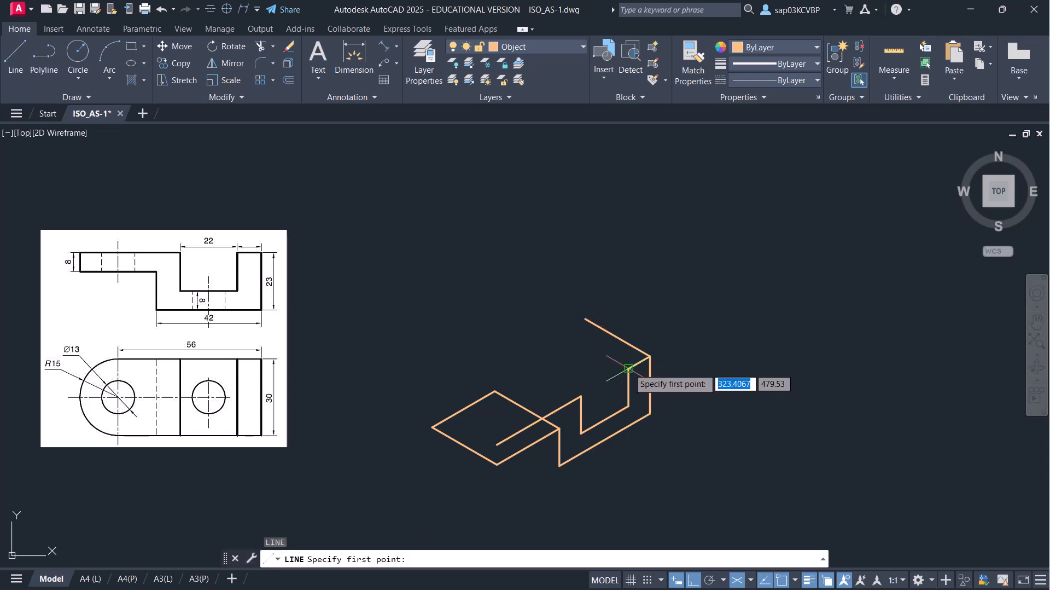
click(629, 368)
text(30)
key(Return)
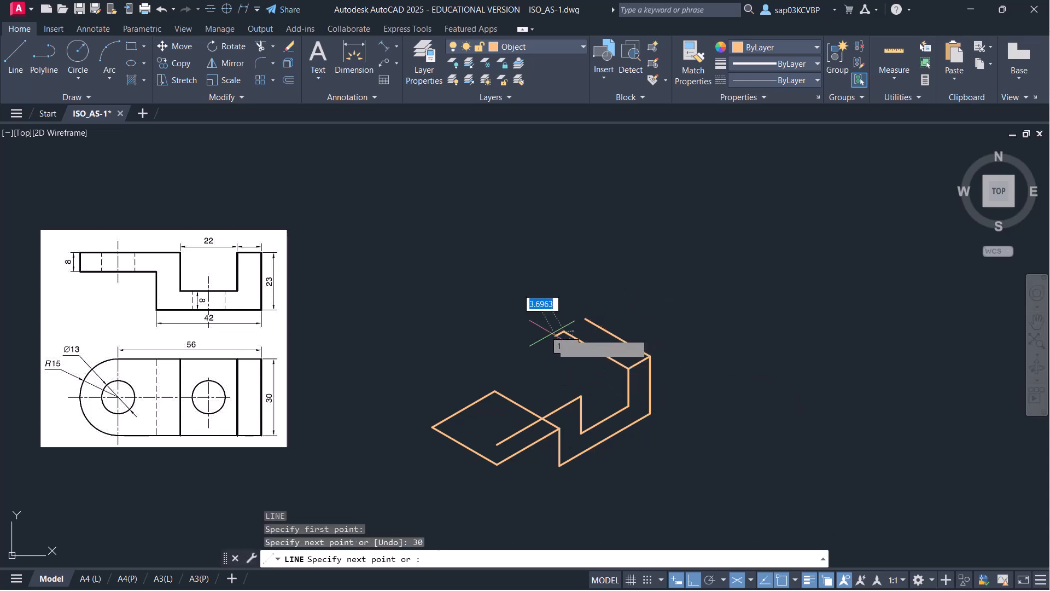
Draw a 30-unit line at 150° from the slot's lower-left side's upper end, where the long 210° edge starts
key(Return)
text(l)
key(Return)
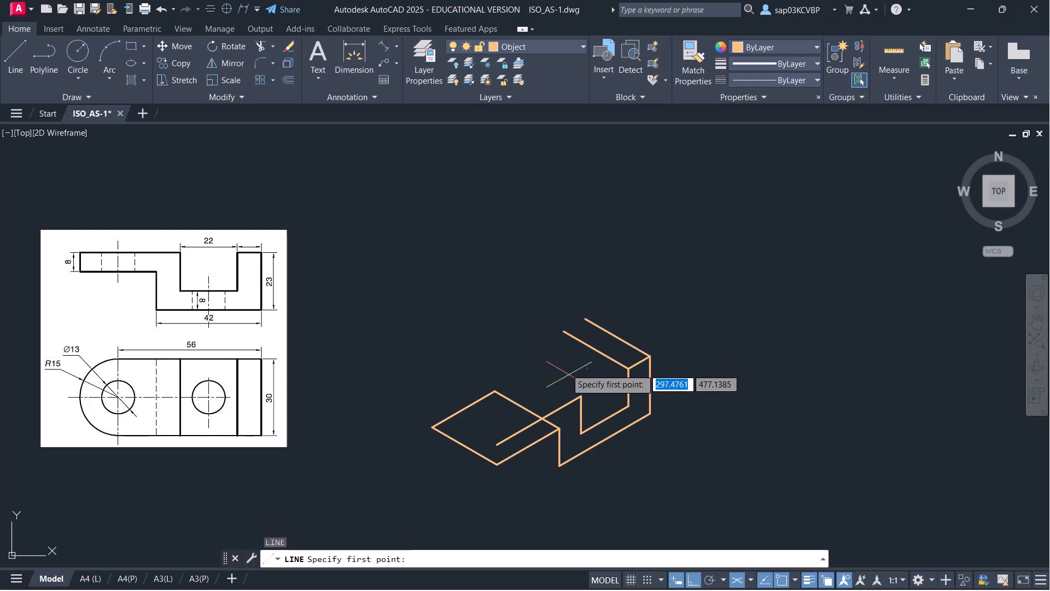
click(581, 395)
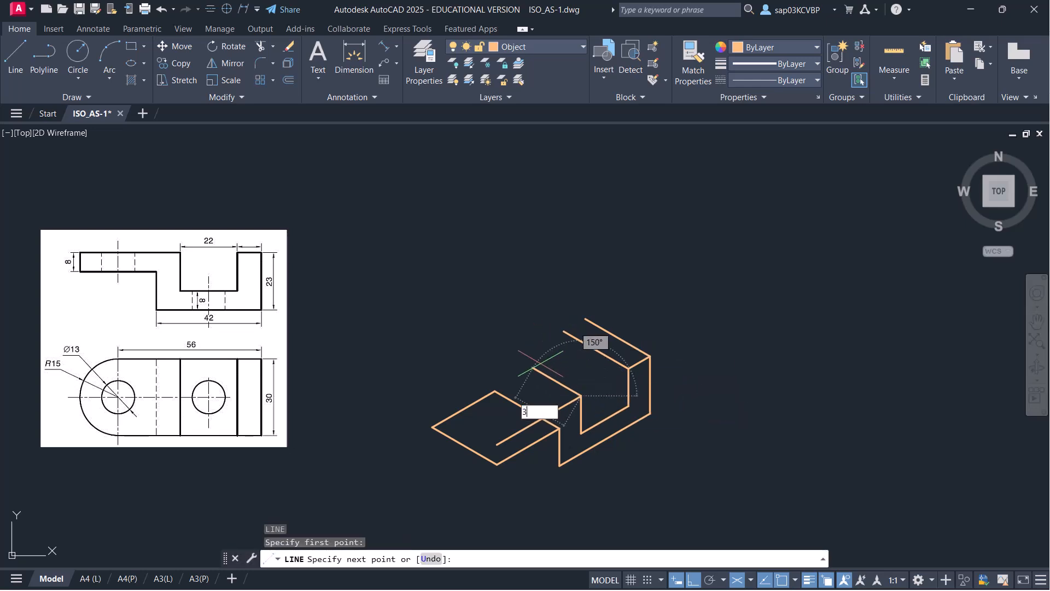
text(30)
key(Return)
key(Return)
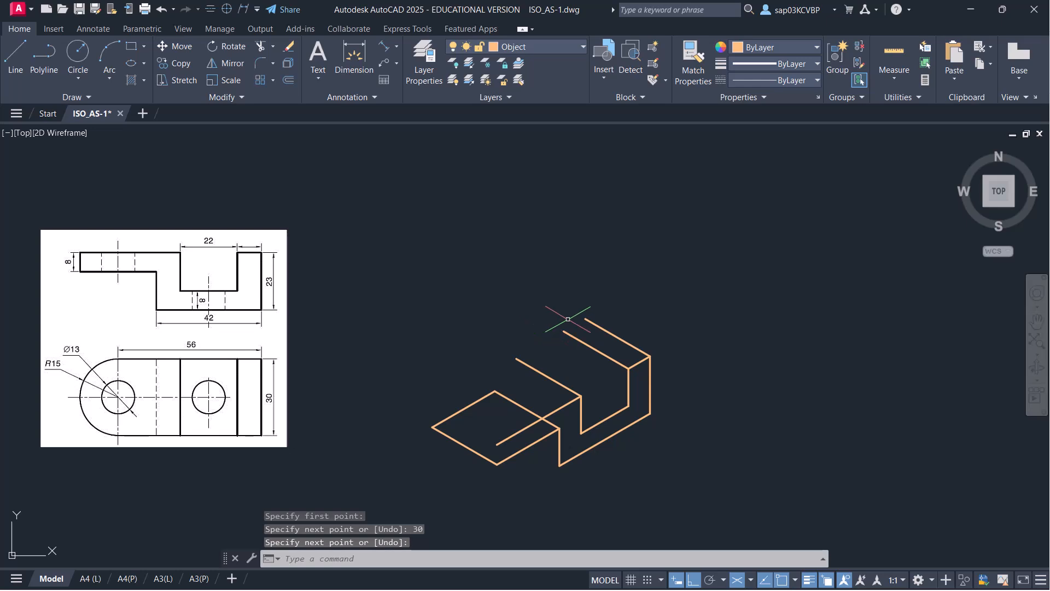
Close the upright block's top face with a line joining the free ends of its two 30-unit edges
key(Return)
click(564, 330)
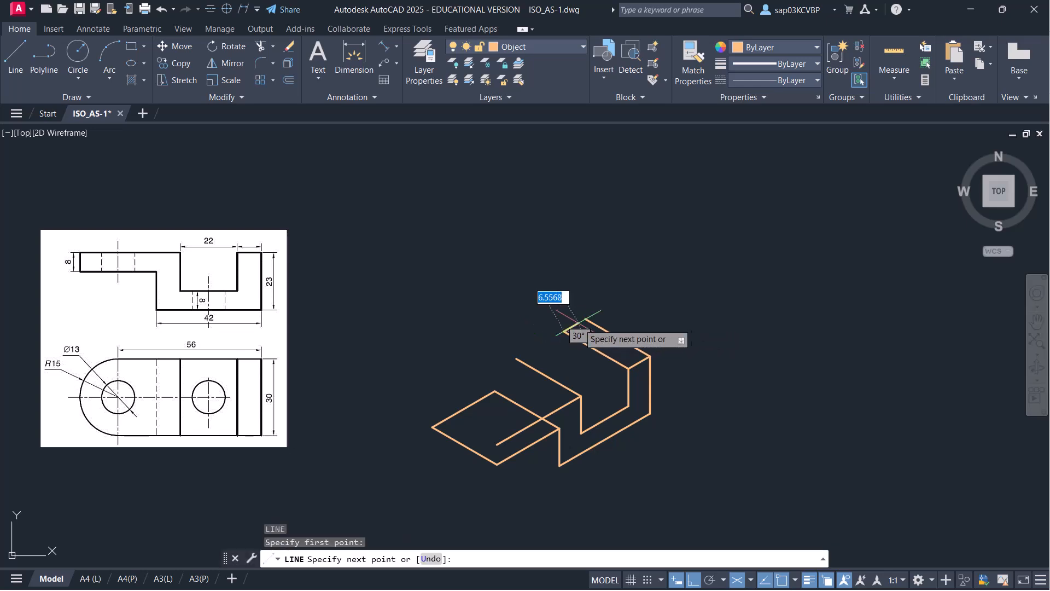
click(586, 319)
text(V)
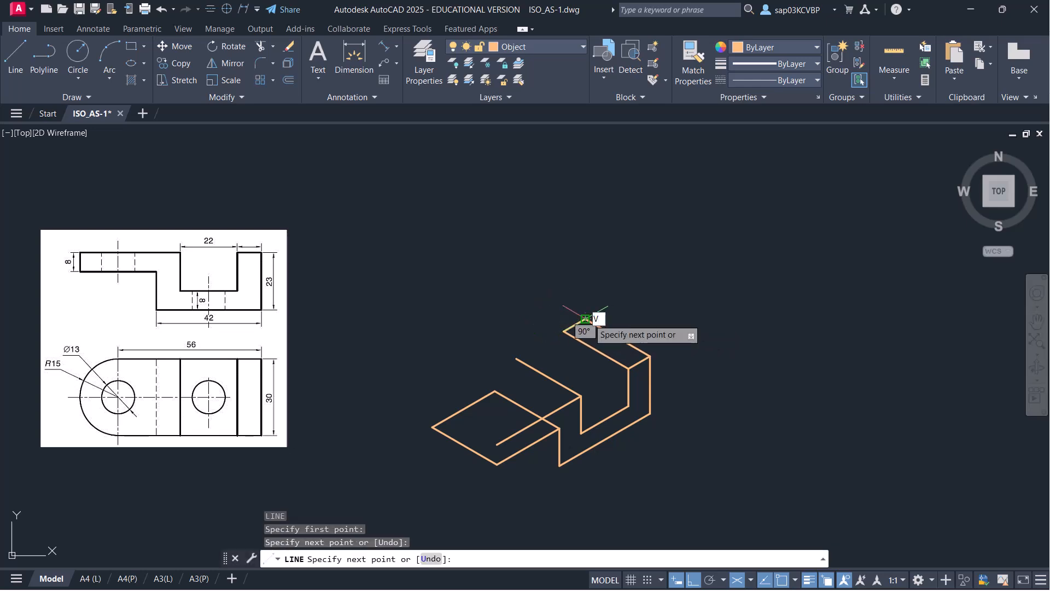
key(BackSpace)
key(Escape)
key(Escape)
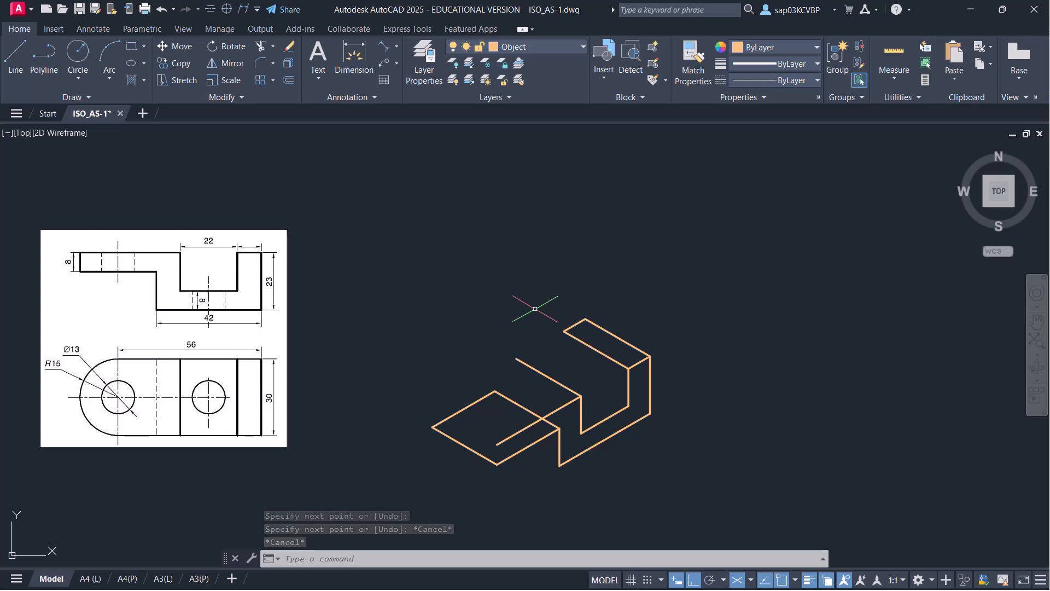
Copy the plate's long 210° top edge to the far end of the 30-unit line beside the slot
text(co)
key(Return)
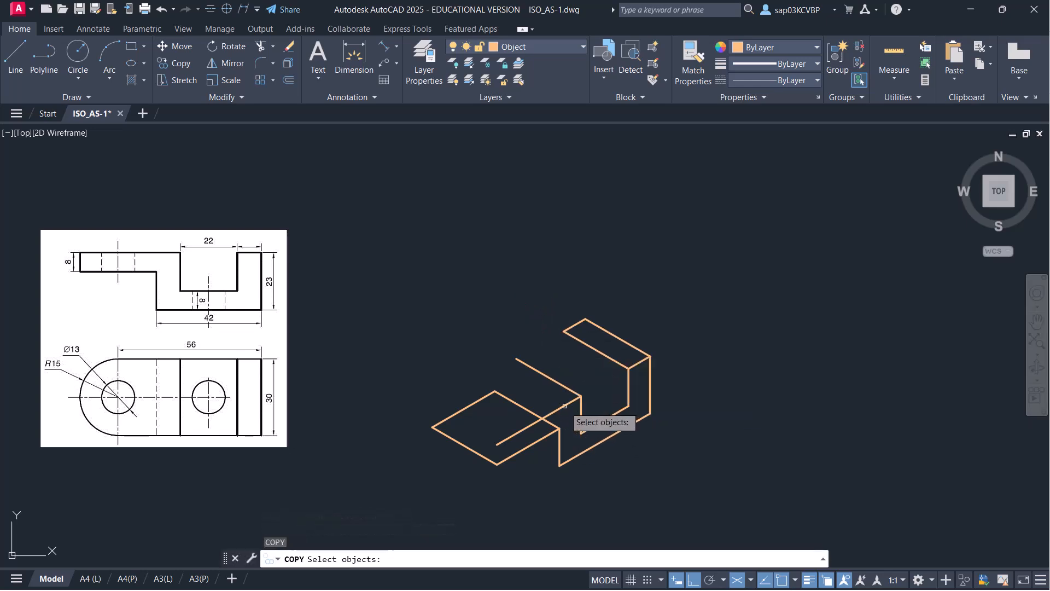
click(565, 406)
key(Return)
click(581, 396)
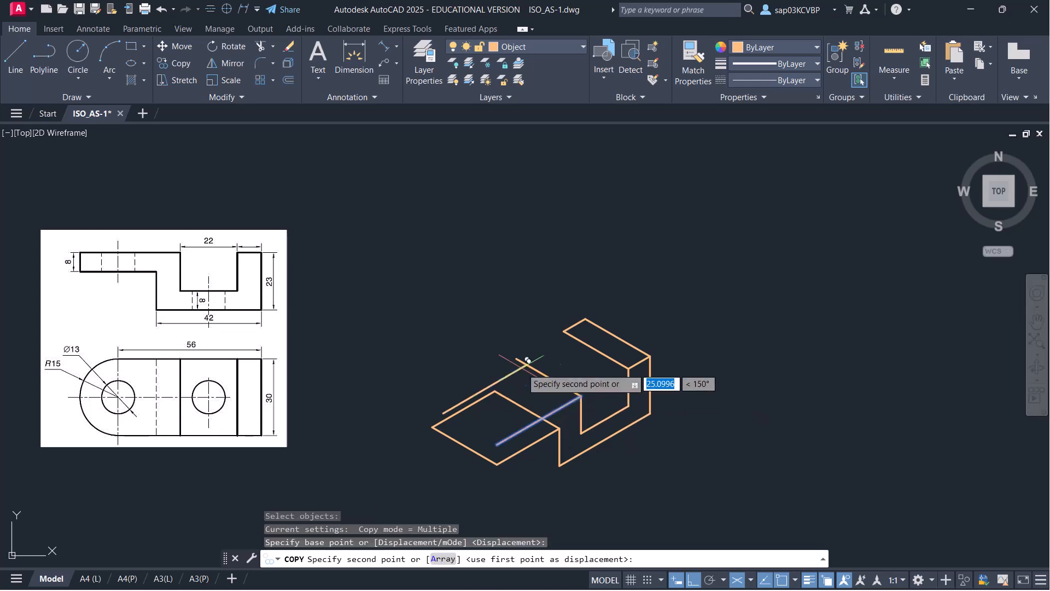
click(517, 358)
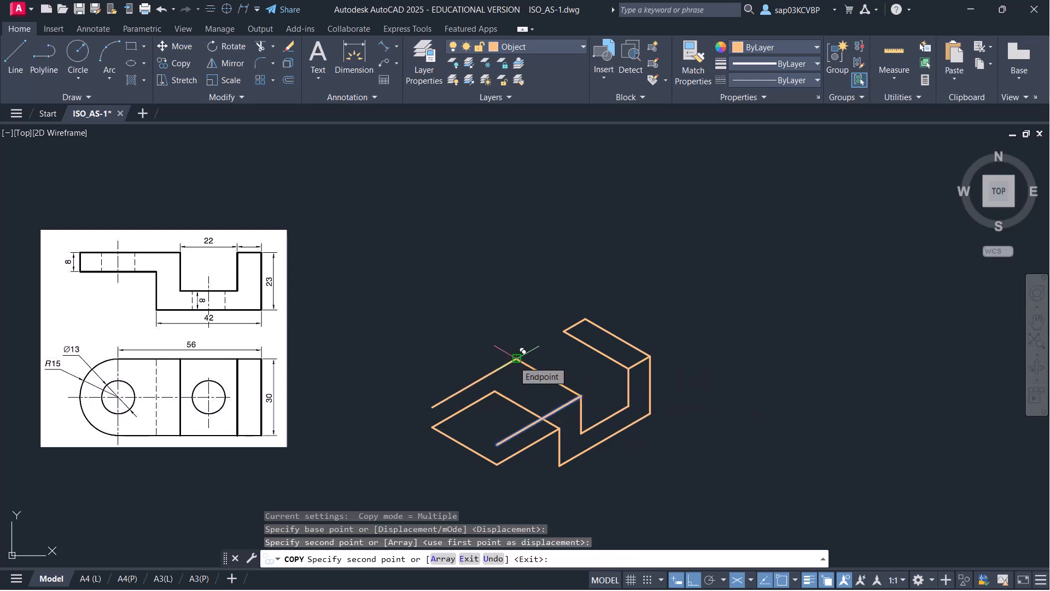
key(Return)
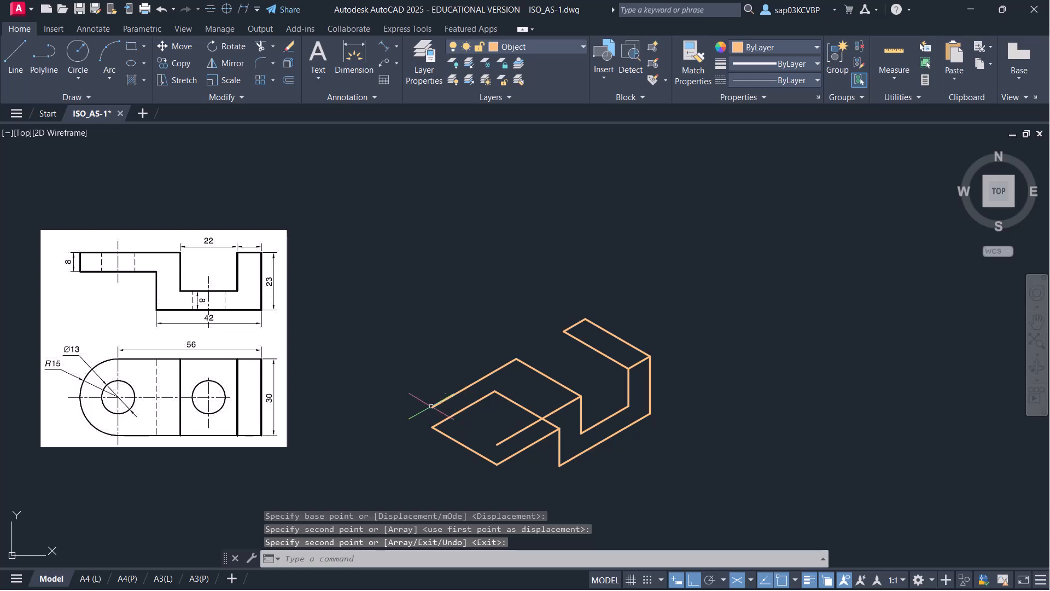
Close the plate's outer end with a line joining its two long top edges and vertical lines down to the lower corners
text(l)
key(Return)
click(436, 406)
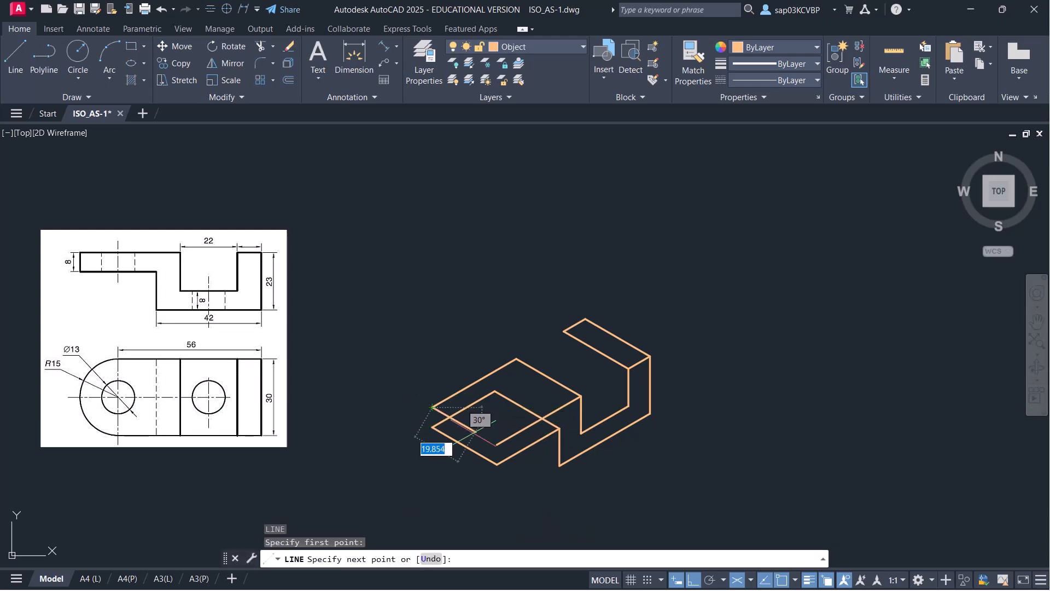
click(497, 445)
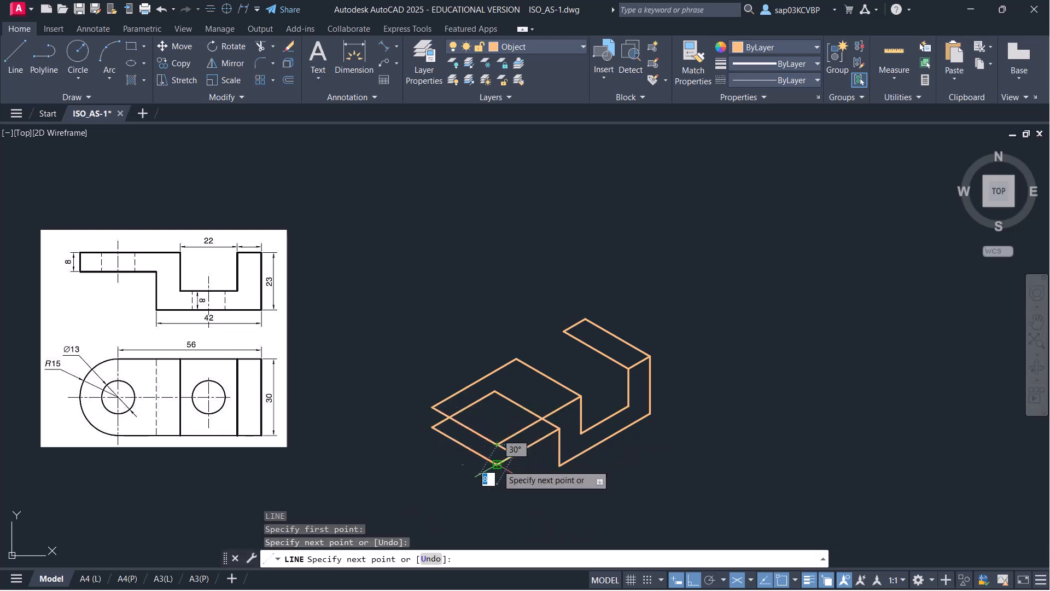
click(496, 465)
key(Return)
key(Return)
click(433, 407)
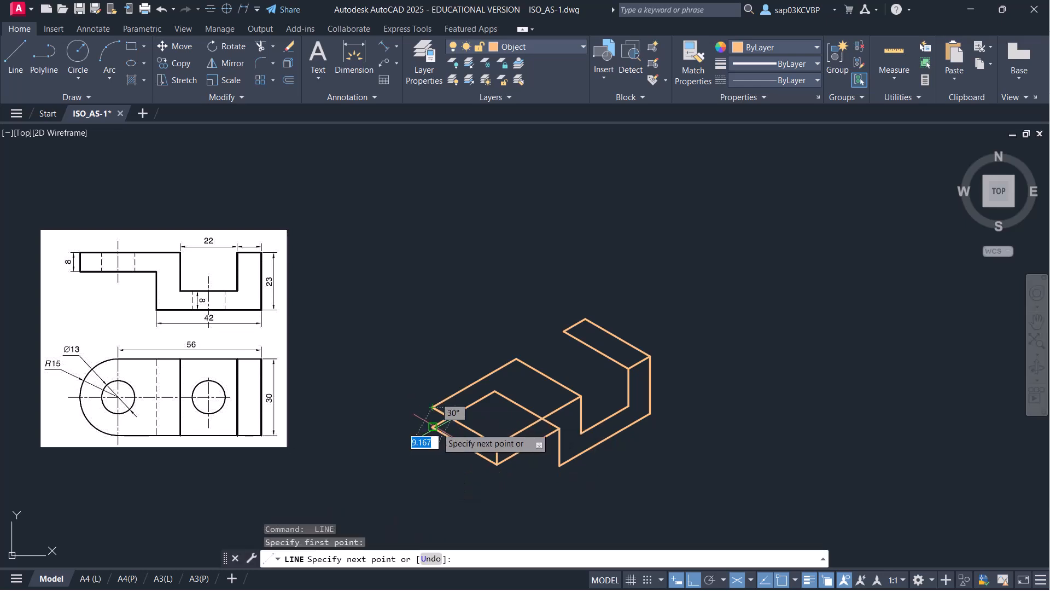
click(433, 428)
key(Return)
Delete the hidden back edges of the lower parallelogram showing through the plate's top face
click(483, 402)
click(475, 392)
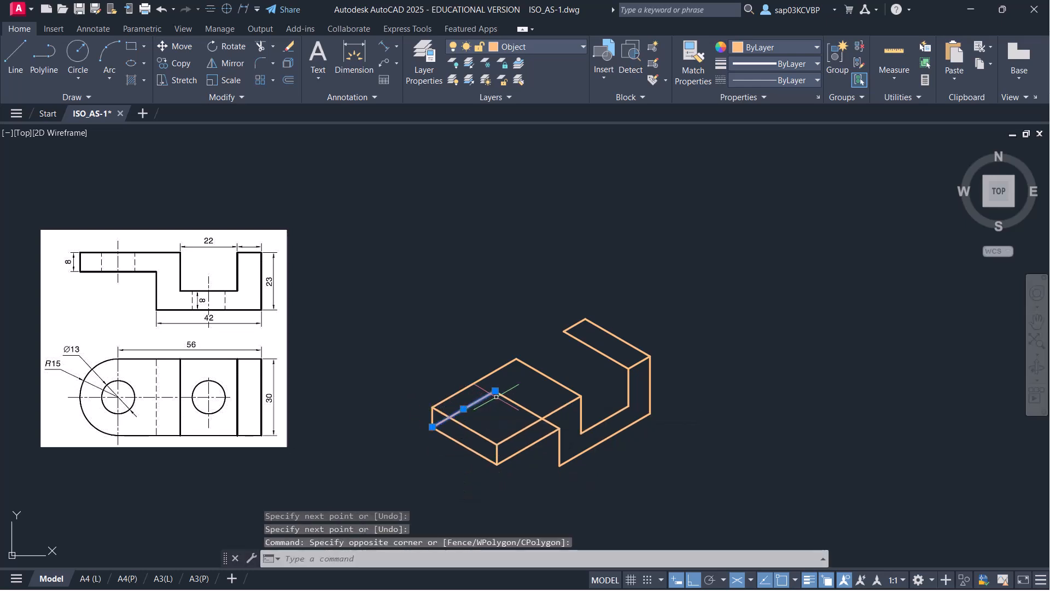
key(Delete)
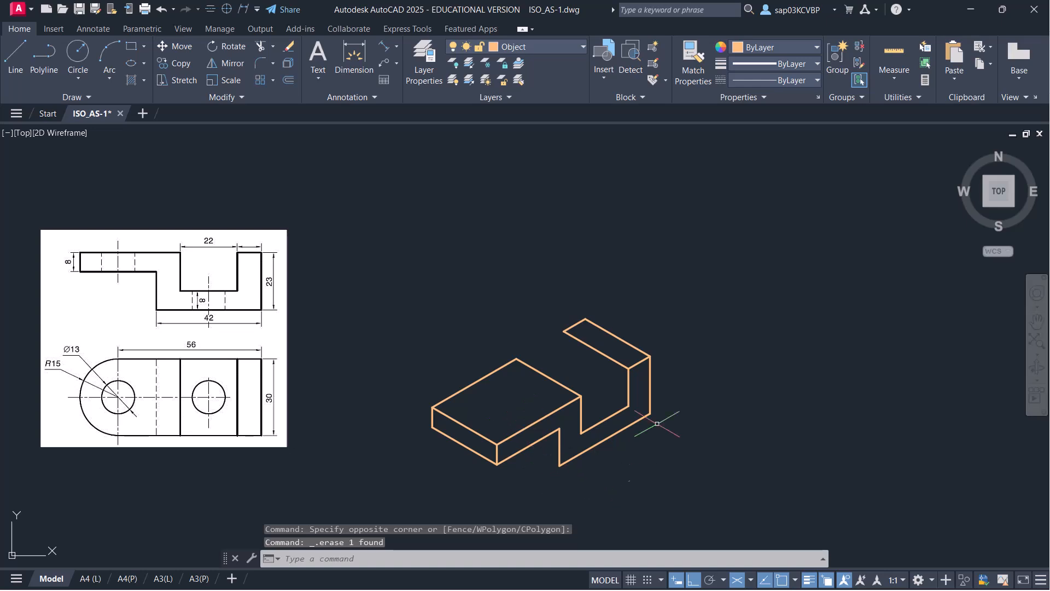
On the right isoplane, draw from the upright block's back slot-side corner 15 units down and 22 units at 210°
text(l)
key(Return)
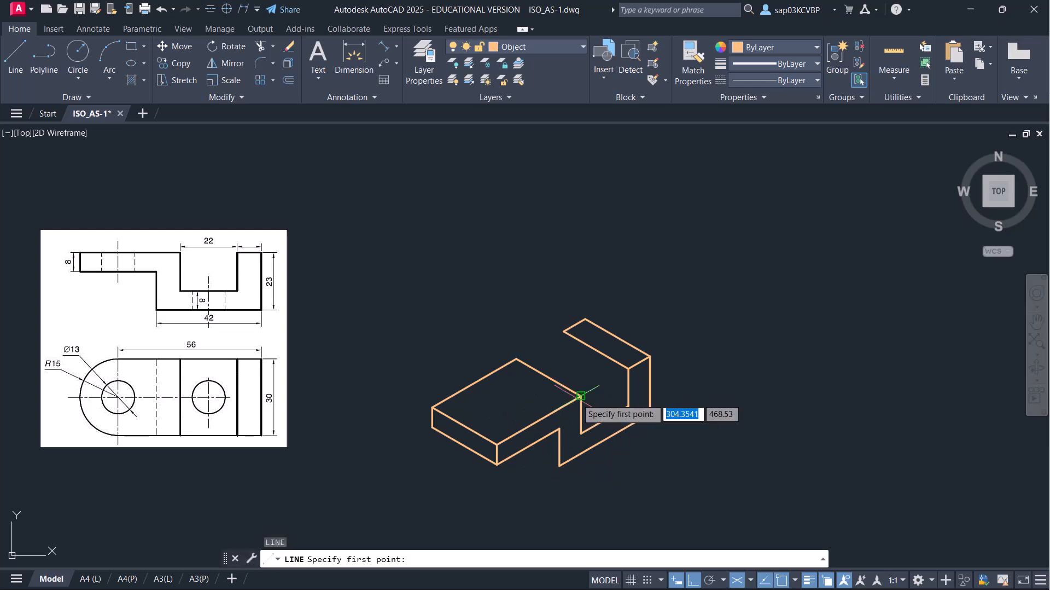
key(F5)
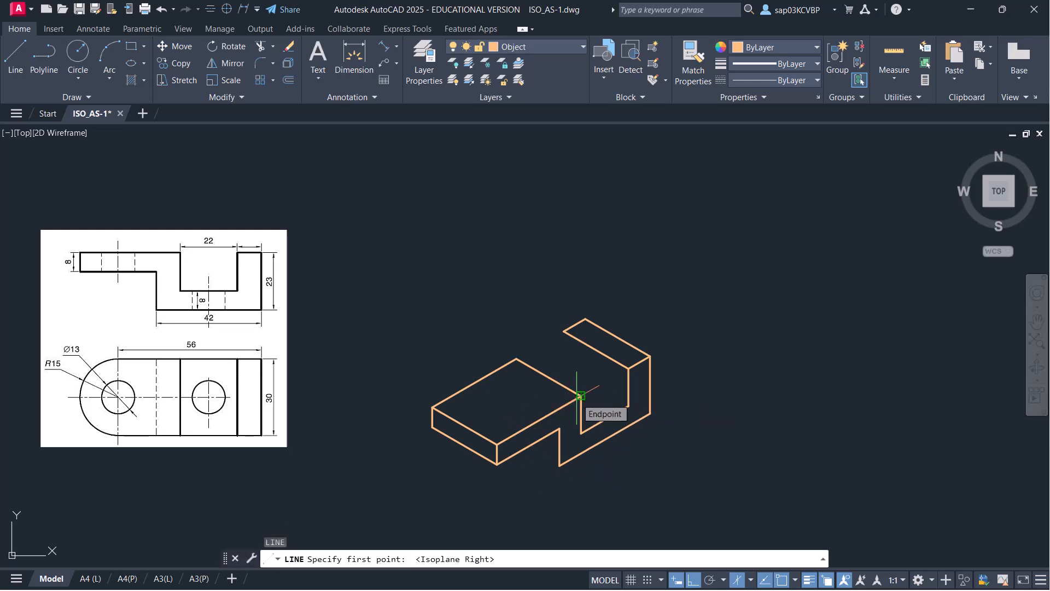
click(564, 331)
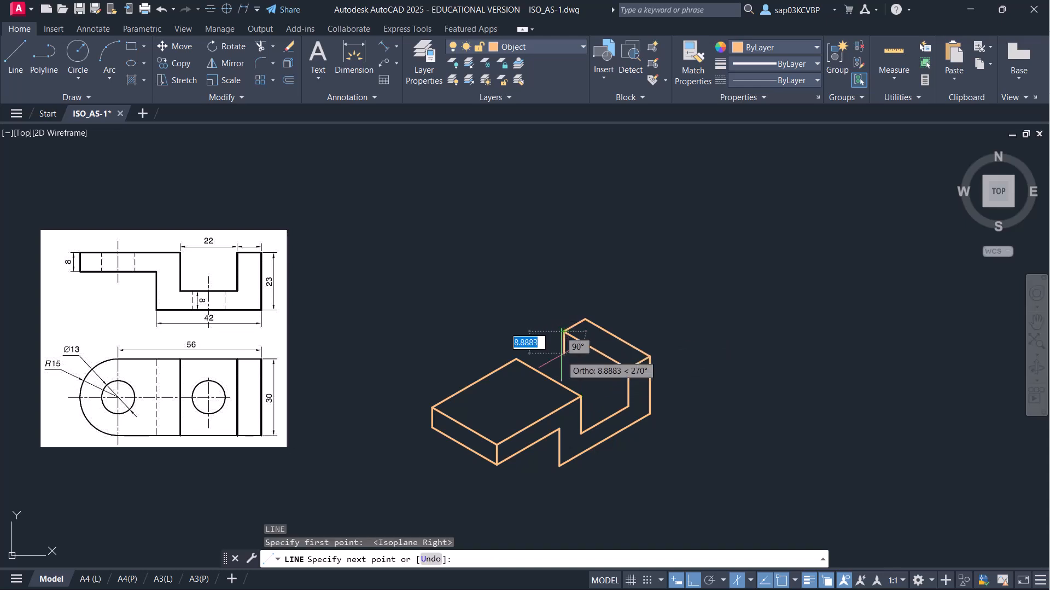
text(15)
key(Return)
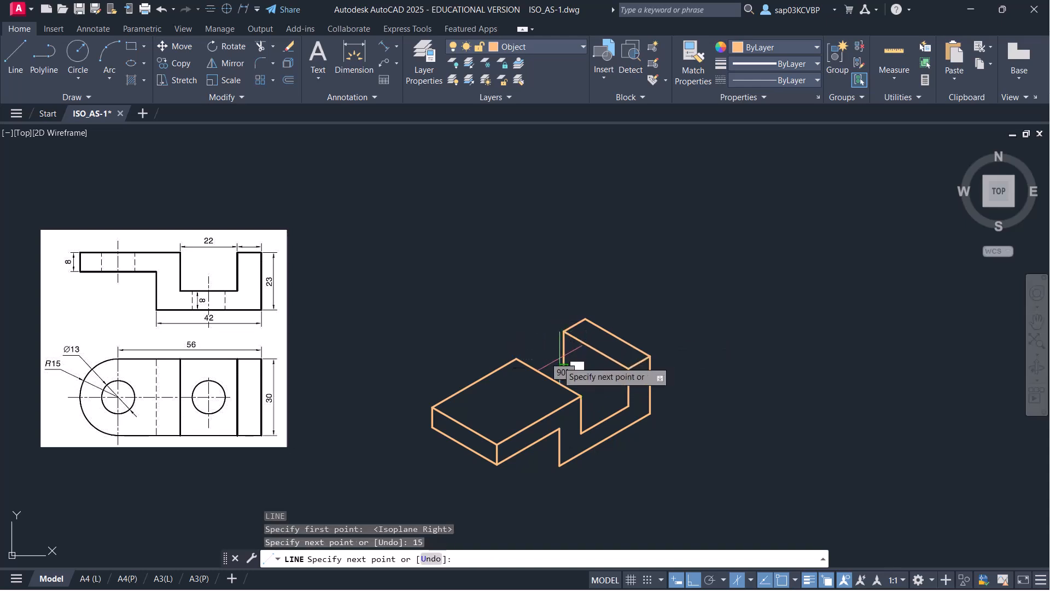
text(22)
key(Return)
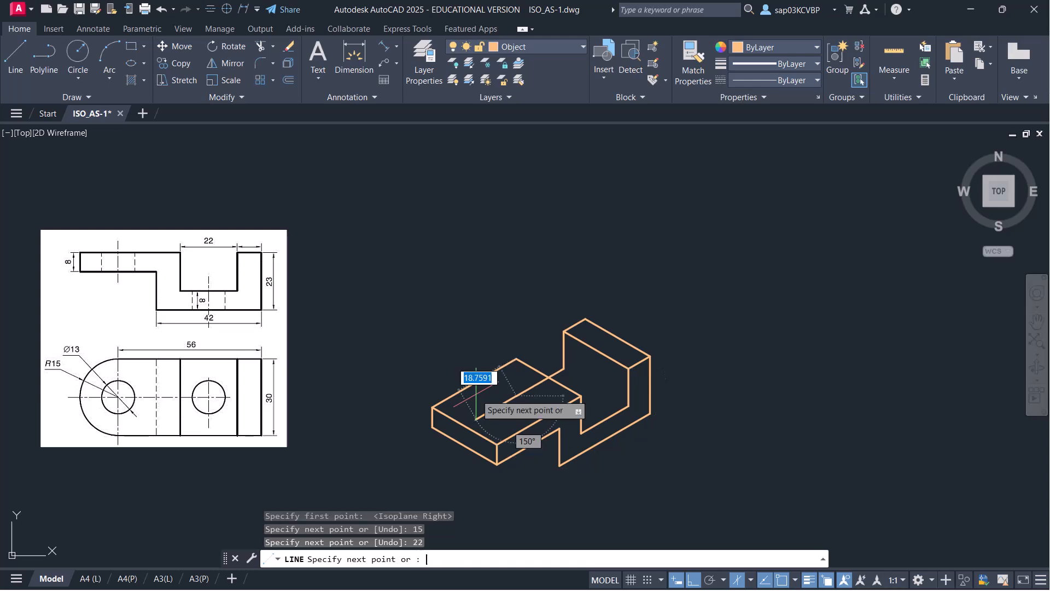
key(Return)
Trim the part of the back 22-unit line that runs across the plate's top face
text(TR)
key(Return)
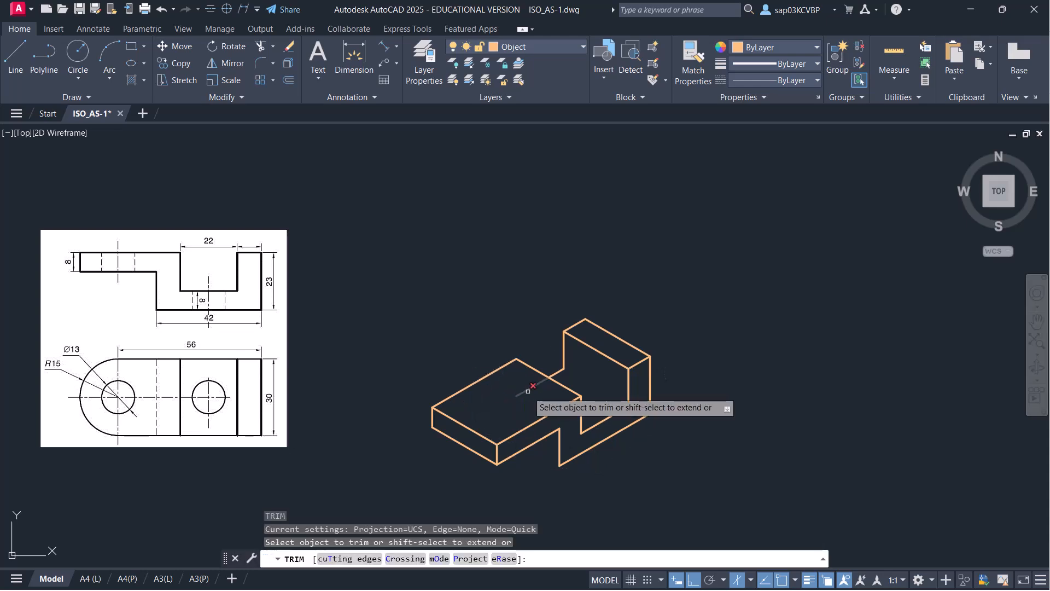
key(Escape)
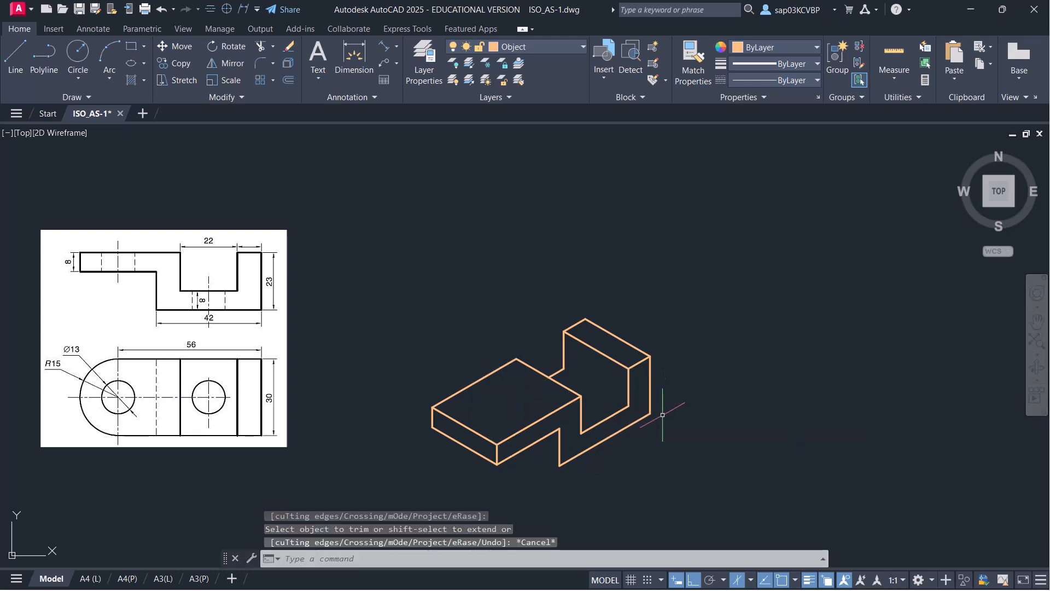
Draw the slot floor's edge at the foot of the upright block, joining its back and front lower corners
key(Return)
click(629, 404)
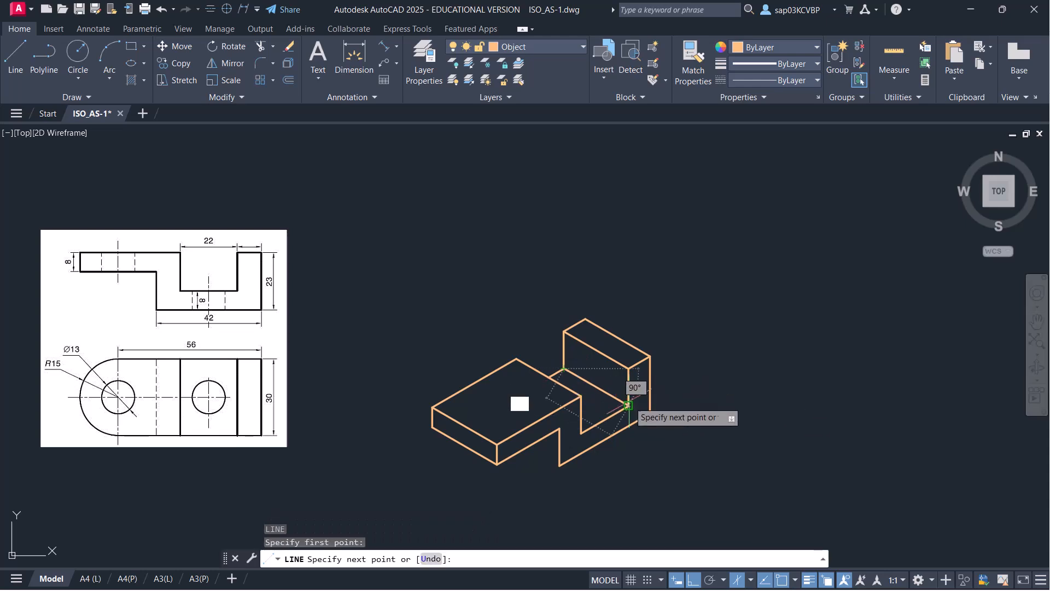
click(635, 404)
key(Return)
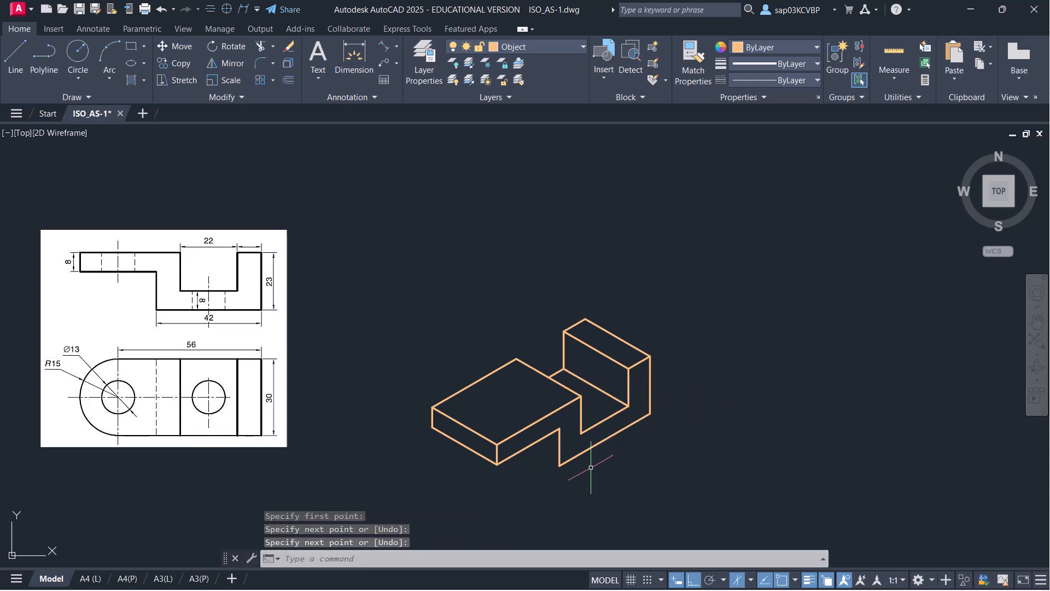
On the left isoplane, draw a 30-unit line at 150° from the lowest corner of the front profile
key(Return)
text(L)
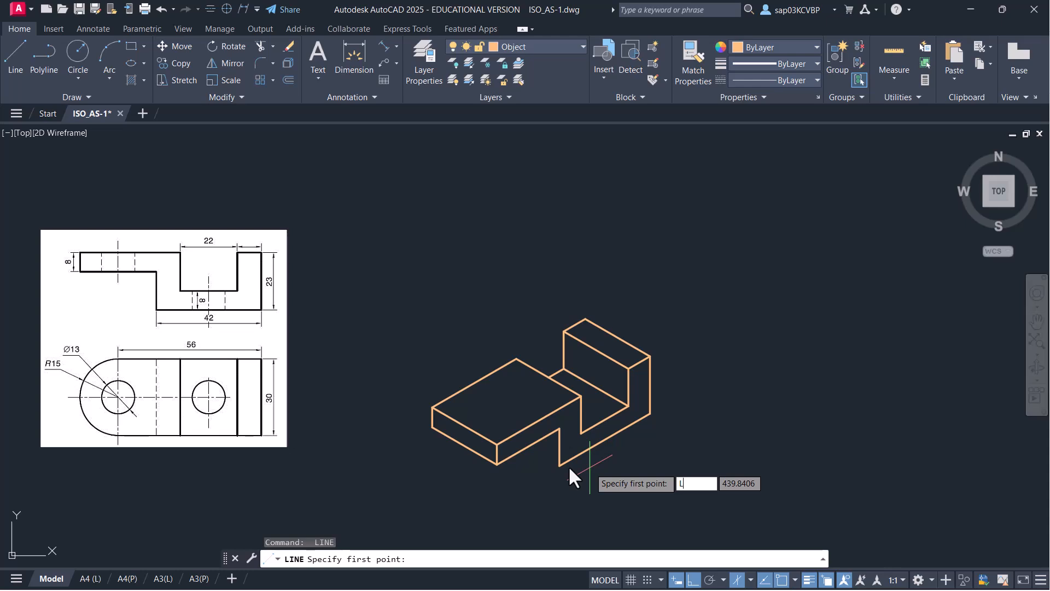
key(Escape)
text(L)
key(Return)
click(559, 466)
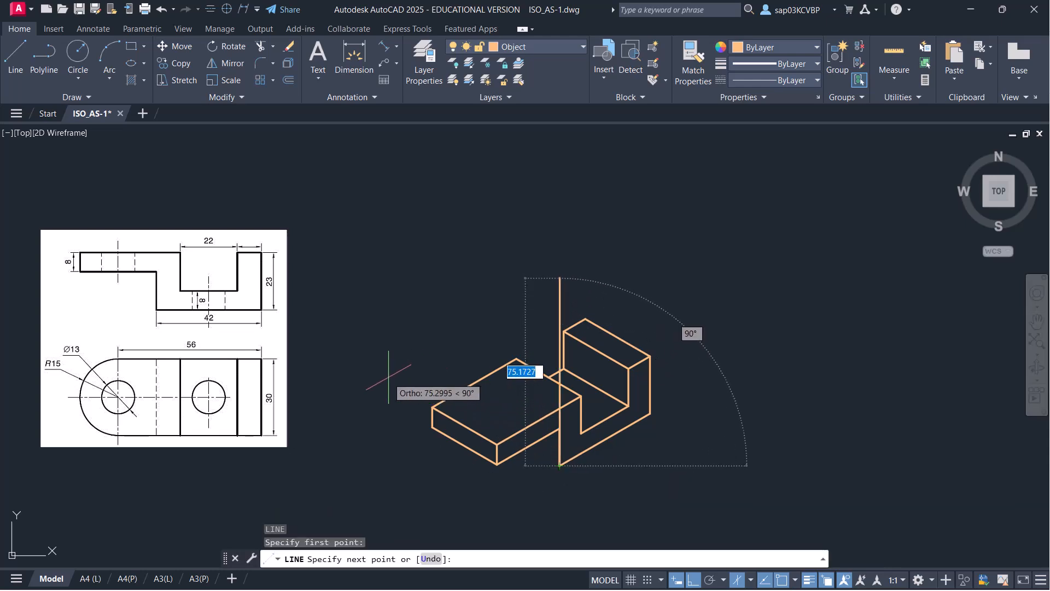
key(F5)
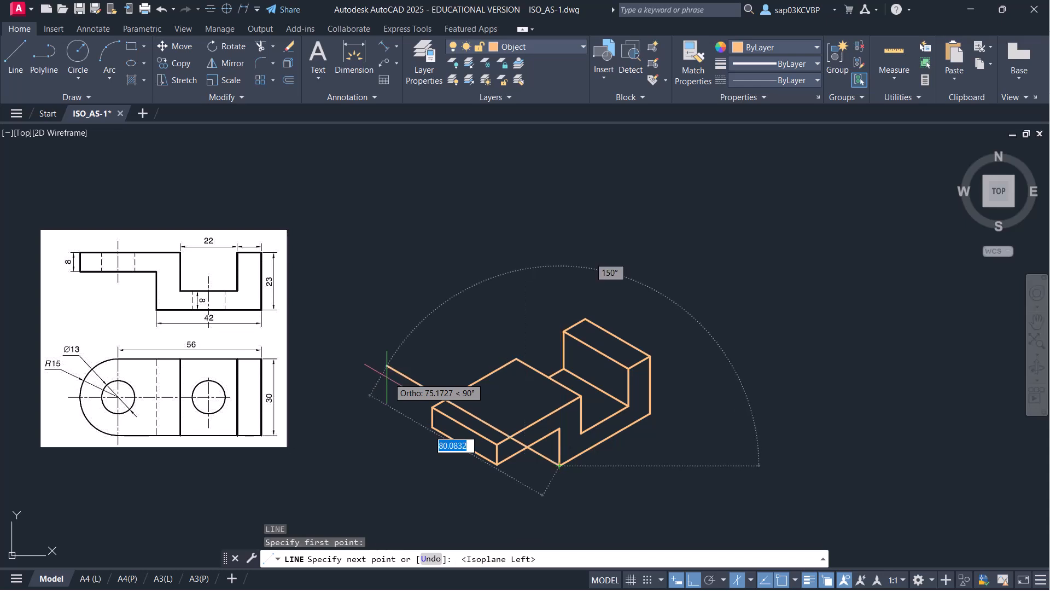
text(30)
key(Return)
key(Return)
Trim the portion of the base's 150° line hidden behind the plate, and save the drawing
text(tr)
key(Return)
scroll(469, 435, up, 4)
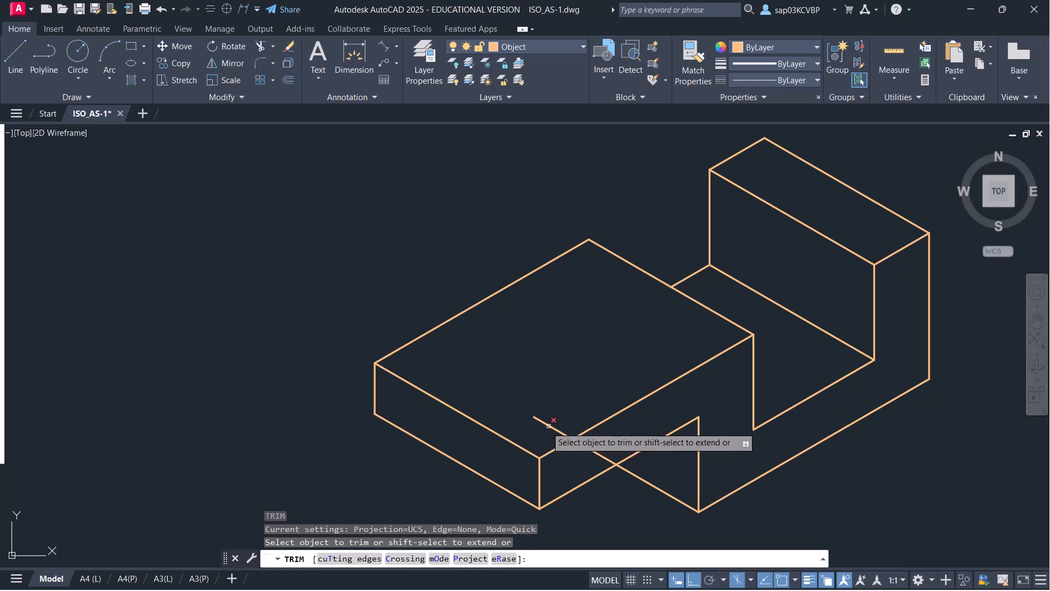
click(602, 454)
scroll(659, 474, down, 2)
scroll(660, 471, down, 2)
key(Escape)
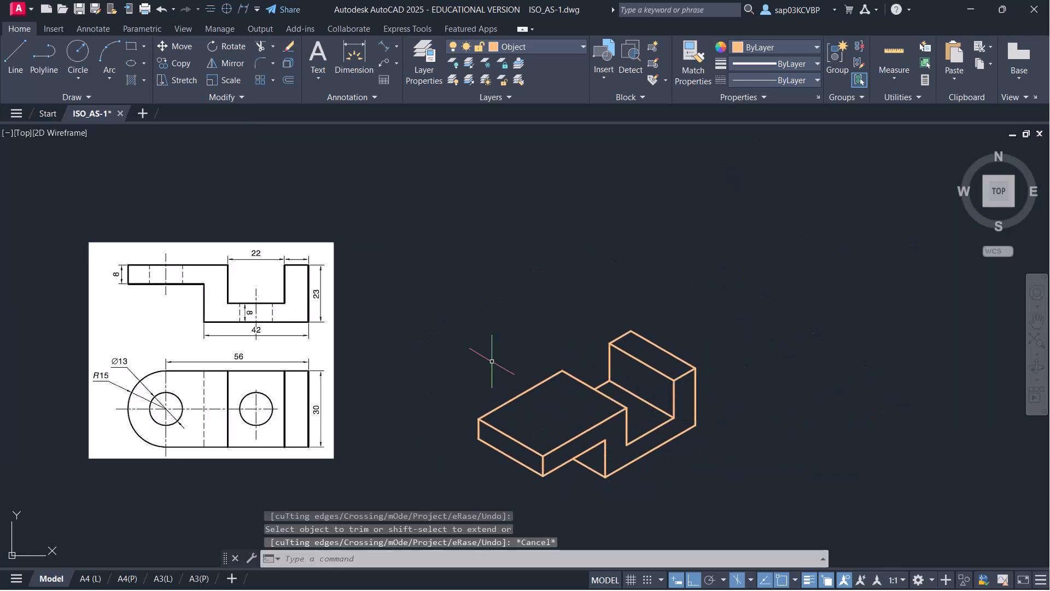
key(ctrl+s)
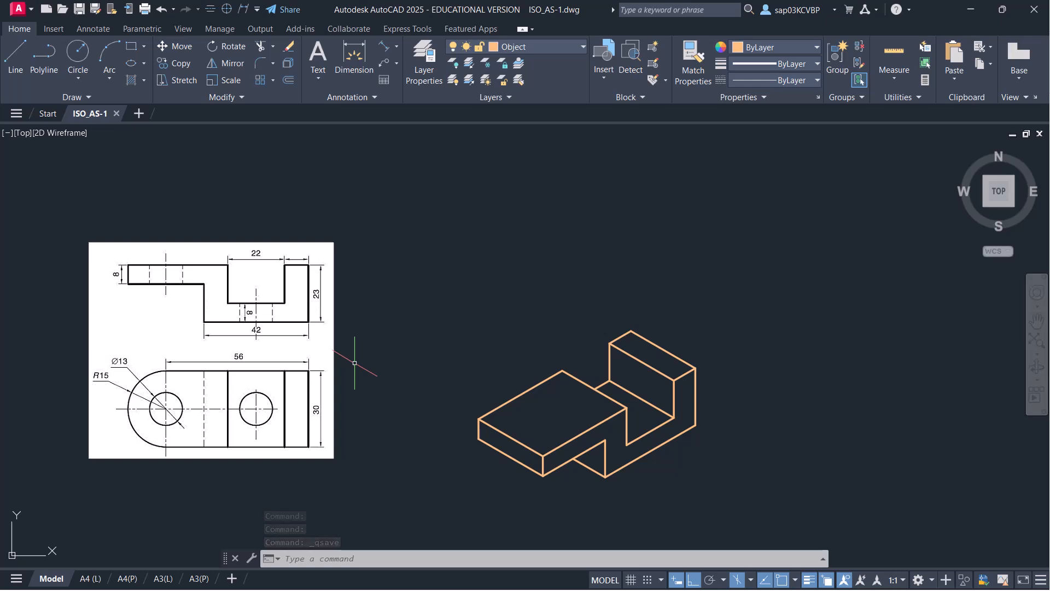
On the top isoplane, draw a radius 15 isocircle on the plate's top face, centred 15 units in from its end edge's midpoint
key(F5)
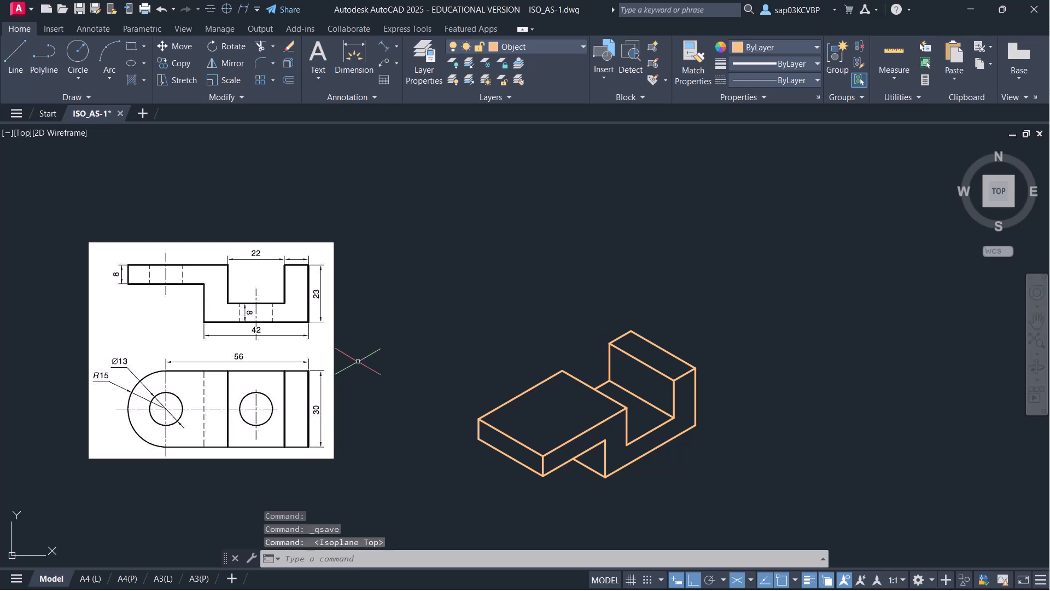
text(el)
key(Return)
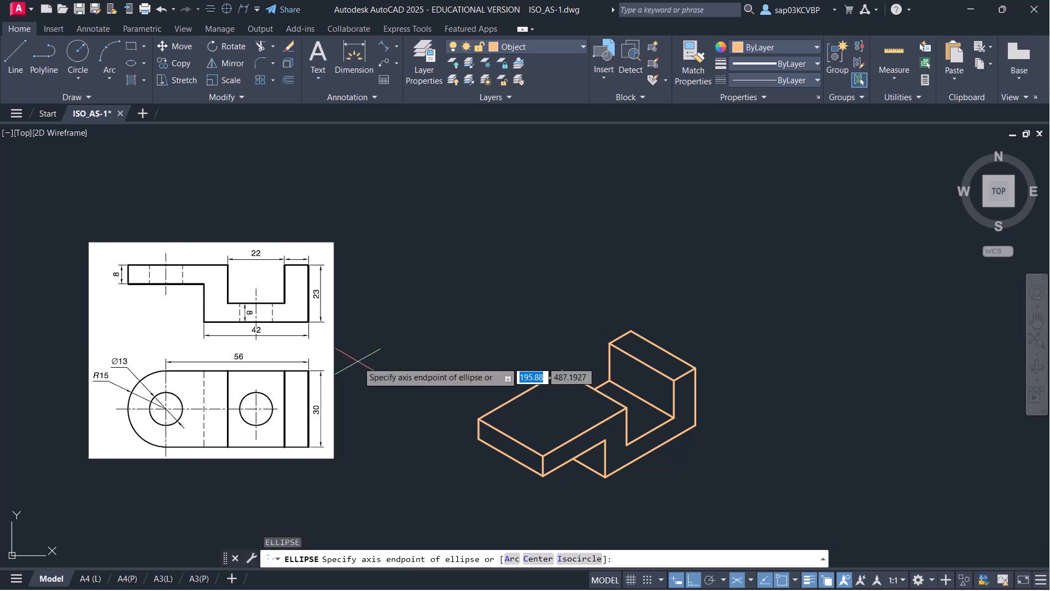
text(i)
key(Return)
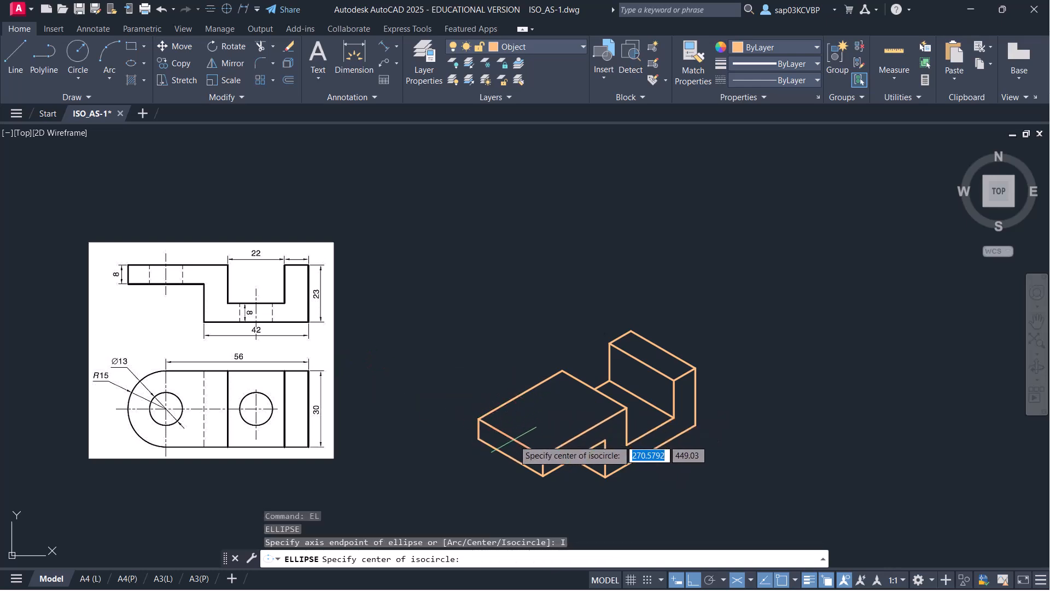
click(795, 580)
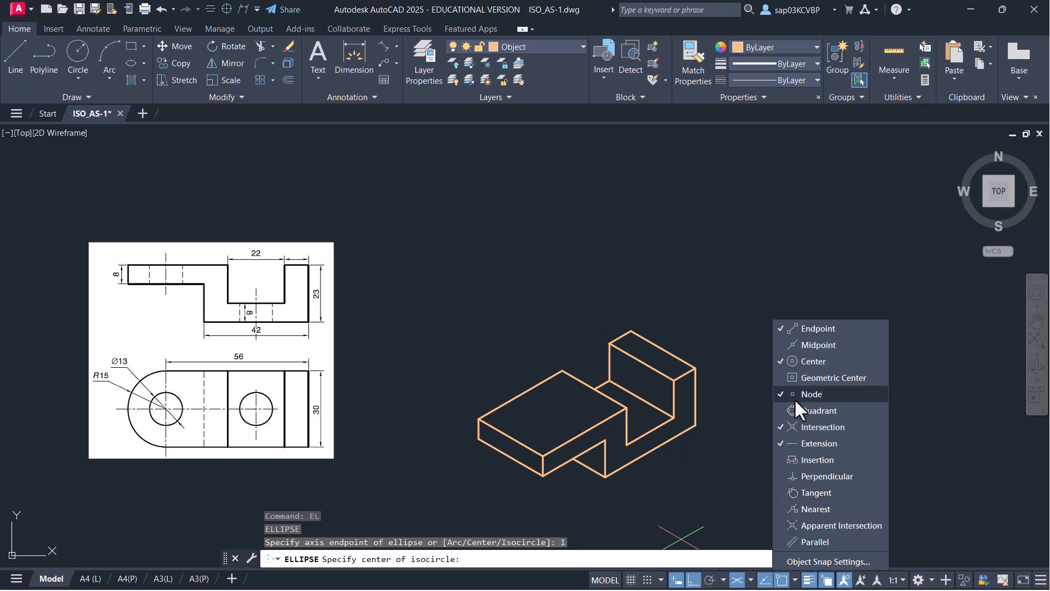
click(669, 316)
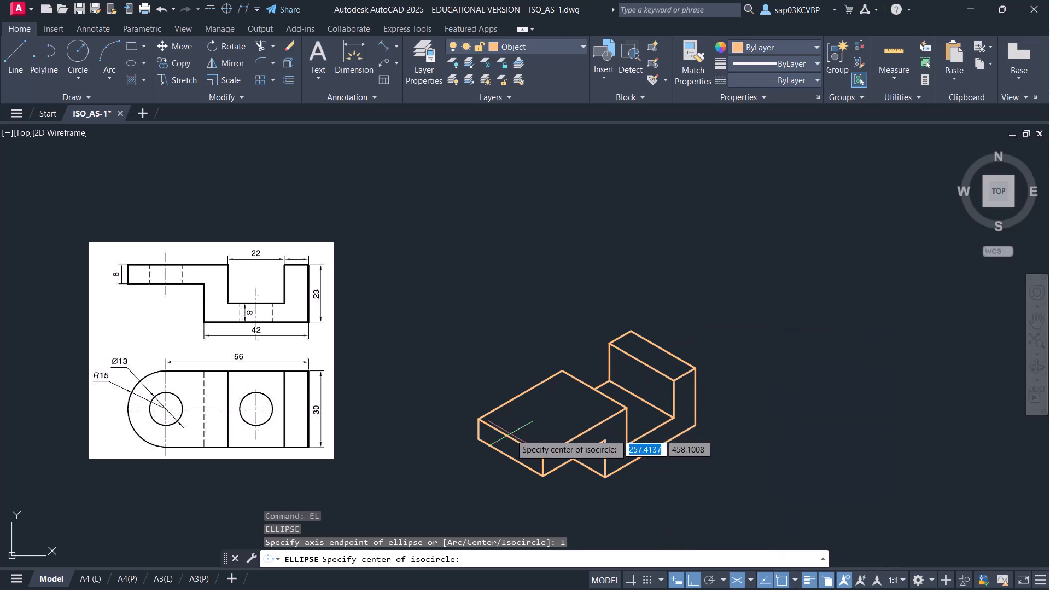
text(15)
key(Return)
text(15)
key(Return)
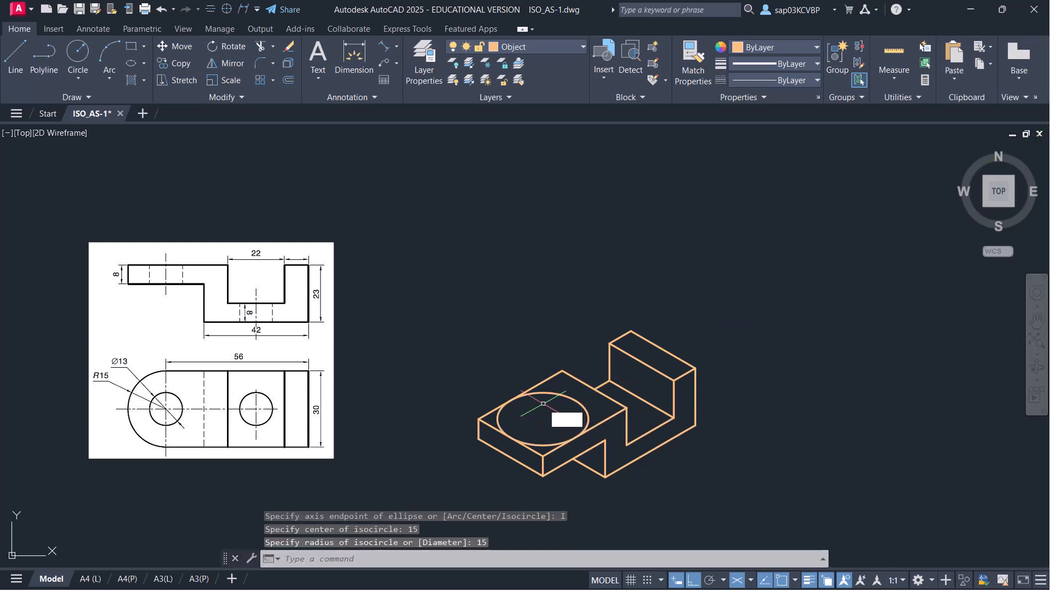
Trim away the inner half of the radius 15 isocircle, leaving the arc for the plate's rounded end
text(tr)
key(Return)
click(558, 394)
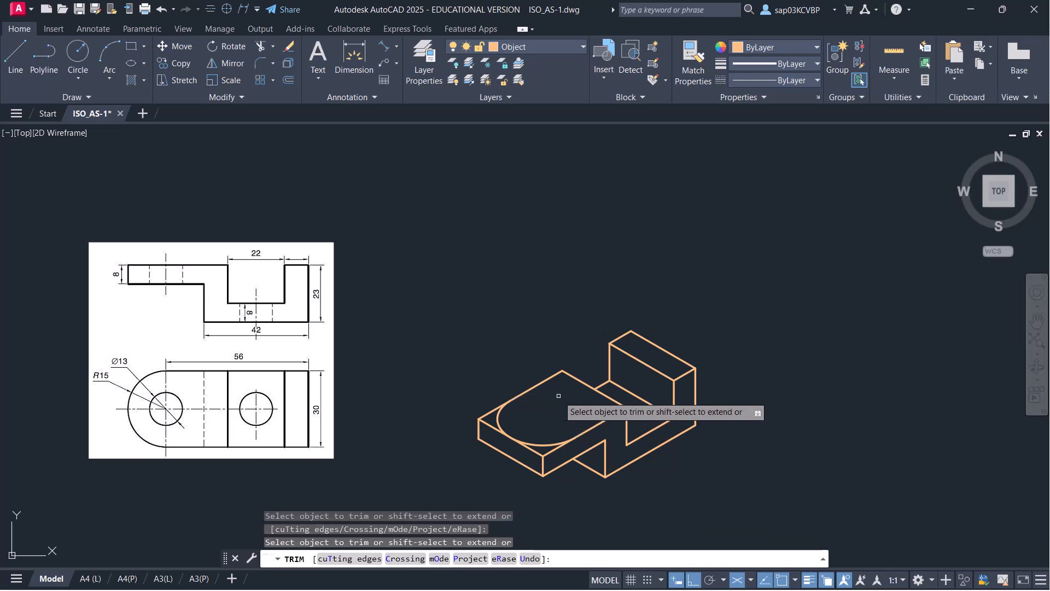
key(Return)
Draw a diameter 13 isocircle concentric with the rounded end's arc on the plate's top face
text(EL)
key(Return)
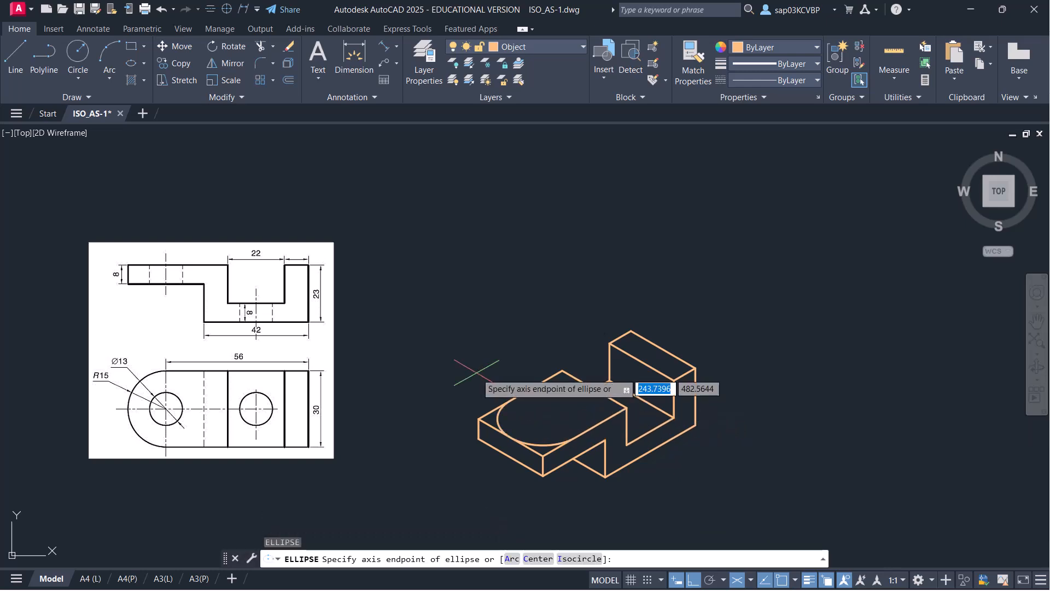
text(I)
key(Return)
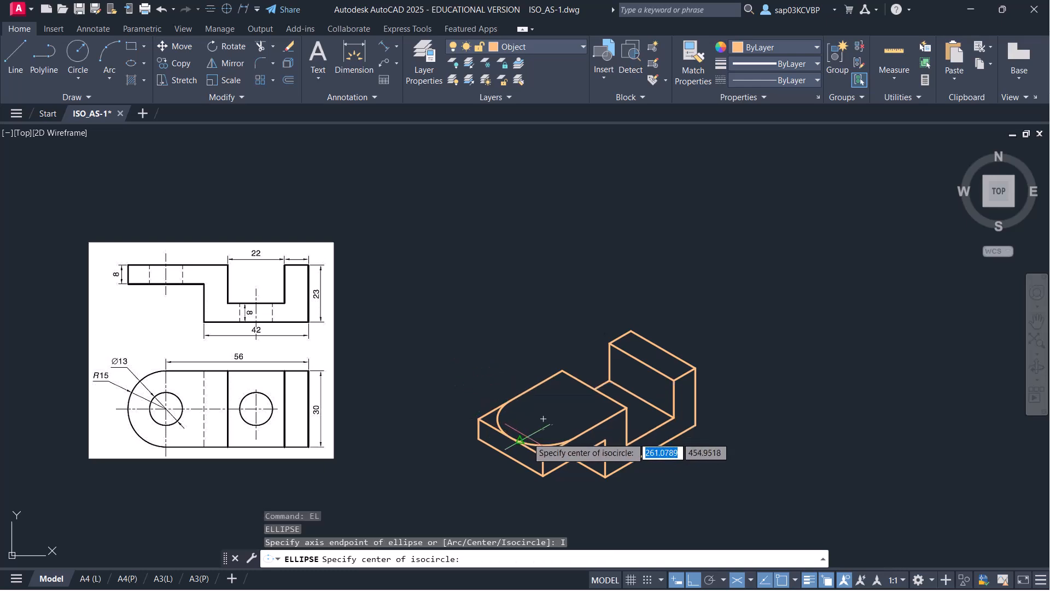
click(543, 418)
text(D)
key(Return)
text(13)
key(Return)
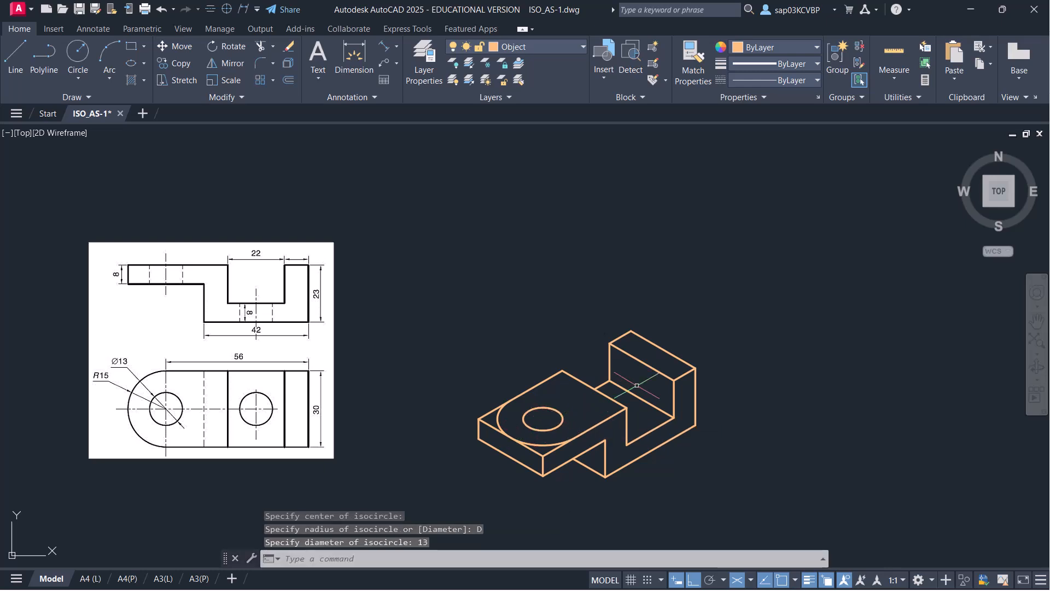
Copy the plate's hole from its centre 31 units along the 30° axis toward the upright block
click(558, 411)
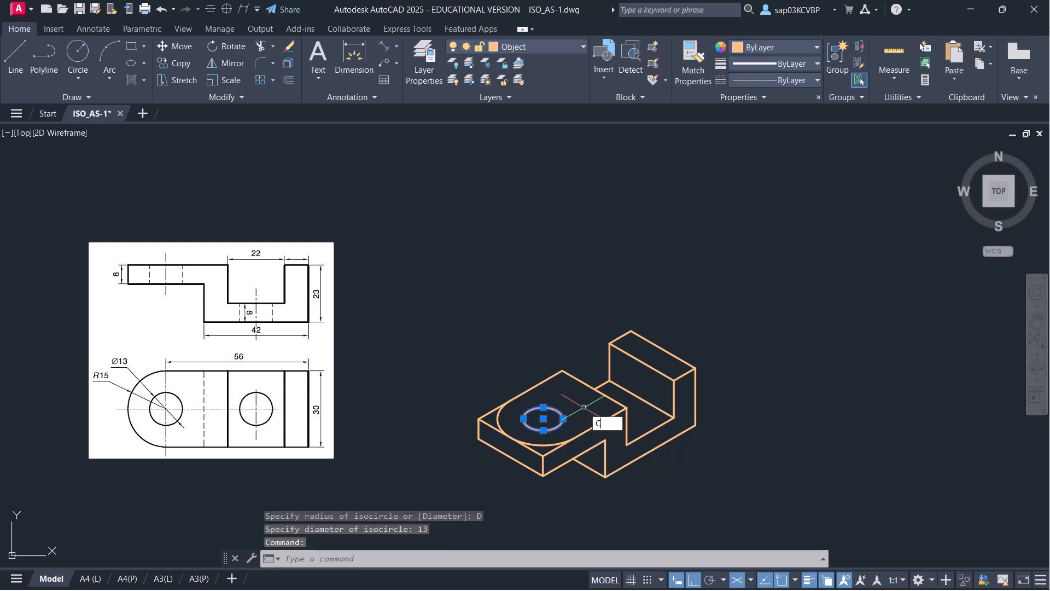
key(Return)
click(543, 418)
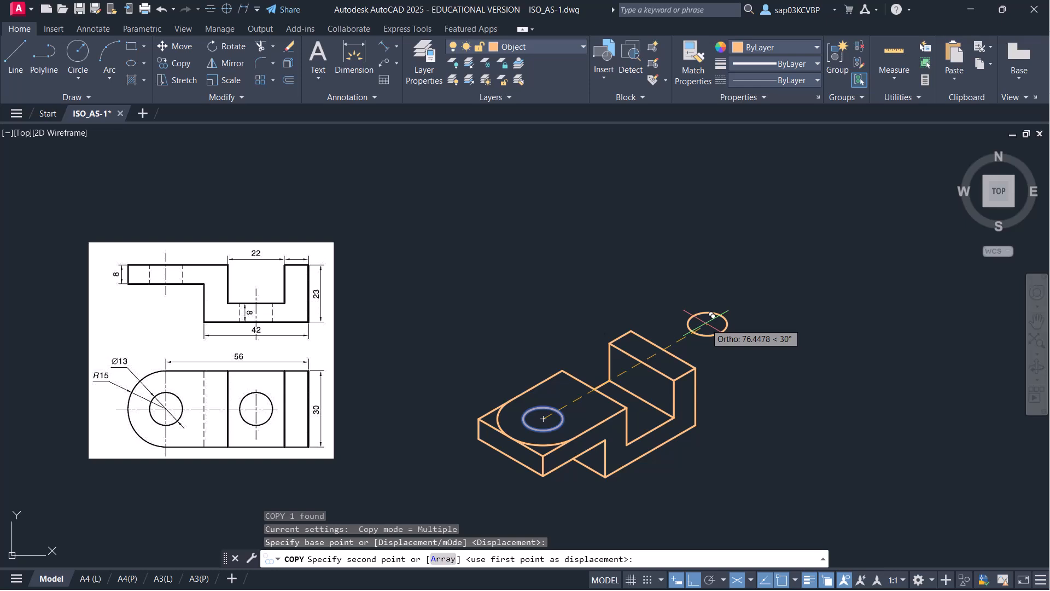
text(31)
key(Return)
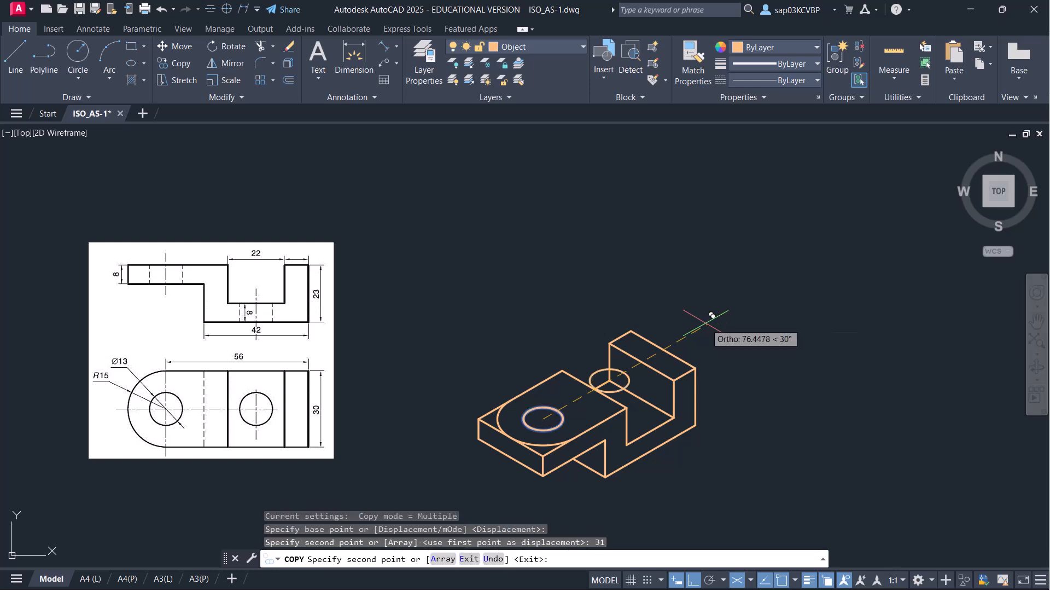
key(Return)
Move the copied hole 15 units straight down on the right isoplane to the slot floor's level
scroll(624, 392, up, 4)
click(630, 359)
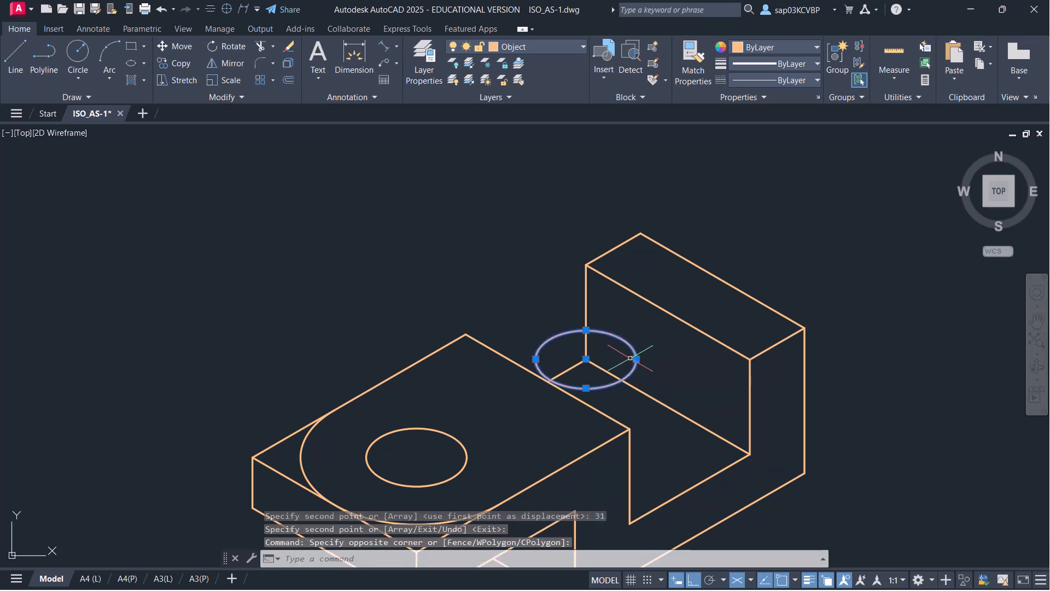
click(586, 359)
scroll(605, 420, down, 4)
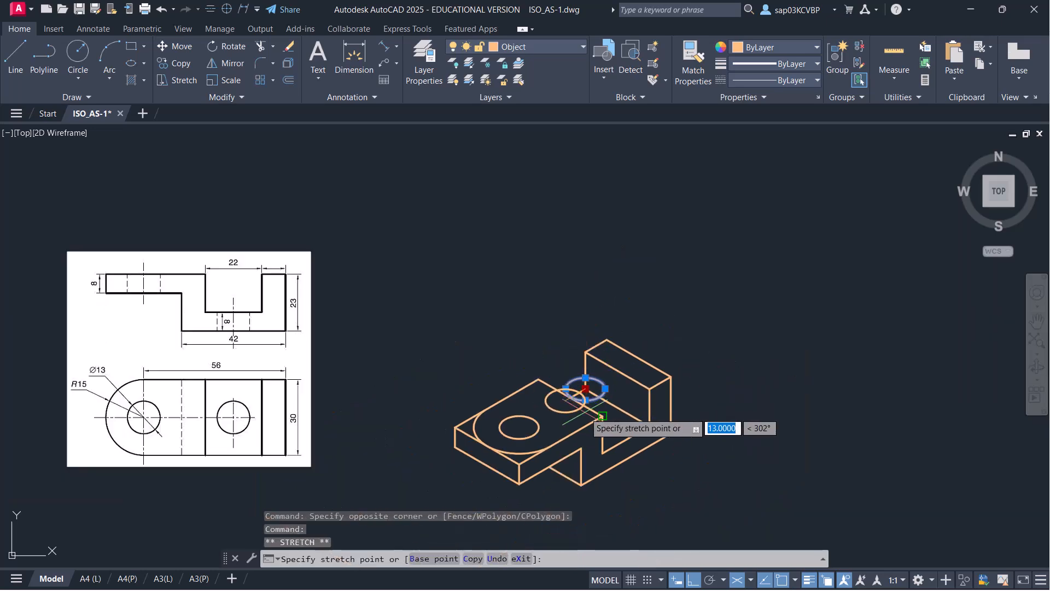
key(F5)
middle_drag(602, 416, 602, 350)
text(15)
key(Return)
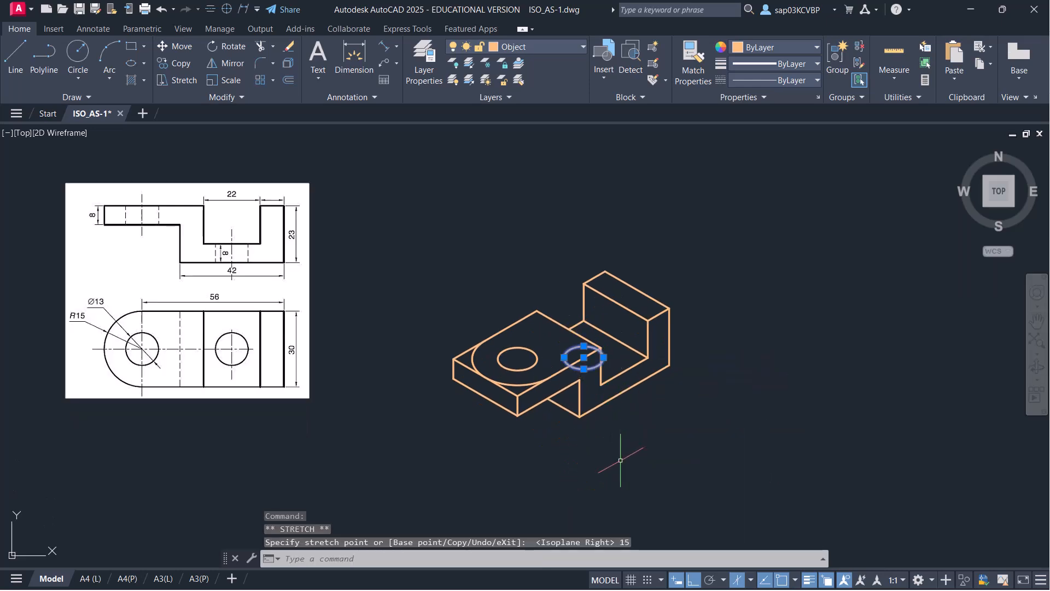
key(Escape)
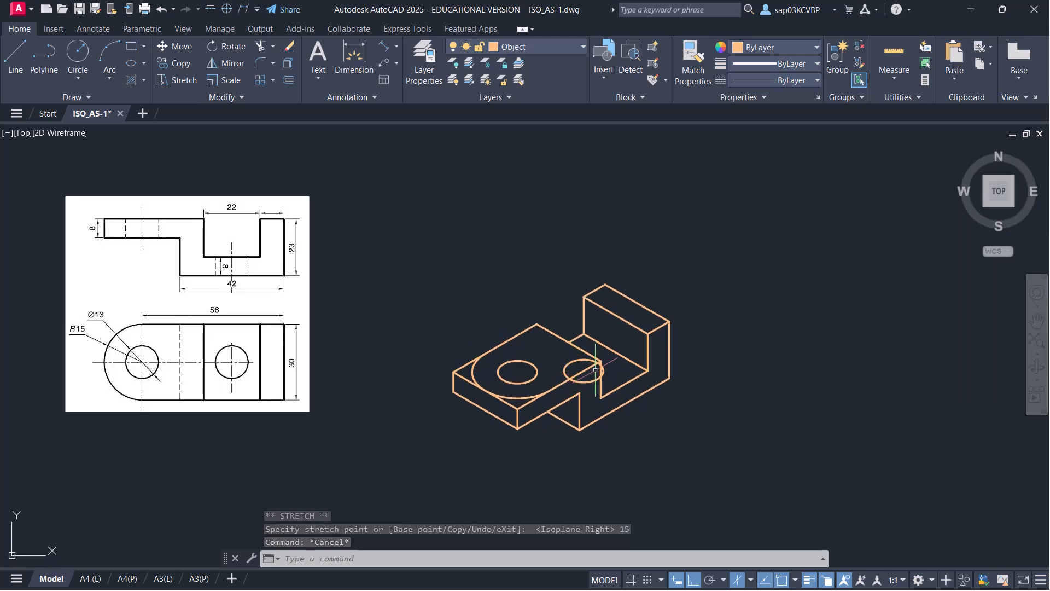
Trim the portions of the slot floor's hole that are hidden behind the plate
scroll(572, 356, up, 3)
scroll(577, 377, down, 3)
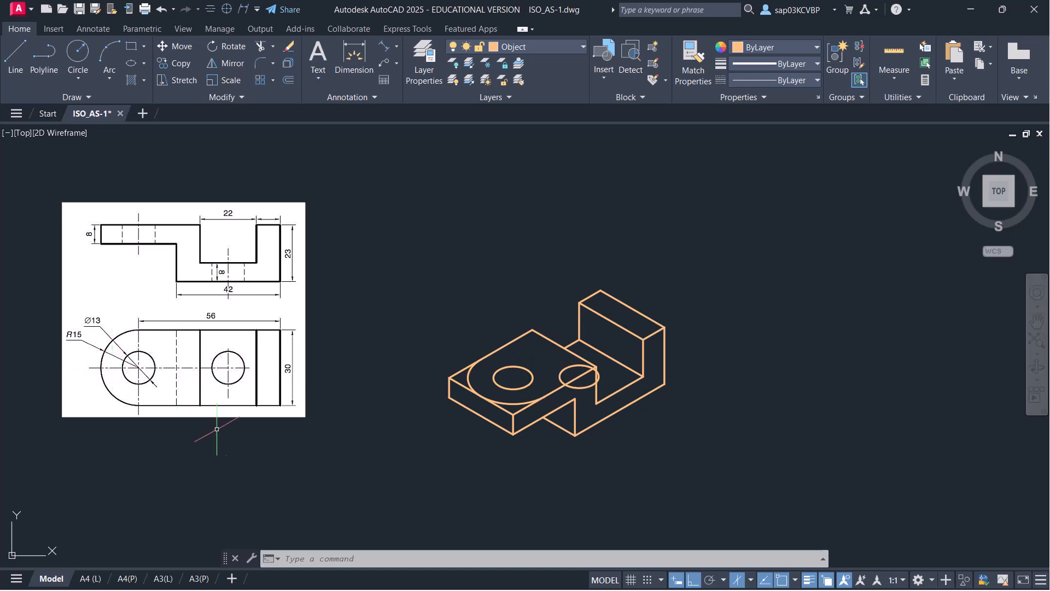
scroll(542, 389, up, 3)
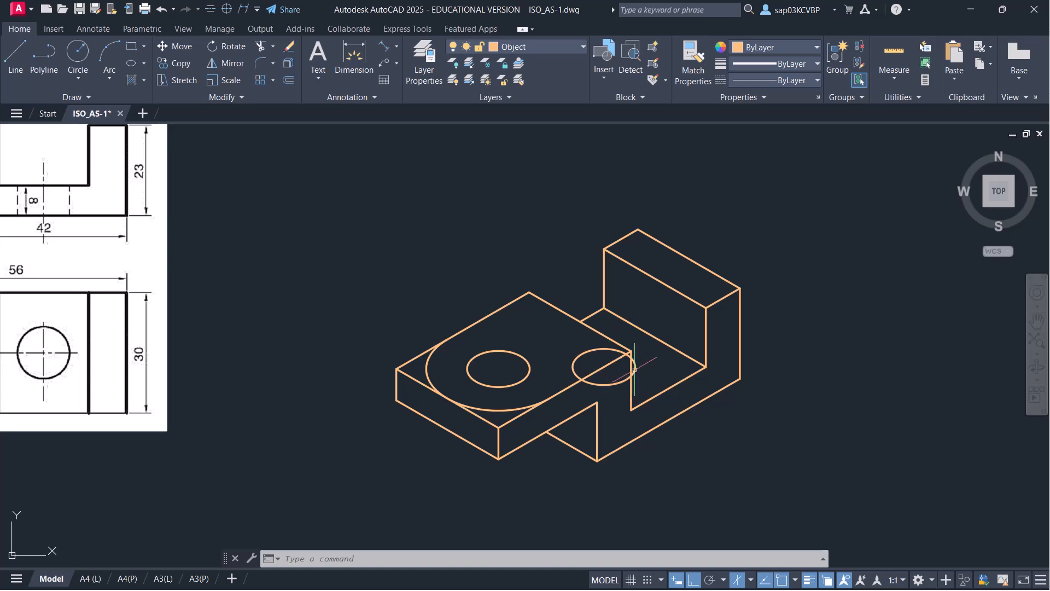
text(tr)
key(Return)
scroll(613, 378, up, 6)
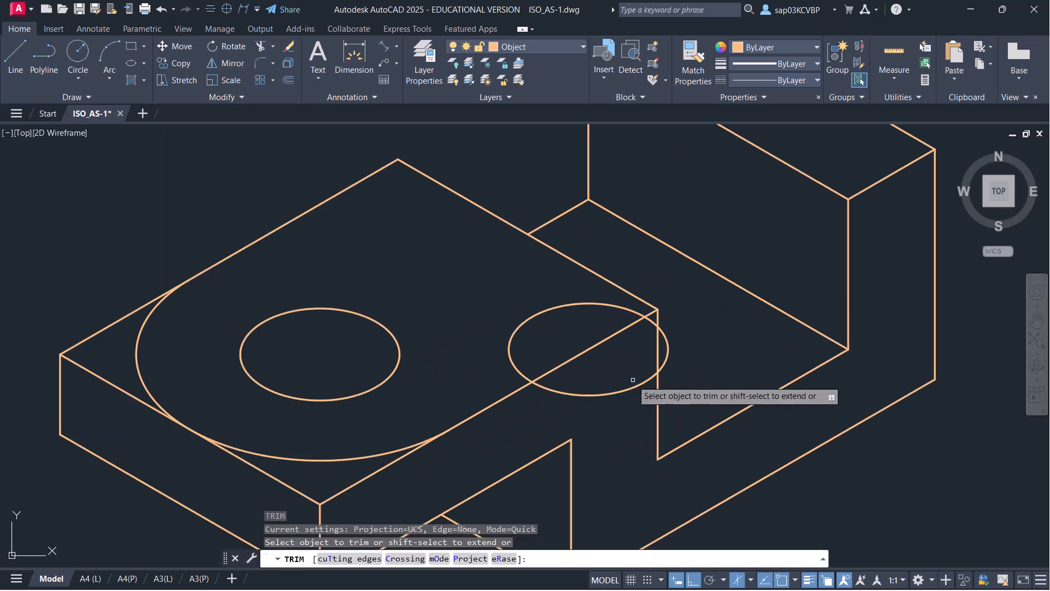
click(652, 377)
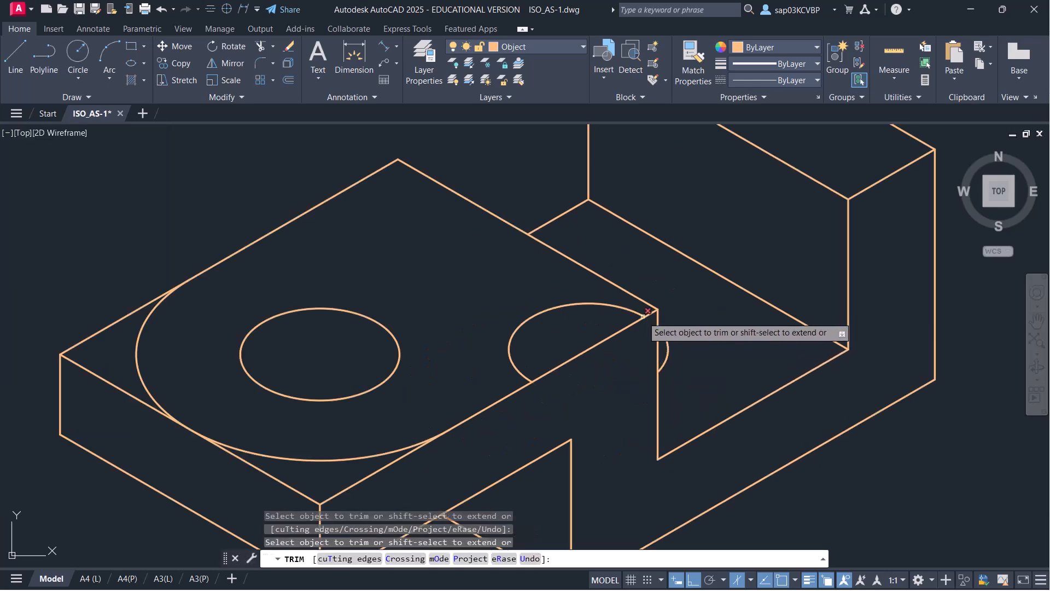
click(639, 315)
Trim the straight edges of the plate's top face that lie outside the rounded end
scroll(638, 315, down, 4)
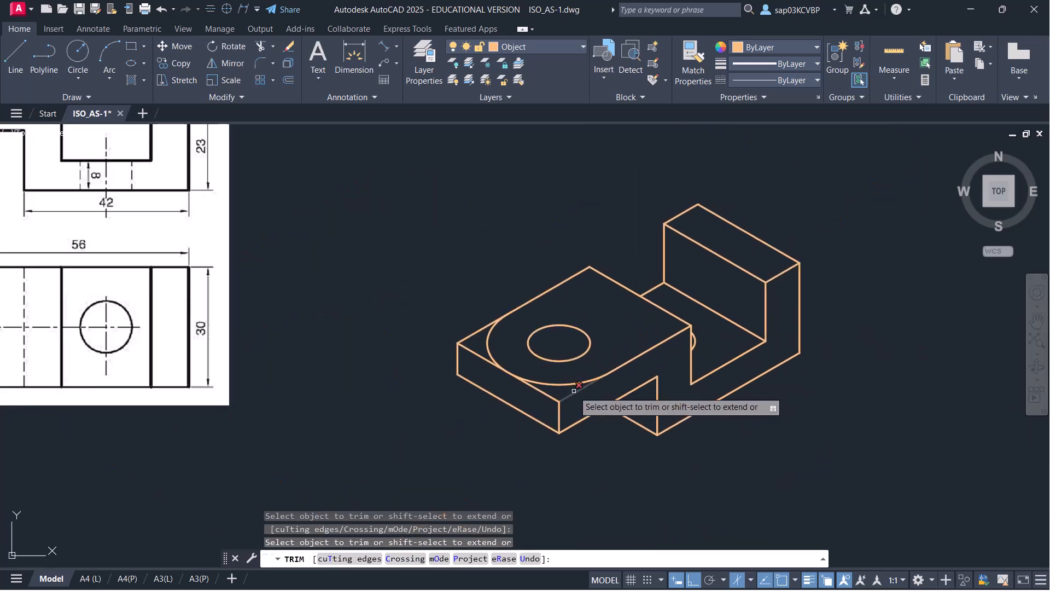
click(549, 395)
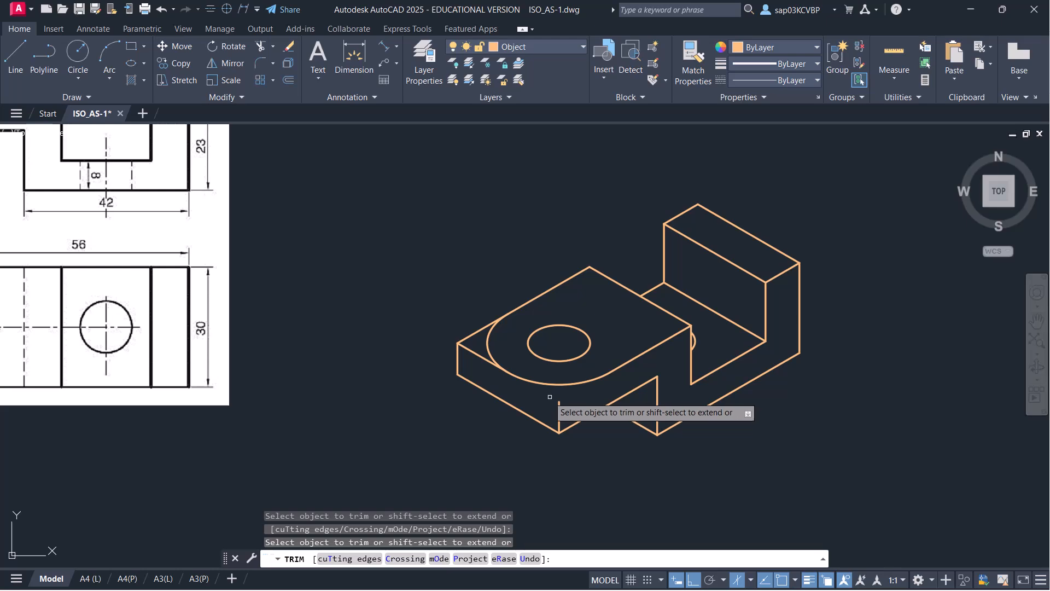
click(484, 363)
click(479, 331)
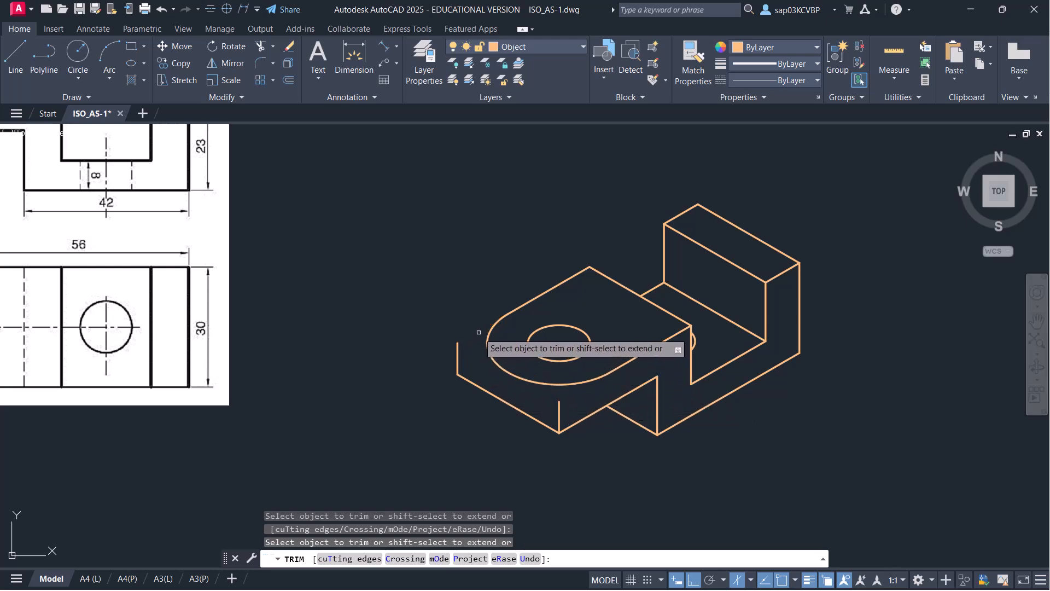
key(Escape)
Copy the rounded end's arc and the plate's hole 8 units straight down to the plate's underside
text(CO)
key(Return)
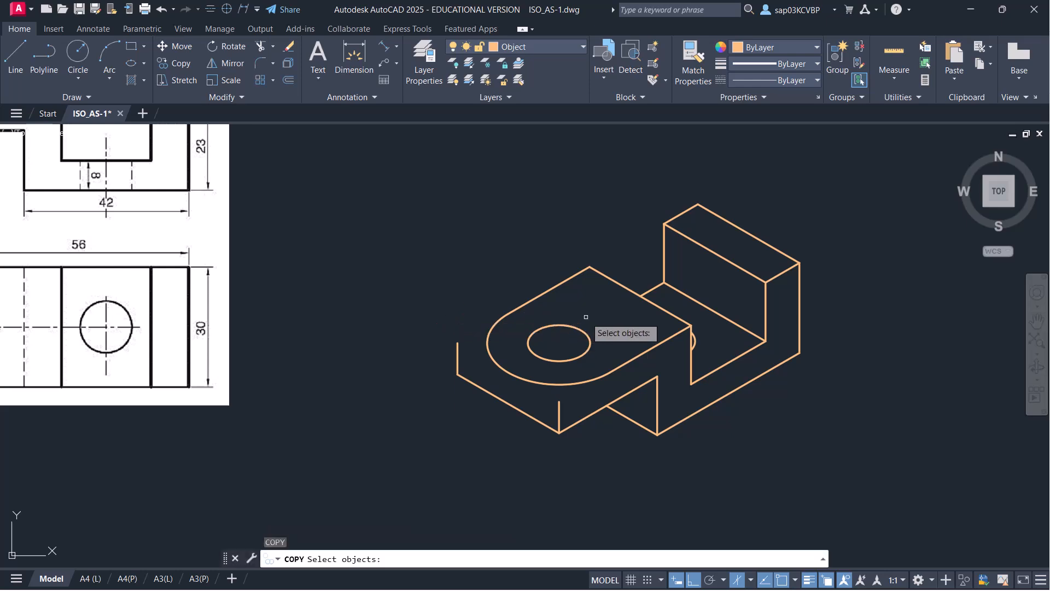
click(540, 346)
click(504, 382)
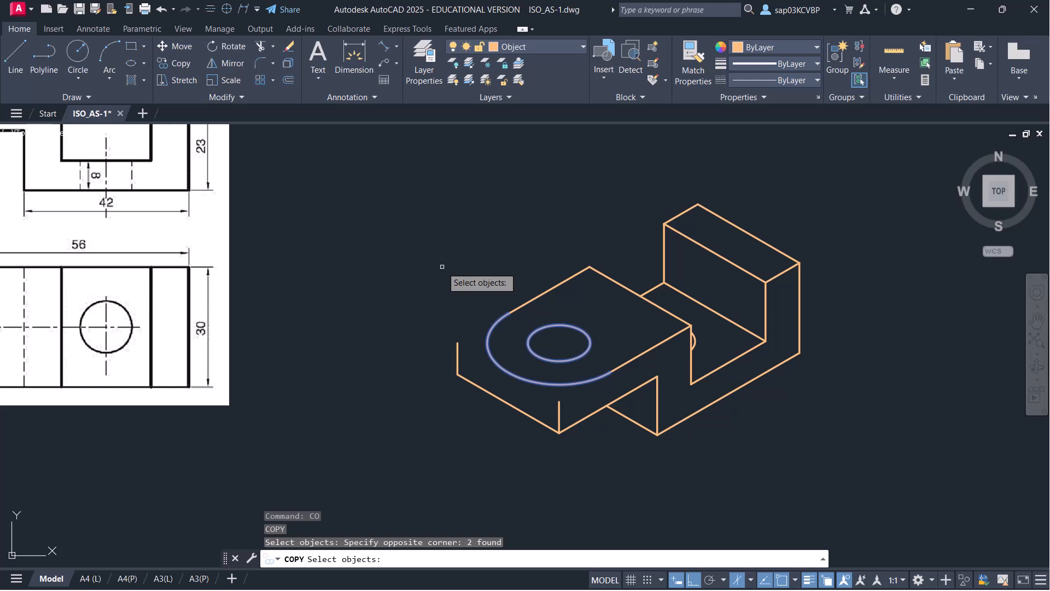
key(Return)
click(559, 344)
mouse_move(560, 461)
middle_down()
mouse_move(641, 389)
mouse_move(617, 424)
middle_up()
scroll(609, 391, down, 2)
text(8)
key(Return)
key(Return)
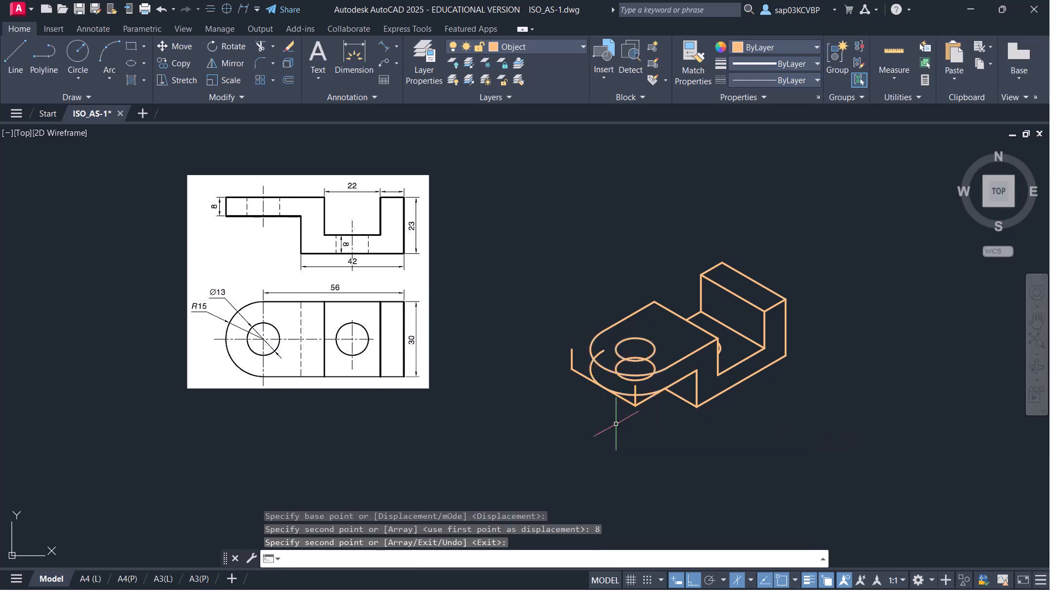
Erase the plate's lower square-end edge and its two leftover vertical corner edges
scroll(616, 424, up, 4)
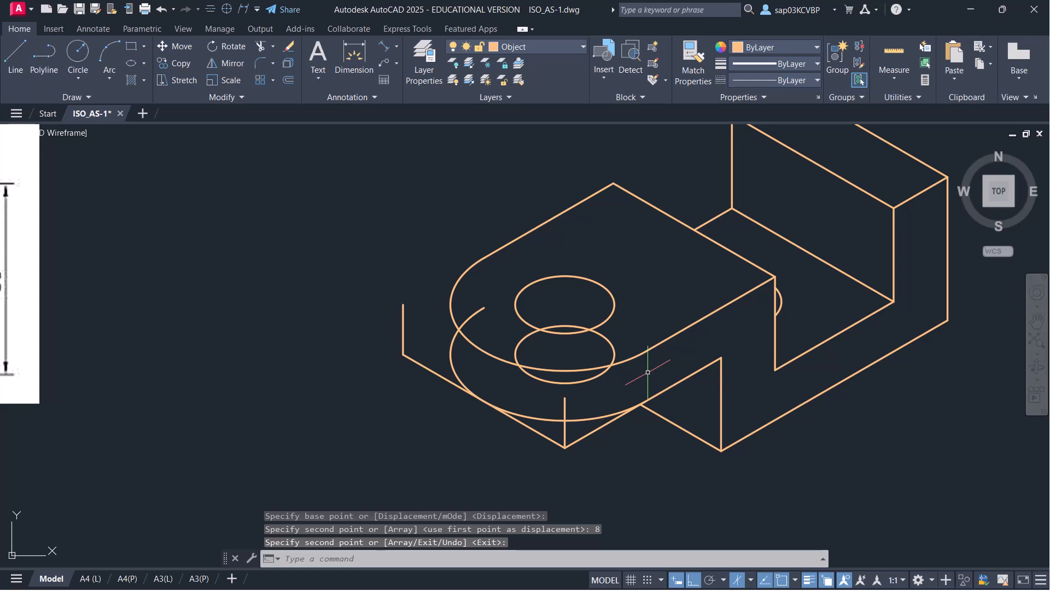
drag(449, 347, 406, 370)
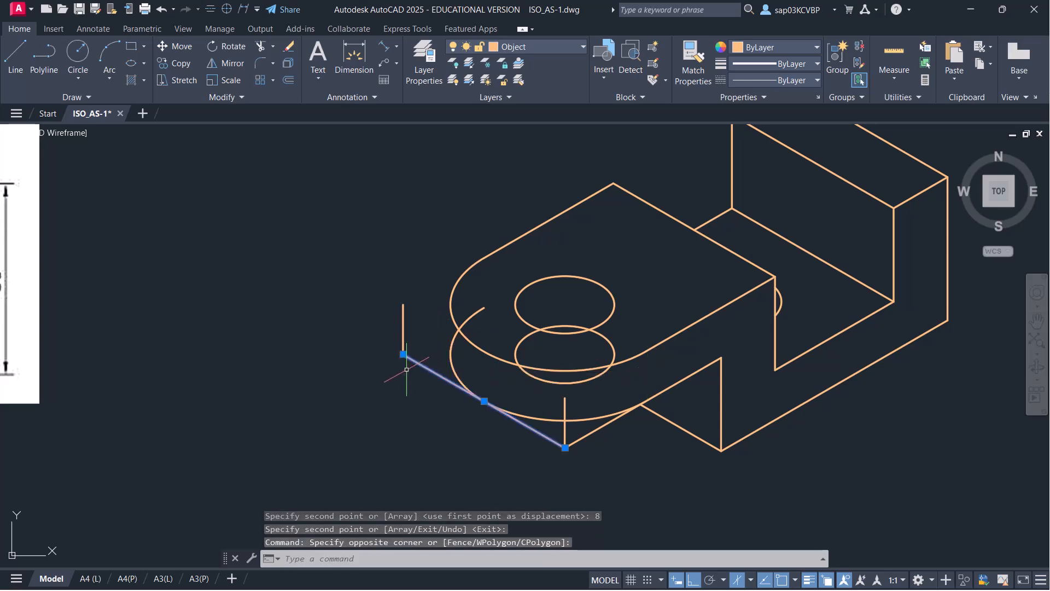
key(Delete)
click(393, 336)
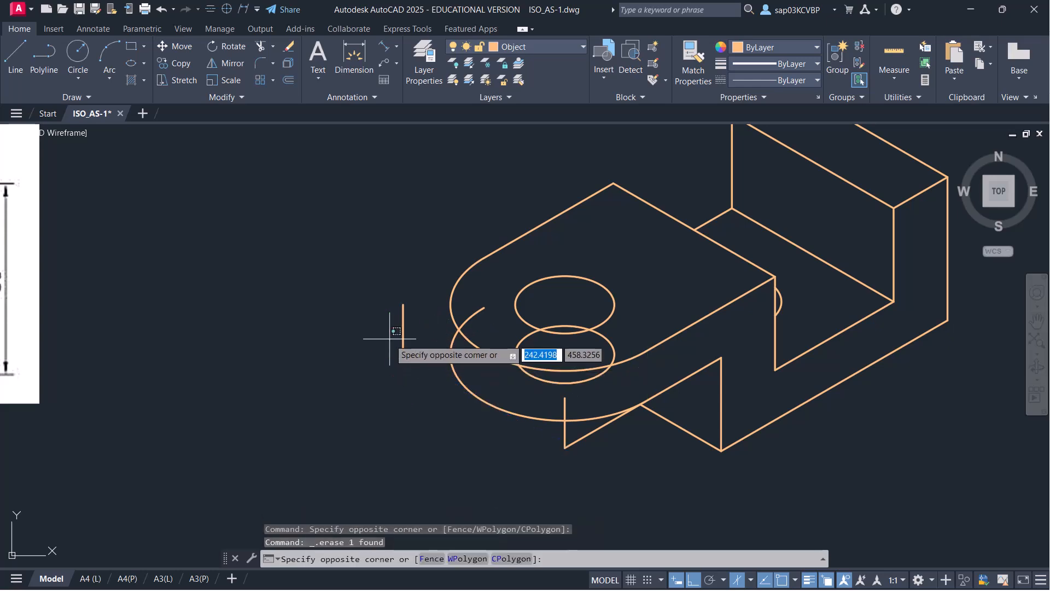
click(417, 327)
click(398, 340)
click(405, 331)
click(404, 331)
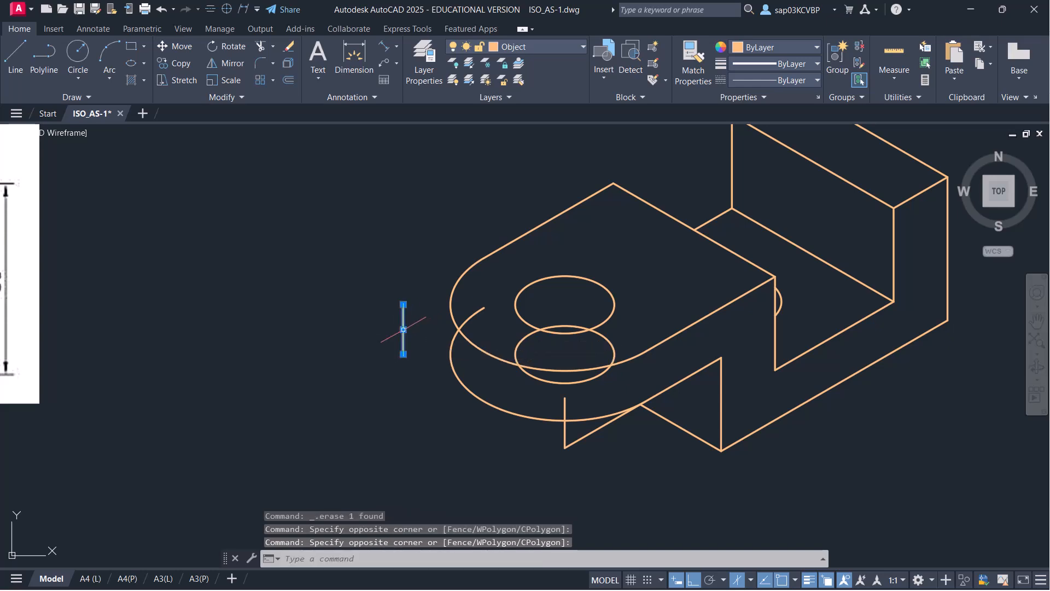
key(Delete)
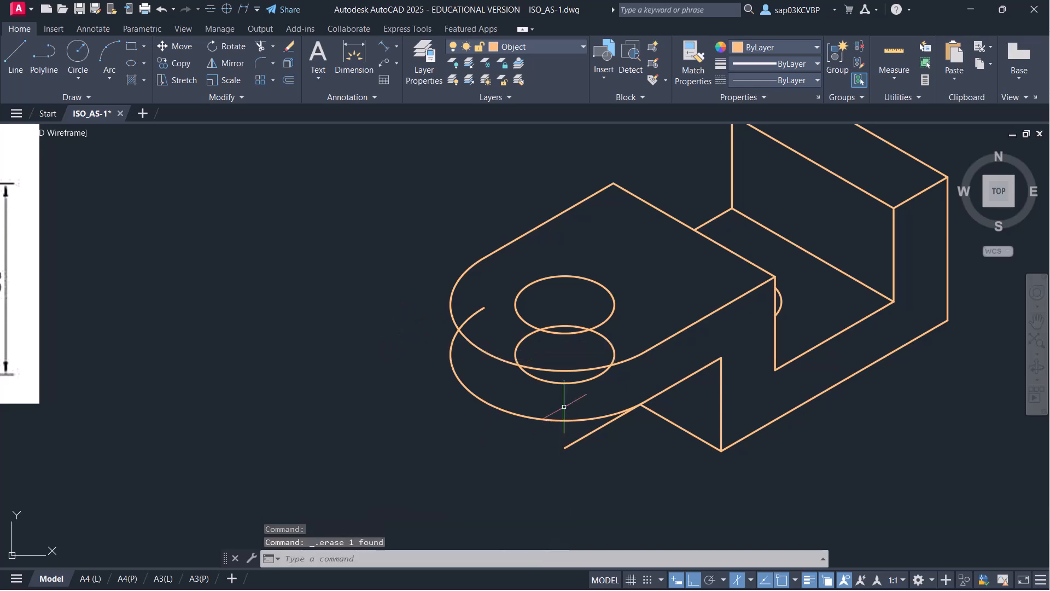
Trim the hidden portions of the underside's arc and hole, and the lower front edge extending beyond the rounded end
text(tr)
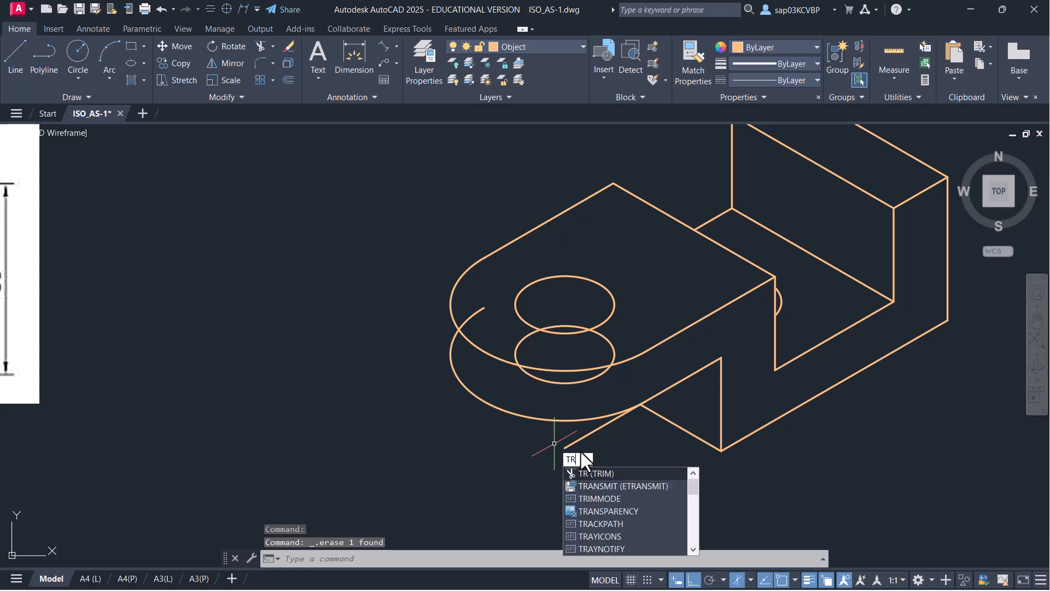
key(Return)
click(474, 312)
click(518, 342)
click(611, 342)
click(589, 382)
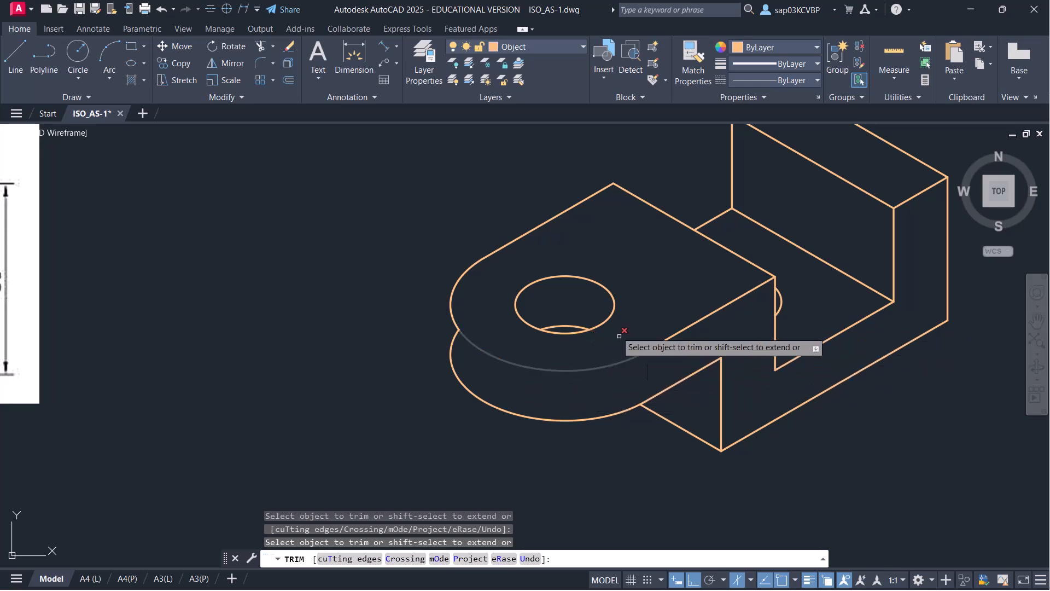
key(Escape)
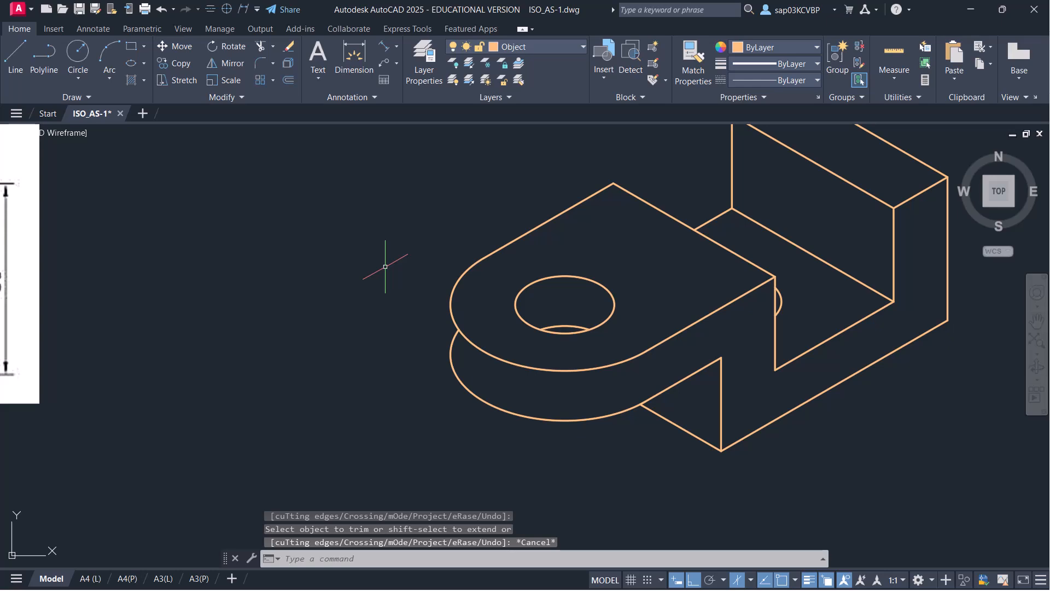
Draw an 8-unit vertical line down from the outermost quadrant of the plate's rounded top arc
text(l)
key(Return)
shift+right_click(385, 266)
click(418, 444)
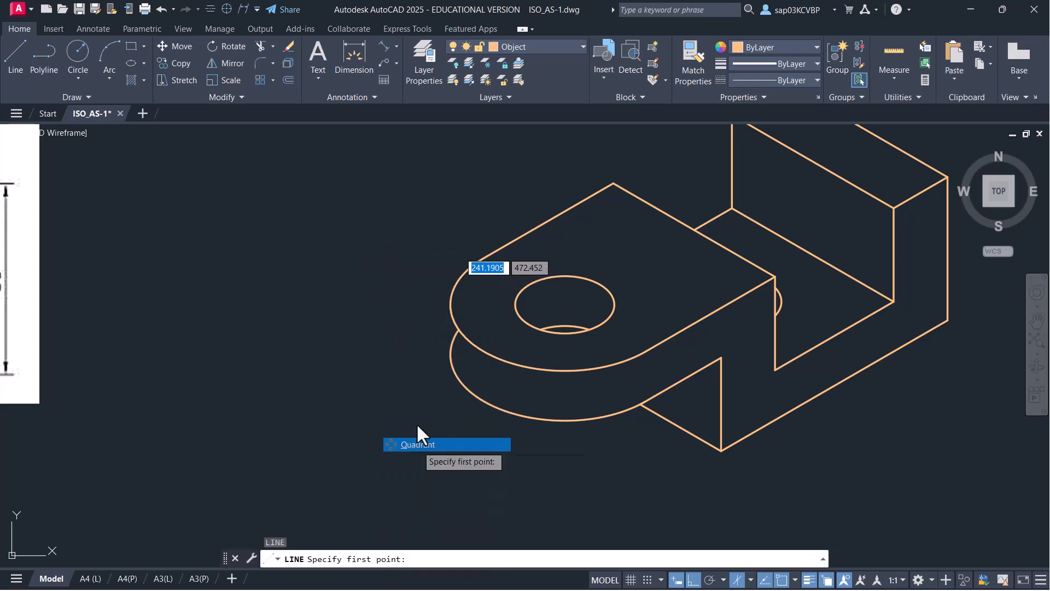
click(447, 302)
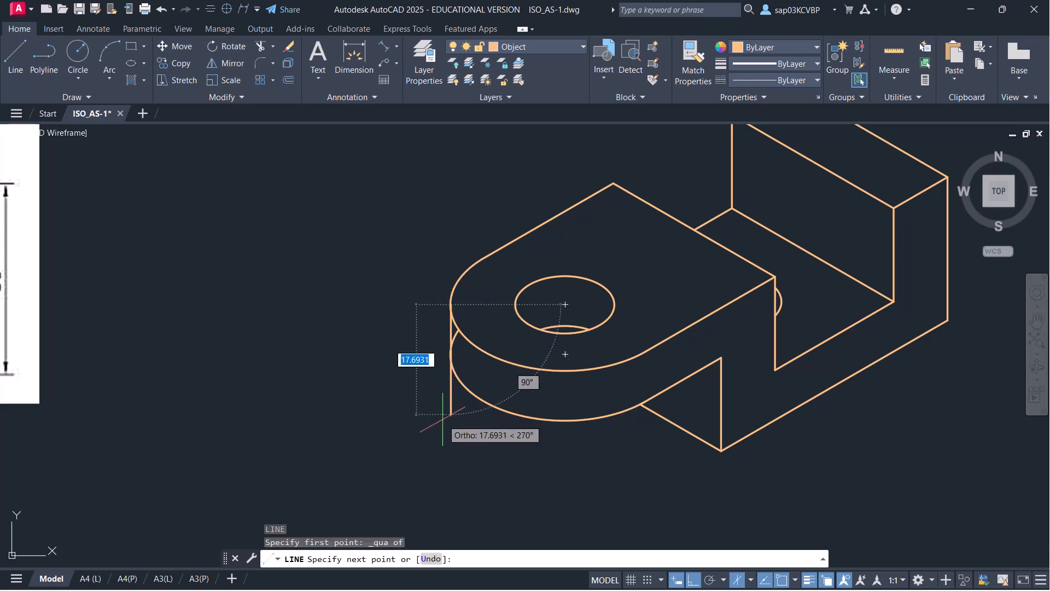
scroll(443, 414, down, 2)
middle_drag(441, 418, 636, 468)
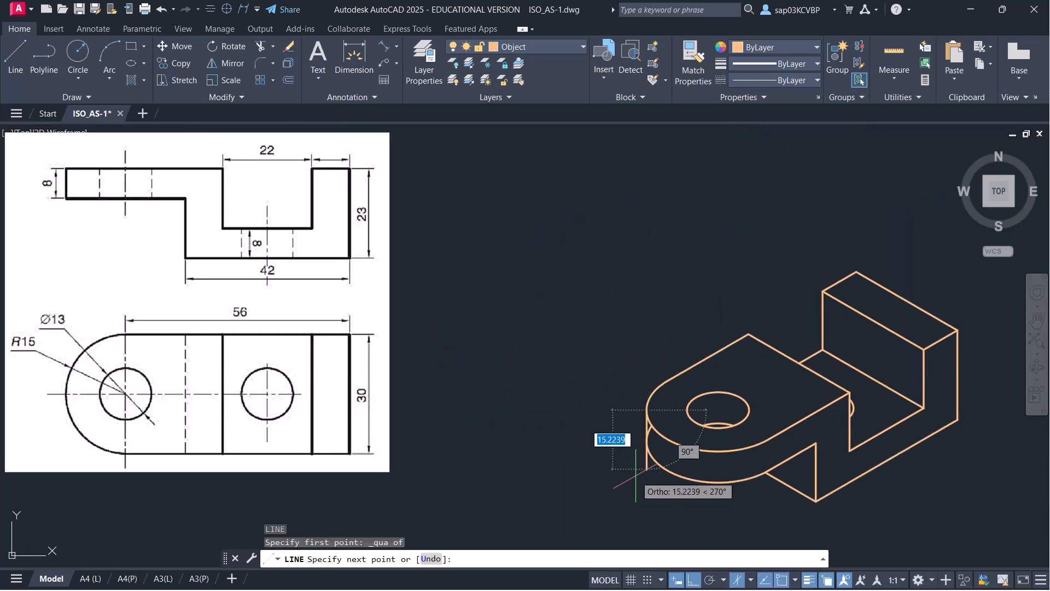
text(8)
key(Return)
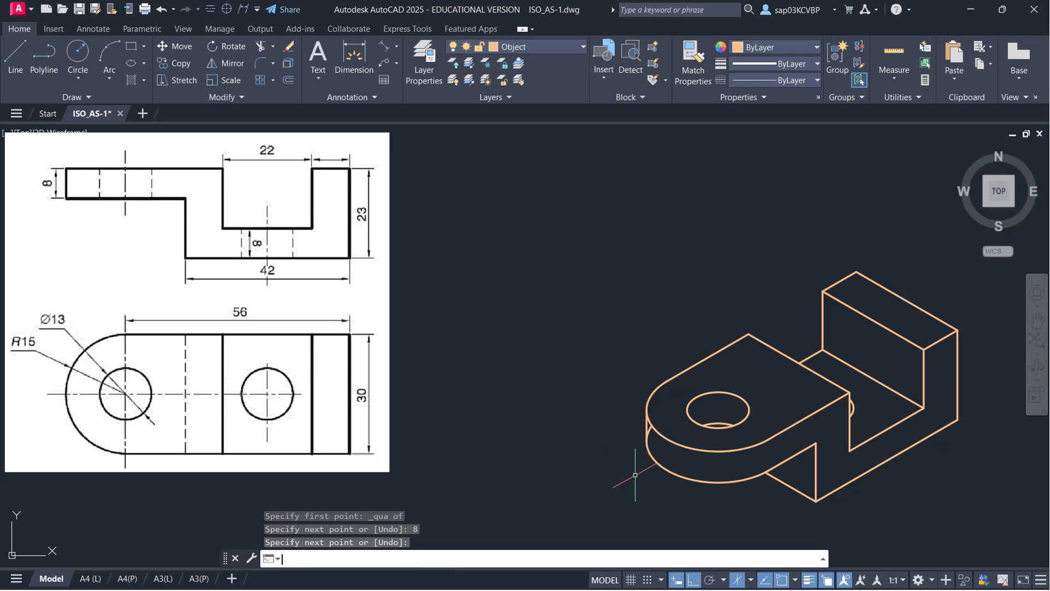
Trim the hidden part of the underside arc behind the rounded end's vertical edge and save the drawing
text(tr)
key(Return)
scroll(669, 457, up, 4)
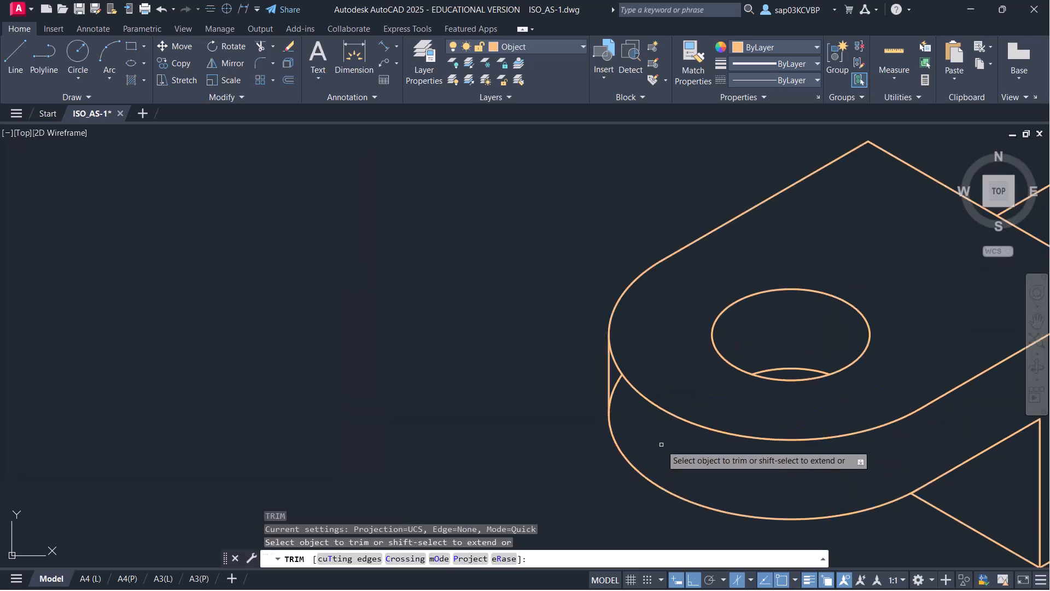
click(590, 343)
scroll(595, 352, down, 4)
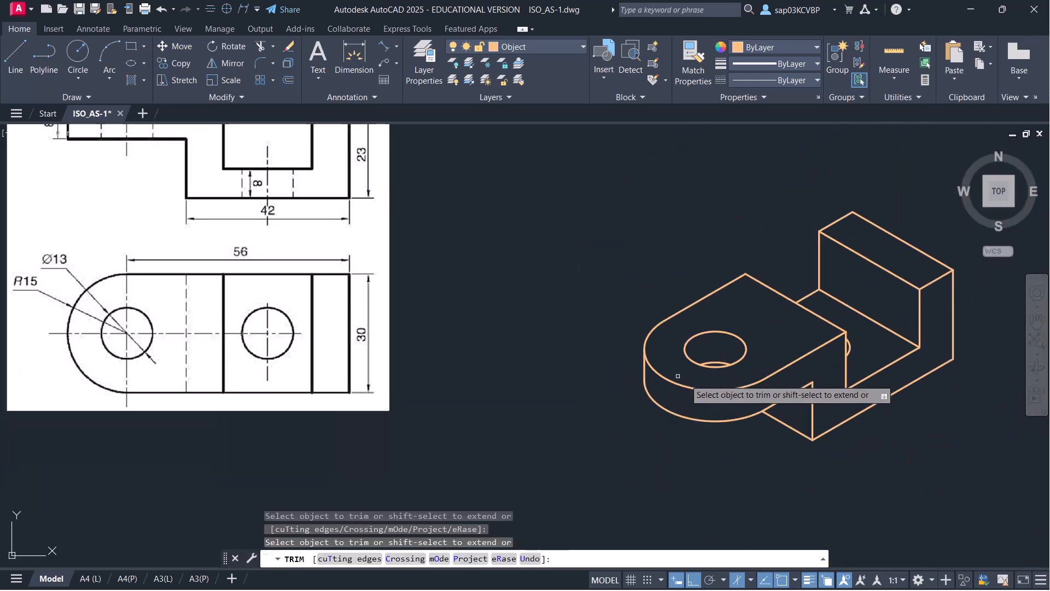
key(Escape)
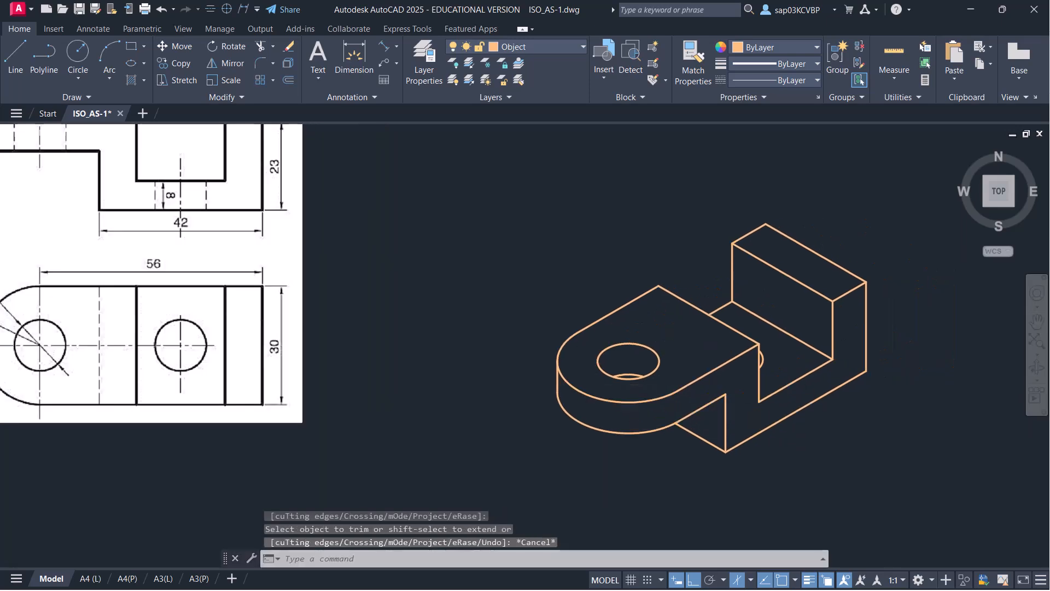
scroll(579, 370, down, 2)
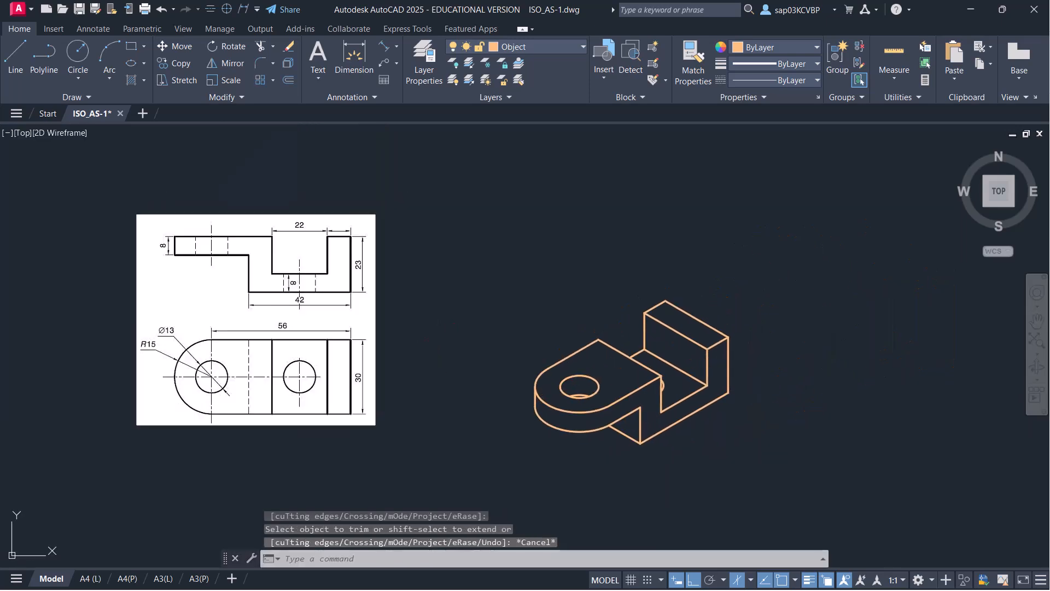
key(ctrl+s)
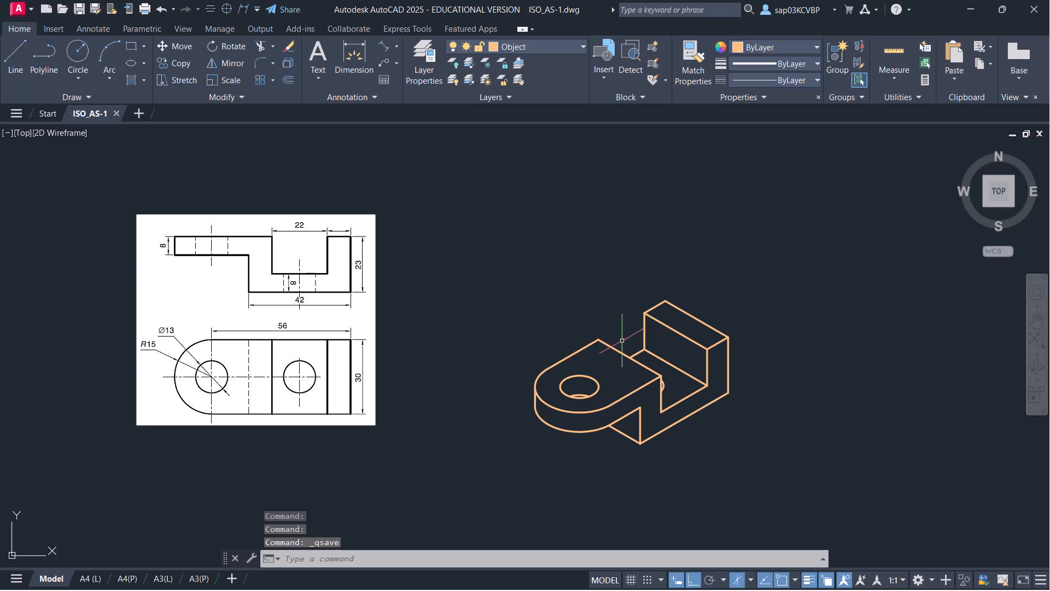
middle_drag(633, 408, 609, 403)
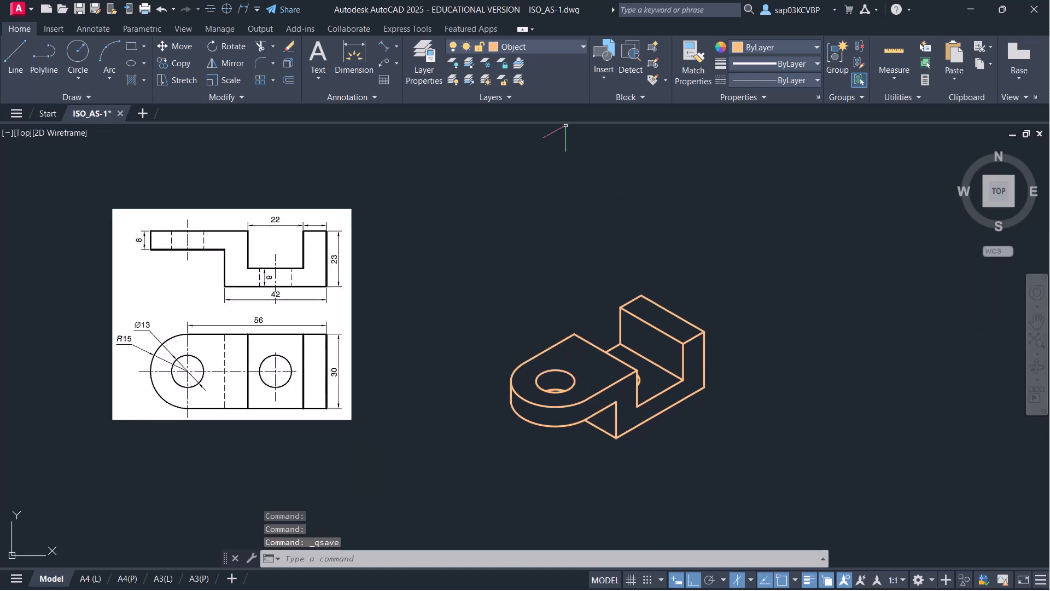
On the Centerline layer in the top isoplane, draw a line about 25 units long at 330° through the plate hole's center
click(554, 48)
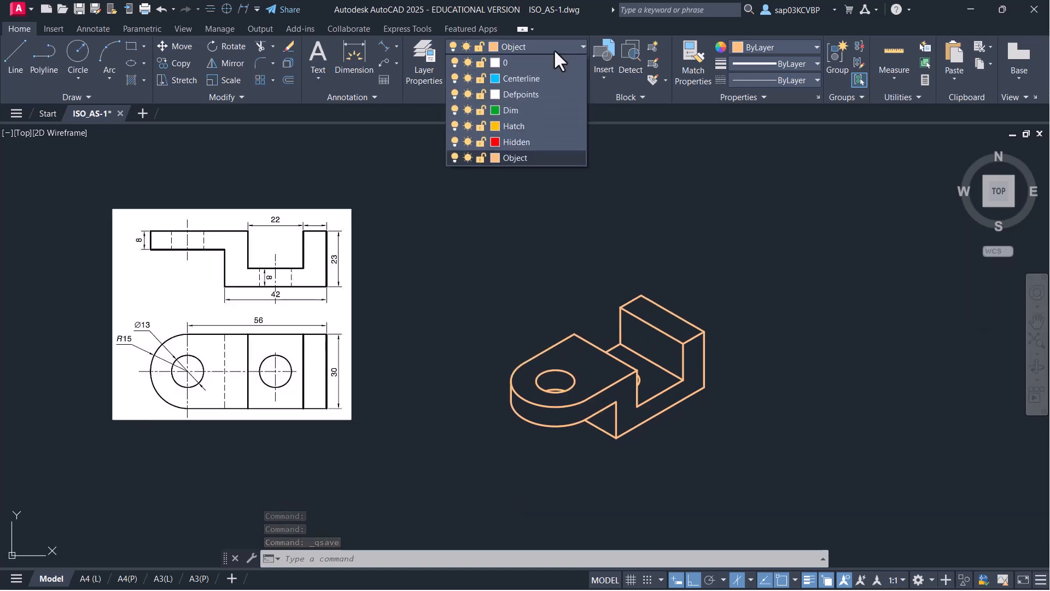
click(542, 82)
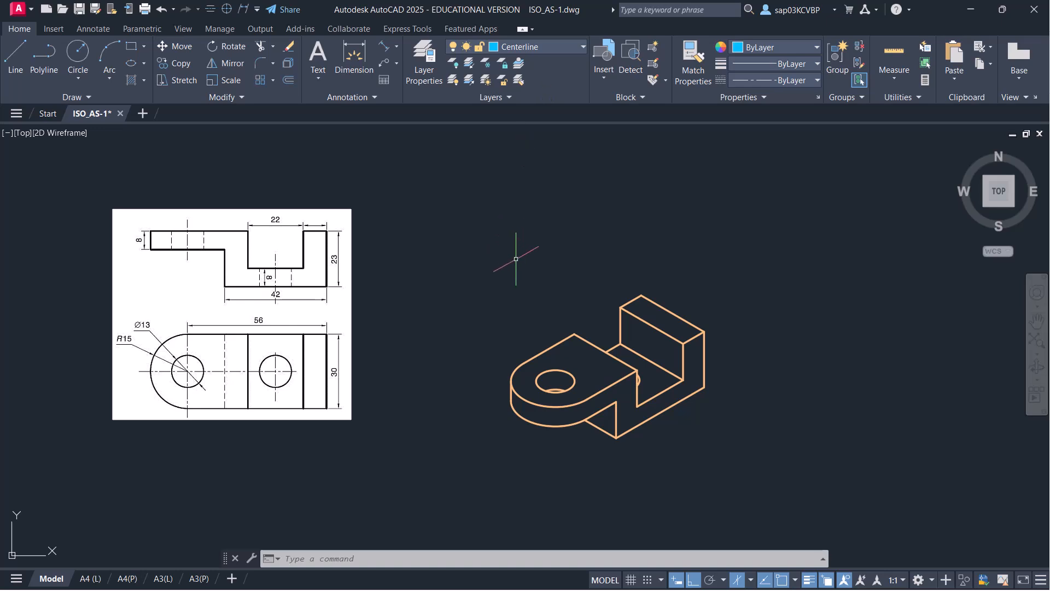
key(F5)
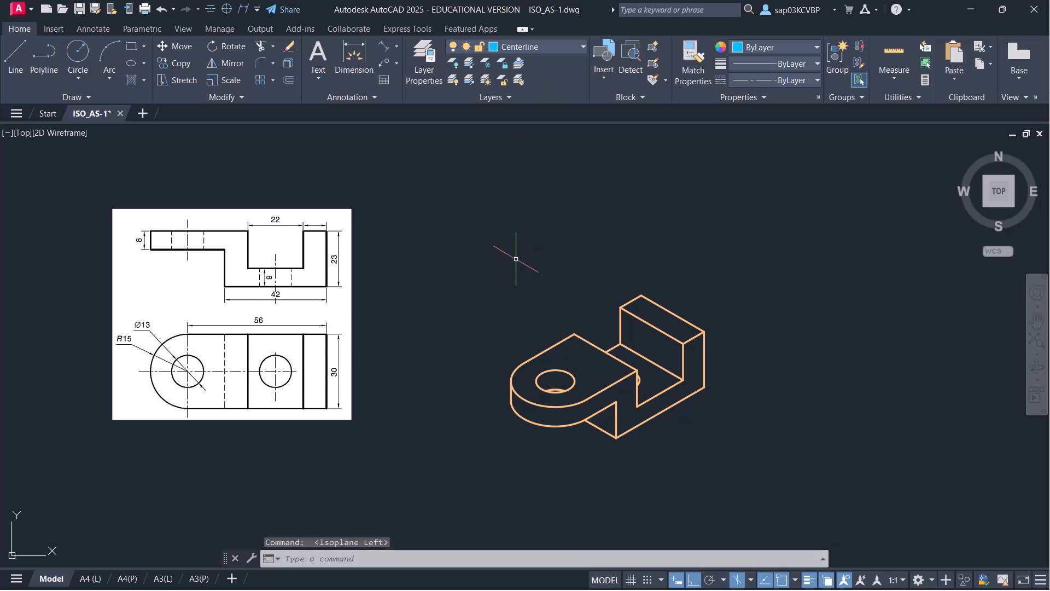
key(F5)
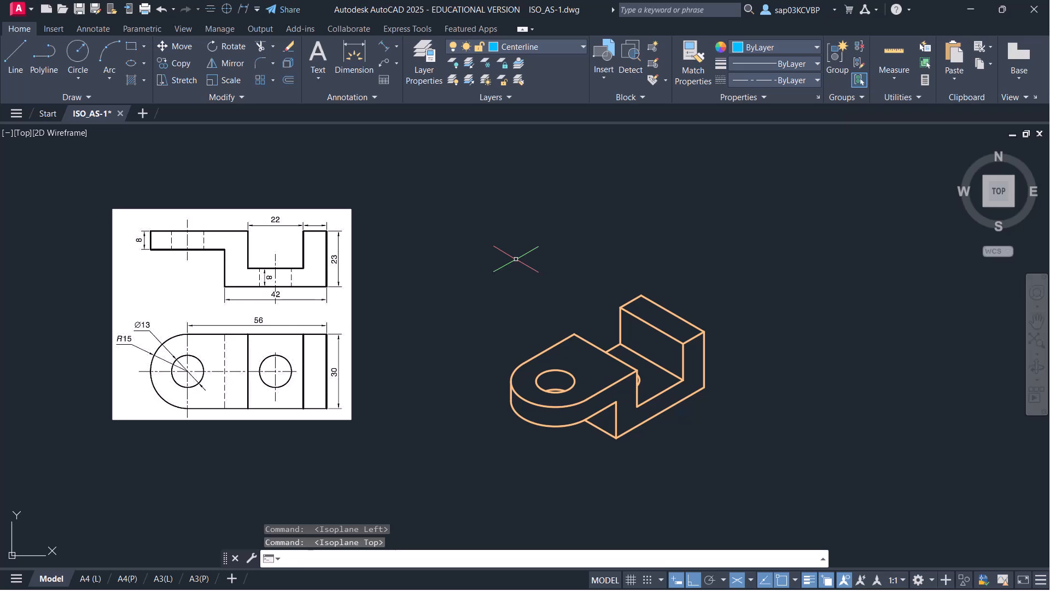
click(15, 59)
scroll(605, 392, up, 5)
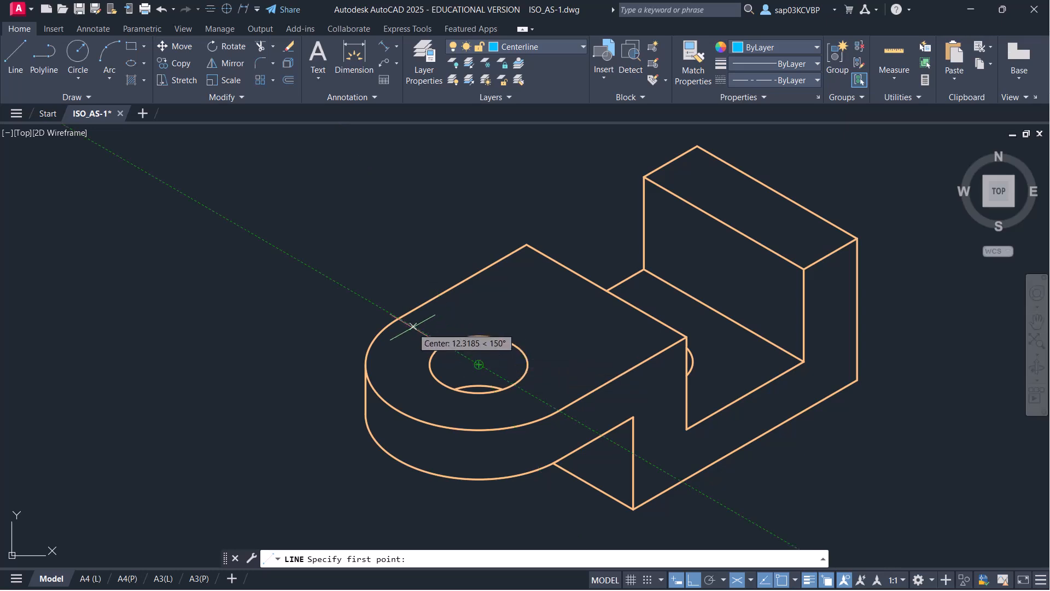
click(414, 326)
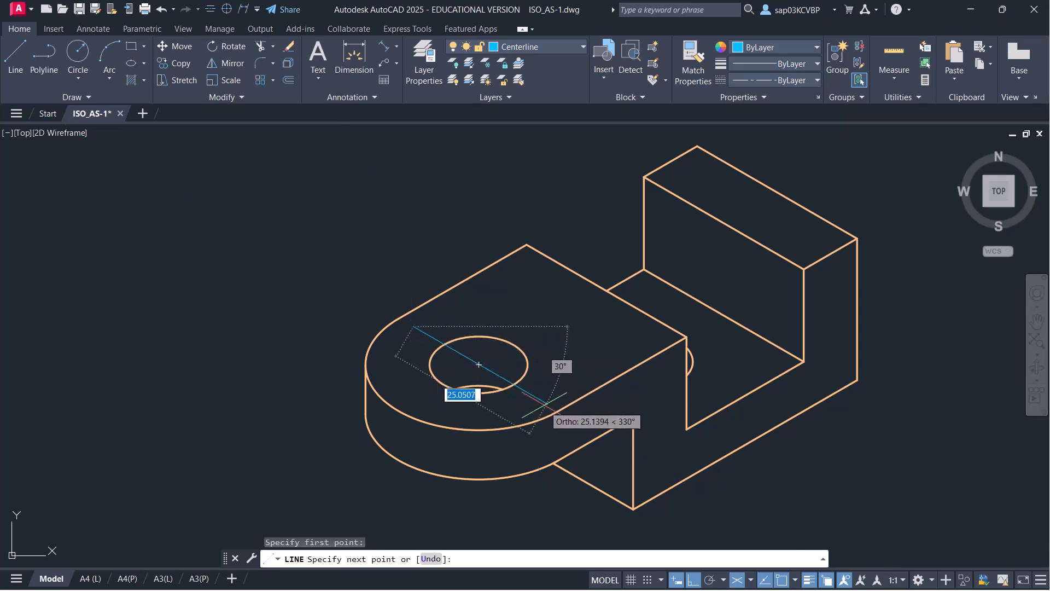
click(548, 405)
key(Return)
Draw the second centerline through the plate hole's center, running along the plate's length and extending past the hole on both sides
key(Return)
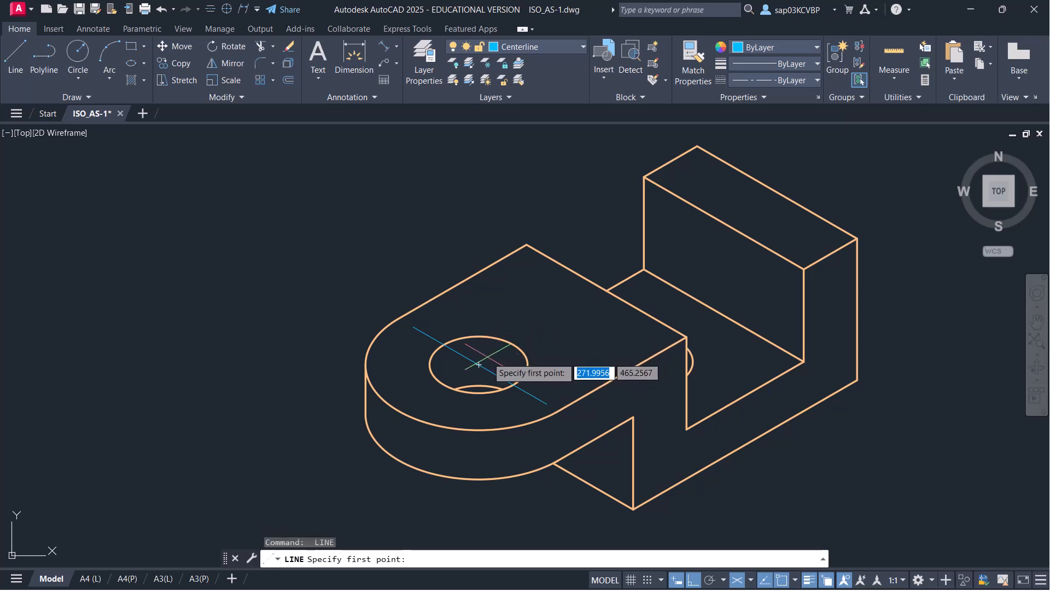
scroll(495, 359, up, 4)
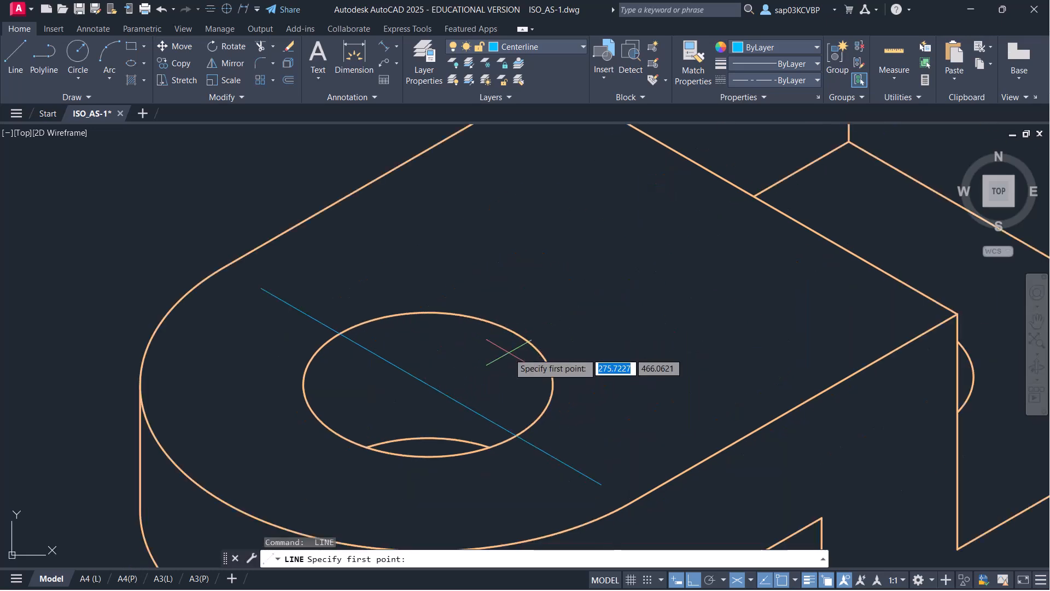
click(428, 384)
click(569, 303)
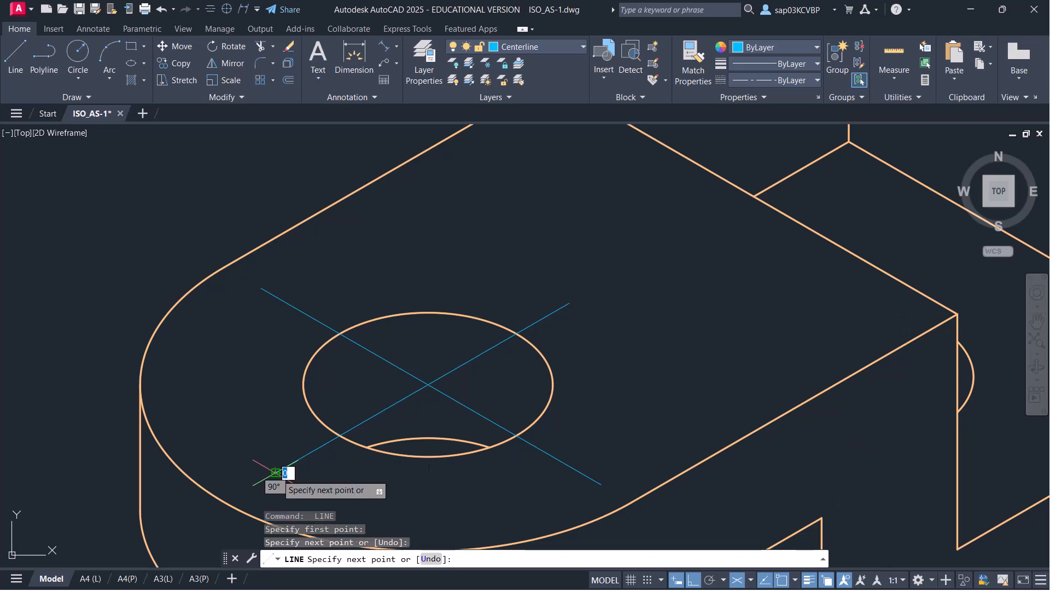
key(Escape)
scroll(487, 377, down, 4)
Set the drawing's global linetype scale factor (LTSCALE) to 0.5
text(ltscale)
key(Return)
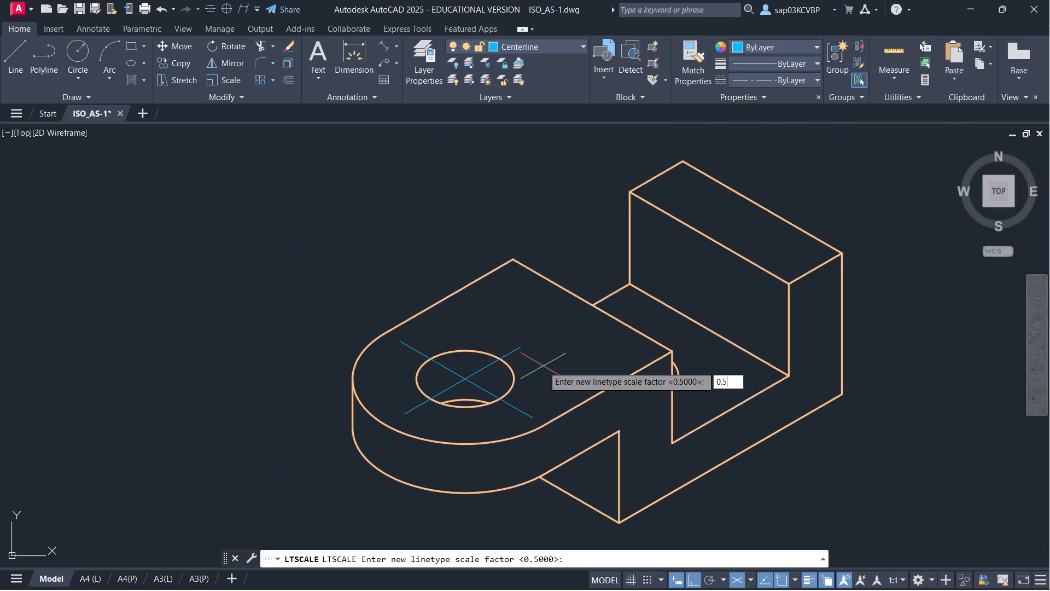
key(Return)
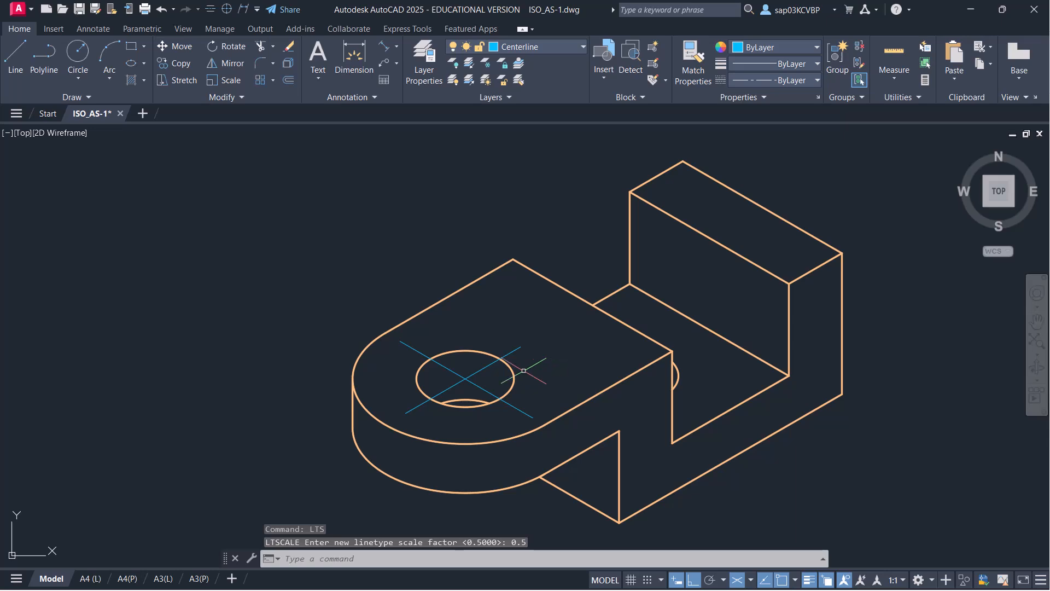
Set the linetype scale of both plate hole centerlines to 0.5 and save the drawing
click(466, 389)
click(460, 372)
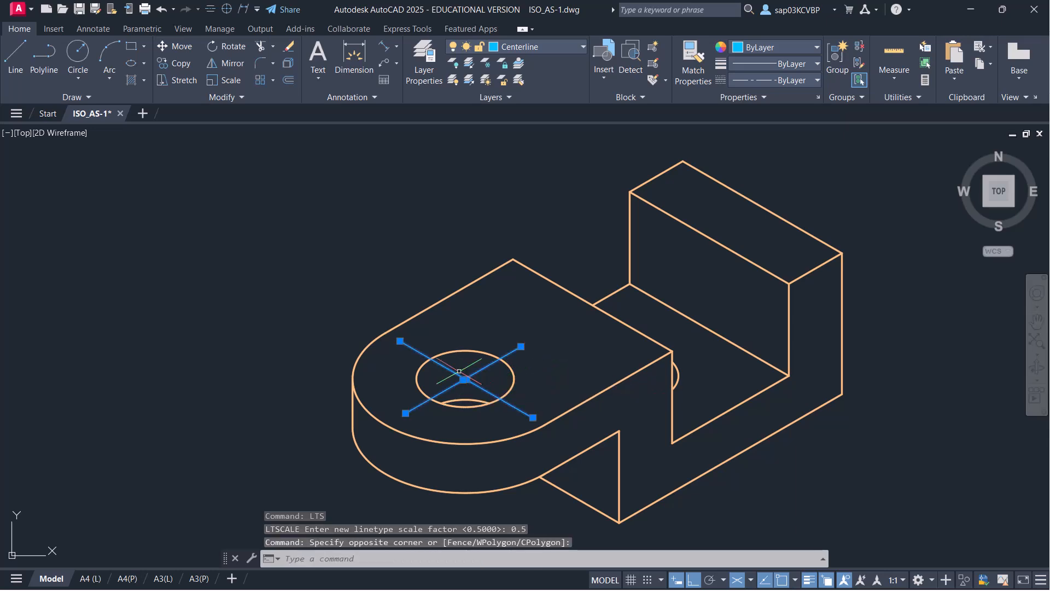
key(ctrl+1)
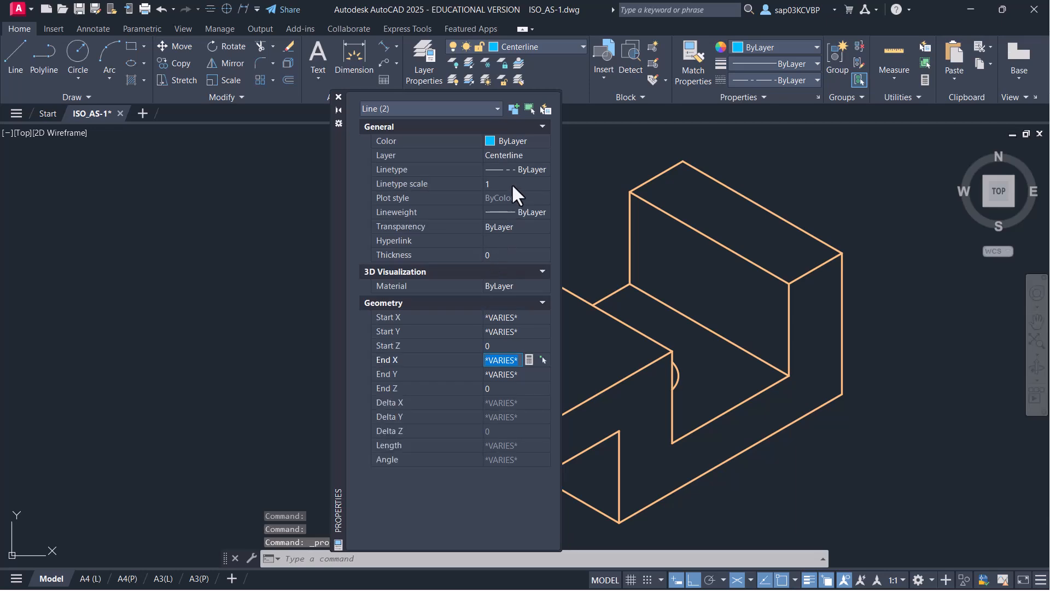
click(512, 184)
text(0)
key(Return)
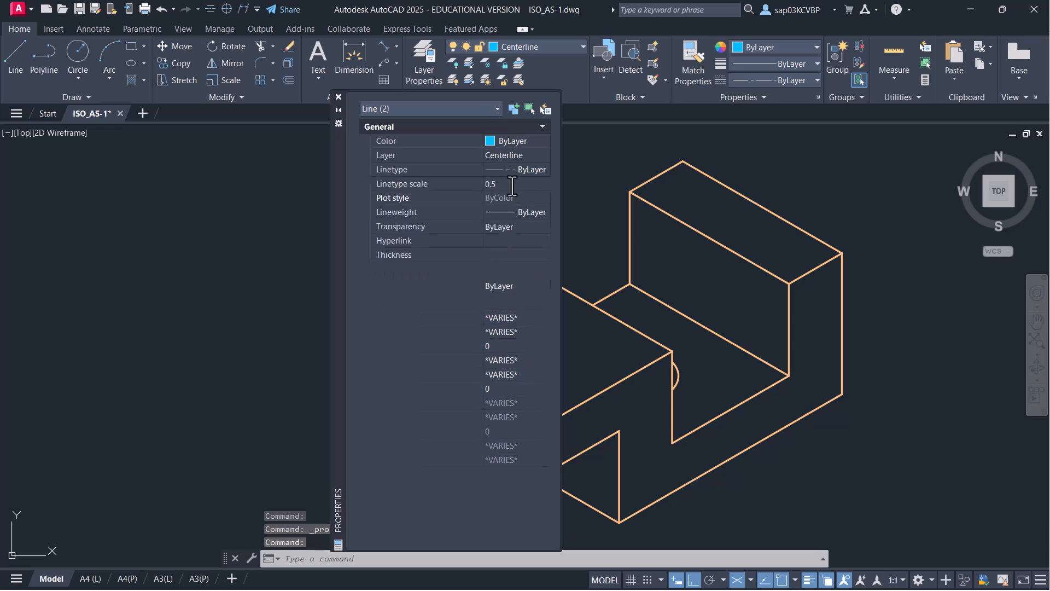
click(338, 97)
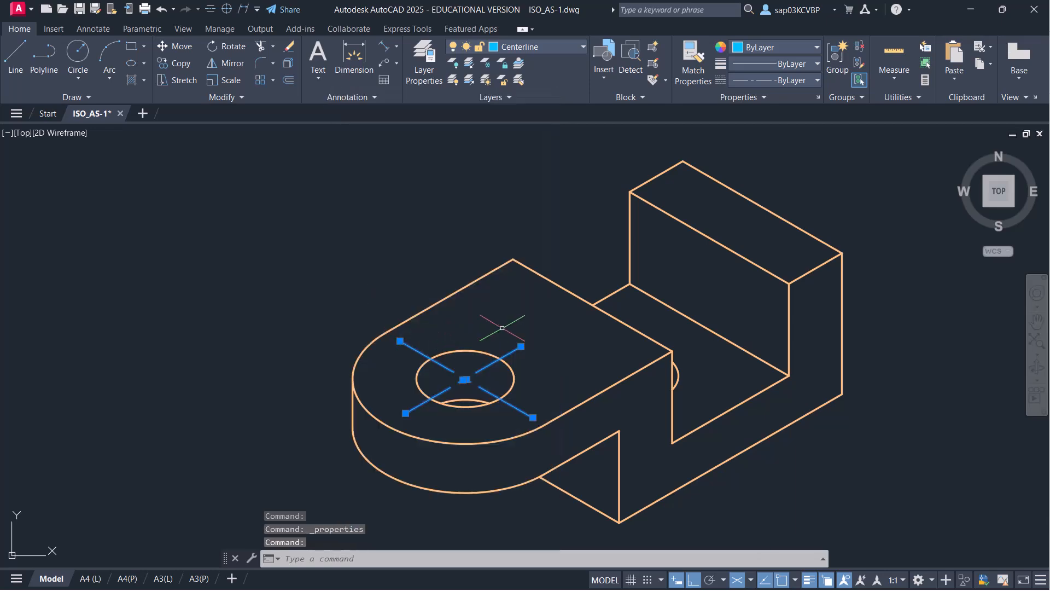
key(Escape)
key(Escape)
scroll(502, 328, down, 2)
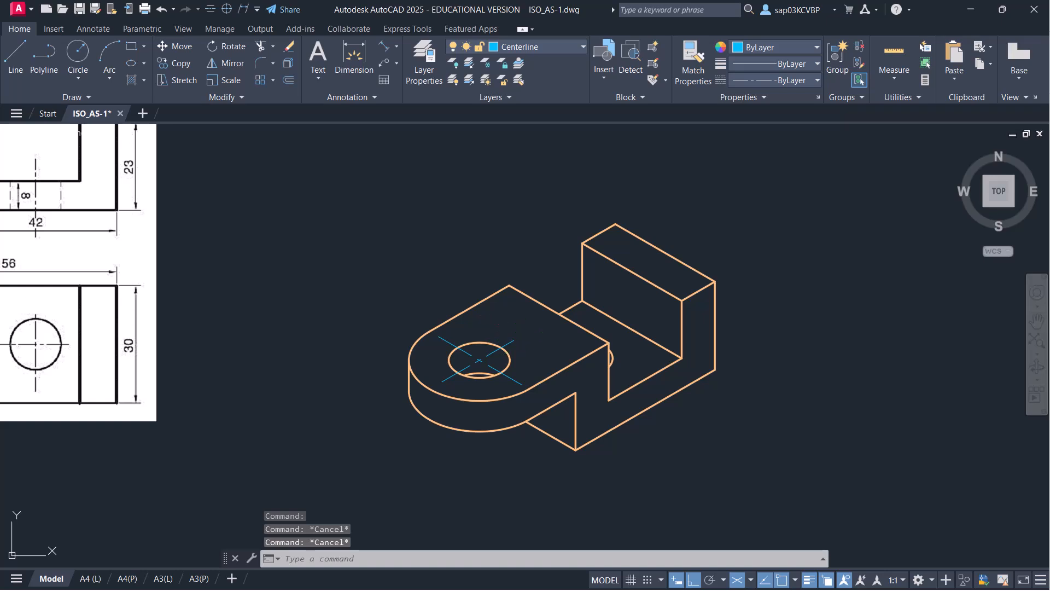
key(ctrl+s)
scroll(524, 343, down, 2)
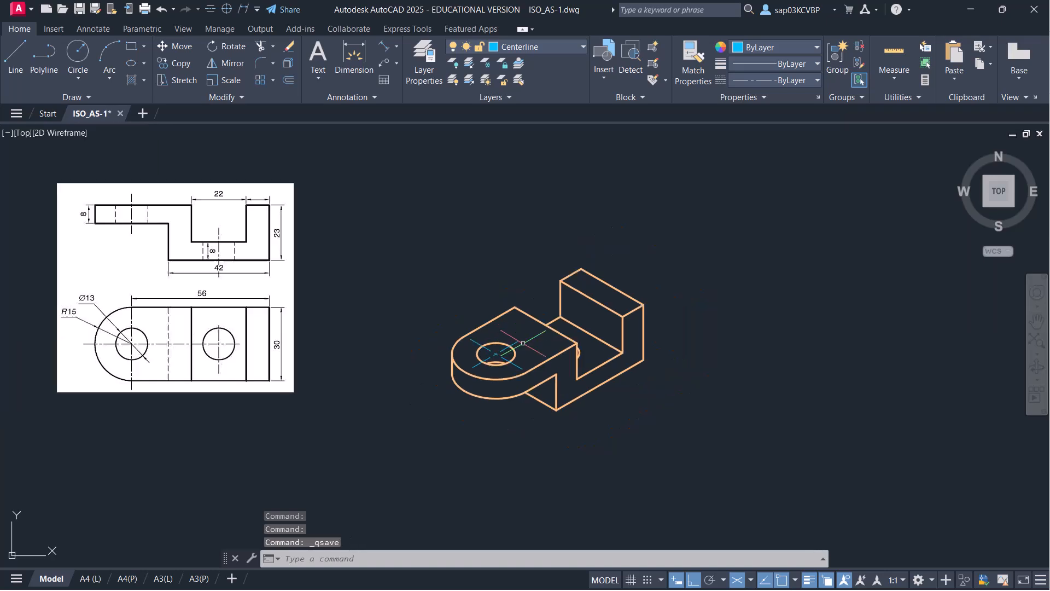
On the Dim layer, add an aligned dimension along the bracket's back side, from the upright's rear top corner to the start of the rounded end
click(537, 46)
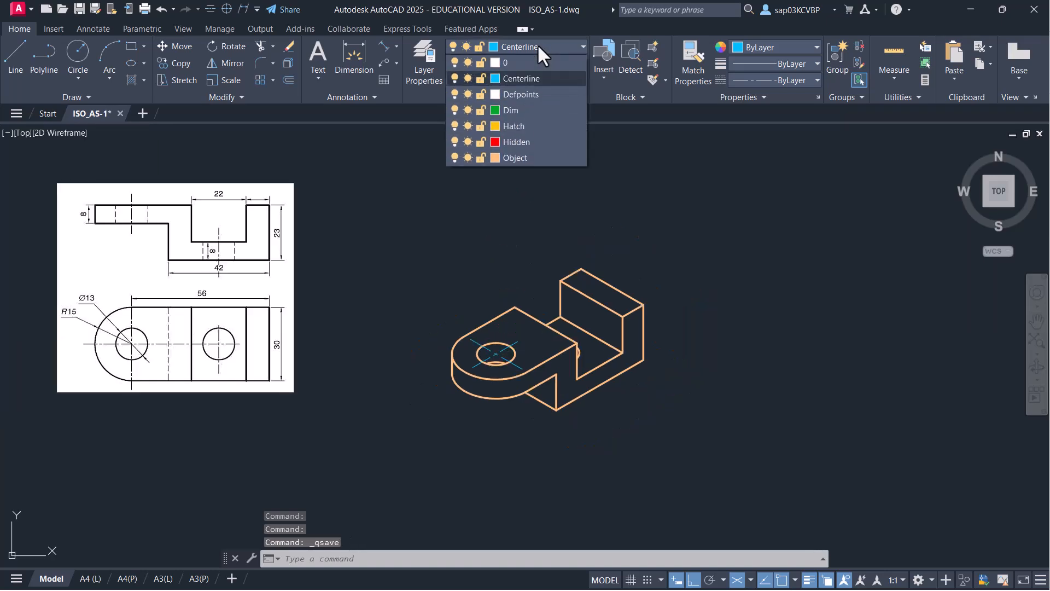
click(527, 111)
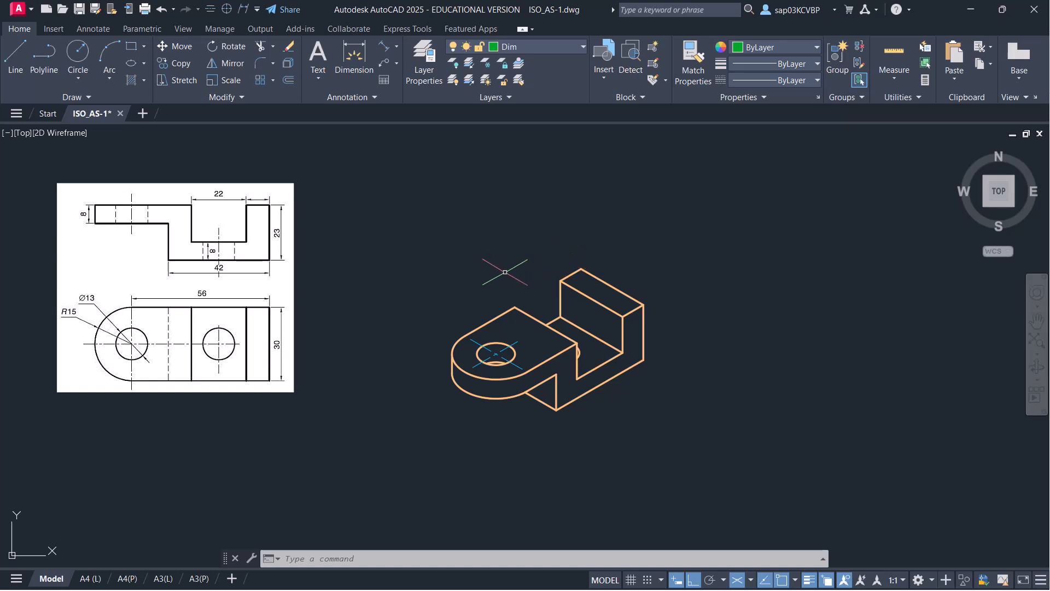
middle_drag(505, 275, 488, 290)
scroll(451, 282, up, 2)
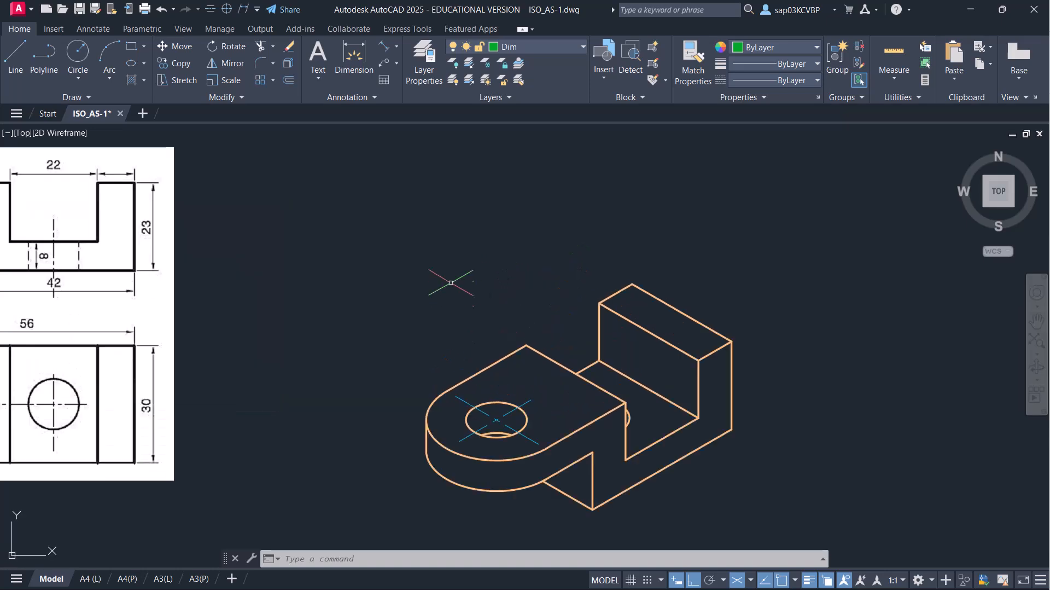
click(385, 47)
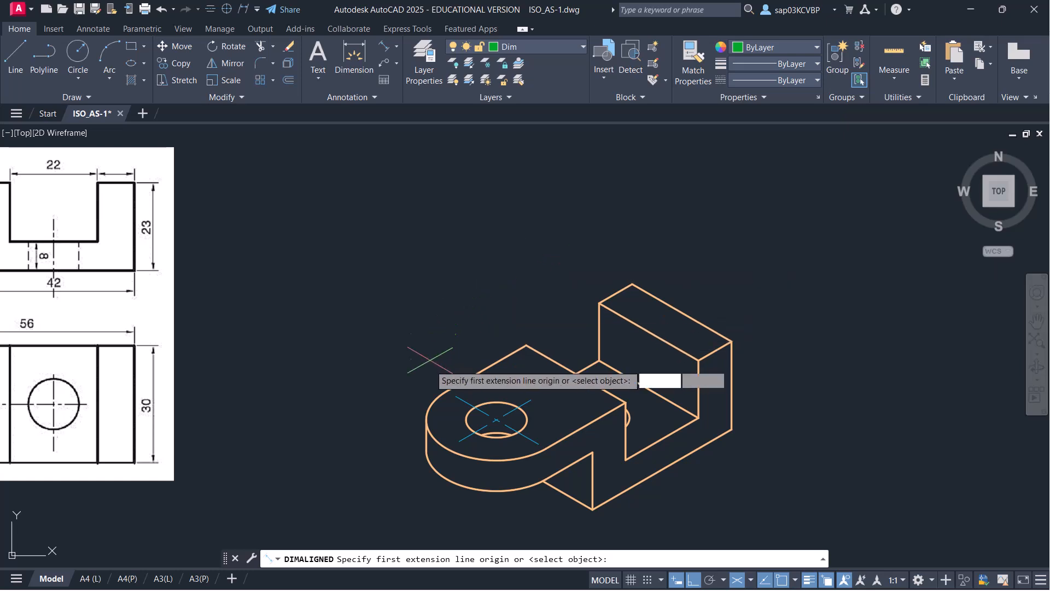
click(632, 284)
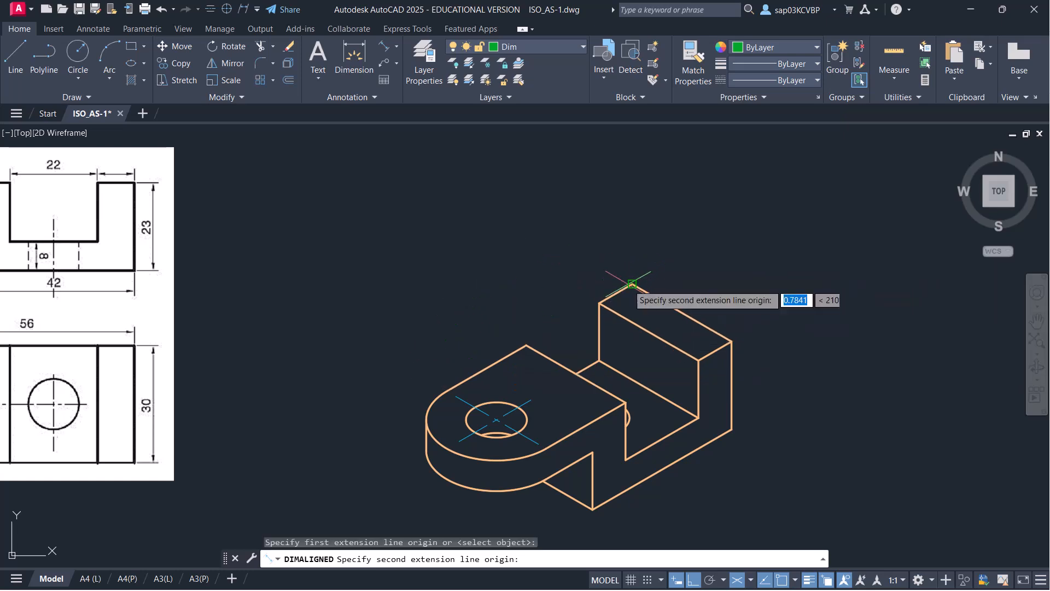
scroll(466, 390, up, 4)
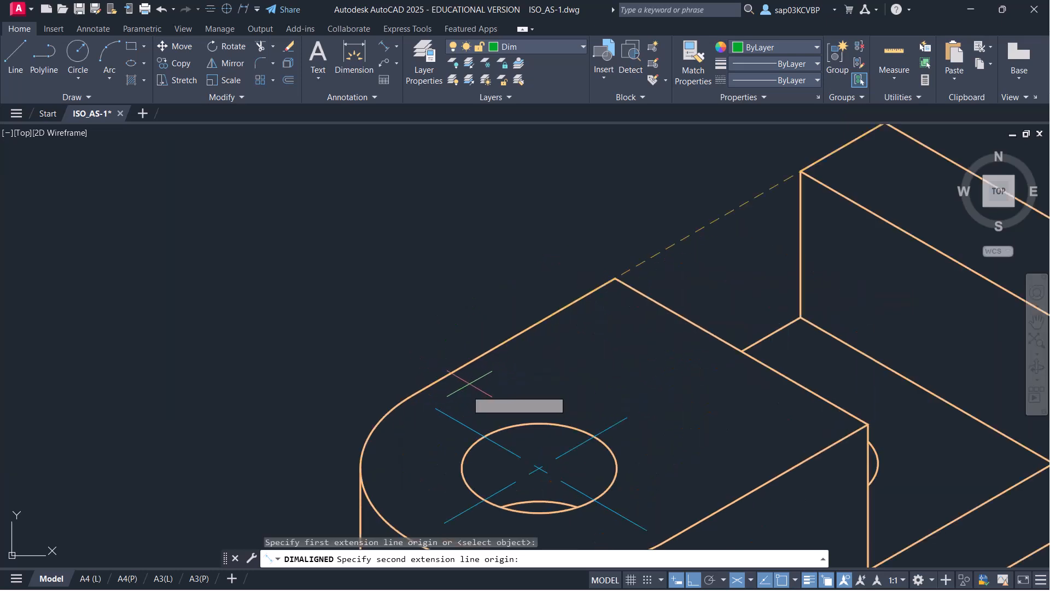
click(414, 394)
click(350, 354)
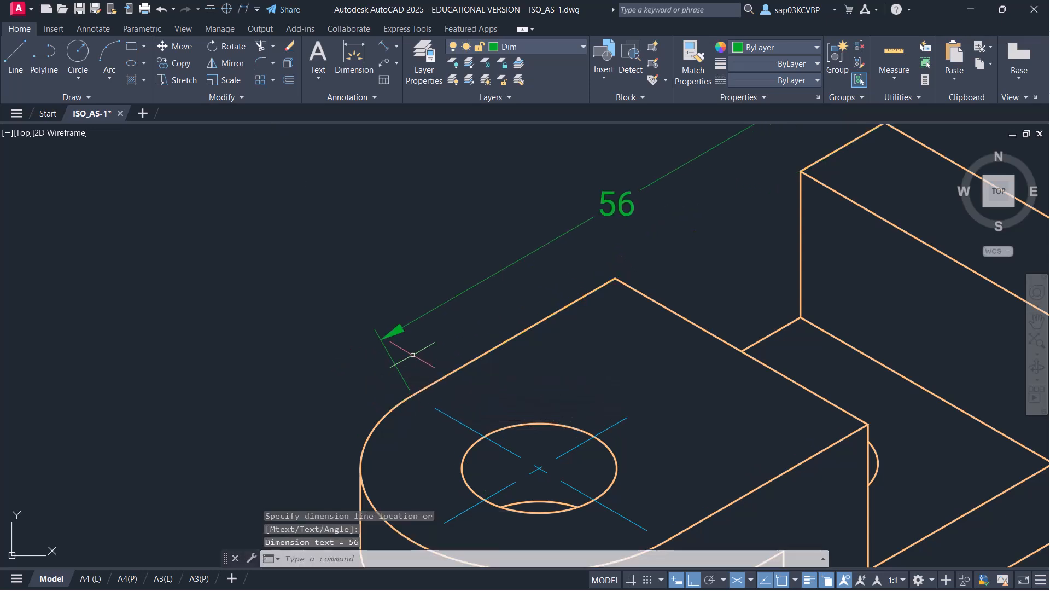
scroll(413, 355, down, 4)
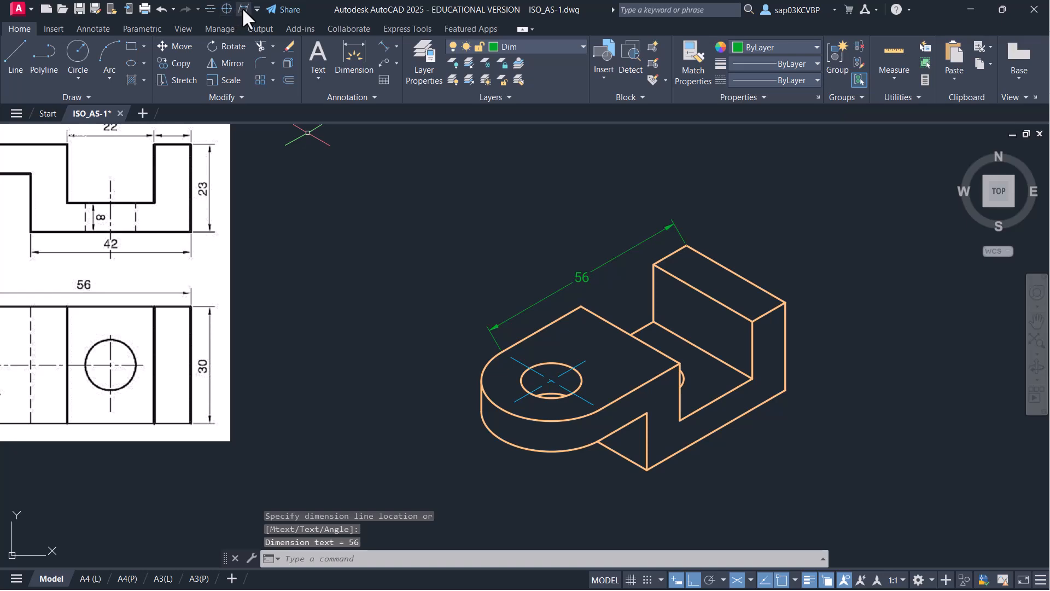
Oblique the aligned dimension along the bracket's back side to 150 degrees and save the drawing
click(242, 9)
click(586, 276)
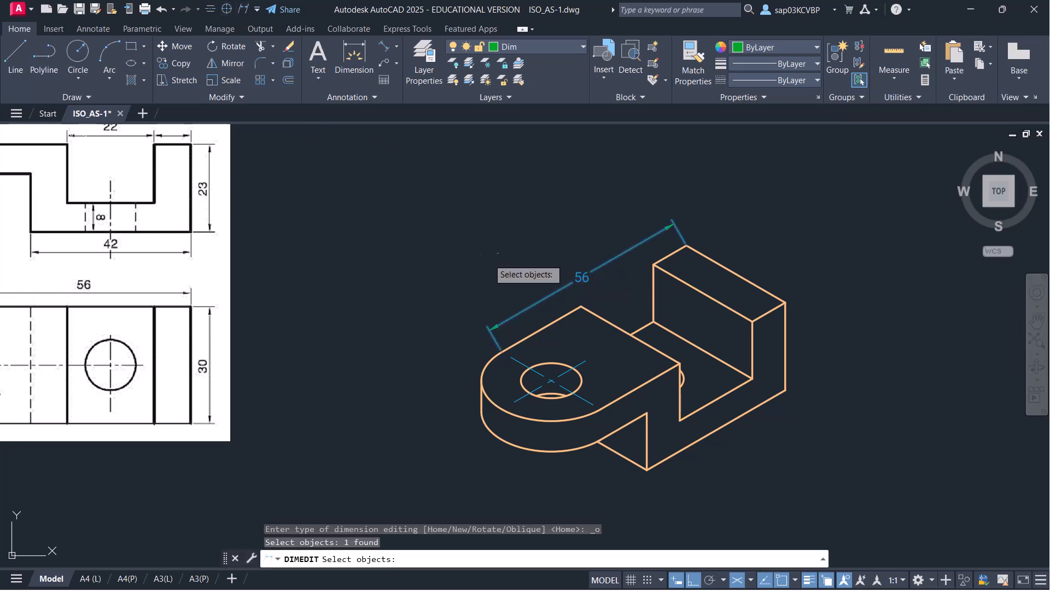
key(Return)
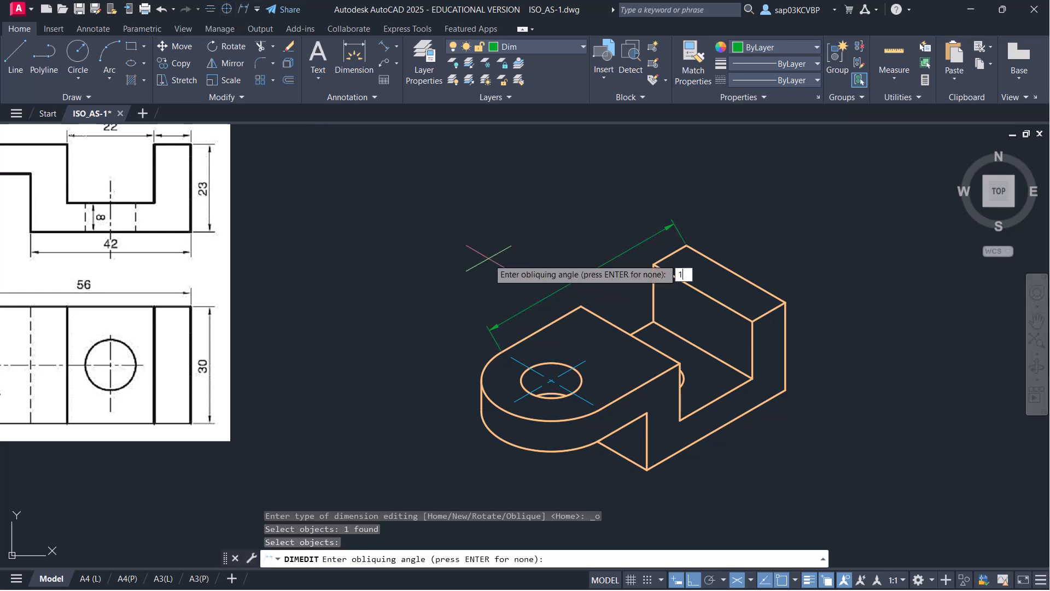
text(150)
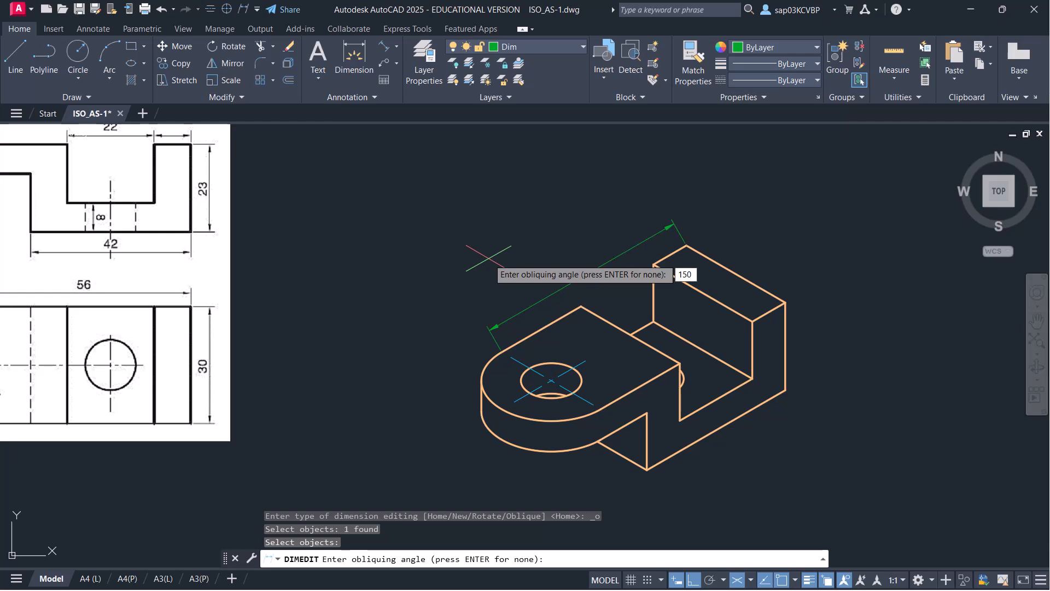
key(Return)
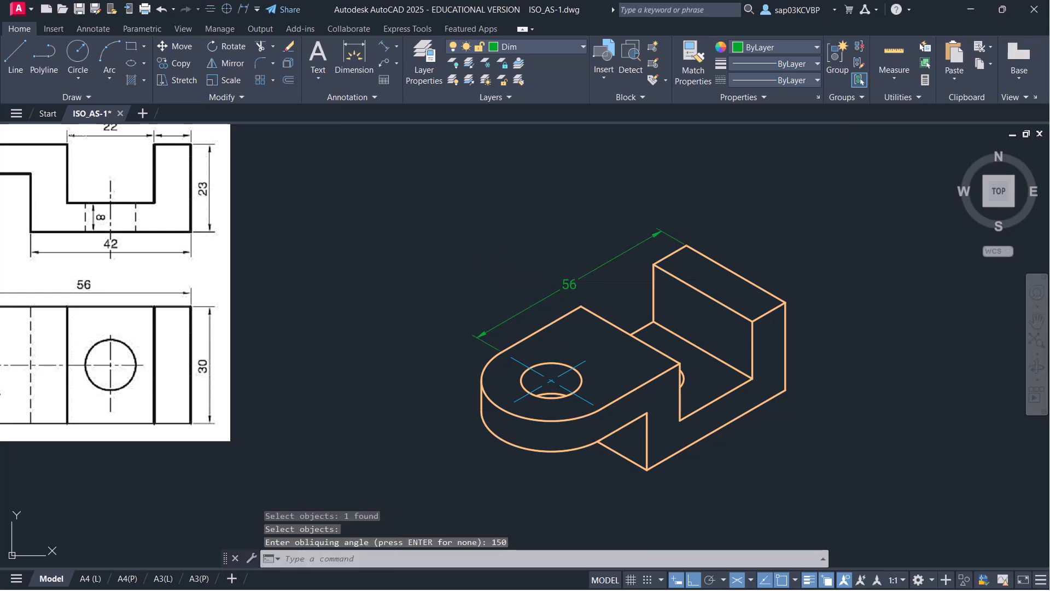
key(ctrl+s)
Add an aligned dimension across the slot's width at the back, from the plate's rear corner to the upright's nearest top corner
scroll(488, 259, down, 2)
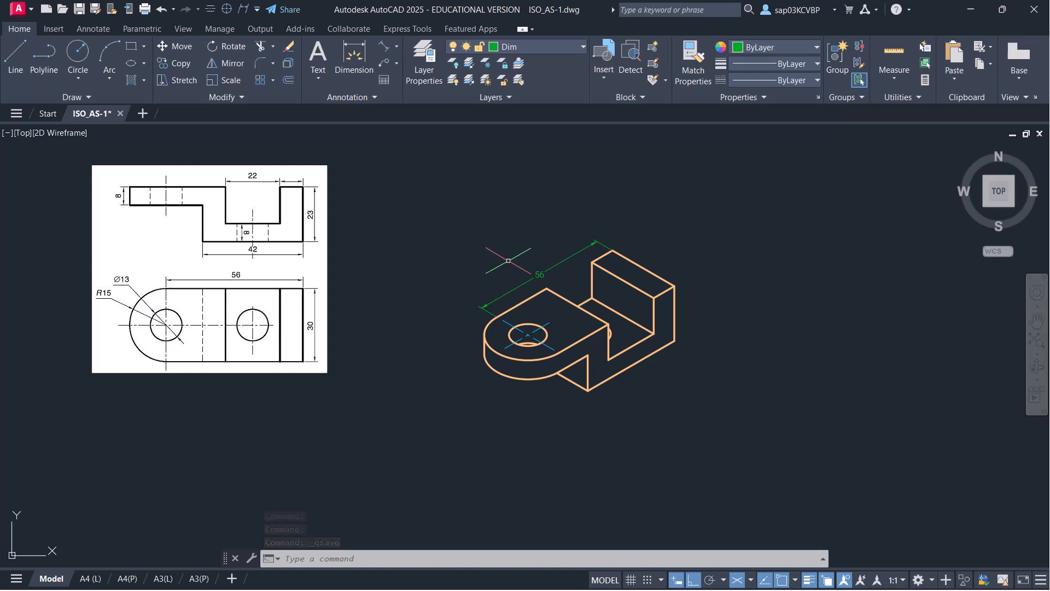
scroll(583, 294, up, 4)
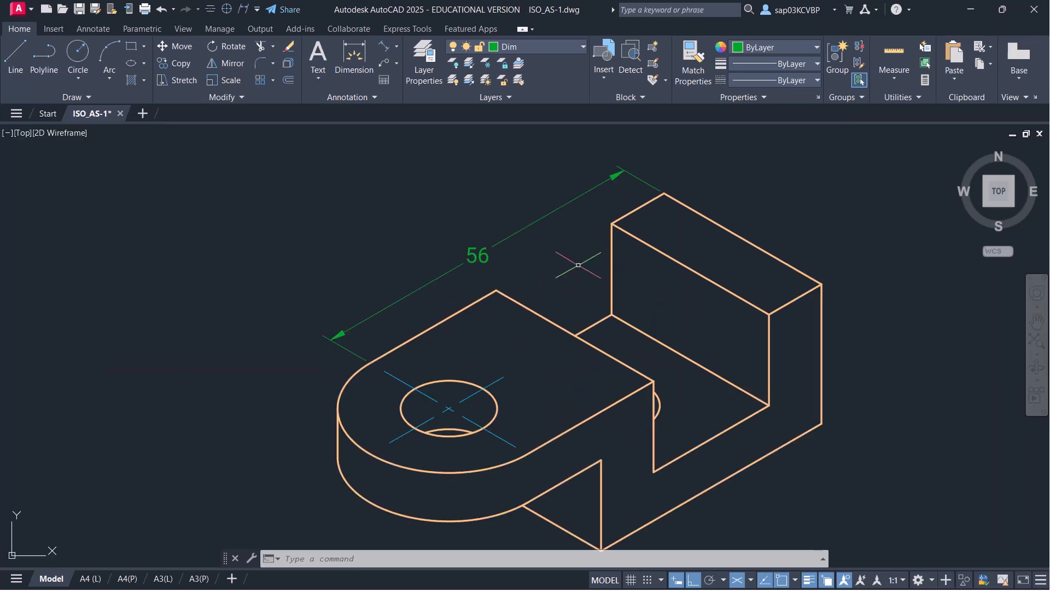
middle_drag(600, 251, 601, 265)
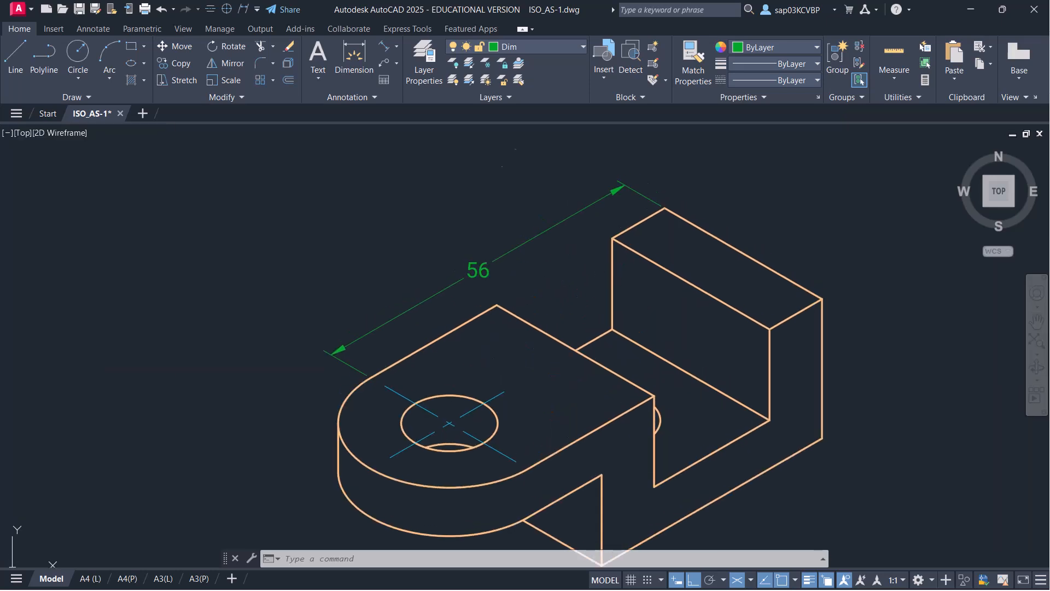
click(384, 46)
scroll(555, 287, up, 4)
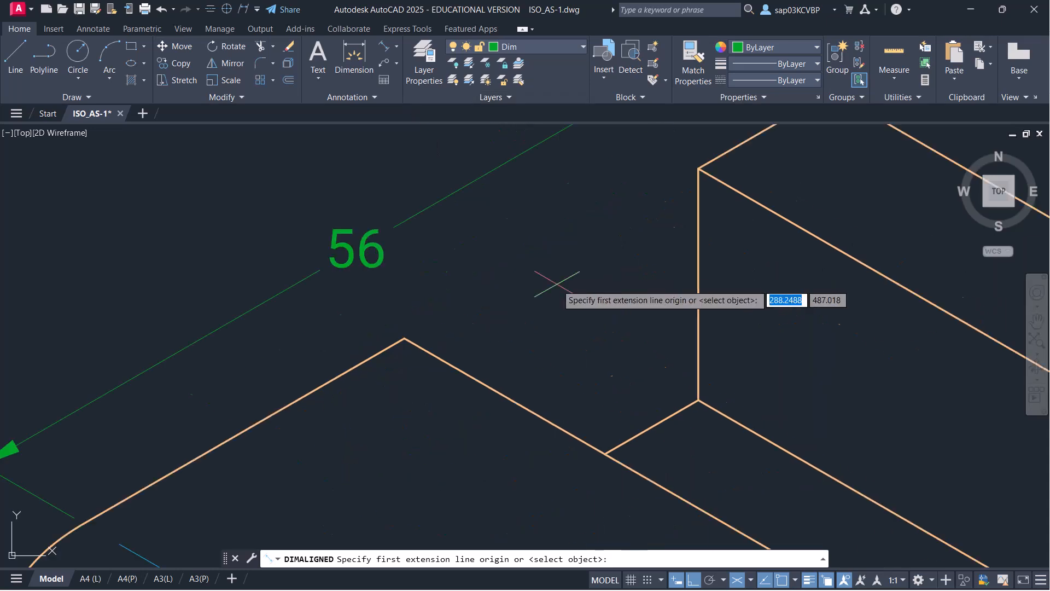
click(404, 338)
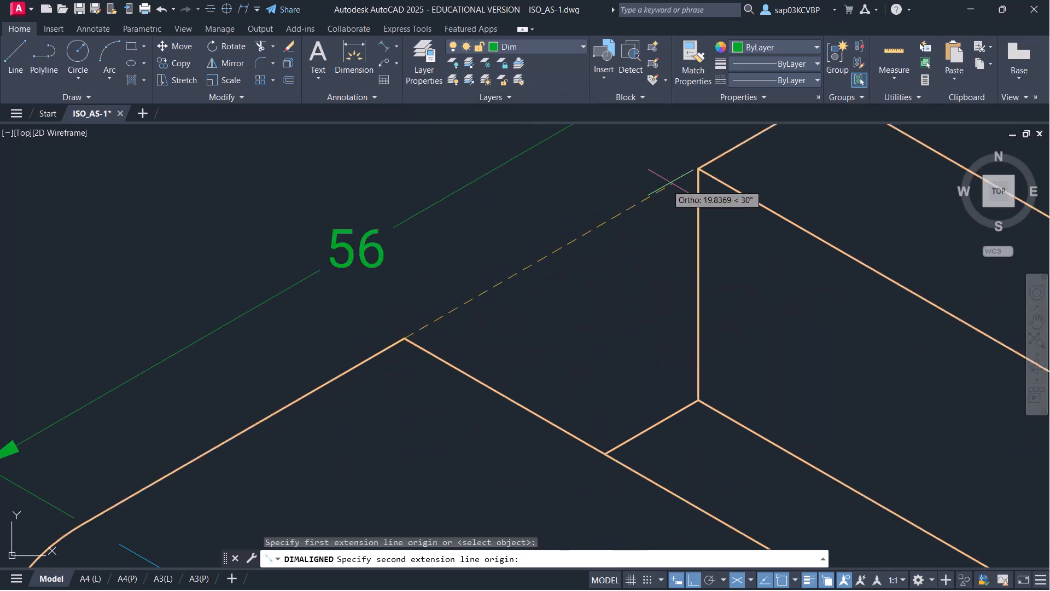
click(698, 169)
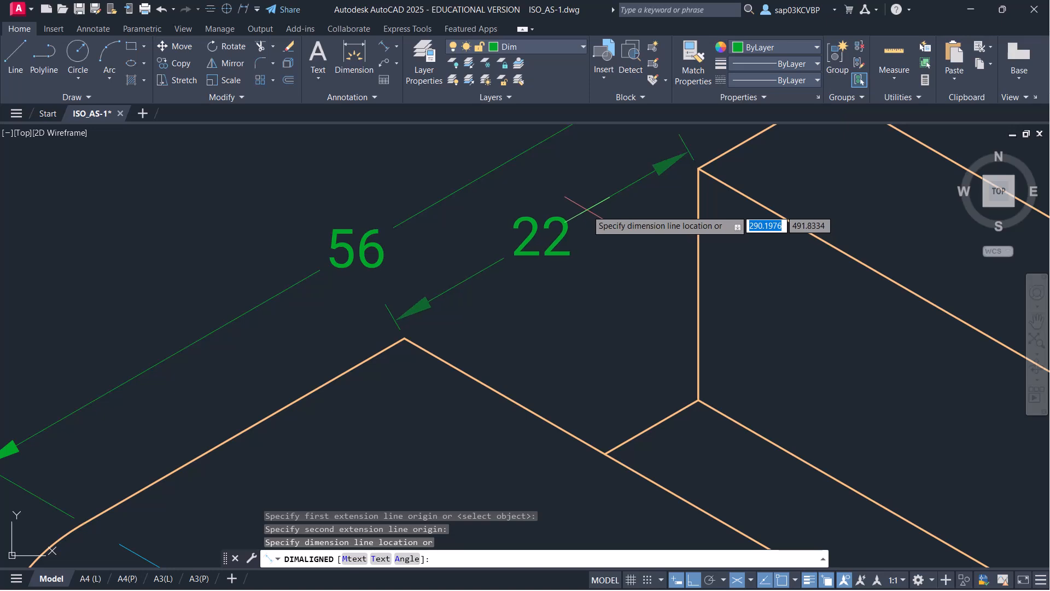
click(587, 209)
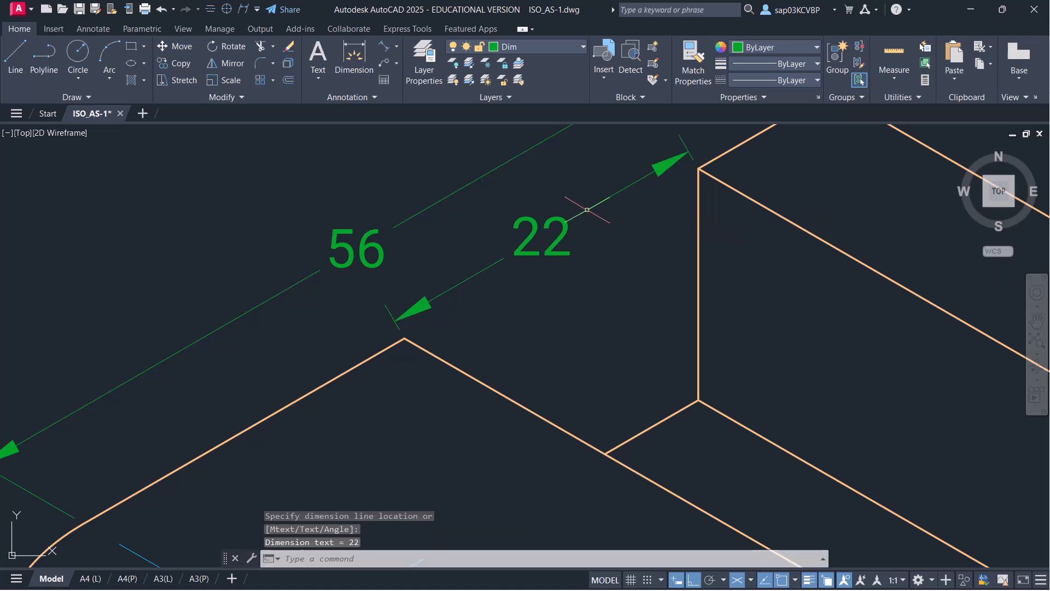
Oblique the slot width dimension to 150 degrees and save the drawing
click(243, 8)
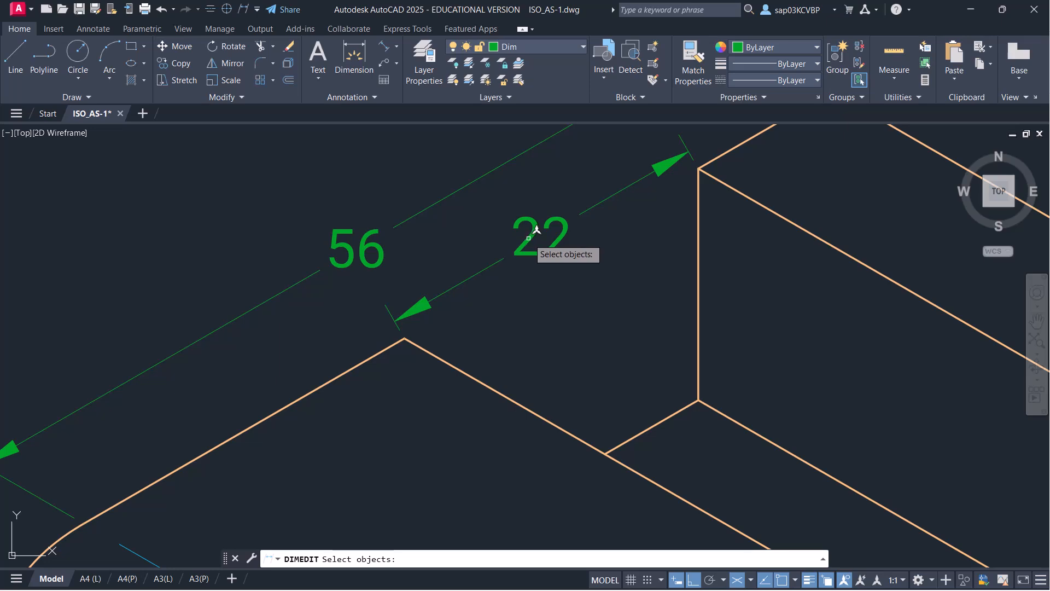
click(528, 238)
key(Return)
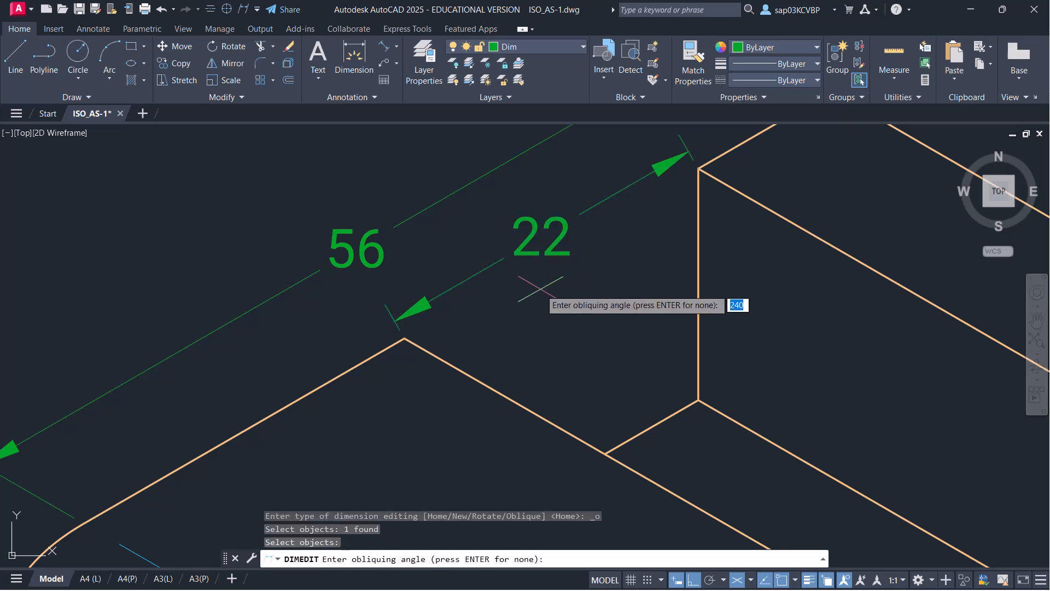
text(150)
key(Return)
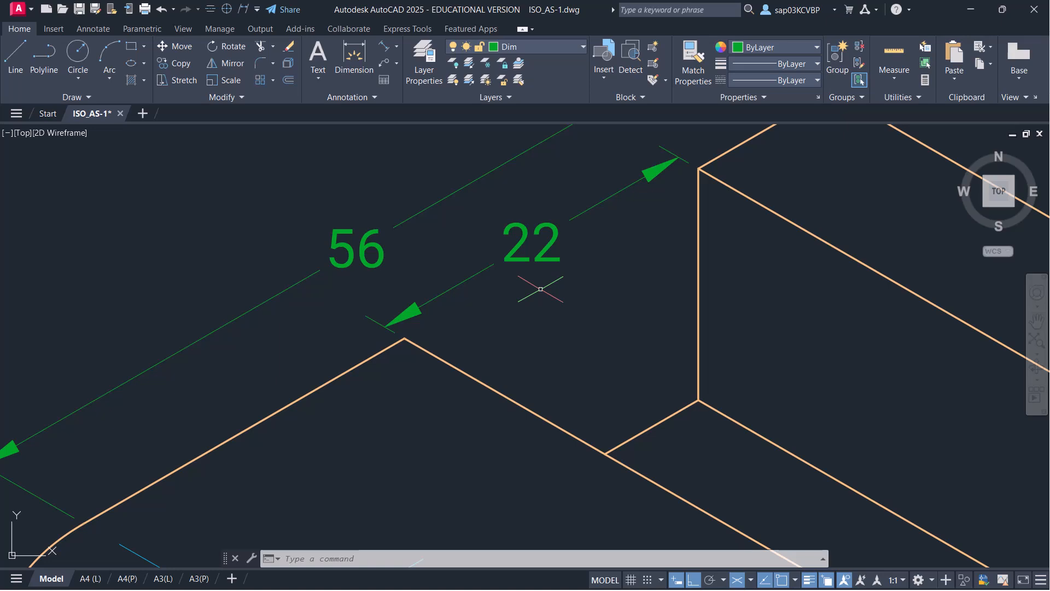
scroll(541, 289, down, 2)
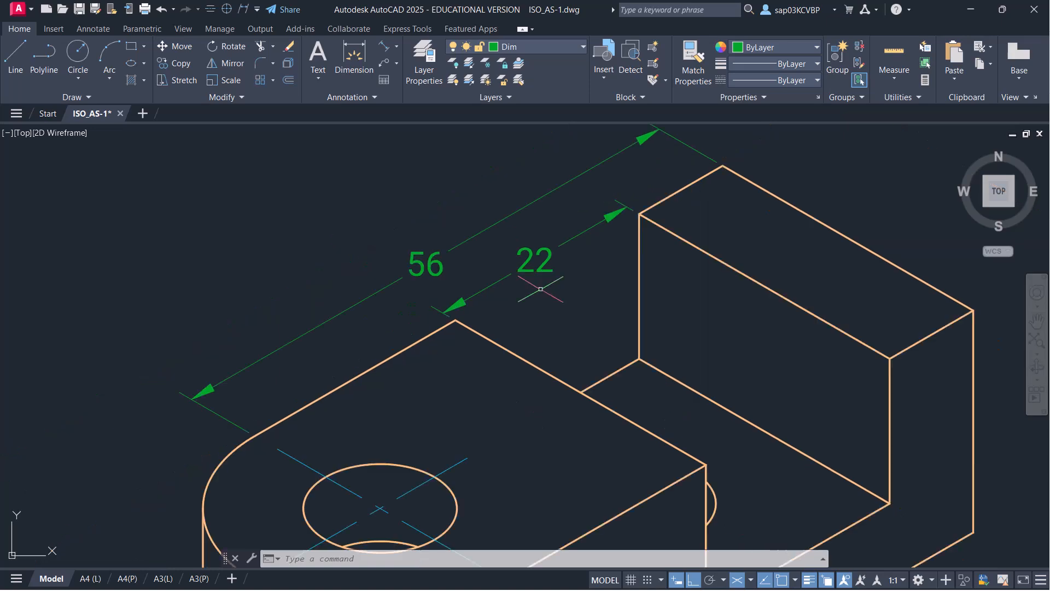
scroll(540, 290, down, 2)
key(ctrl+s)
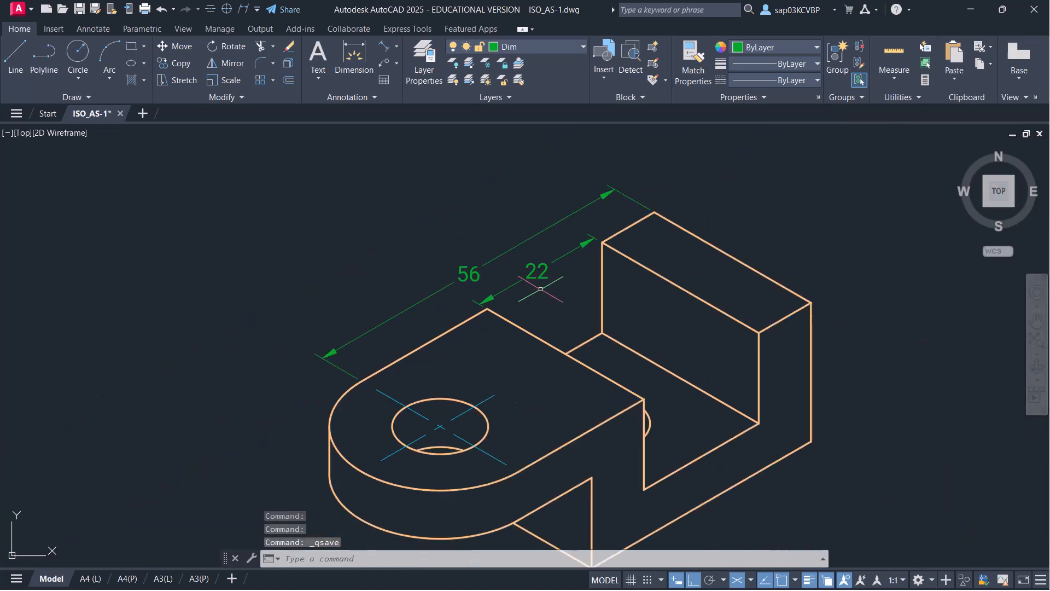
Add an aligned dimension along the base's long front bottom edge, placing the dimension line below and outside the bracket
scroll(531, 273, down, 3)
scroll(532, 264, down, 2)
middle_drag(542, 272, 551, 343)
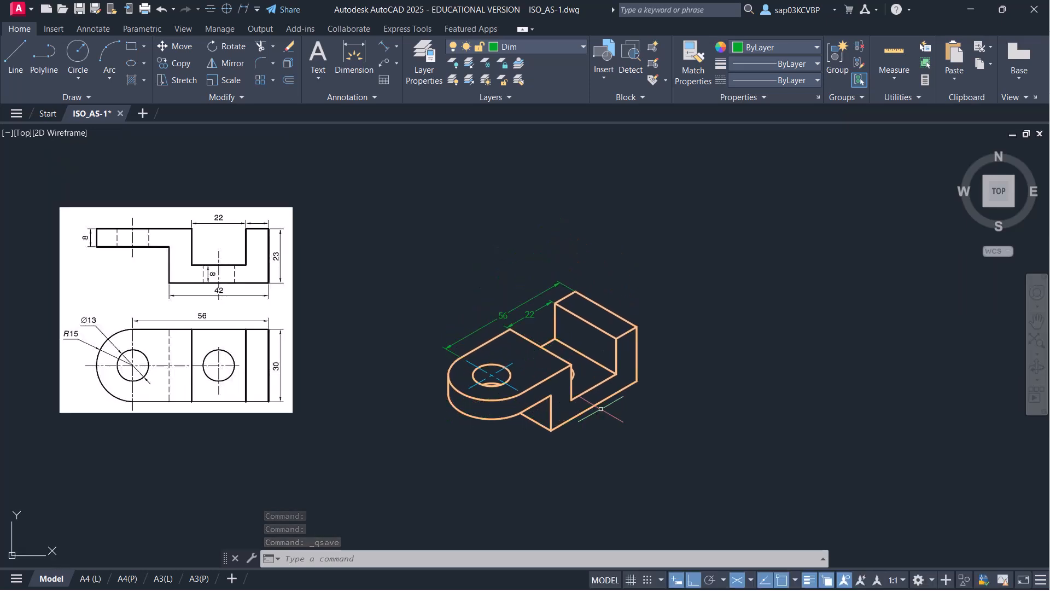
scroll(572, 431, up, 2)
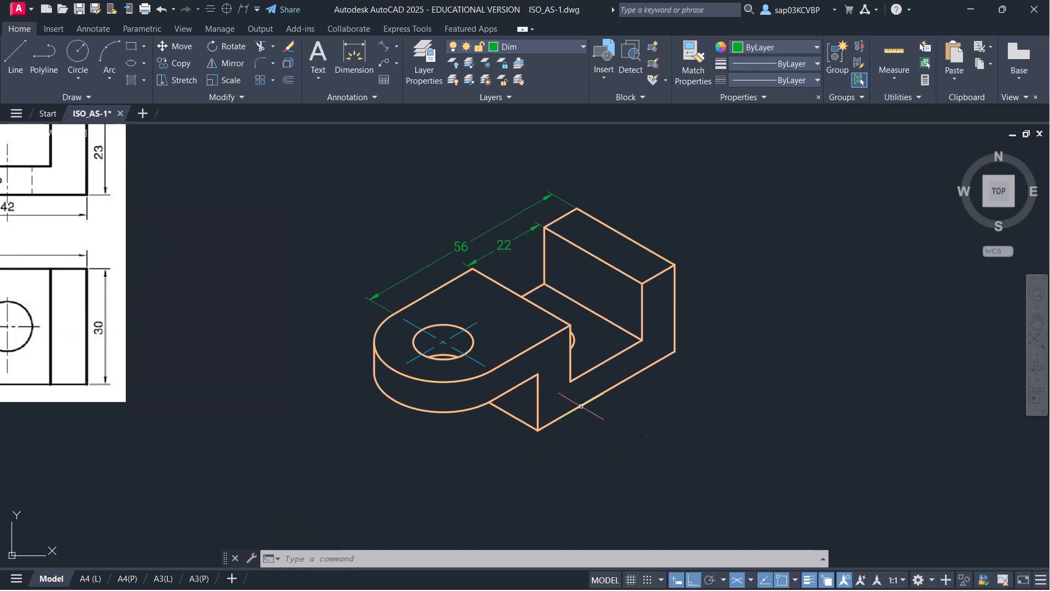
click(383, 46)
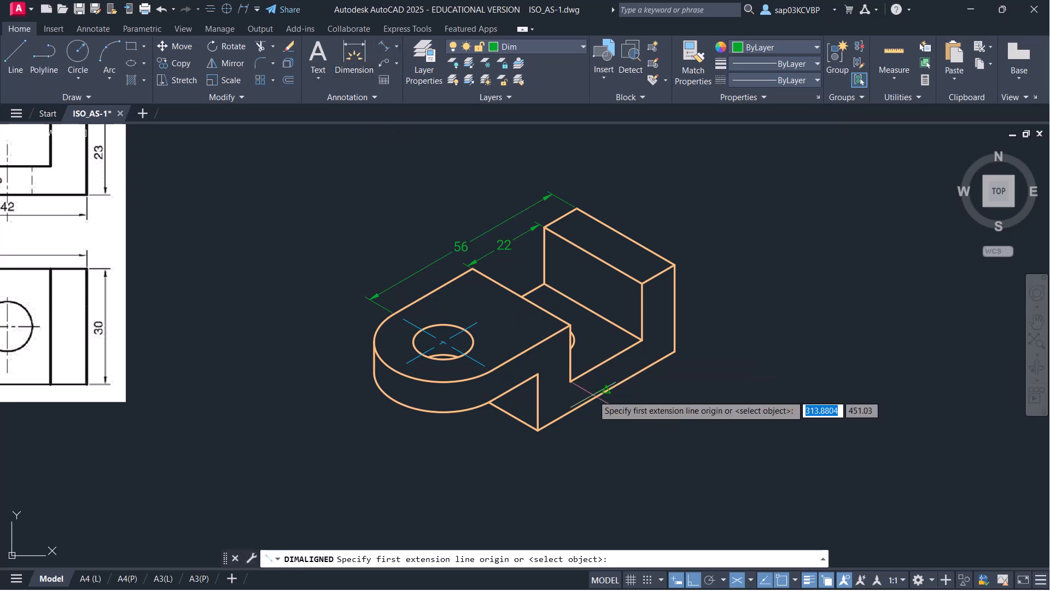
scroll(666, 442, up, 2)
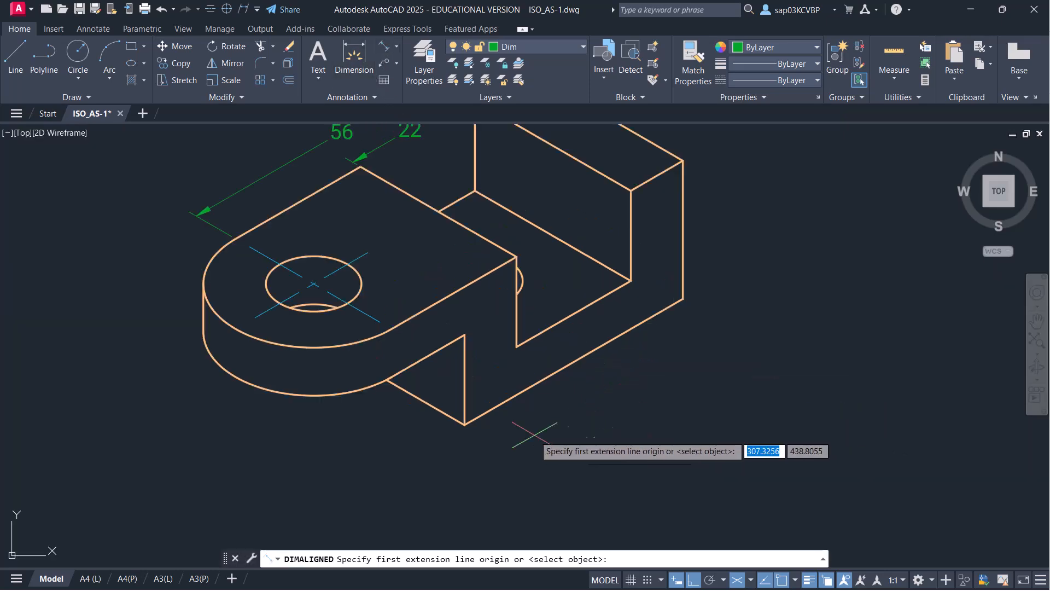
click(464, 424)
click(684, 299)
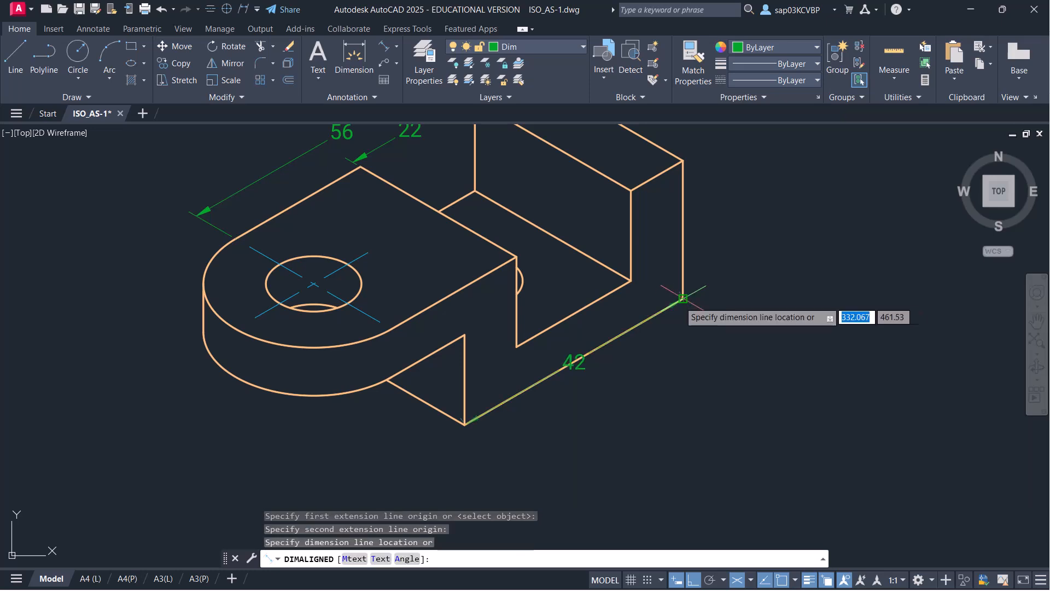
click(684, 359)
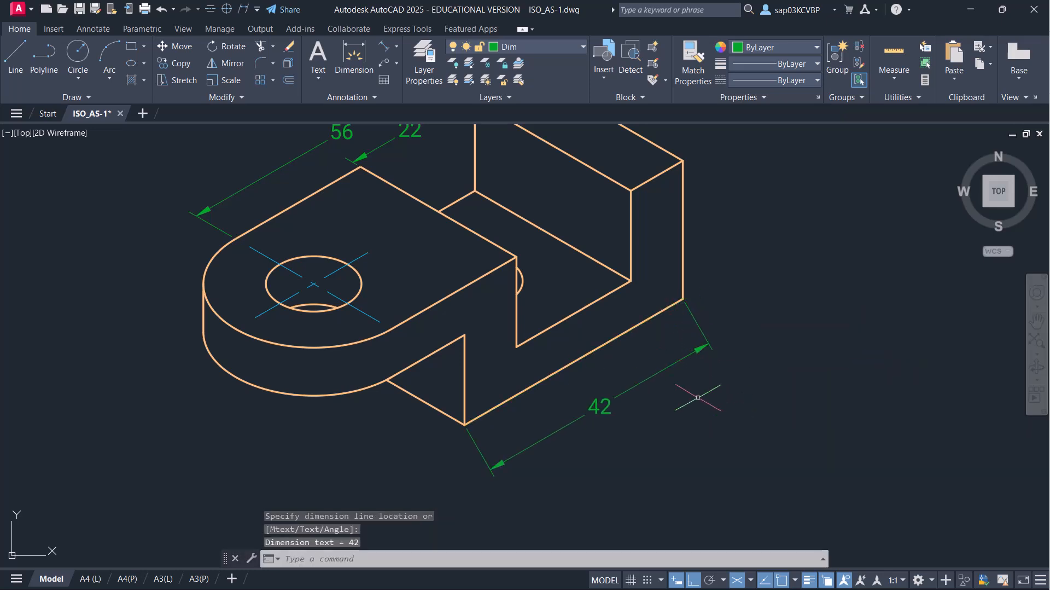
Oblique the base's bottom edge dimension to -30 degrees
click(316, 87)
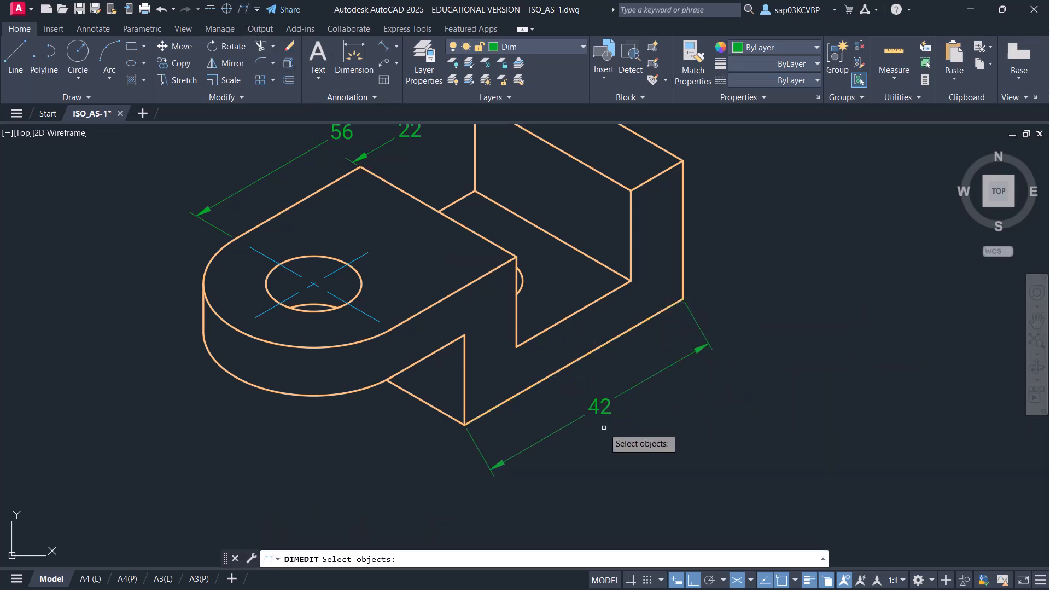
click(604, 413)
key(Return)
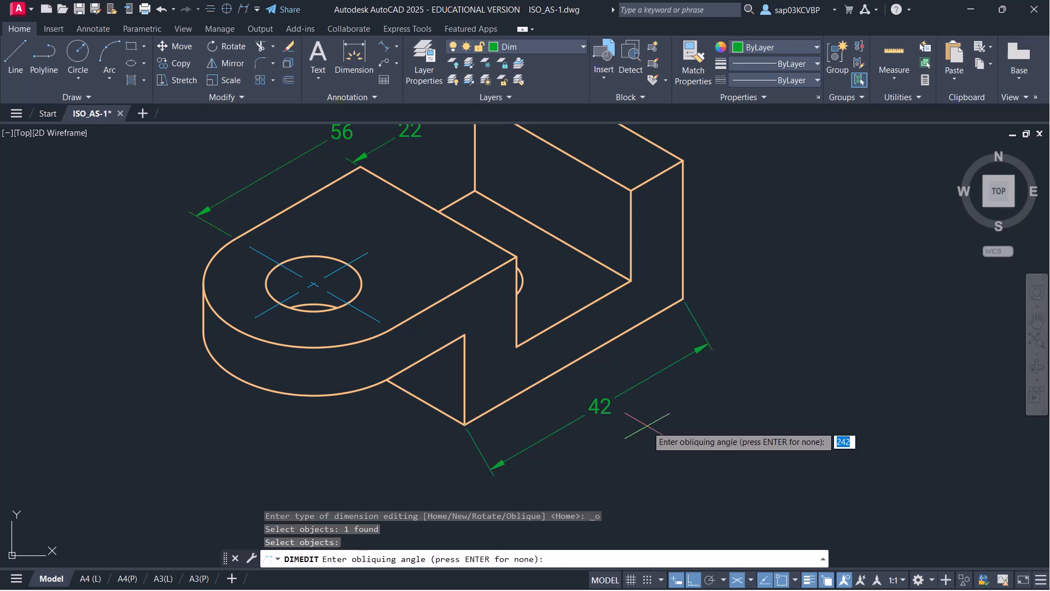
text(-30)
key(Return)
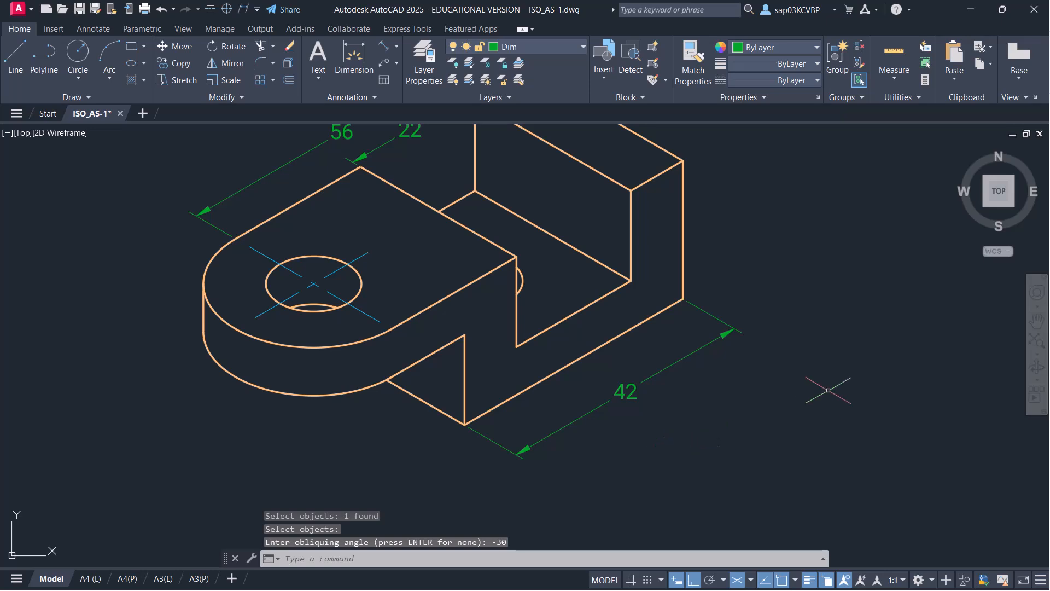
Switch to the right isoplane and add an aligned dimension for the full height of the upright's outer vertical edge
scroll(731, 260, down, 2)
middle_drag(731, 260, 754, 400)
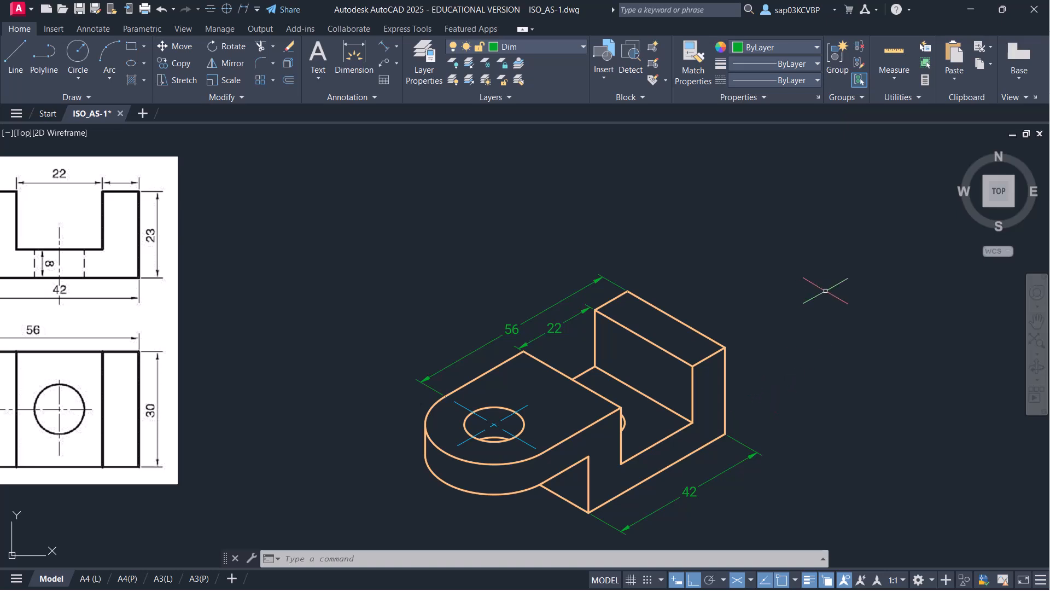
key(F5)
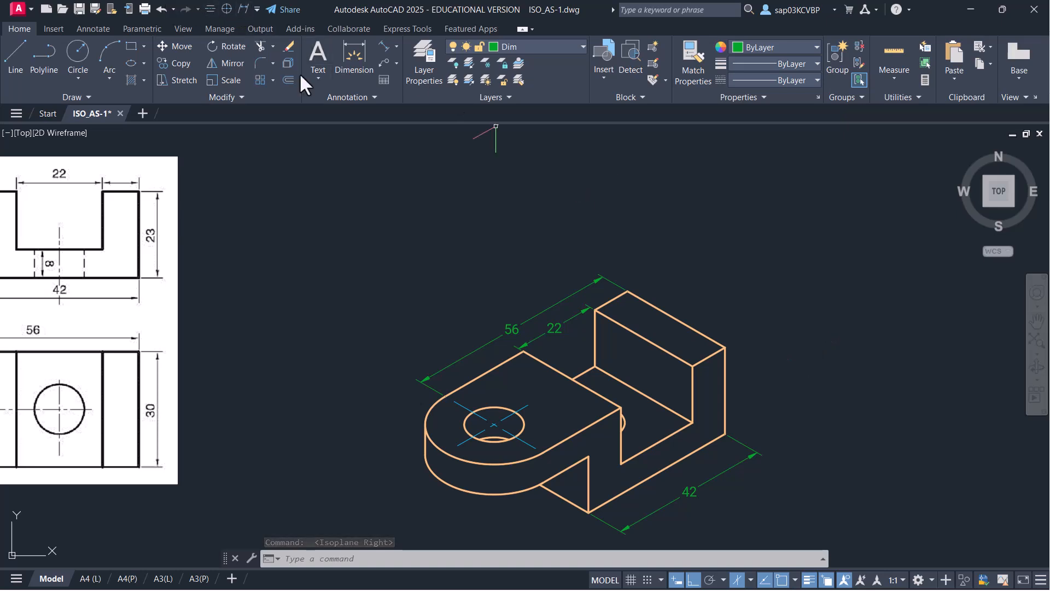
click(380, 46)
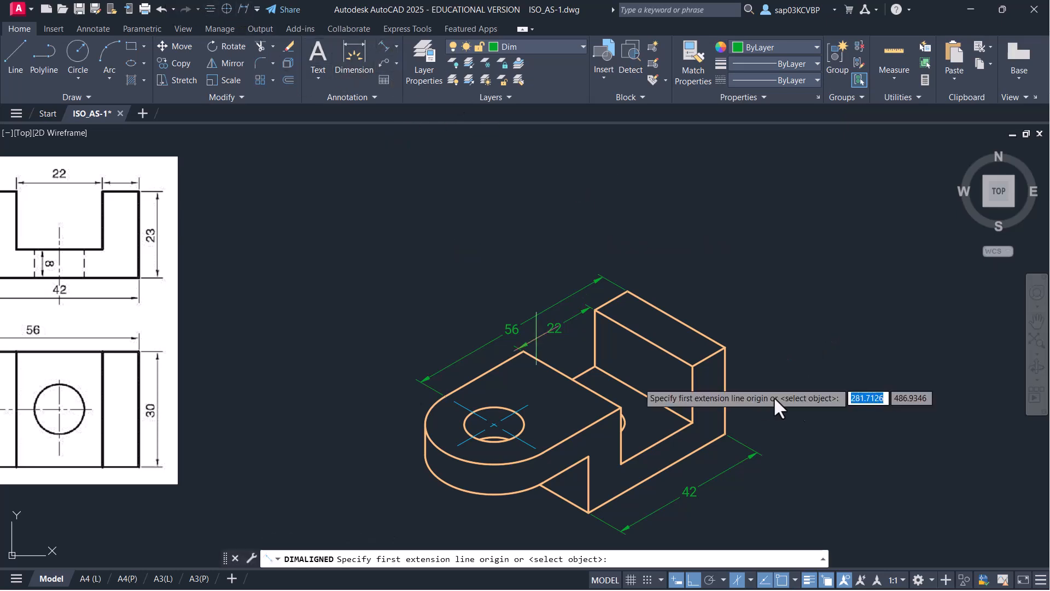
click(726, 347)
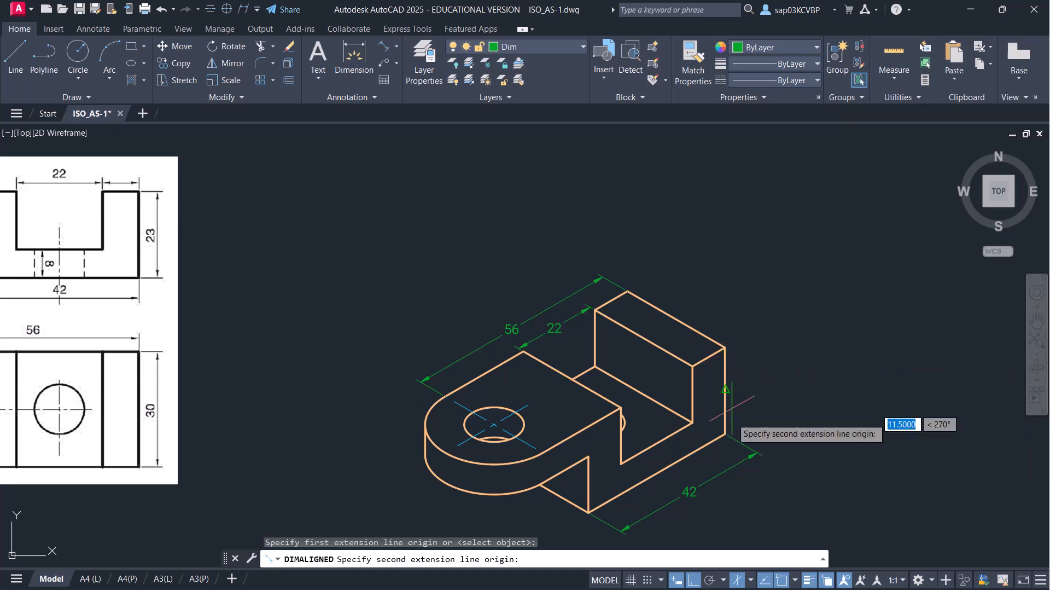
click(726, 434)
click(754, 391)
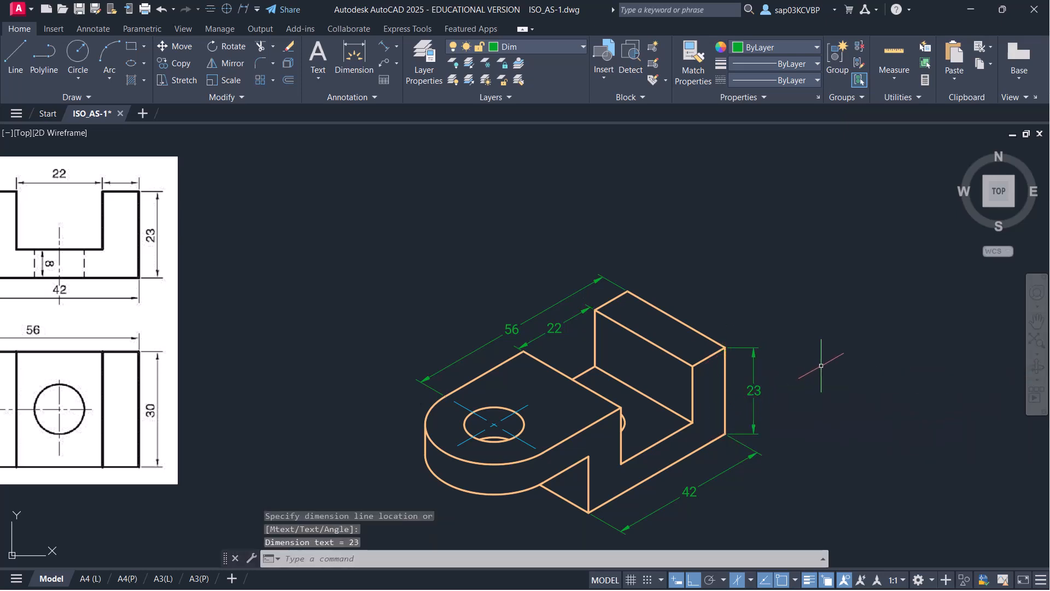
Oblique the upright's height dimension to 30 degrees
click(244, 8)
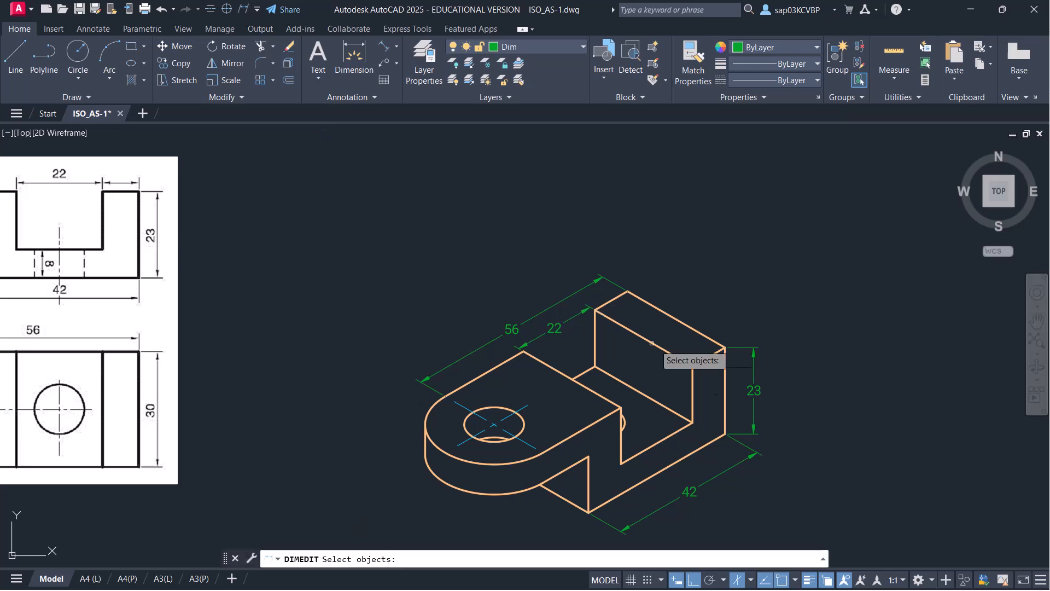
click(757, 387)
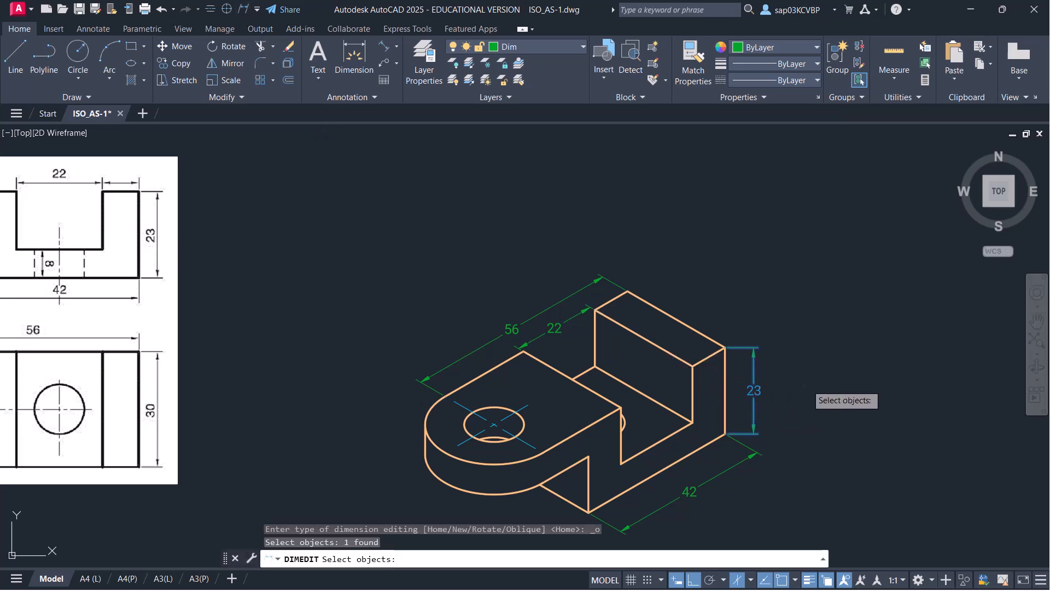
key(Return)
text(30)
key(Return)
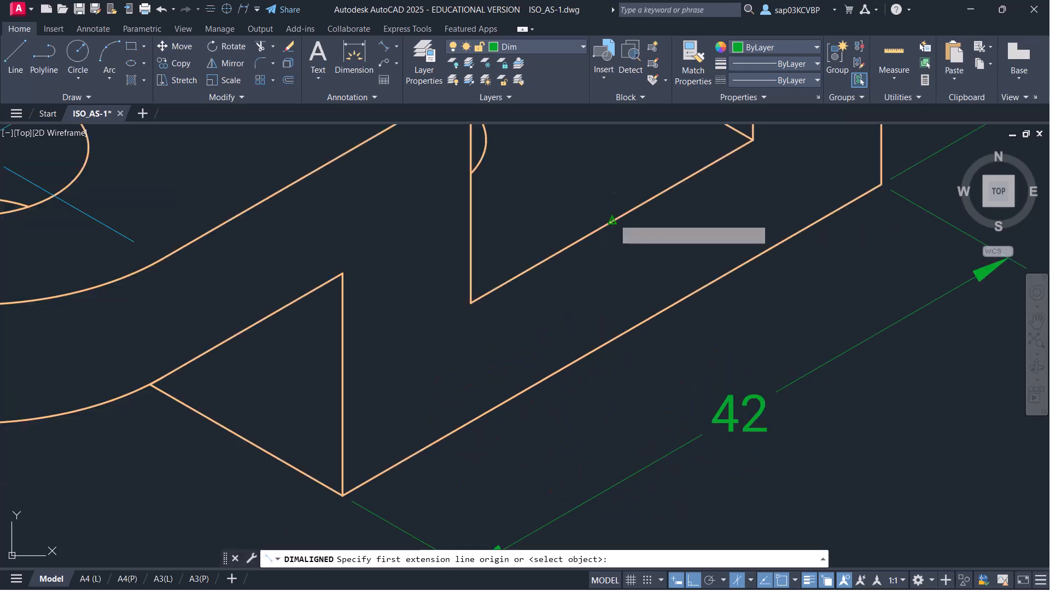
Add an aligned dimension for the base's thickness on its front face, between the slot floor edge and the bottom edge
click(612, 221)
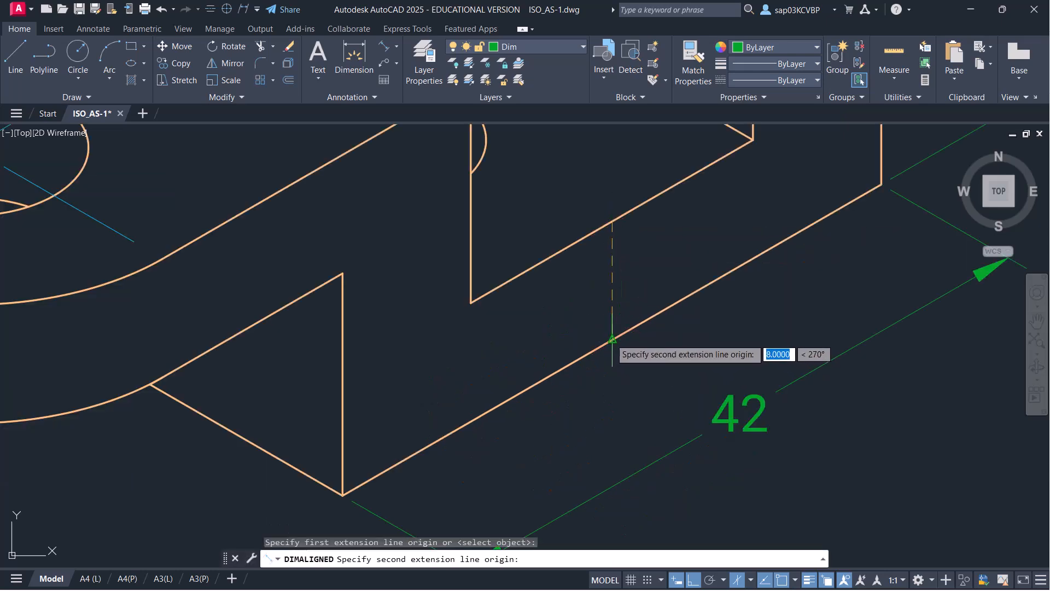
click(613, 339)
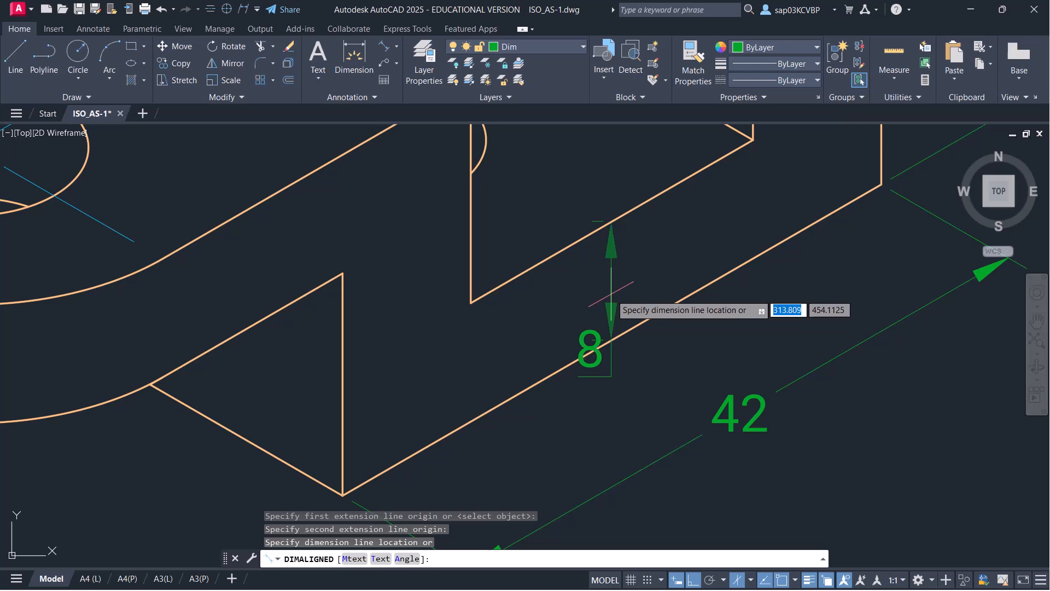
click(611, 295)
Turn off both extension lines of the base thickness dimension and save the drawing
click(628, 255)
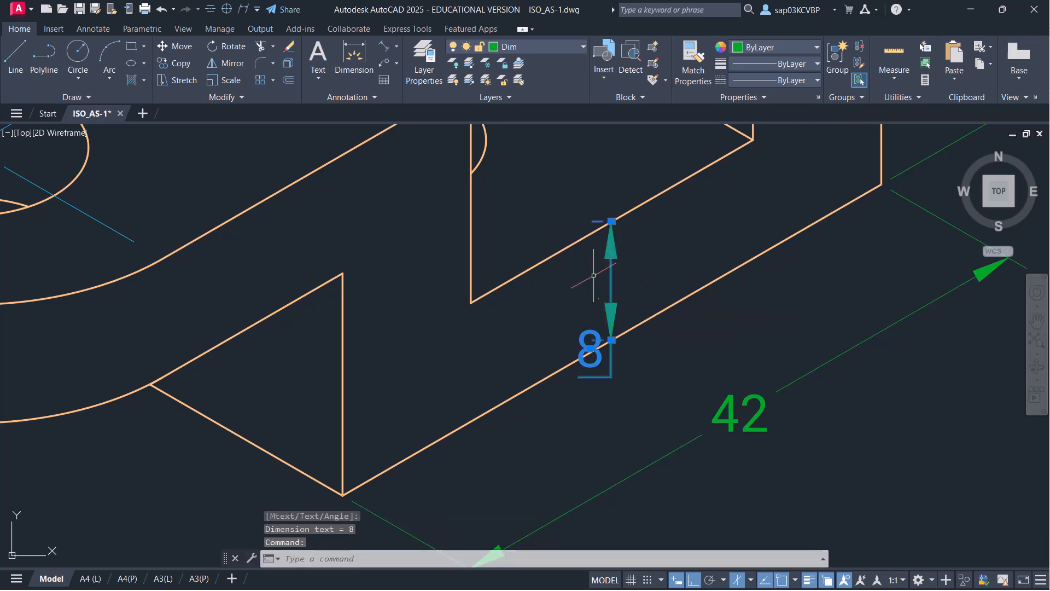
click(605, 274)
key(ctrl+1)
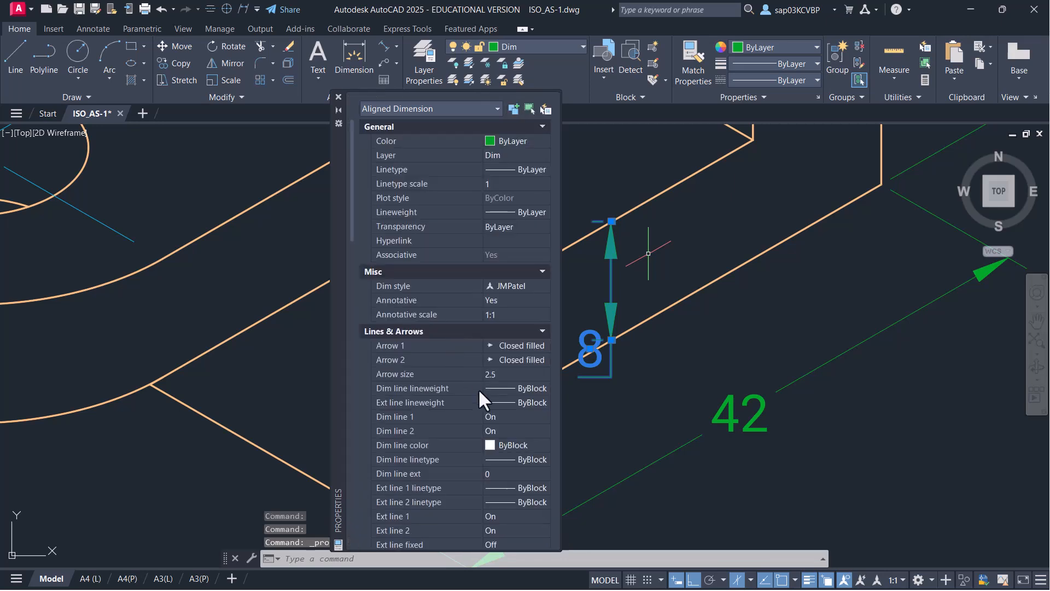
click(499, 517)
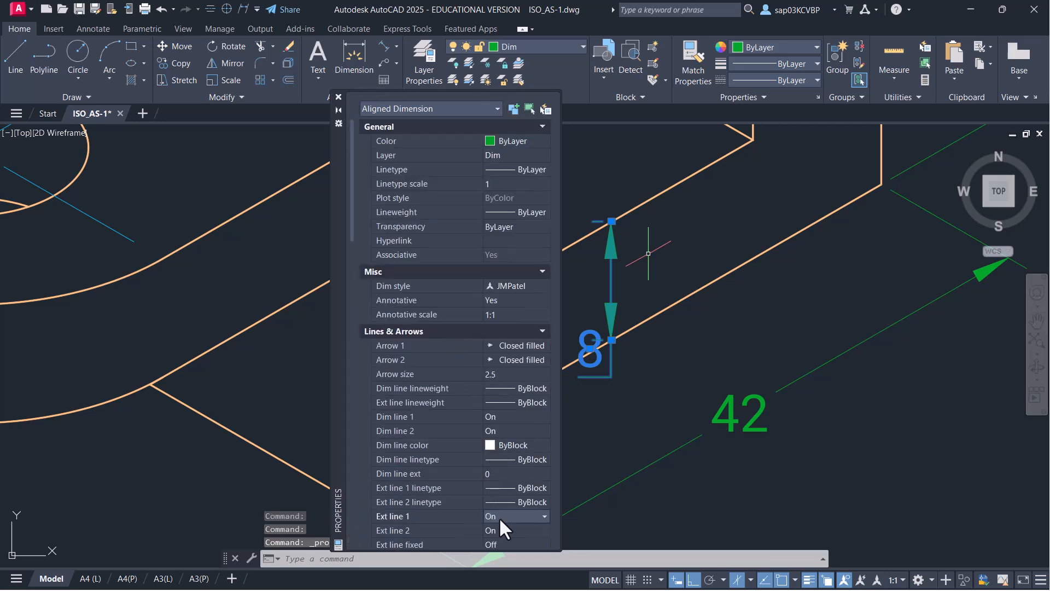
click(507, 514)
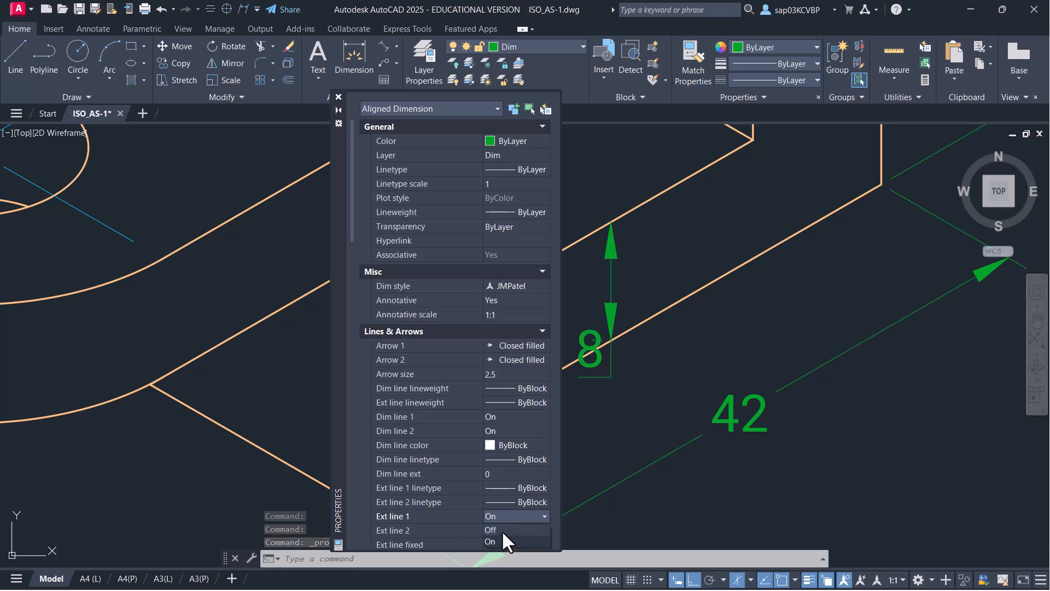
click(501, 530)
click(505, 533)
click(491, 541)
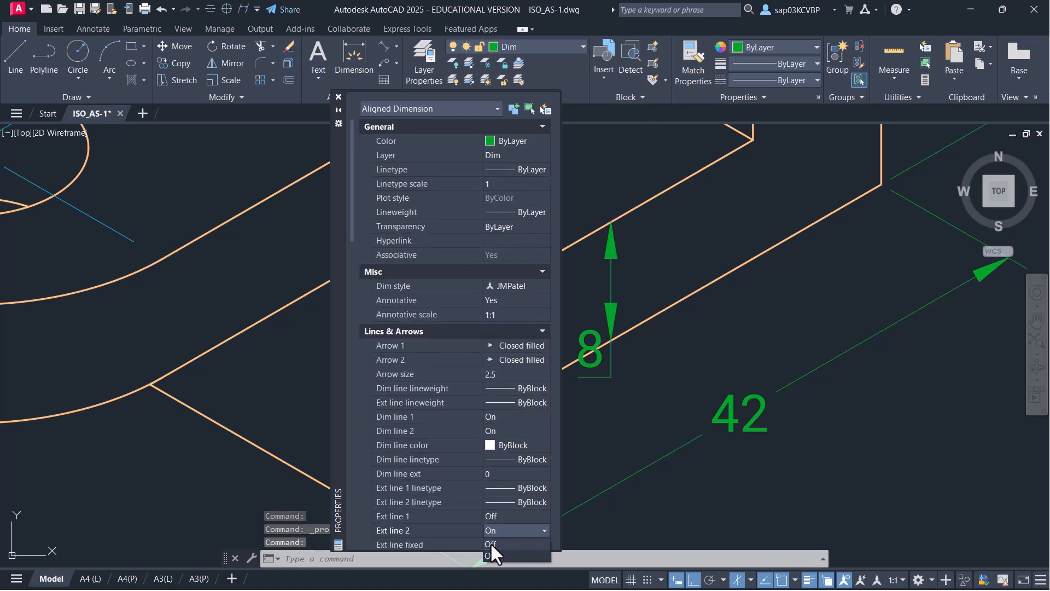
click(339, 97)
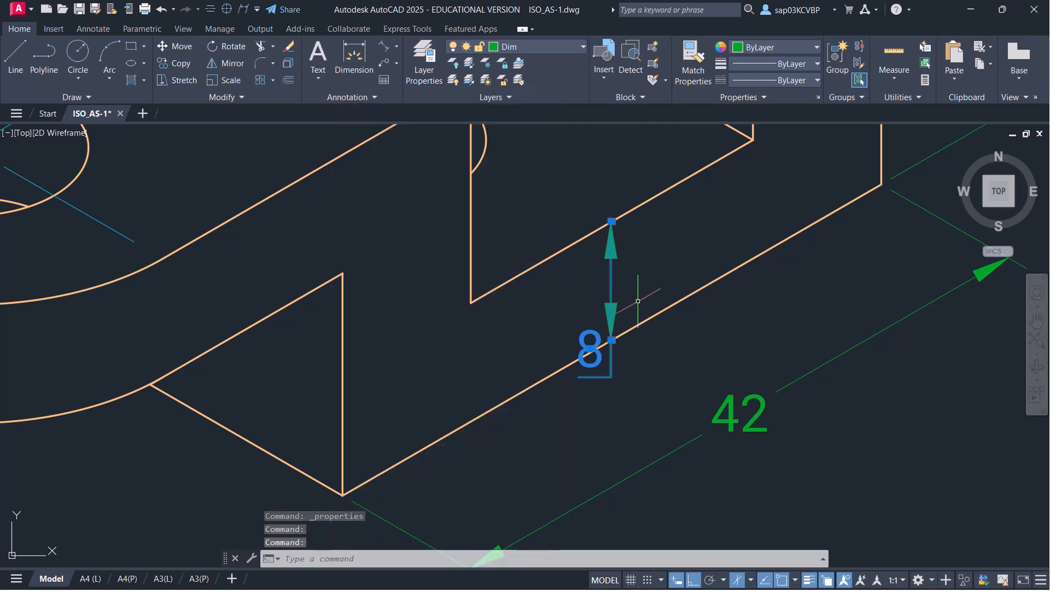
key(Escape)
key(ctrl+s)
Move the whole isometric bracket with its dimensions closer to the reference views with ortho off, restore ortho, and save the drawing
scroll(619, 336, down, 4)
mouse_move(634, 325)
middle_down()
mouse_move(593, 419)
mouse_move(602, 433)
middle_up()
scroll(507, 358, down, 2)
mouse_move(446, 344)
middle_down()
mouse_move(617, 330)
mouse_move(744, 390)
middle_up()
text(m)
key(Return)
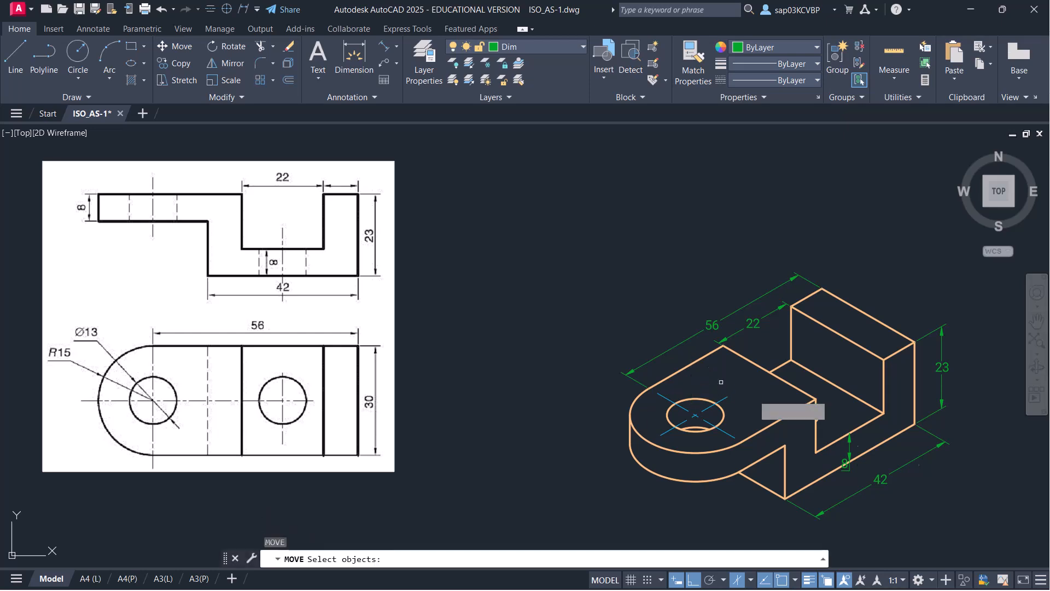
click(965, 517)
click(525, 220)
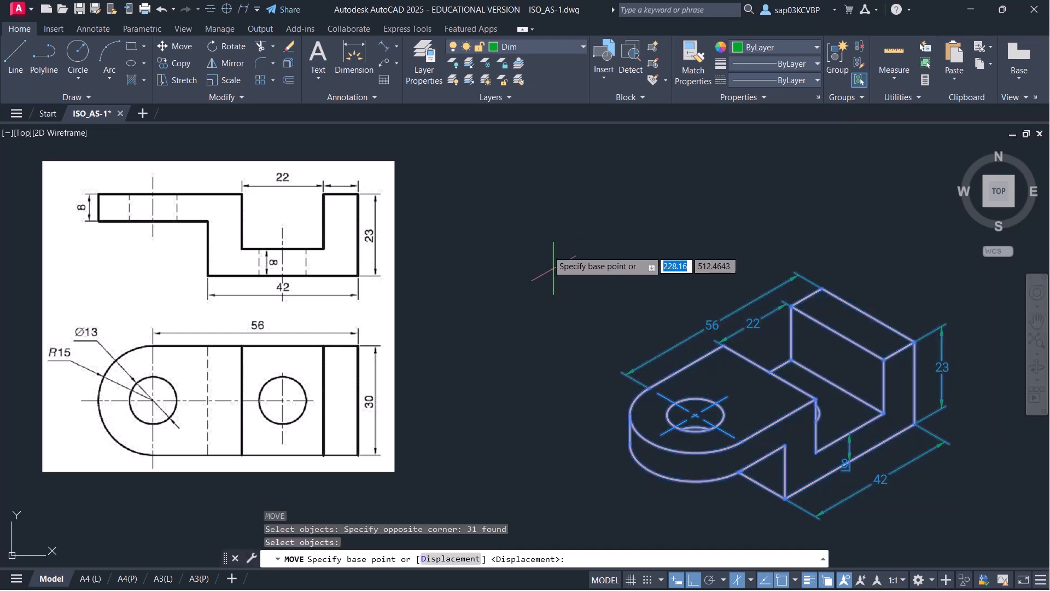
click(545, 350)
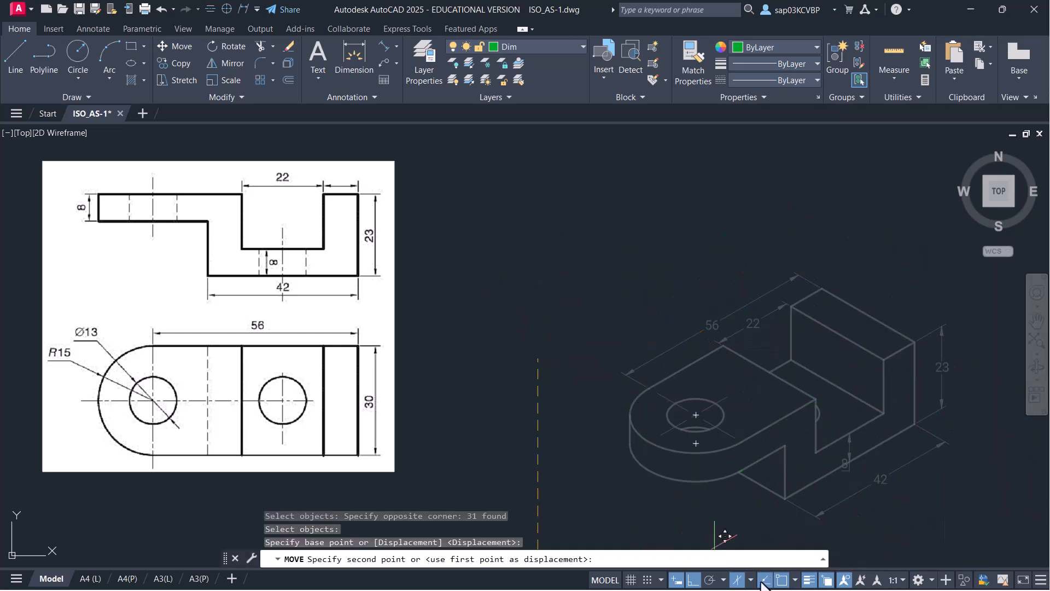
click(698, 580)
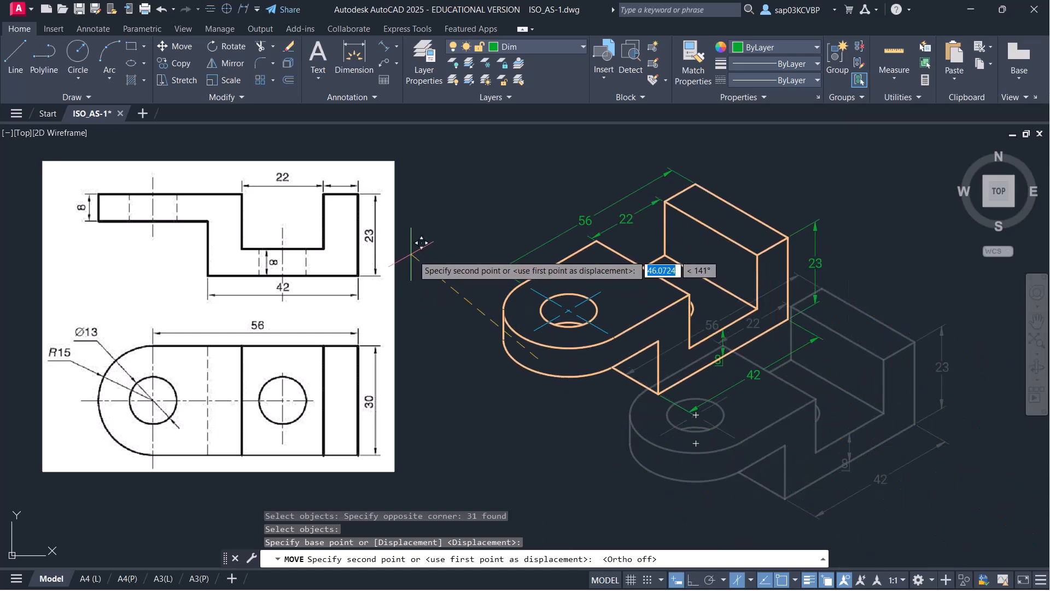
click(430, 263)
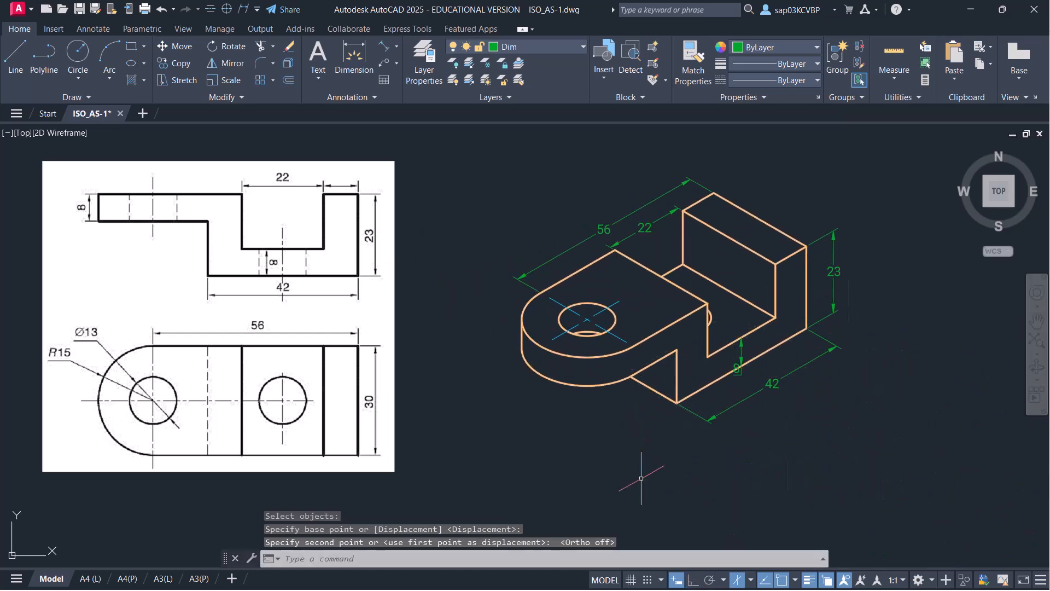
click(696, 580)
key(ctrl+s)
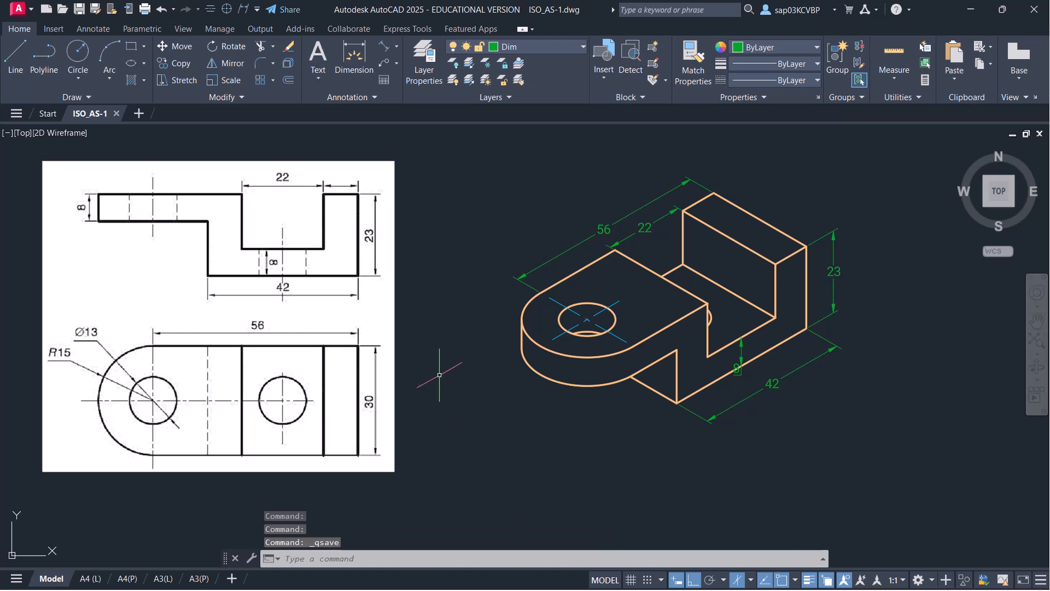
click(440, 372)
click(499, 421)
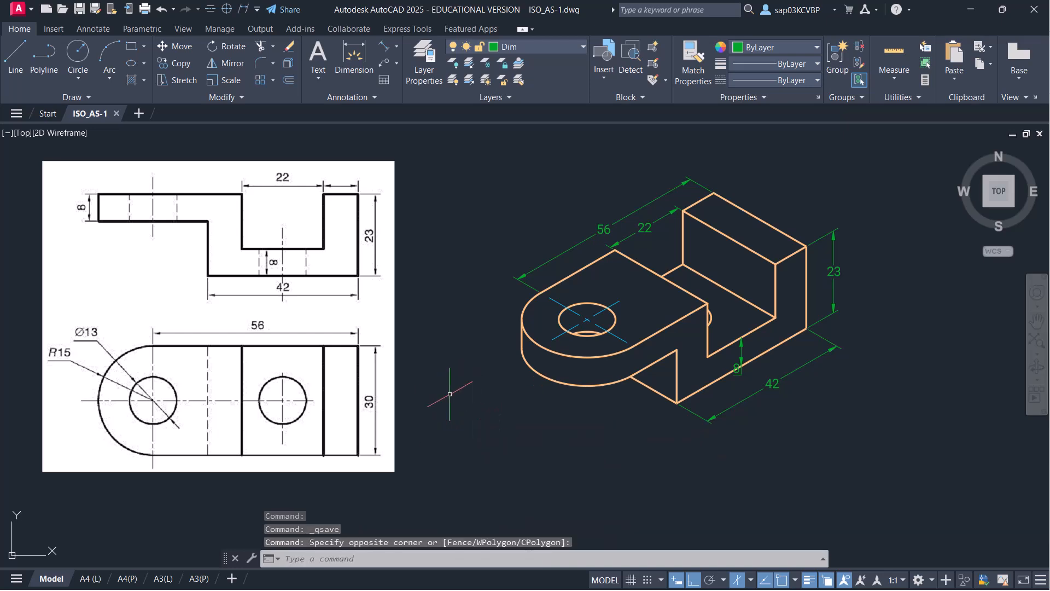
Add an aligned dimension for the rounded end's thickness along its outer vertical edge, placing the dimension line outside the bracket
click(381, 47)
scroll(526, 465, up, 4)
middle_drag(506, 354, 506, 491)
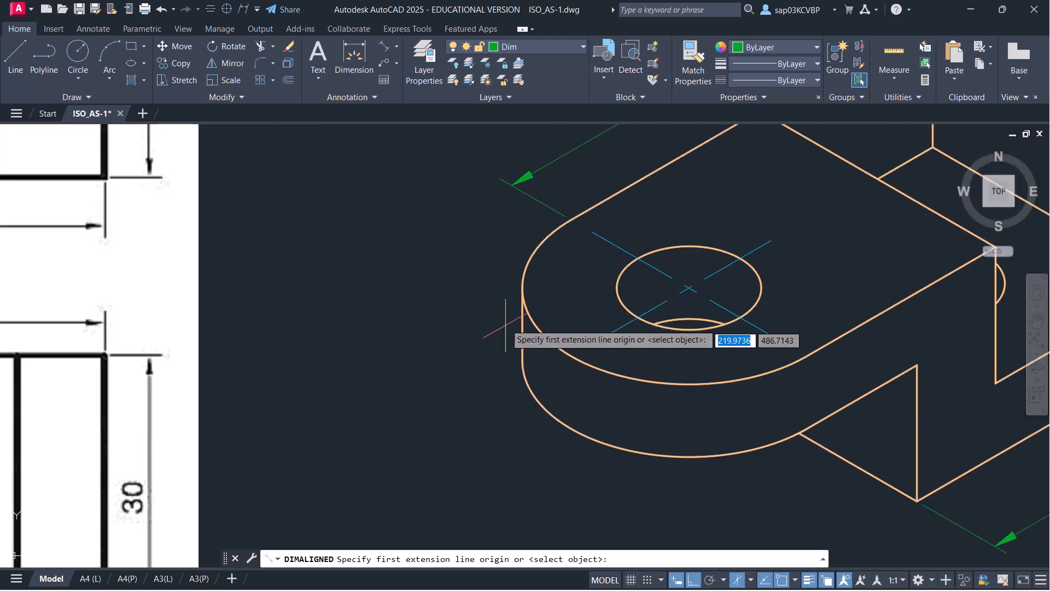
click(522, 287)
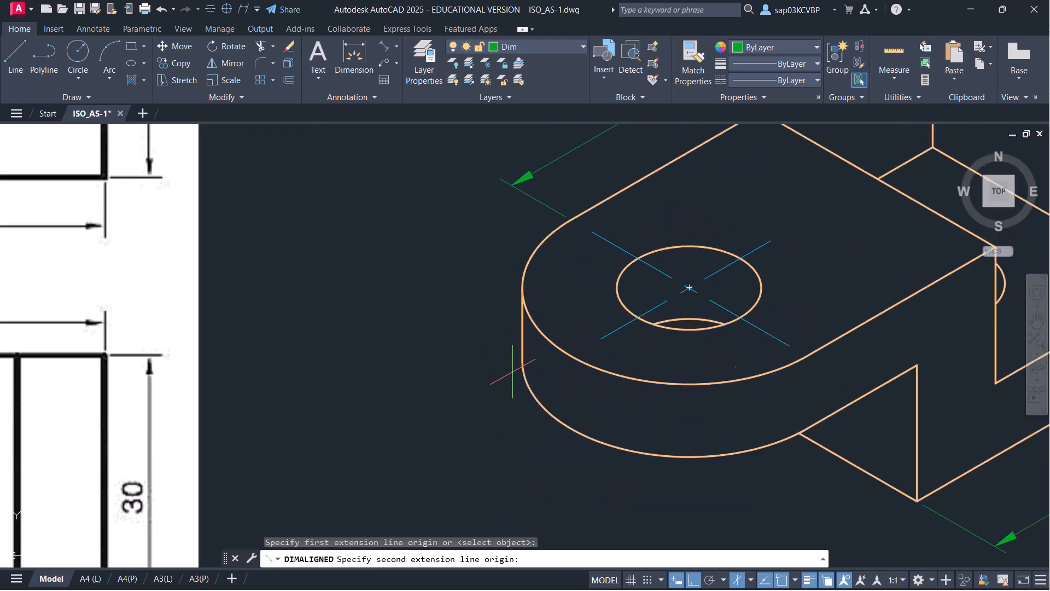
click(523, 361)
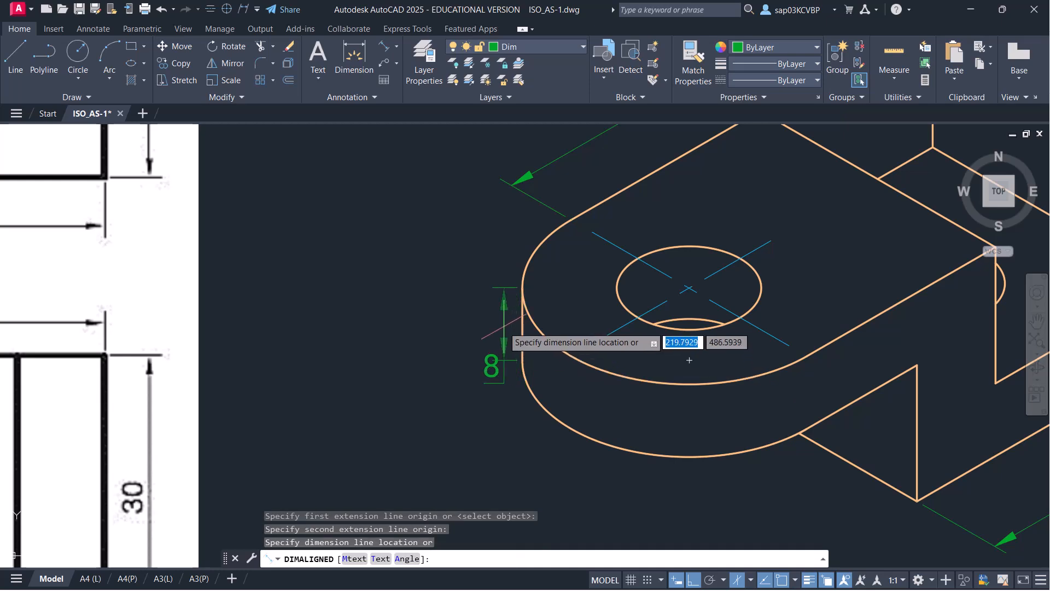
click(491, 317)
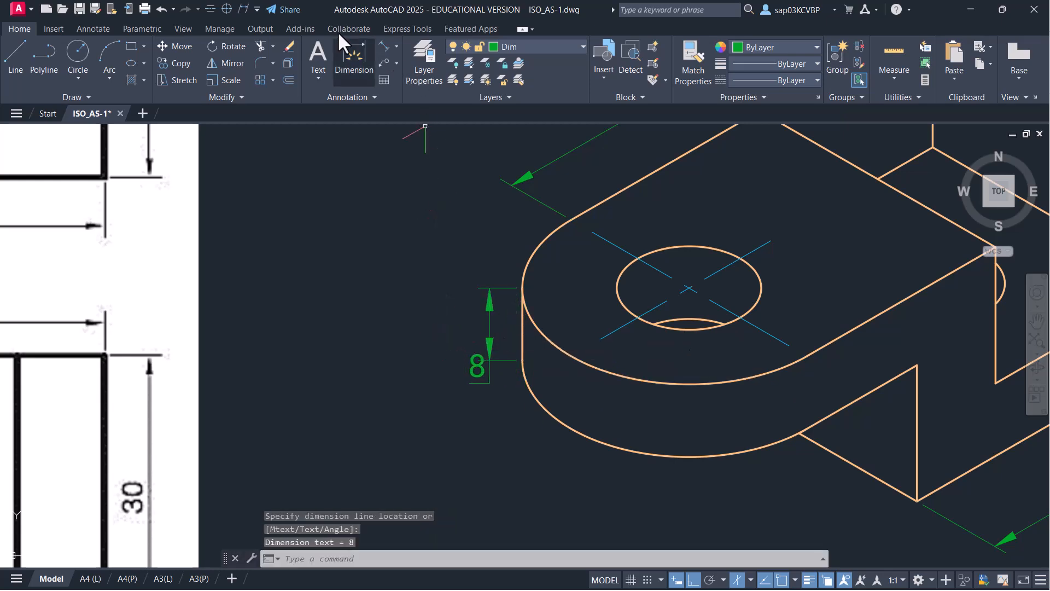
Oblique the rounded end's thickness dimension to 150 degrees and save the drawing
click(244, 12)
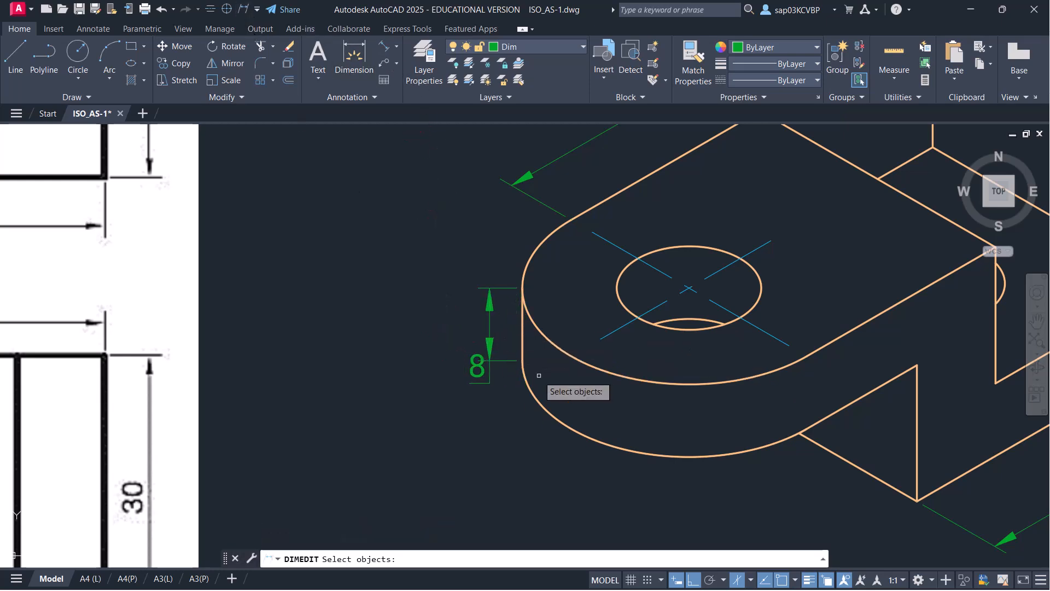
click(465, 374)
key(Return)
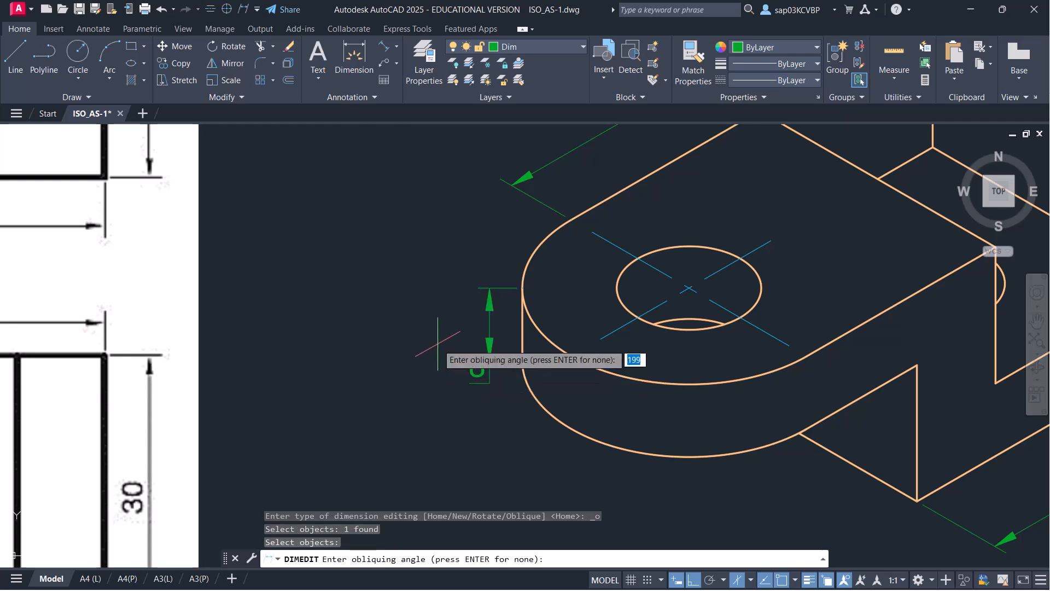
key(Return)
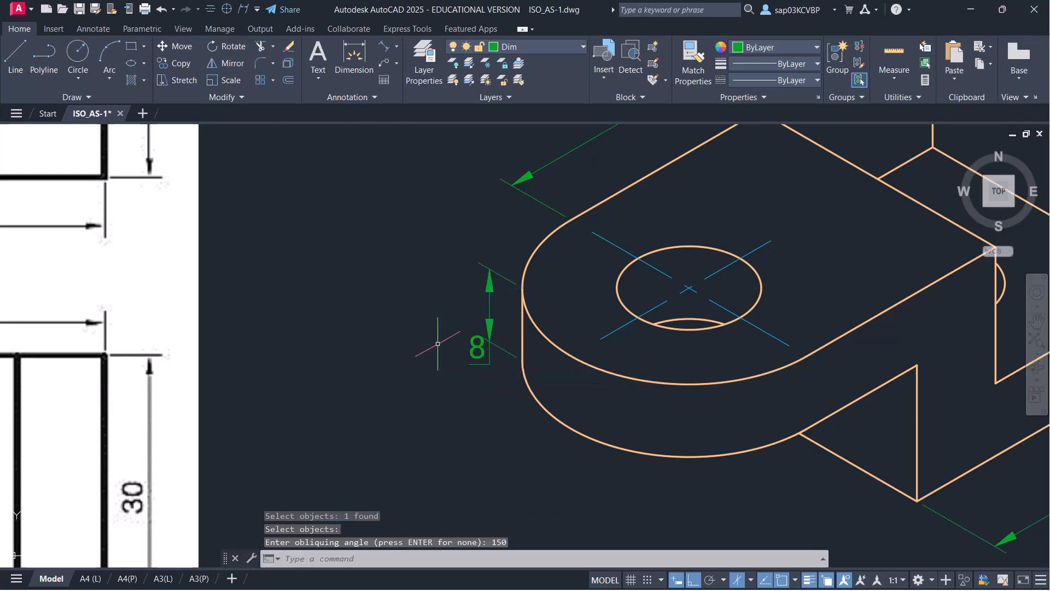
key(ctrl+s)
Move the text of the rounded end's thickness dimension up between its extension lines
scroll(466, 354, up, 2)
click(482, 345)
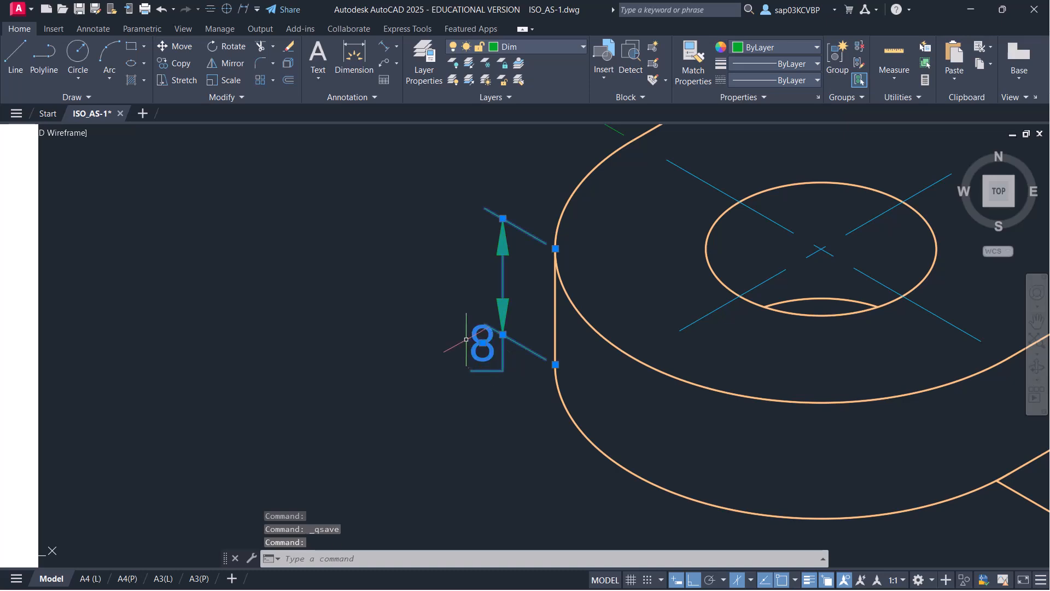
click(482, 344)
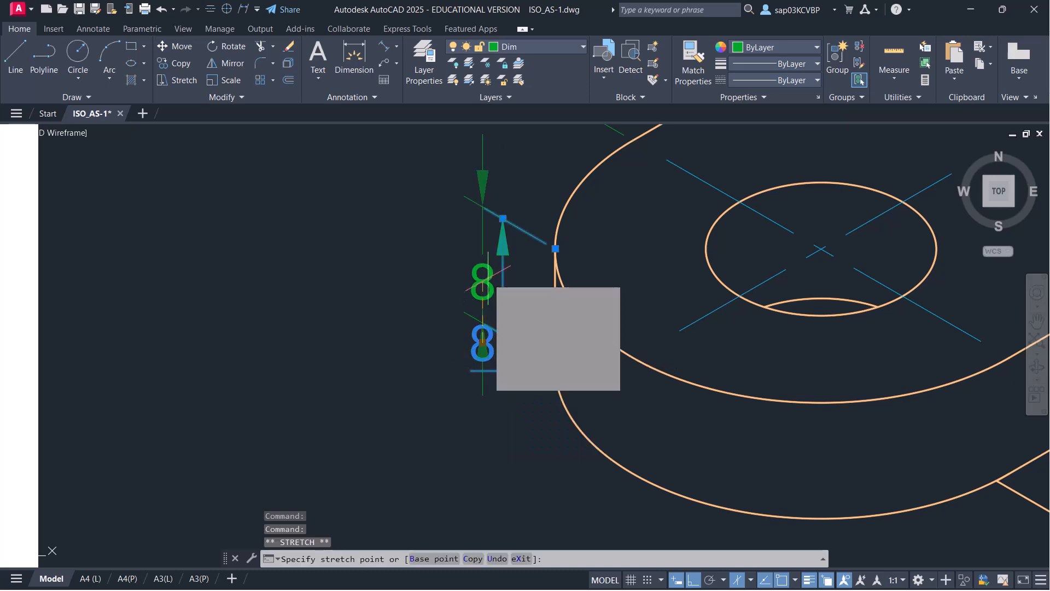
click(482, 282)
key(Escape)
scroll(492, 327, down, 5)
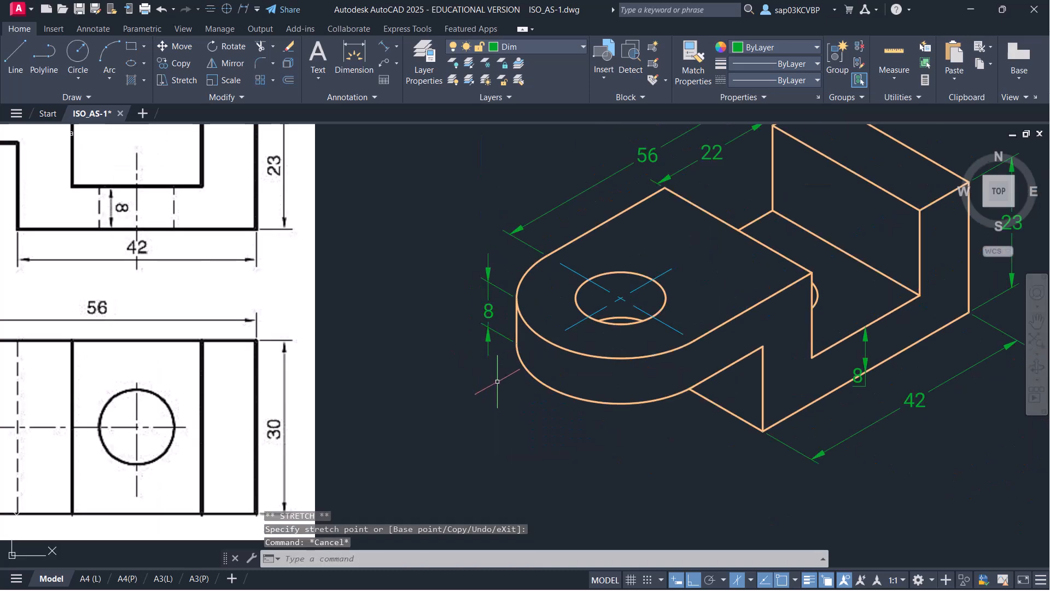
Switch to the top isoplane and place a multileader from the nearest point on the rounded end's hole, landing up and outside the bracket
scroll(514, 413, down, 2)
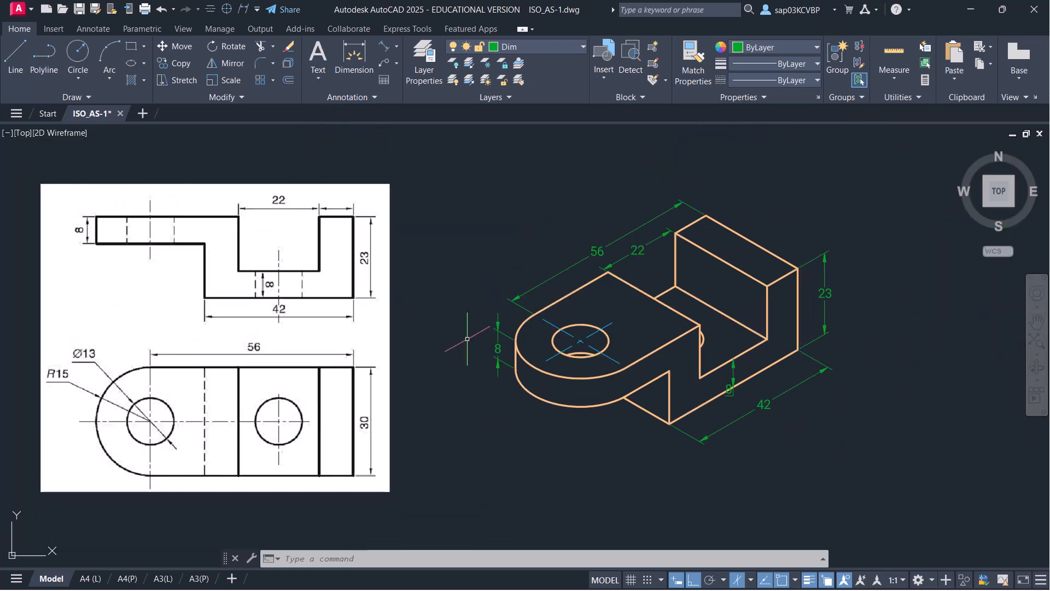
key(F5)
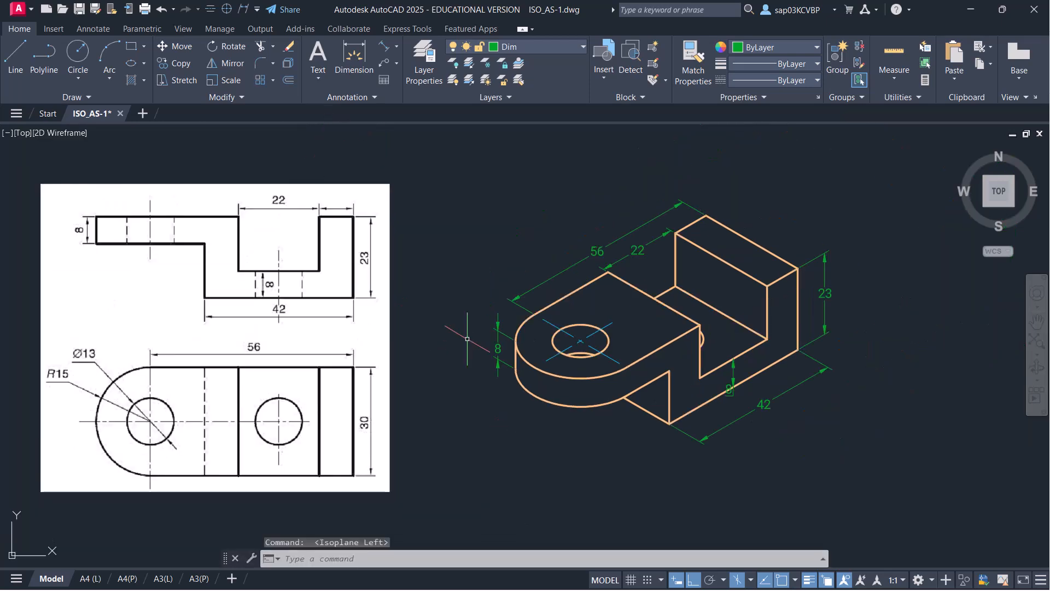
key(F5)
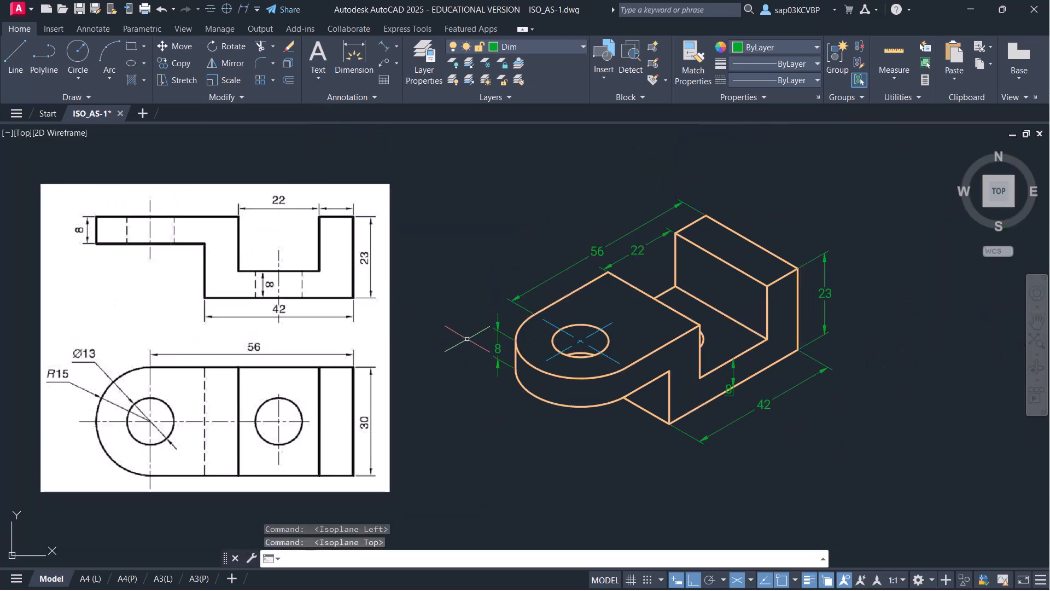
click(383, 63)
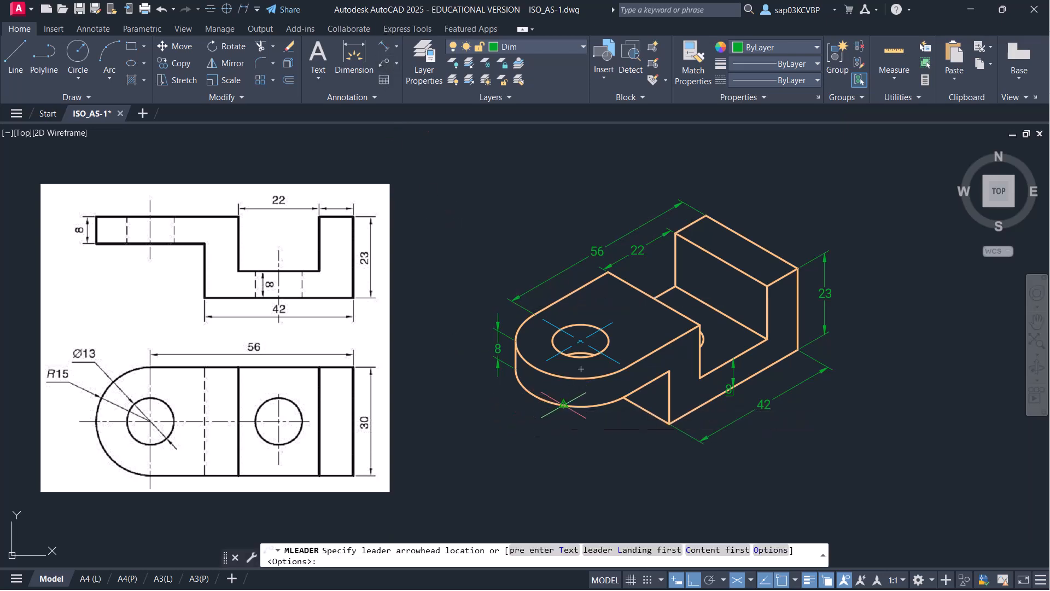
scroll(556, 383, up, 4)
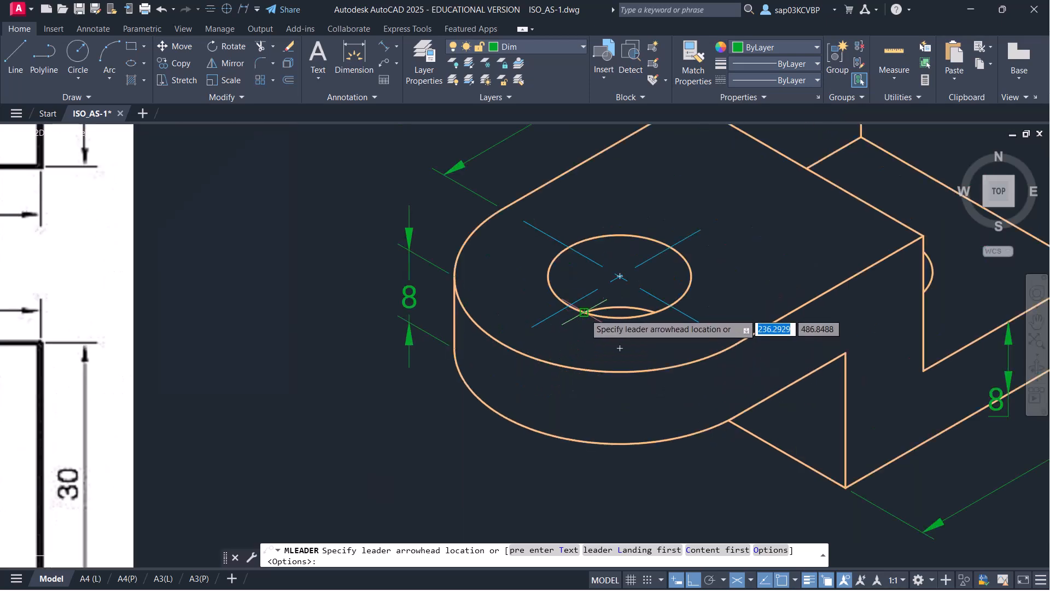
shift+right_click(547, 285)
click(580, 552)
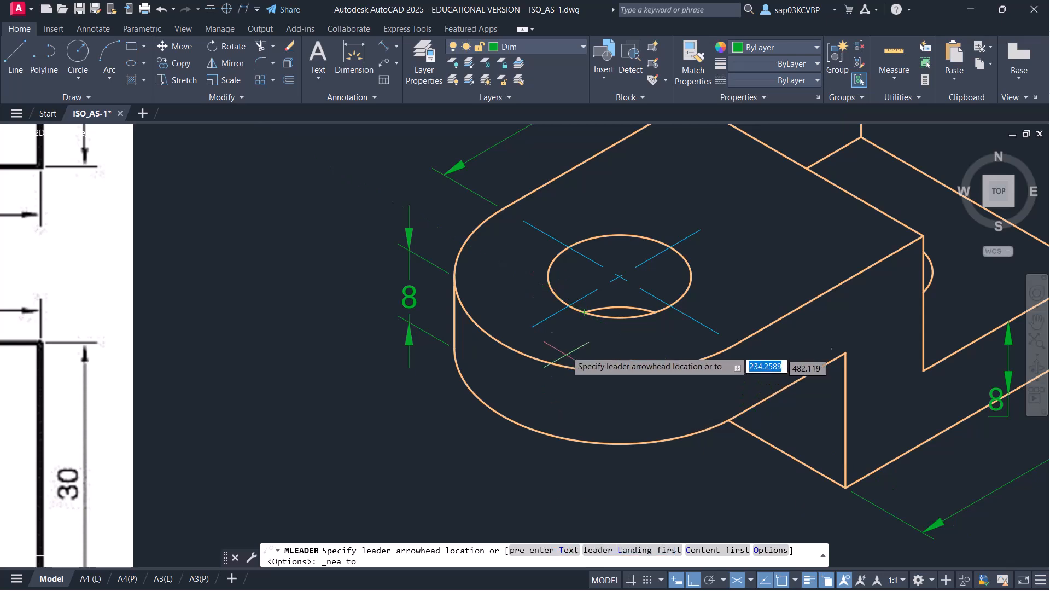
click(547, 286)
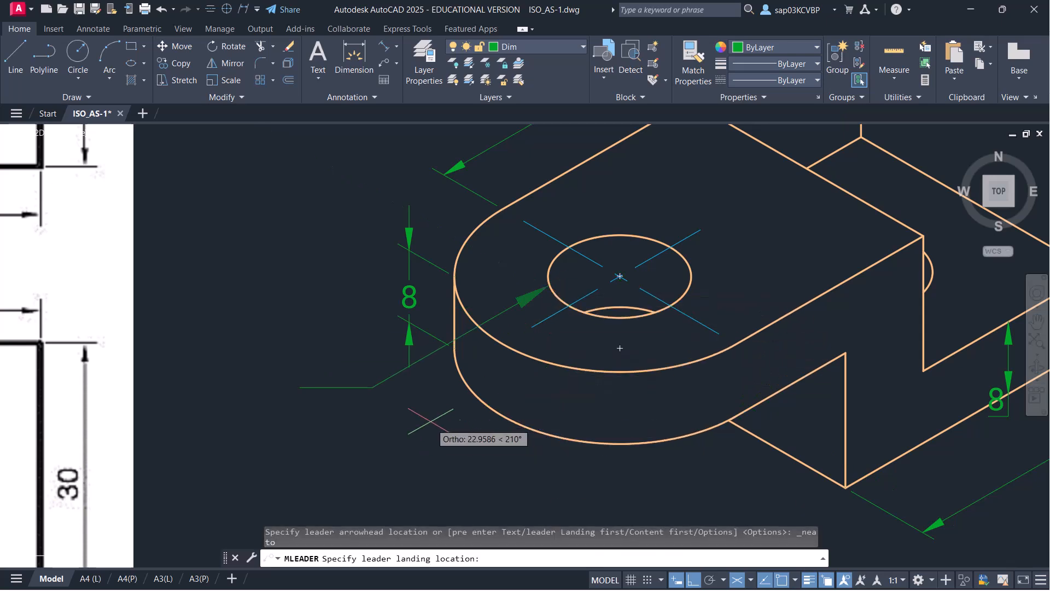
click(398, 174)
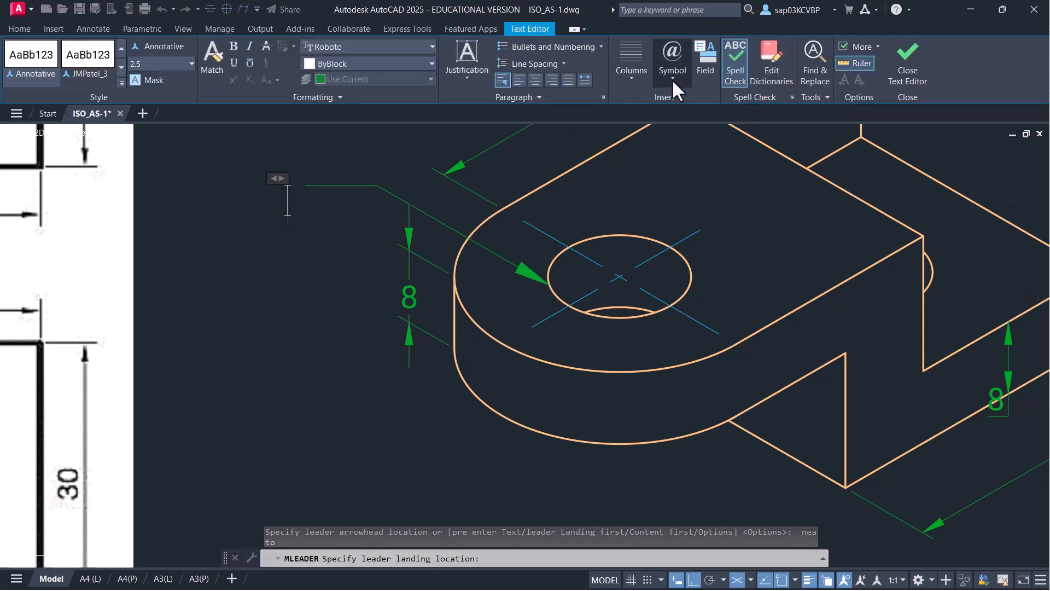
Enter Ø13, using the diameter symbol, as the text of the hole's multileader and finish the text
click(672, 79)
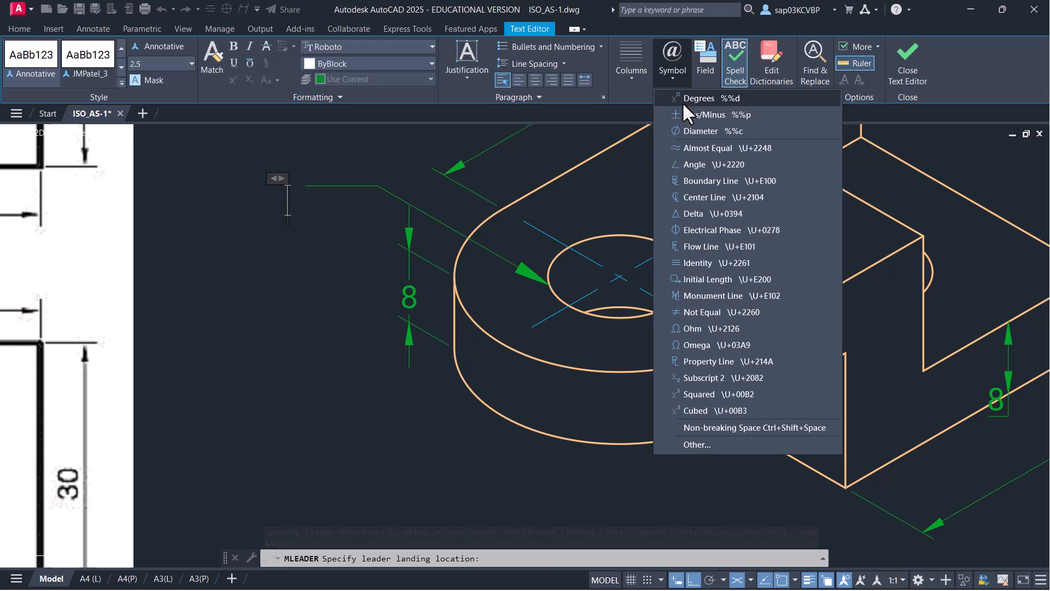
click(686, 131)
scroll(343, 285, down, 2)
middle_drag(346, 295, 688, 296)
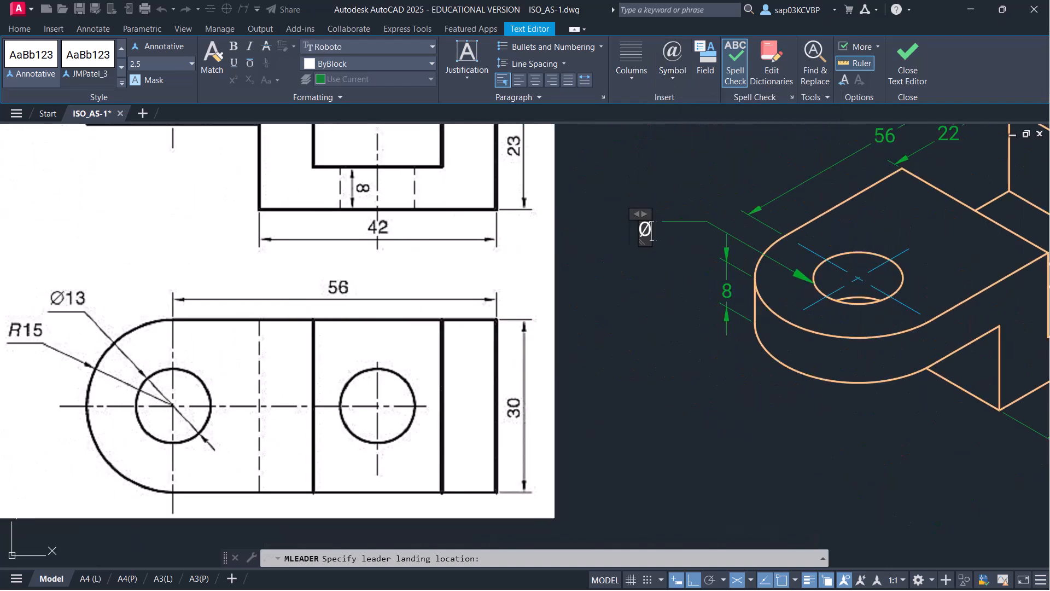
text(13)
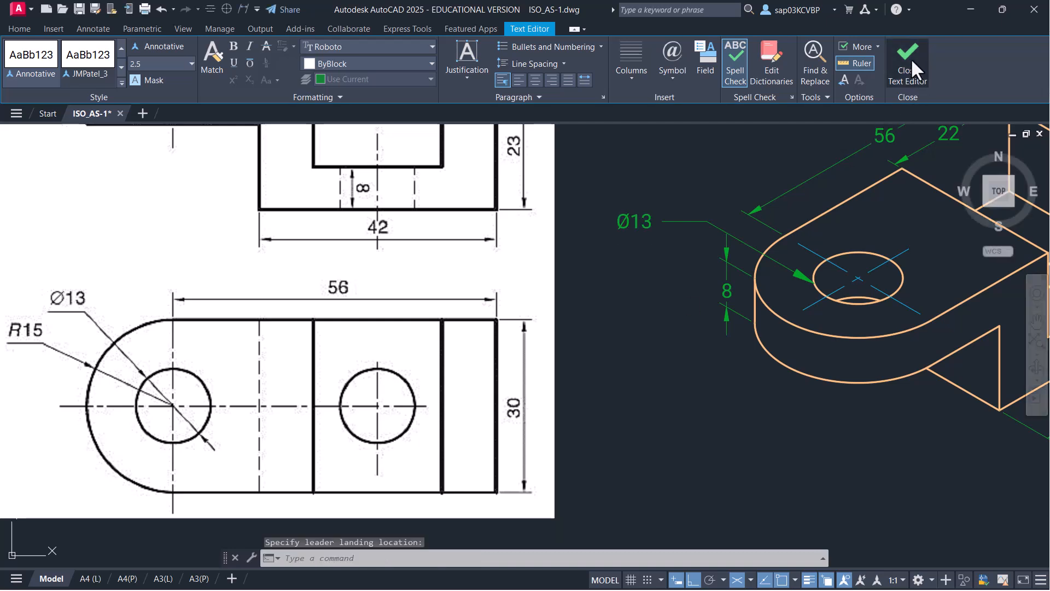
click(911, 58)
With ortho off, add an R15 multileader from the nearest point on the rounded end, landing below the bracket, and save the drawing
scroll(816, 398, down, 2)
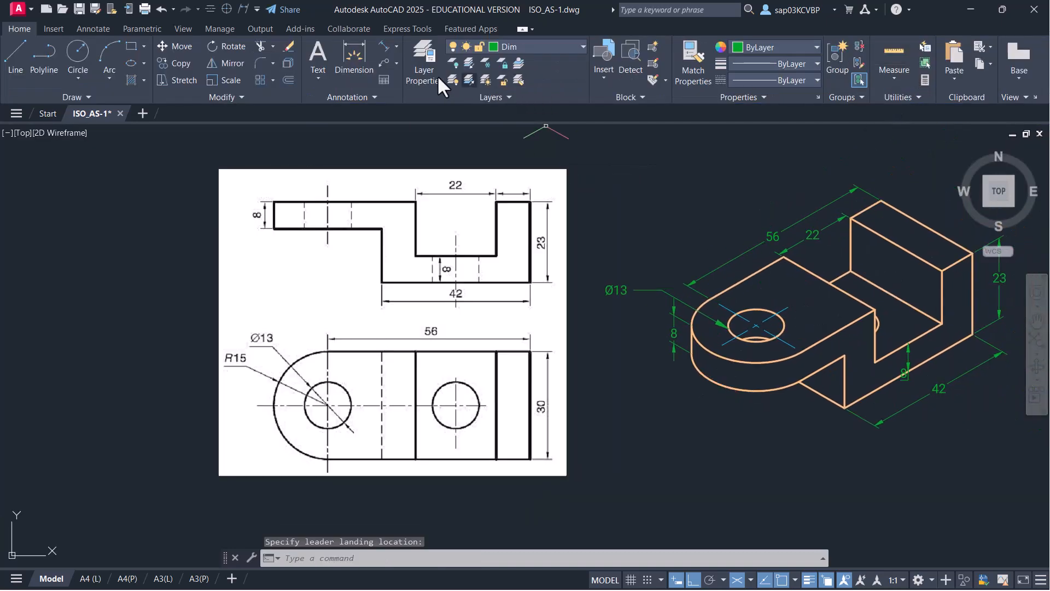
click(390, 61)
click(693, 580)
shift+right_click(750, 370)
click(784, 326)
click(747, 368)
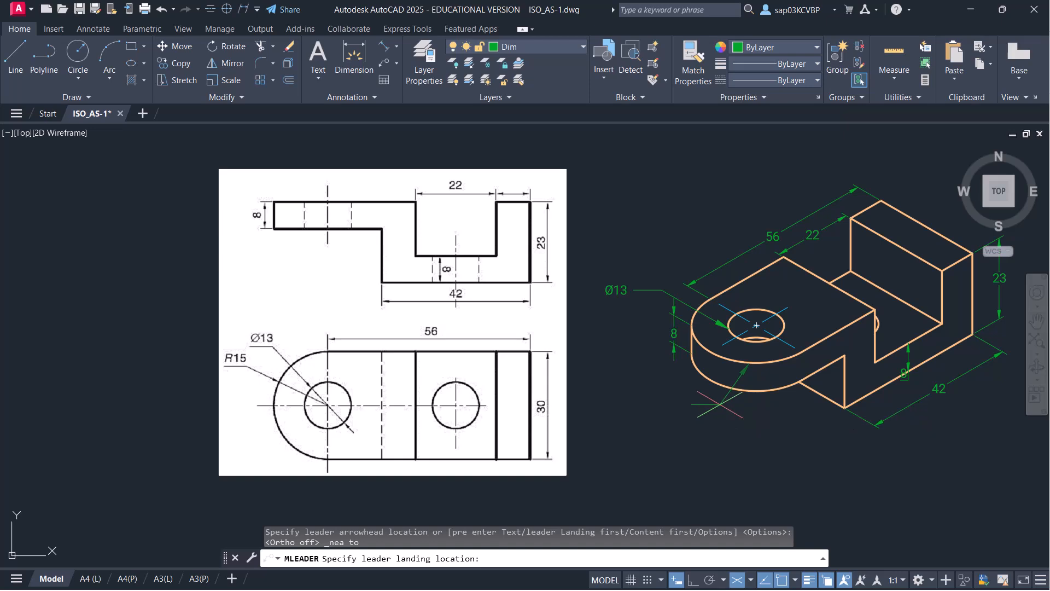
click(720, 404)
text(R15)
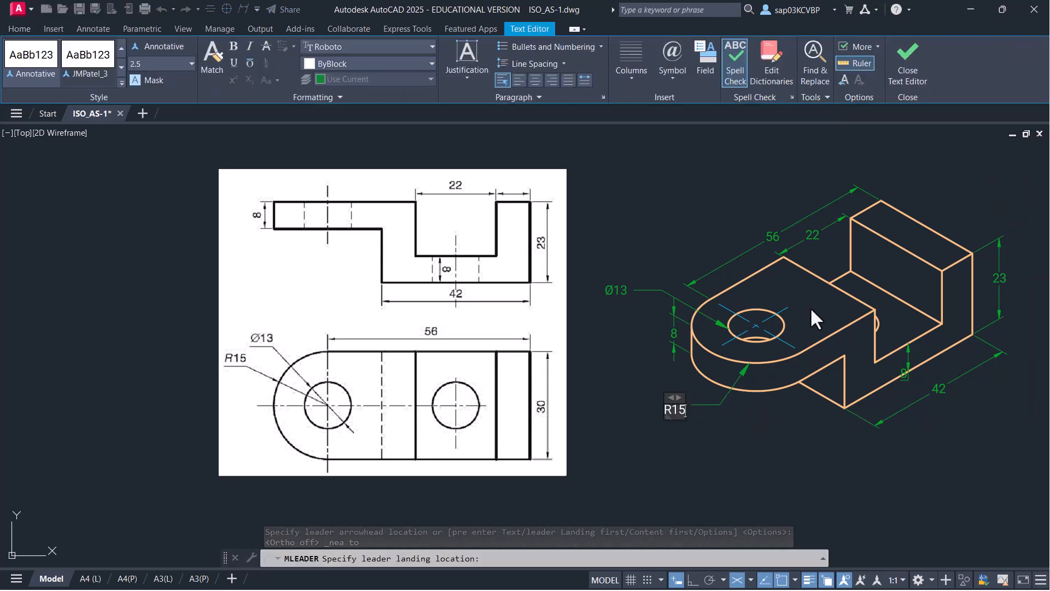
click(906, 57)
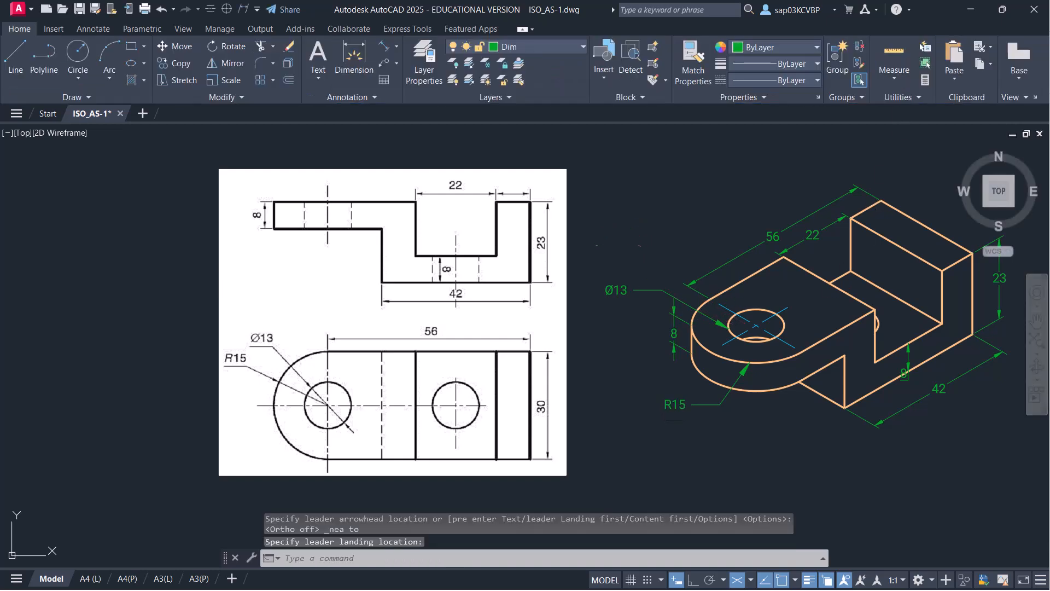
key(ctrl+s)
In the A4(P) layout, centre the bracket within the viewport and reset the annotation scale from 1:1 to 2:1 to display the dimensions
middle_drag(573, 362, 339, 358)
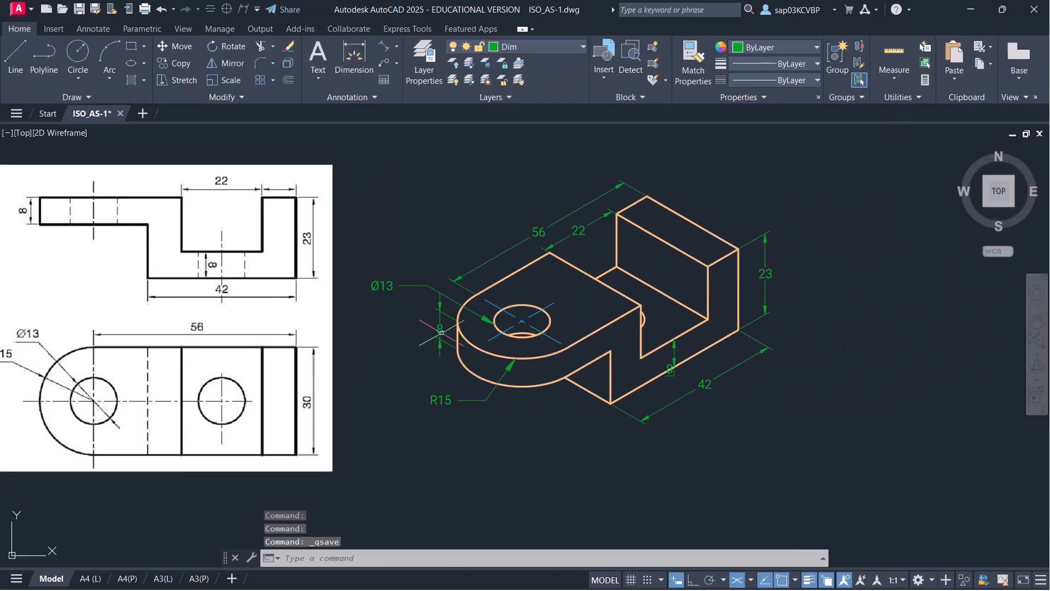
click(128, 578)
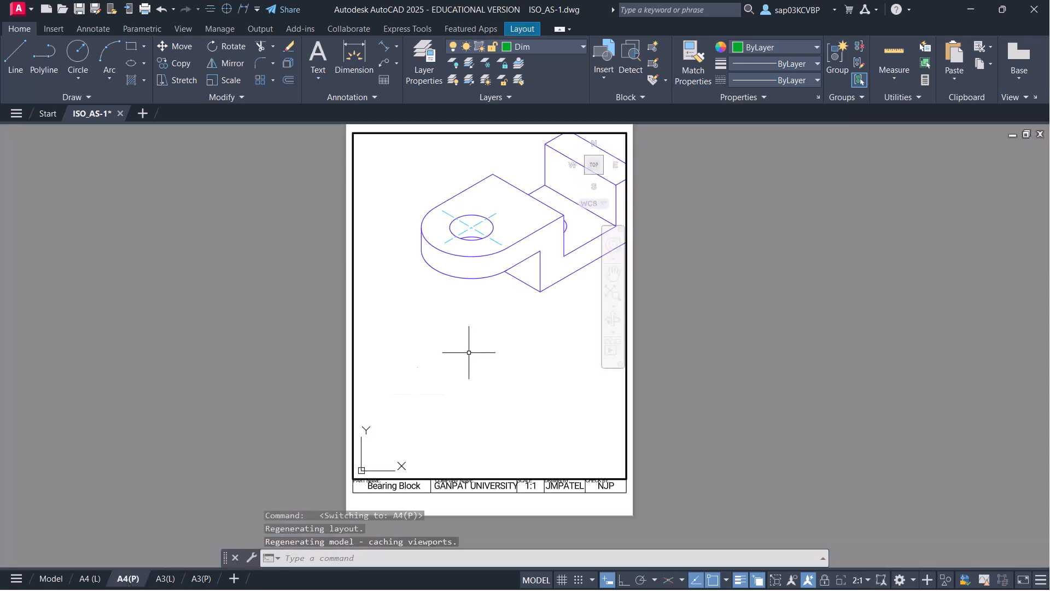
middle_drag(466, 354, 422, 417)
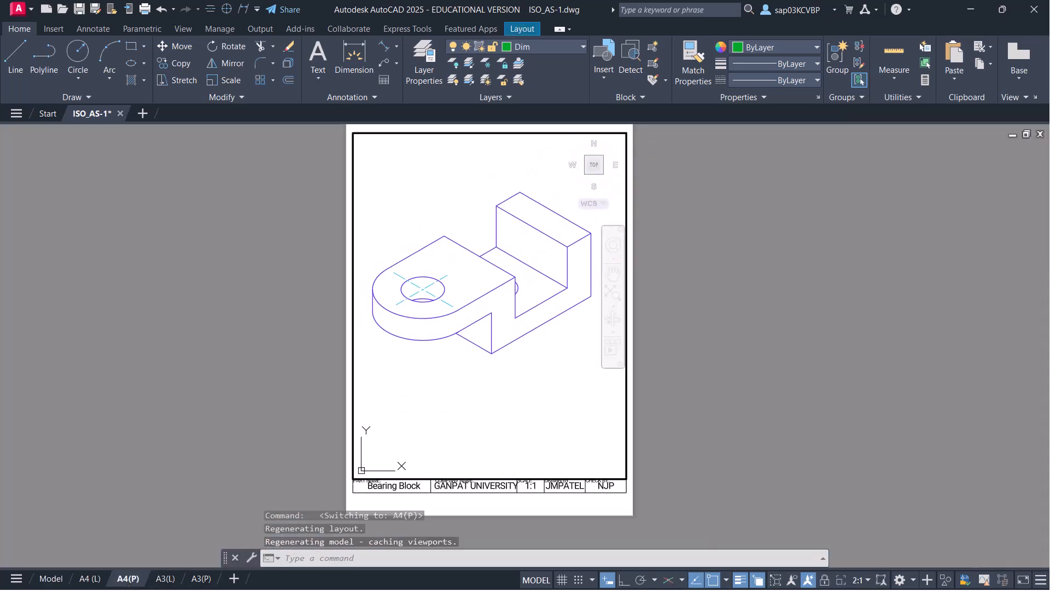
click(866, 581)
click(860, 246)
click(867, 579)
click(873, 447)
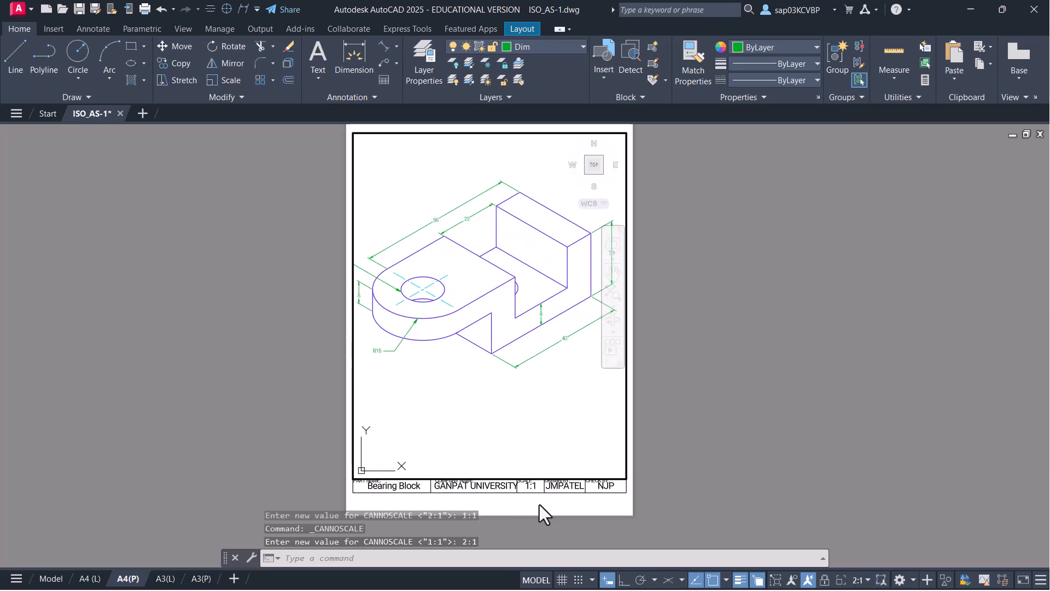
Leave the A4(P) viewport for paper space and save the drawing
double_click(539, 504)
middle_drag(520, 387, 532, 387)
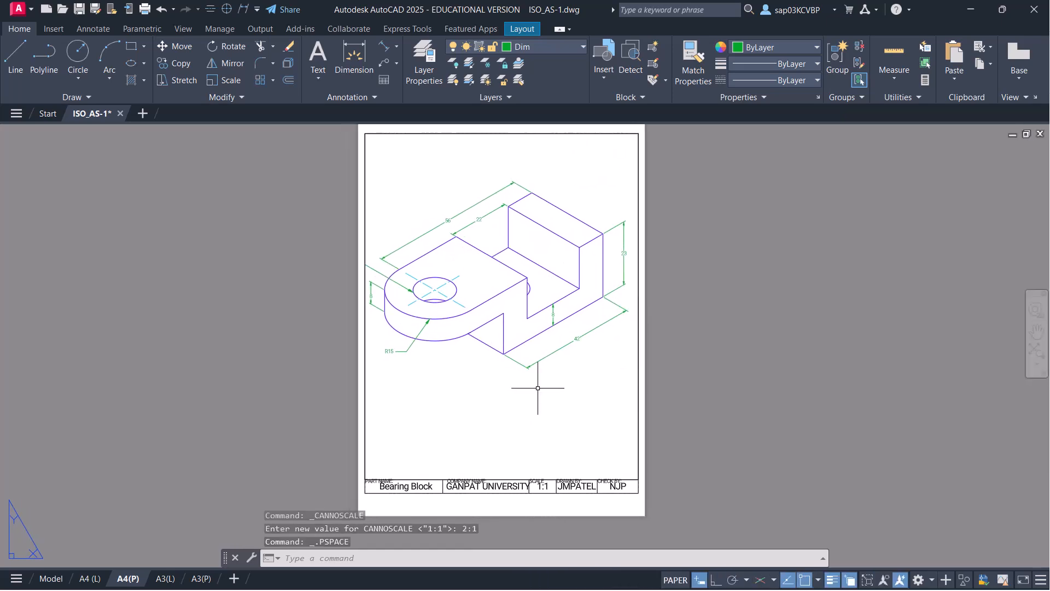
key(ctrl+s)
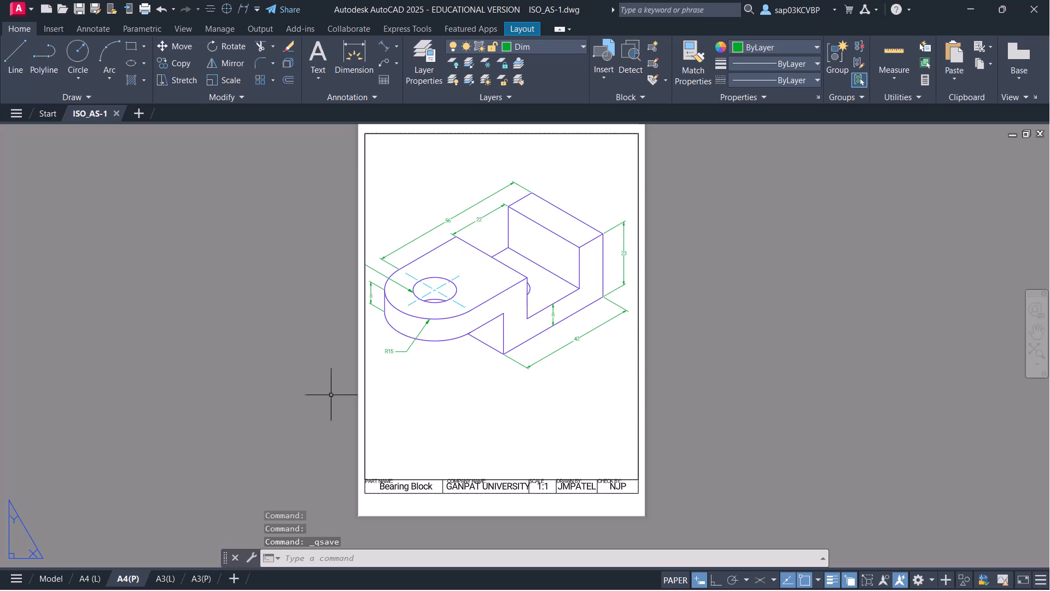
Return to model space, switch to File Explorer, and open ISO_AS-2.dwg from the Module-11 Orthographic & Isometric Drawing folder
click(95, 577)
click(51, 578)
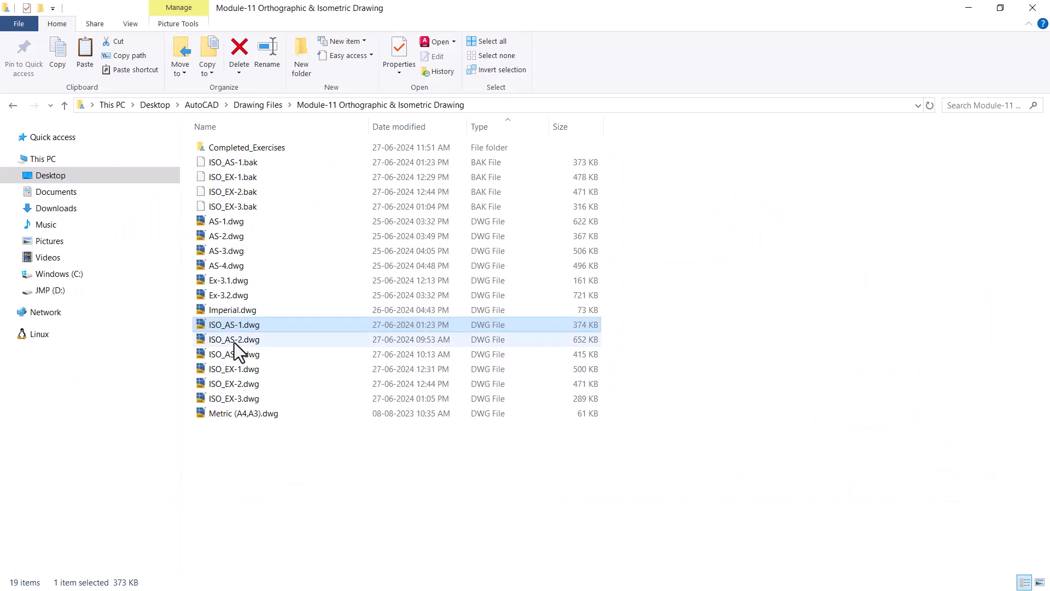
click(230, 342)
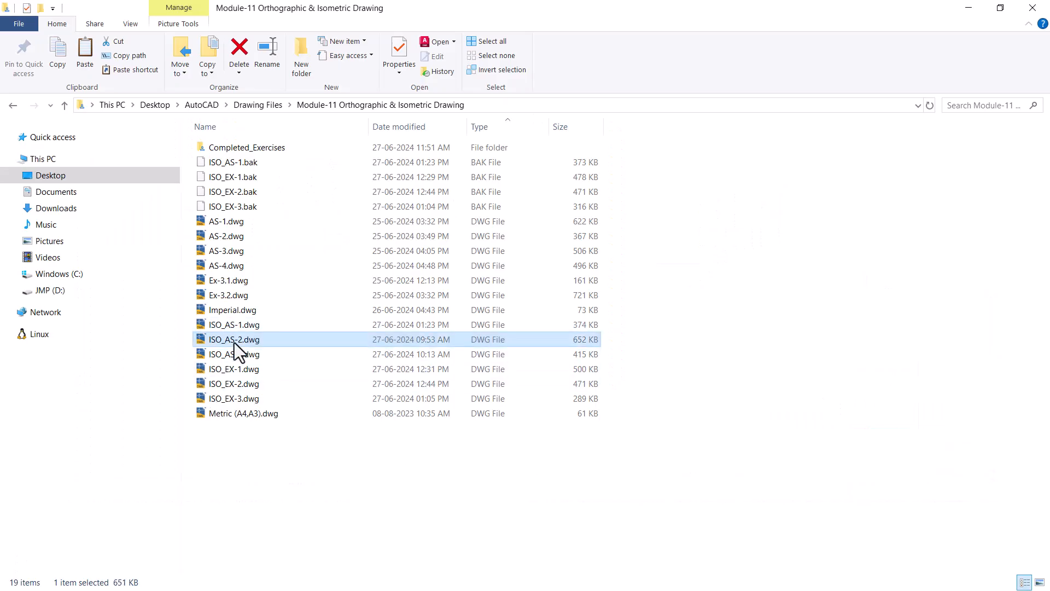
right_click(244, 344)
click(281, 260)
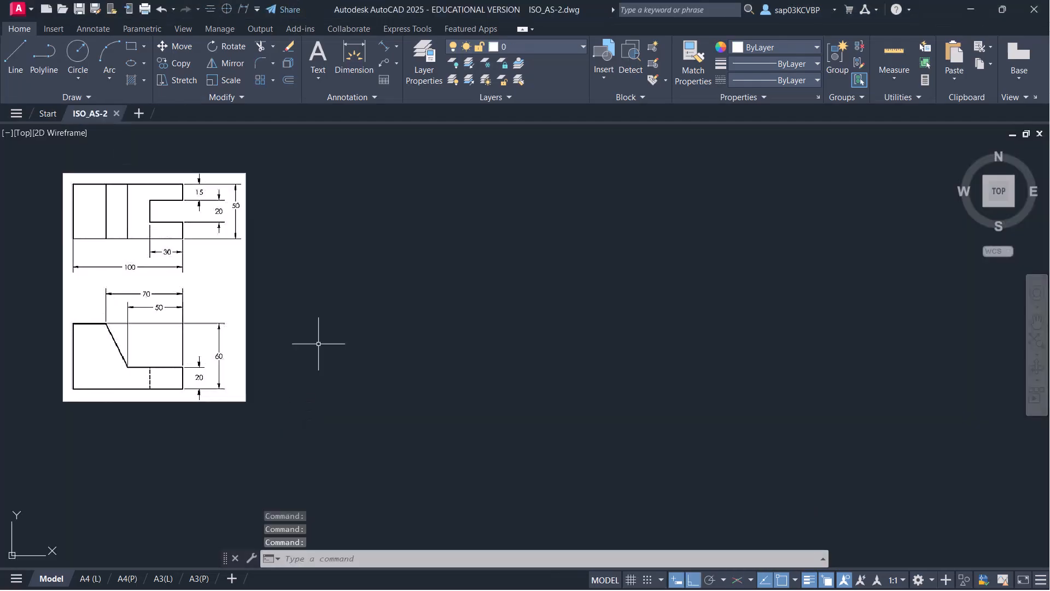
Turn on isometric drafting in the top isoplane, make Object the current layer, and save the drawing
key(ctrl+s)
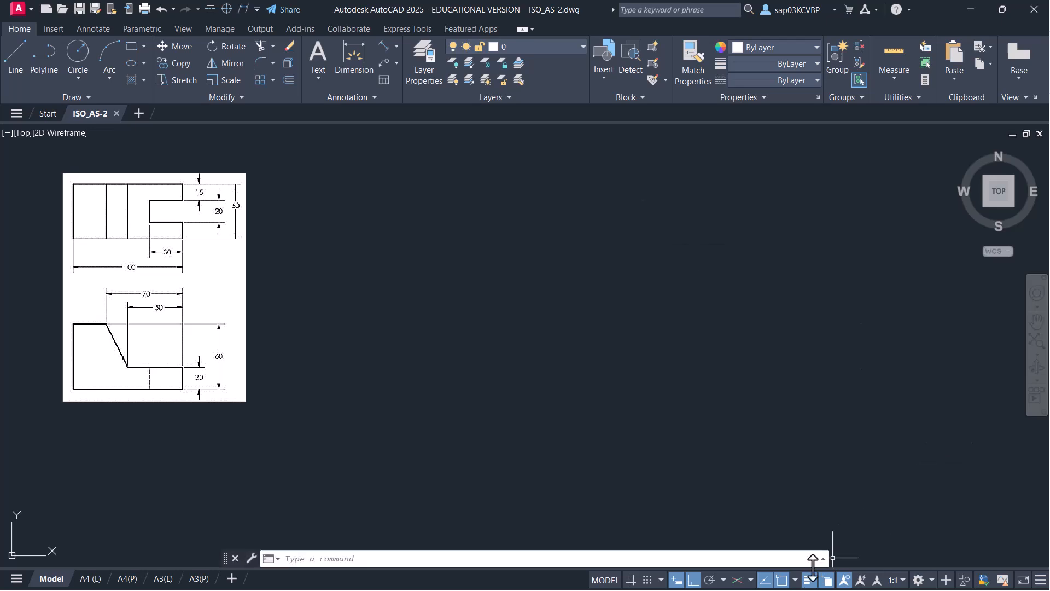
click(738, 580)
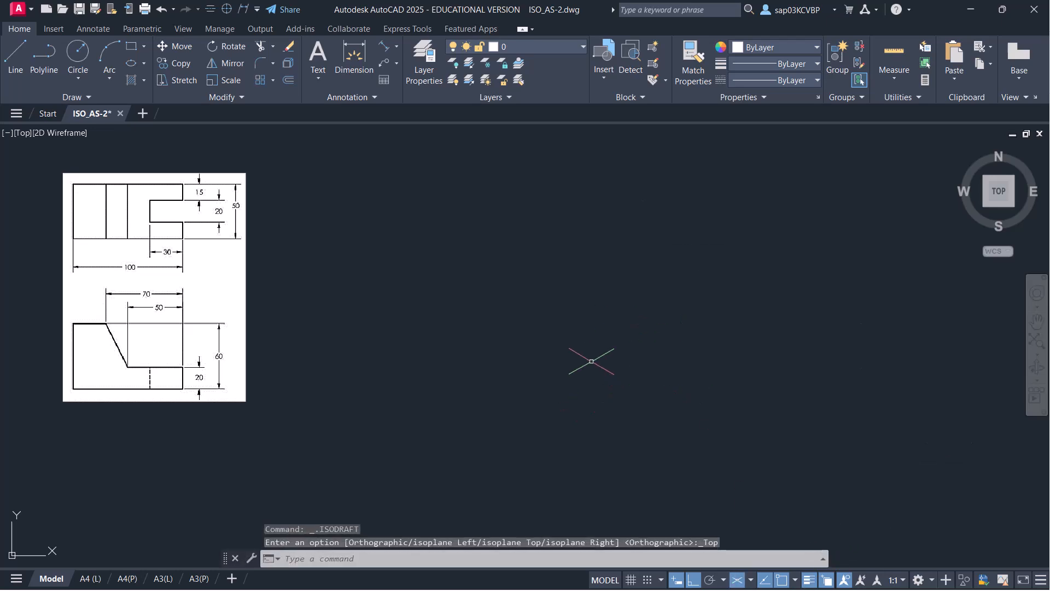
click(540, 47)
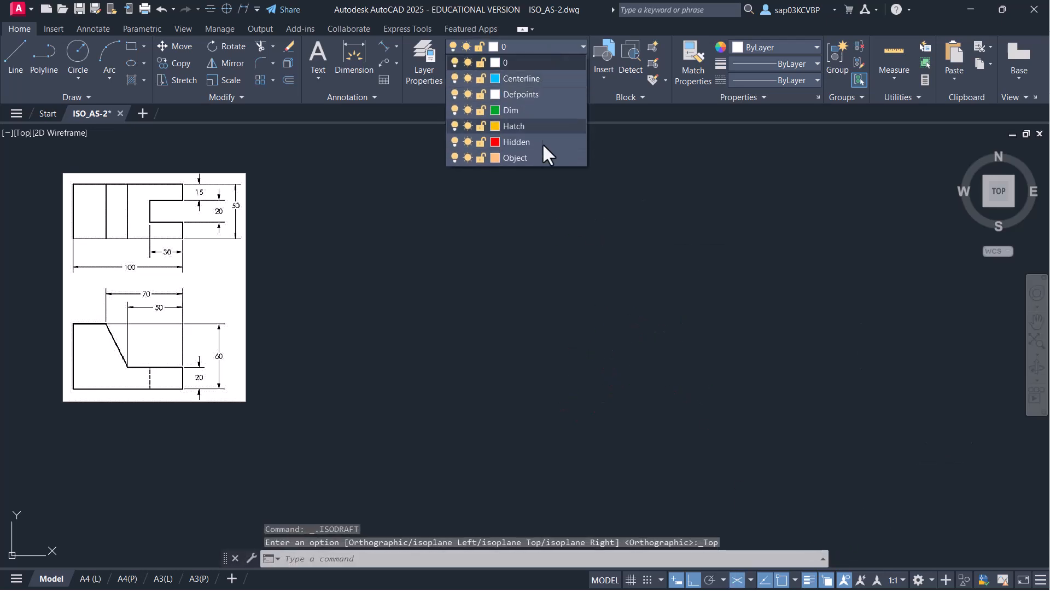
click(538, 157)
key(ctrl+s)
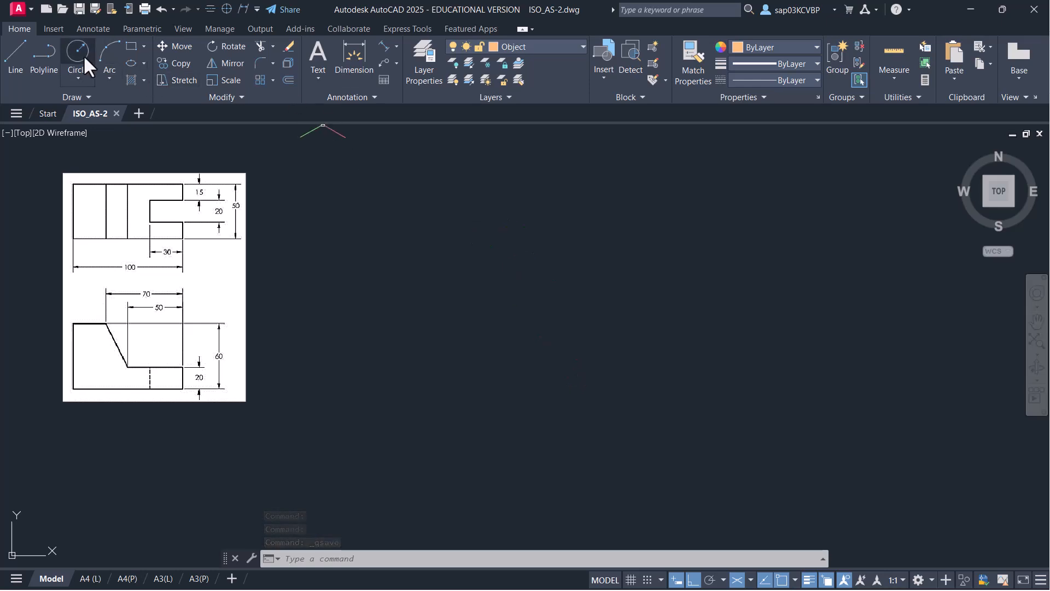
Draw two connected lines for the block's upper face beside the reference views: 50 long at 330°, followed by 30 long at 210°
click(18, 51)
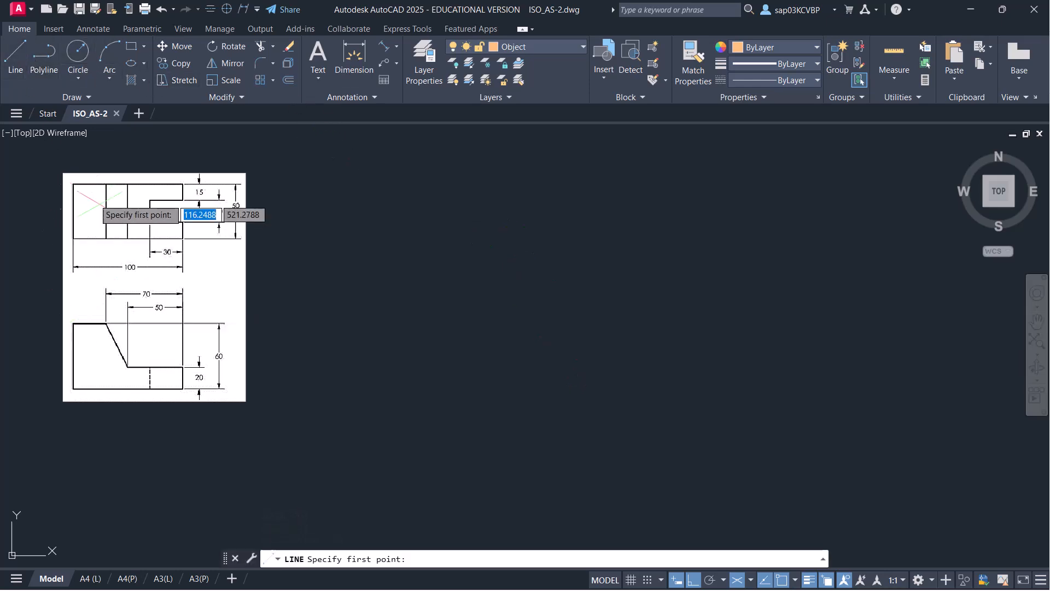
click(524, 244)
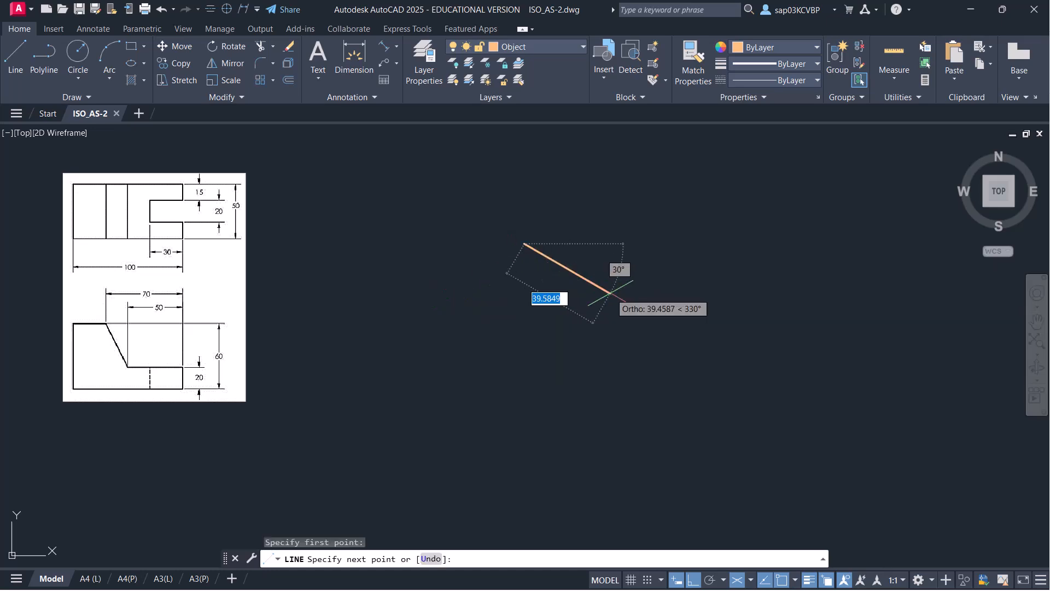
text(50)
key(Return)
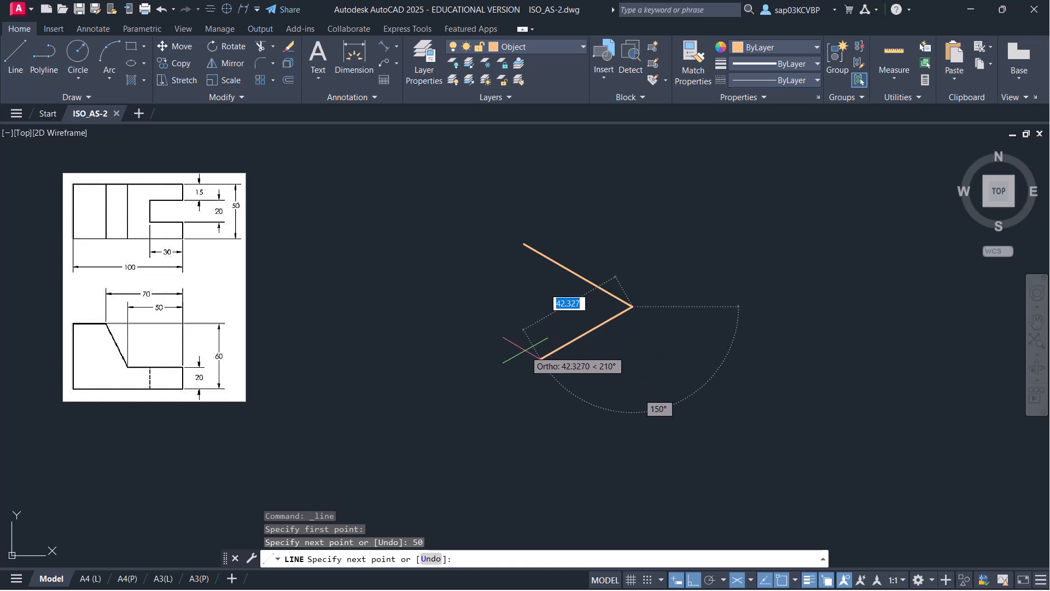
text(30)
key(Return)
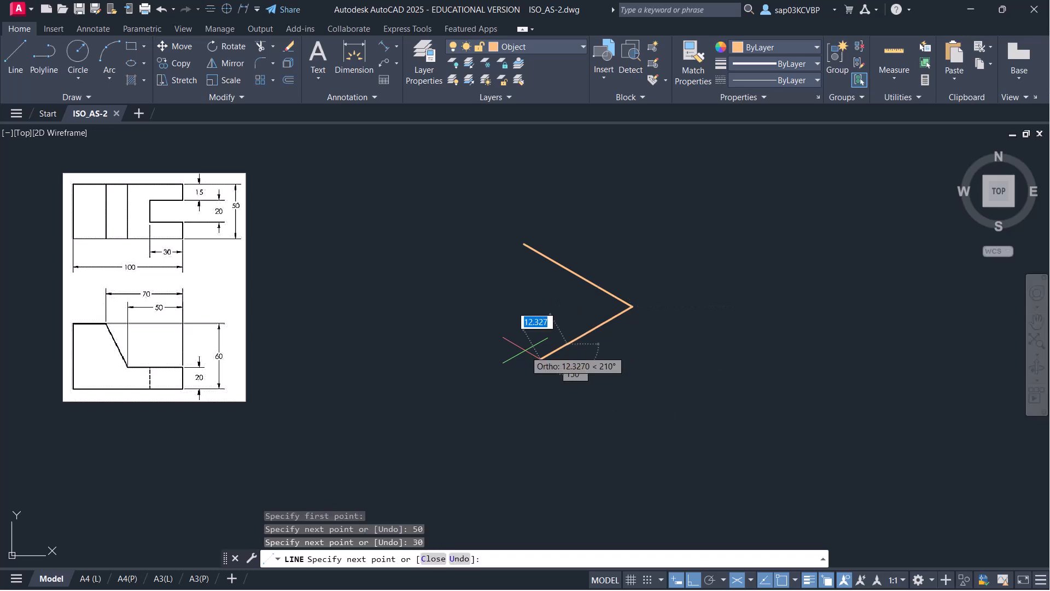
key(Return)
Complete the upper face with a 30-long line at 210° from the first line's start and a line joining the two open ends
key(Return)
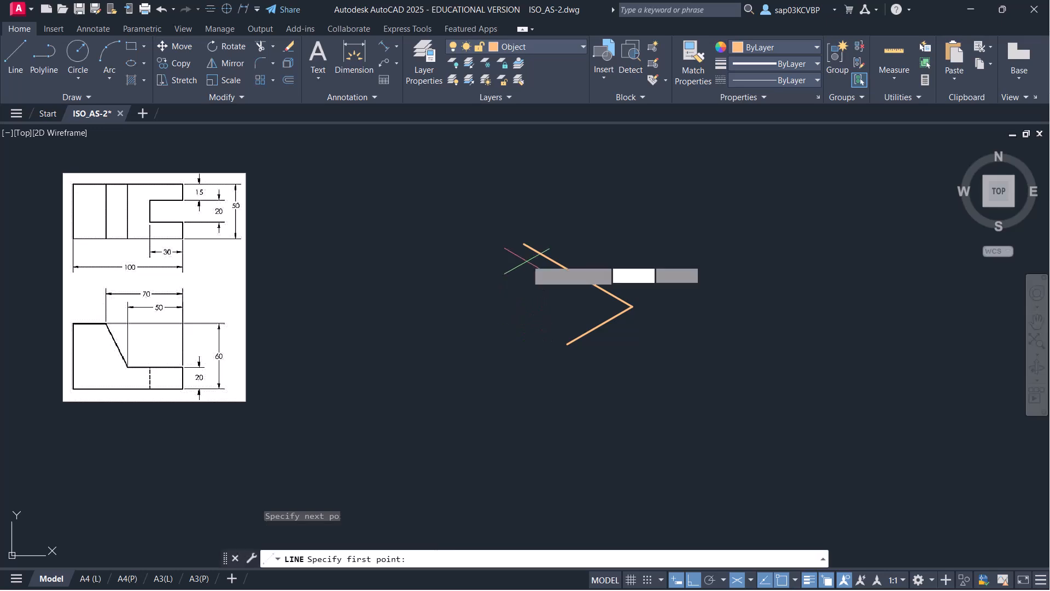
click(524, 244)
text(30)
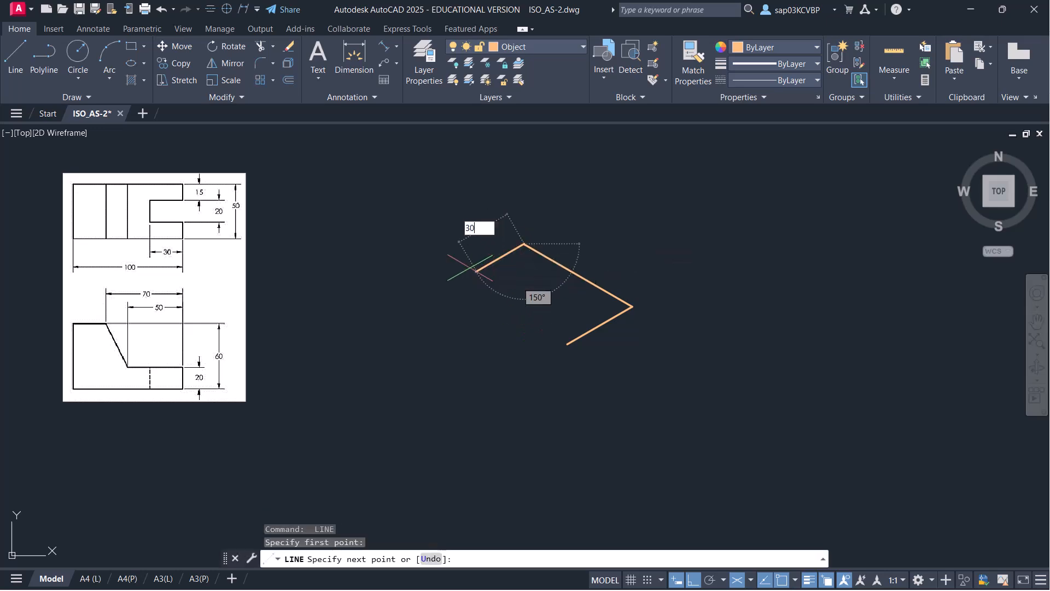
key(Return)
key(Return)
key(Return)
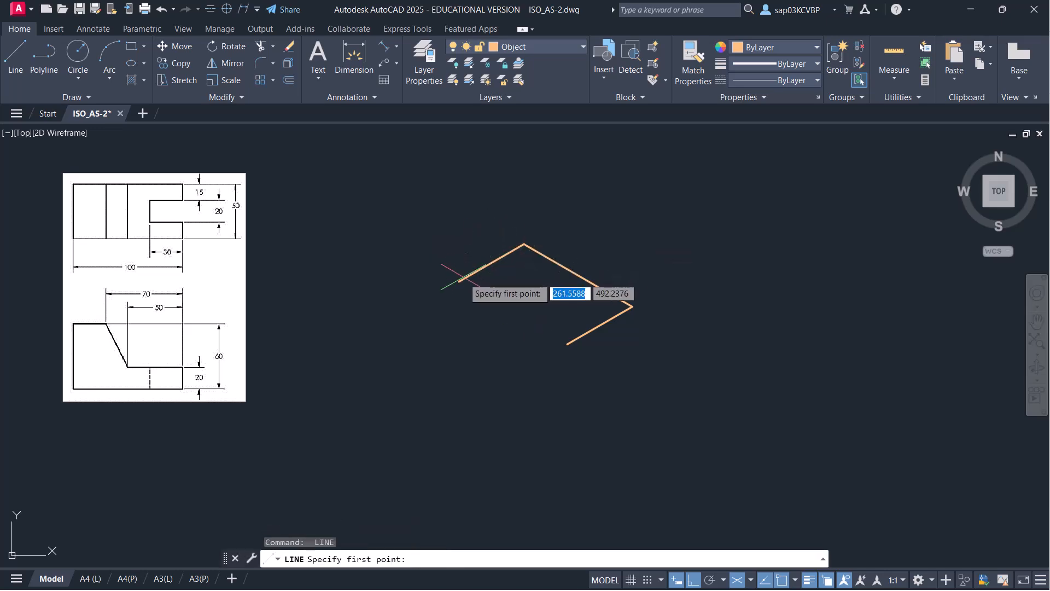
click(459, 282)
click(567, 344)
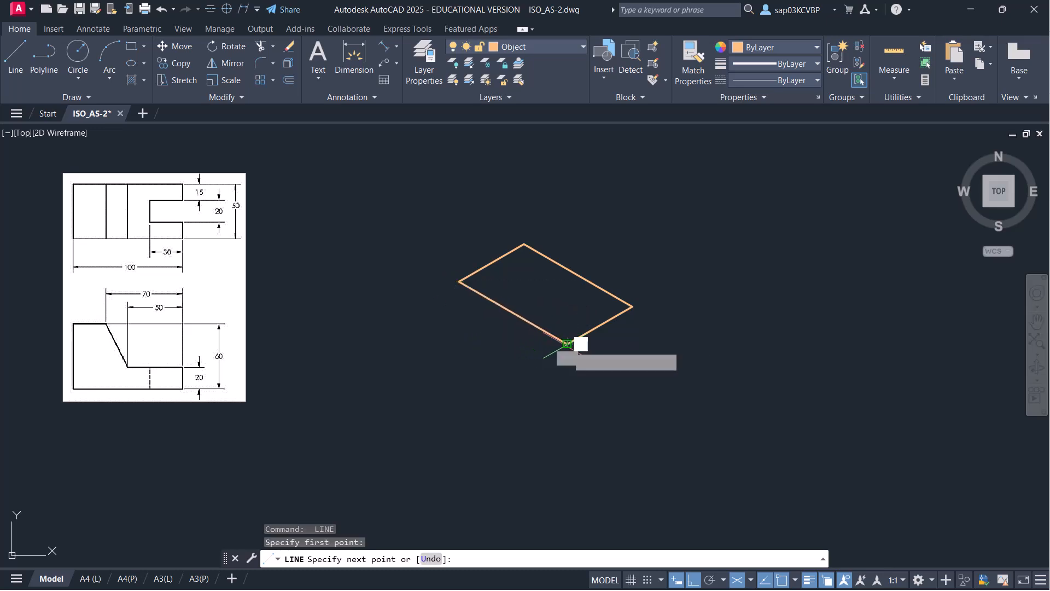
key(Return)
Draw two connected lines in the right isoplane from the upper face's rightmost corner: 60 straight down, followed by 100 at 210°
key(Return)
click(633, 306)
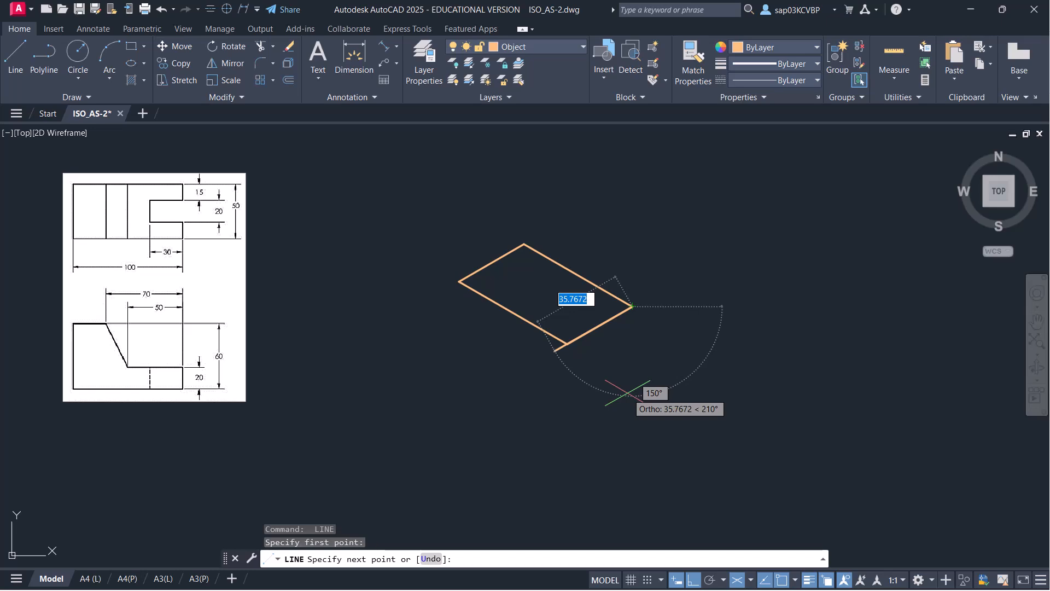
key(F5)
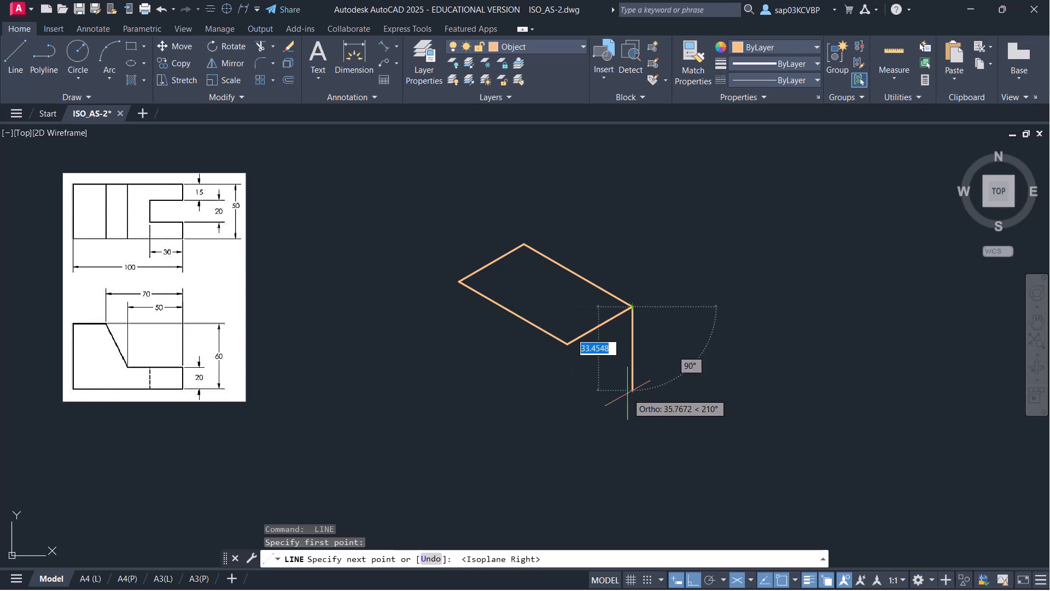
text(60)
key(Return)
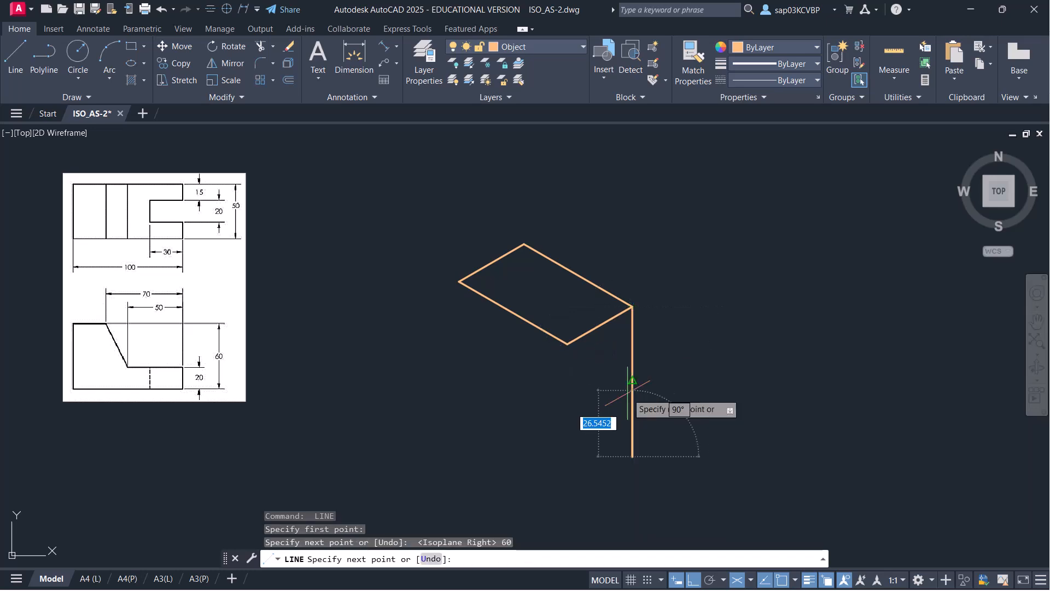
middle_drag(494, 485, 507, 387)
text(100)
key(Return)
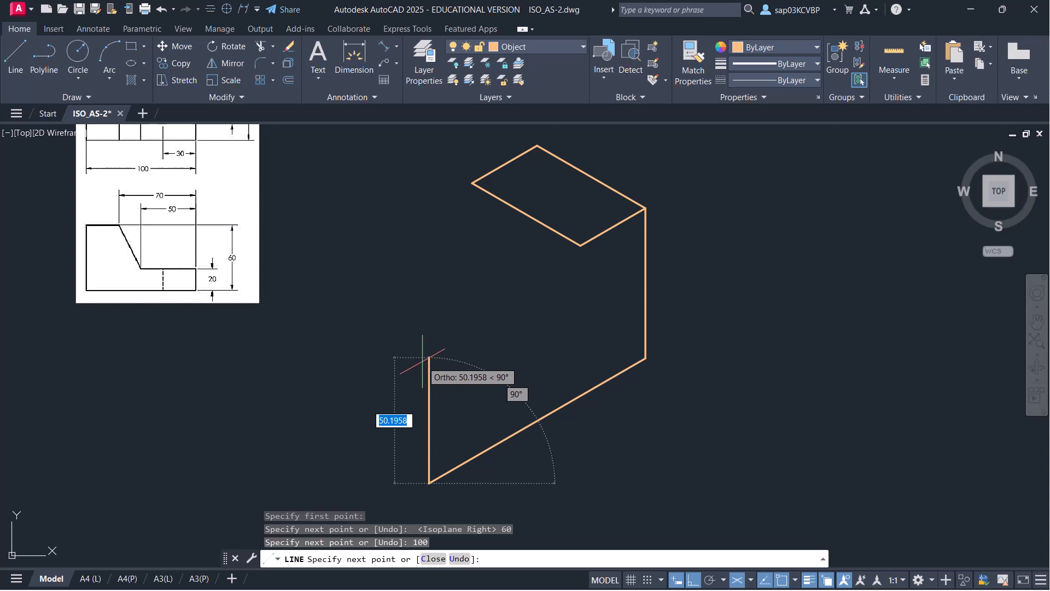
Finish the side profile with a 20-long vertical, a 50-long line at 30°, and a sloped line to the upper face's nearest corner
text(20)
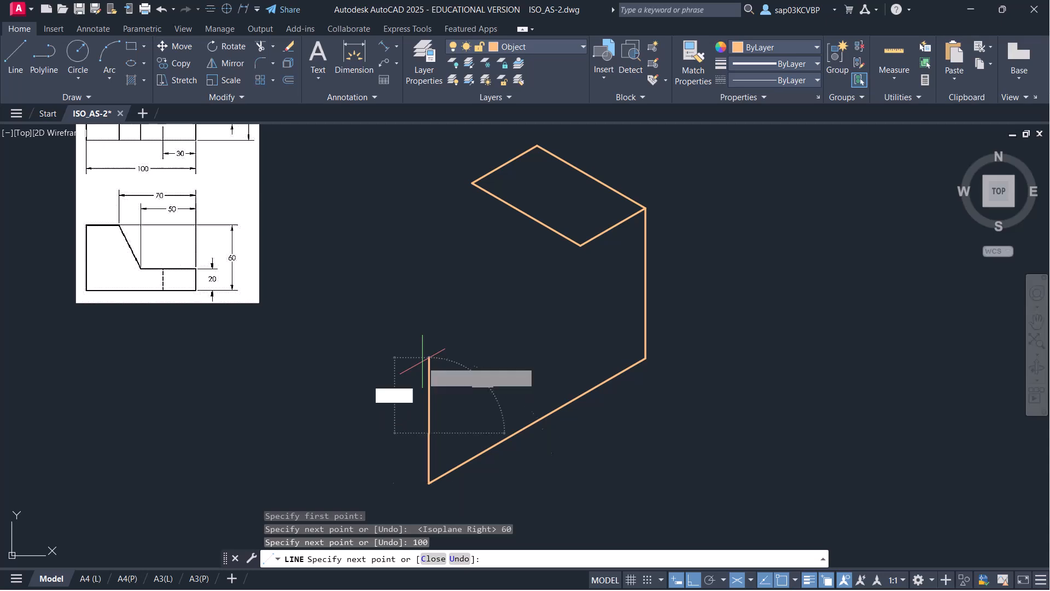
key(Return)
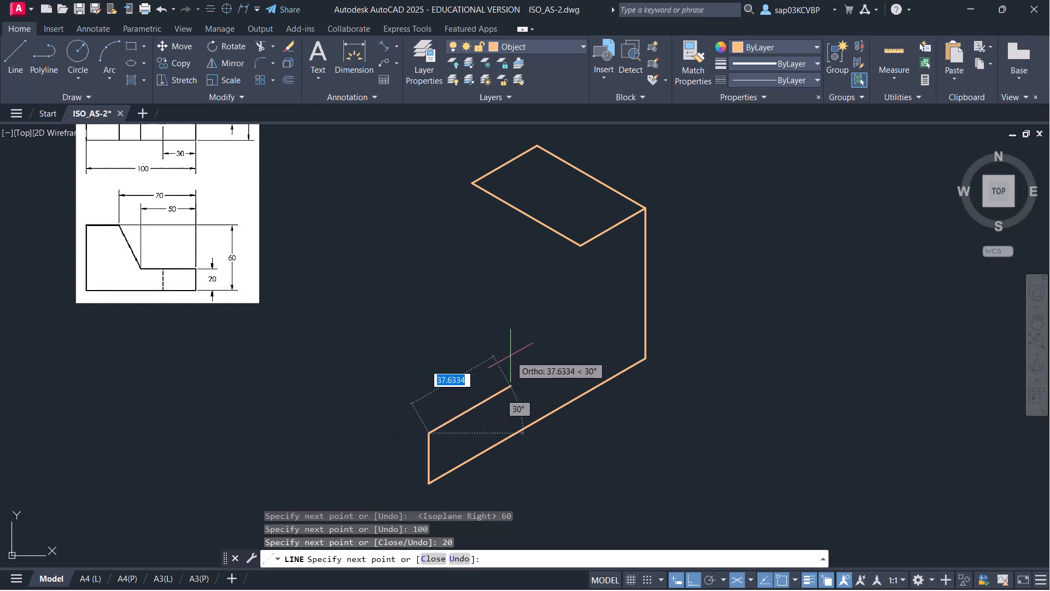
middle_drag(511, 385, 518, 429)
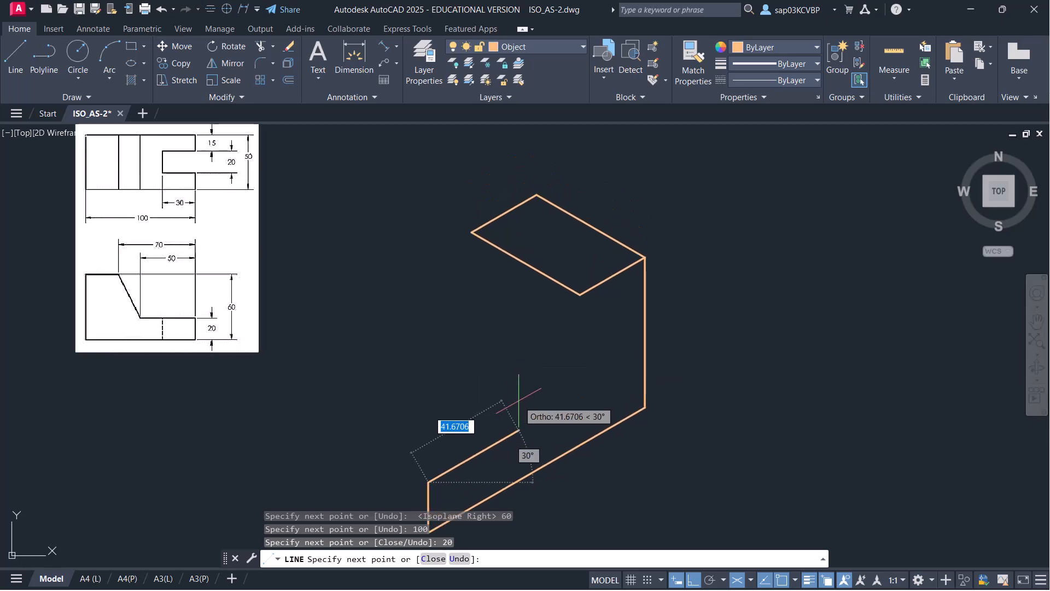
text(50)
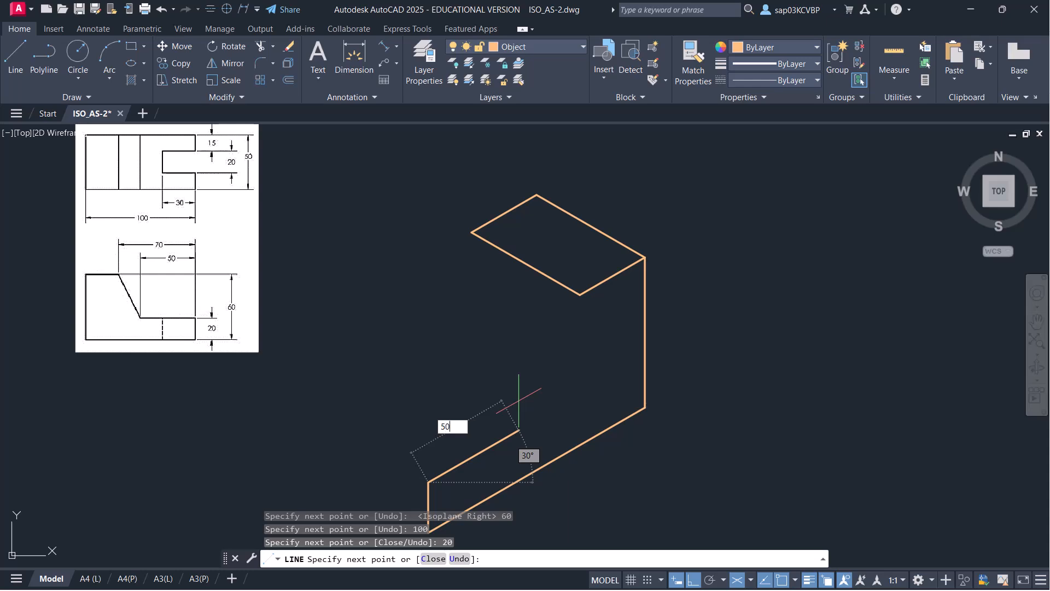
key(Return)
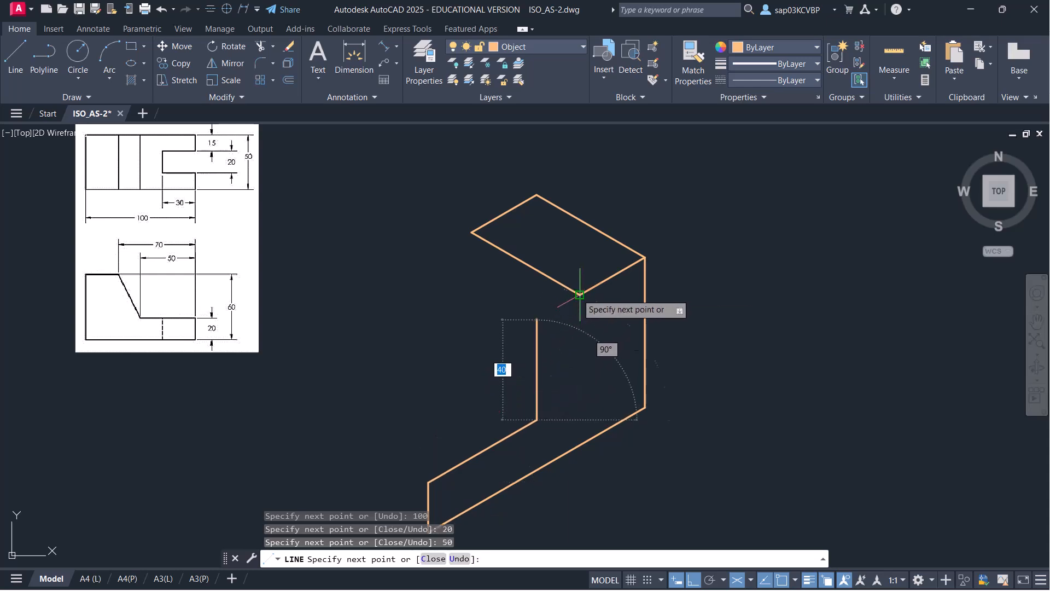
click(580, 296)
key(Return)
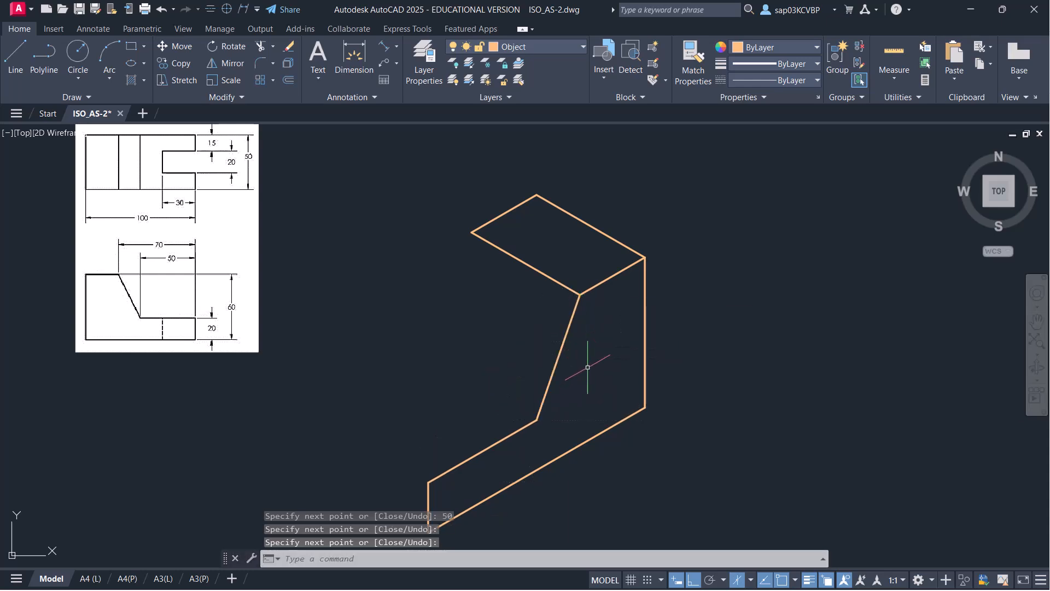
Copy the sloped line and the 50-long step line from the upper face's front corner to its left corner
text(co)
key(Return)
click(588, 362)
click(513, 417)
key(Return)
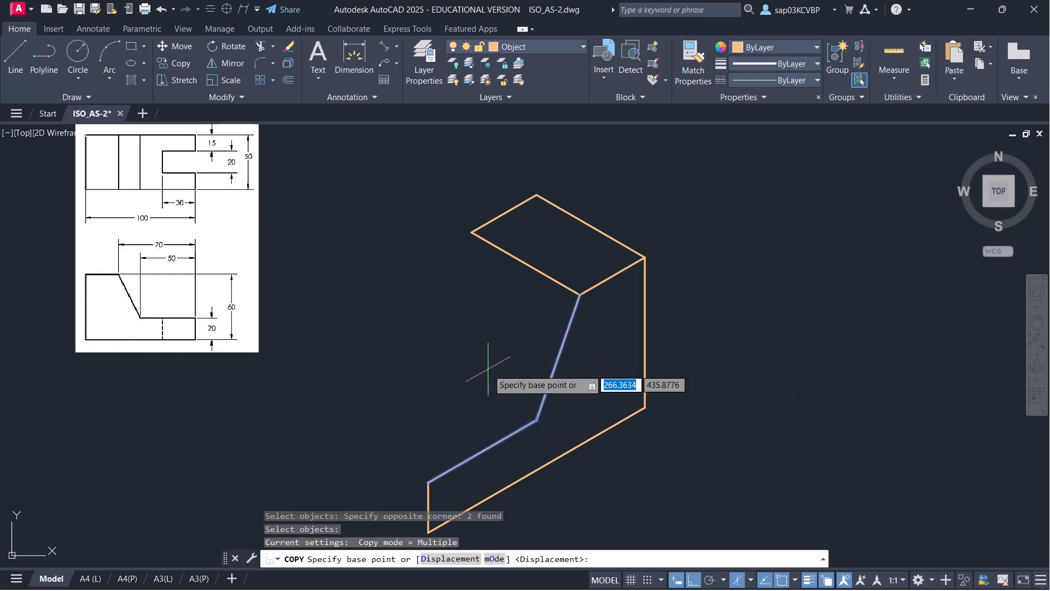
click(580, 295)
click(472, 232)
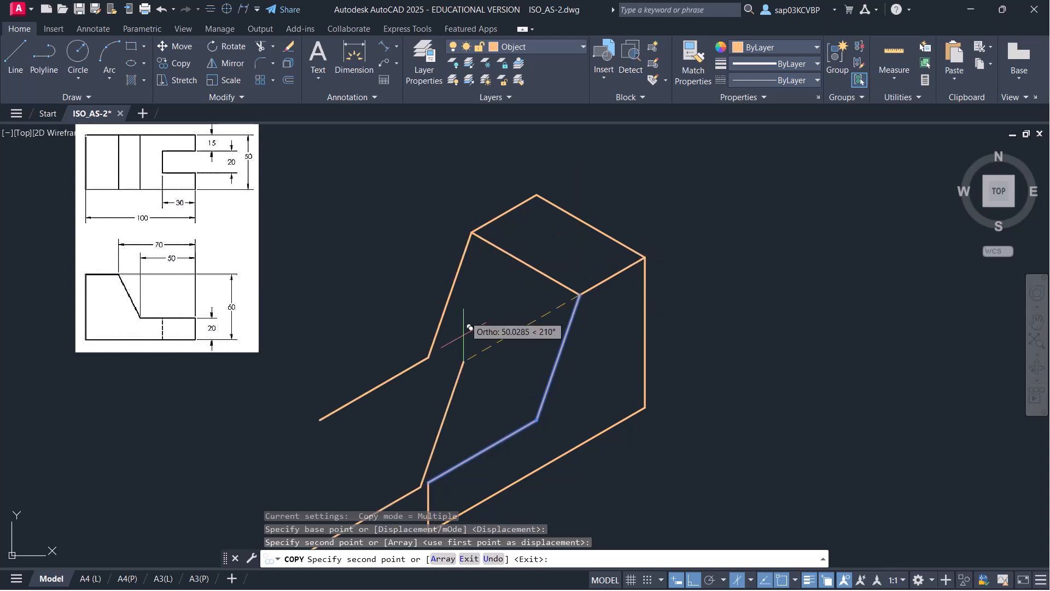
key(Return)
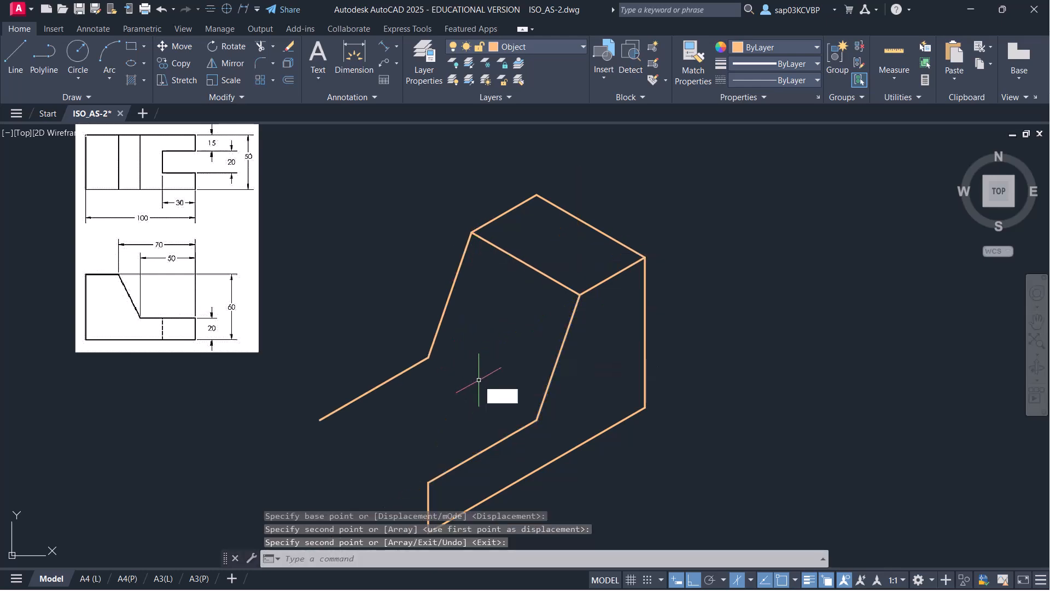
Draw a line joining the lower ends of the two sloped edges
text(l)
key(Return)
click(428, 358)
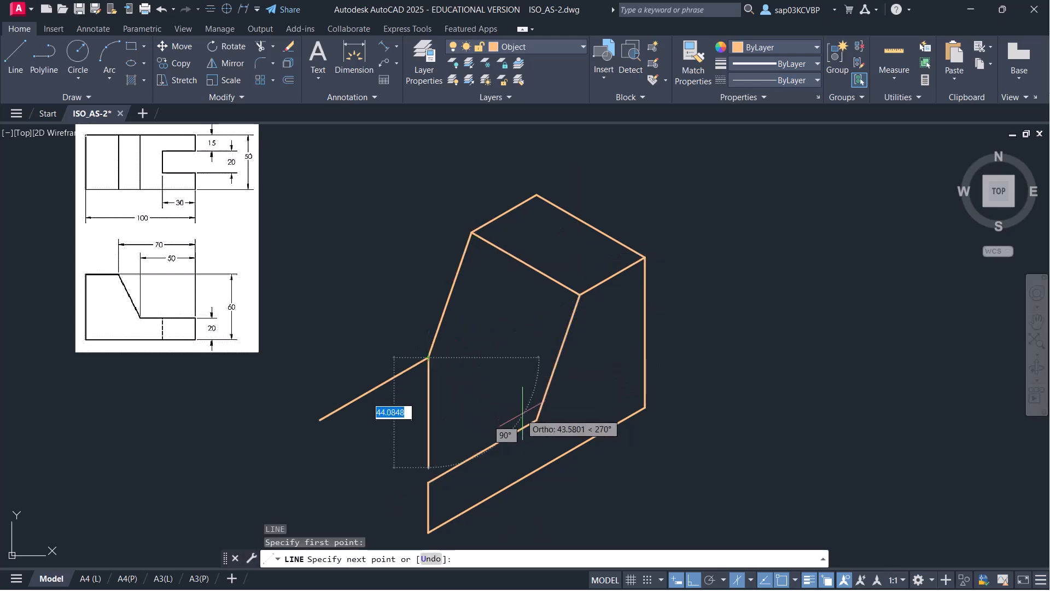
click(537, 420)
key(Return)
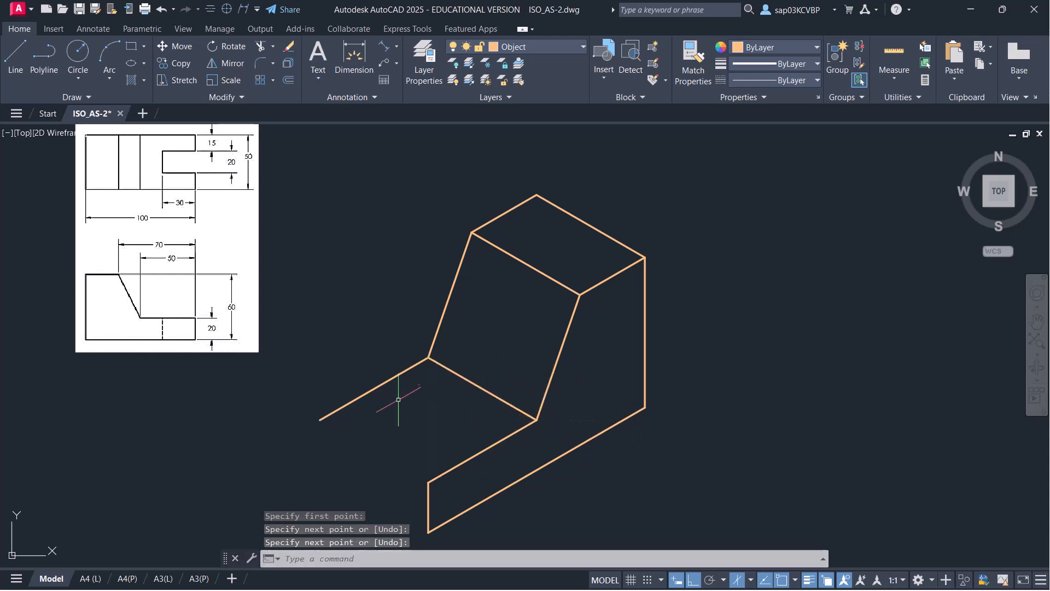
Start the slot outline at the free end of the copied step line: 15 at 330°, followed by 30 at 30° in the top isoplane
key(F5)
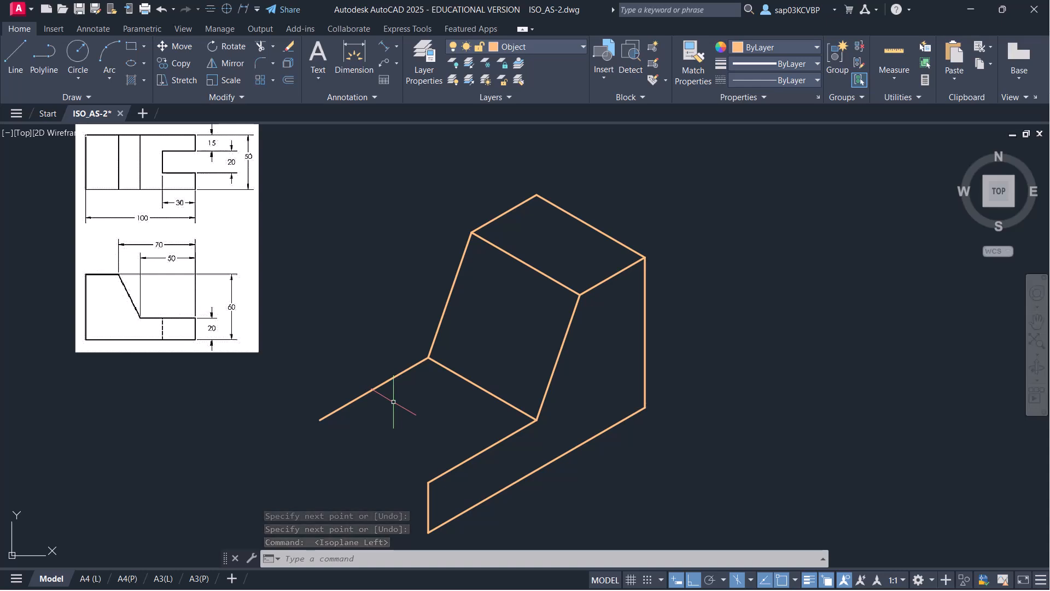
text(l)
key(Return)
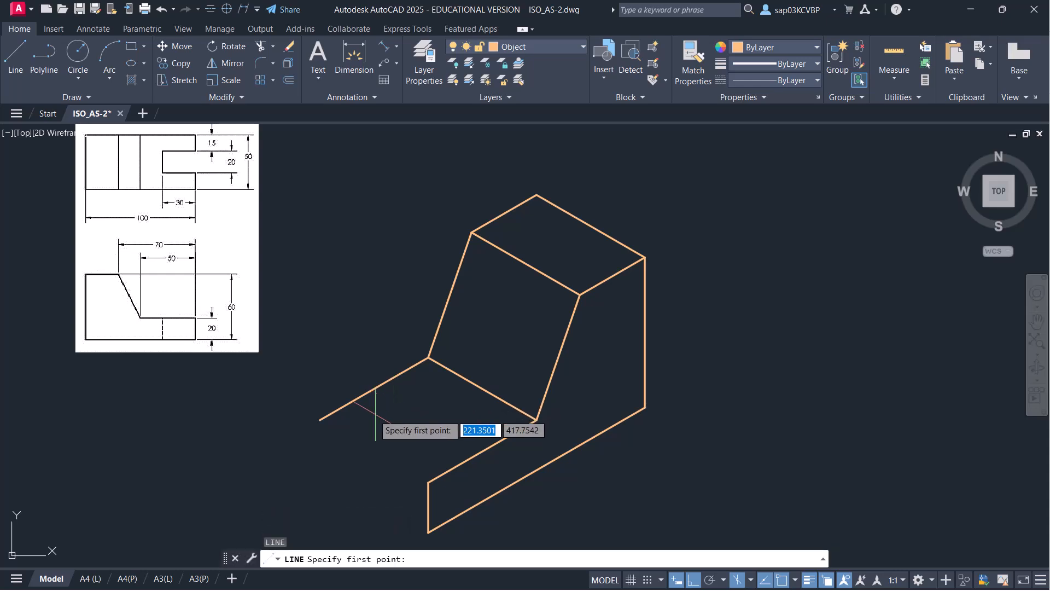
click(320, 419)
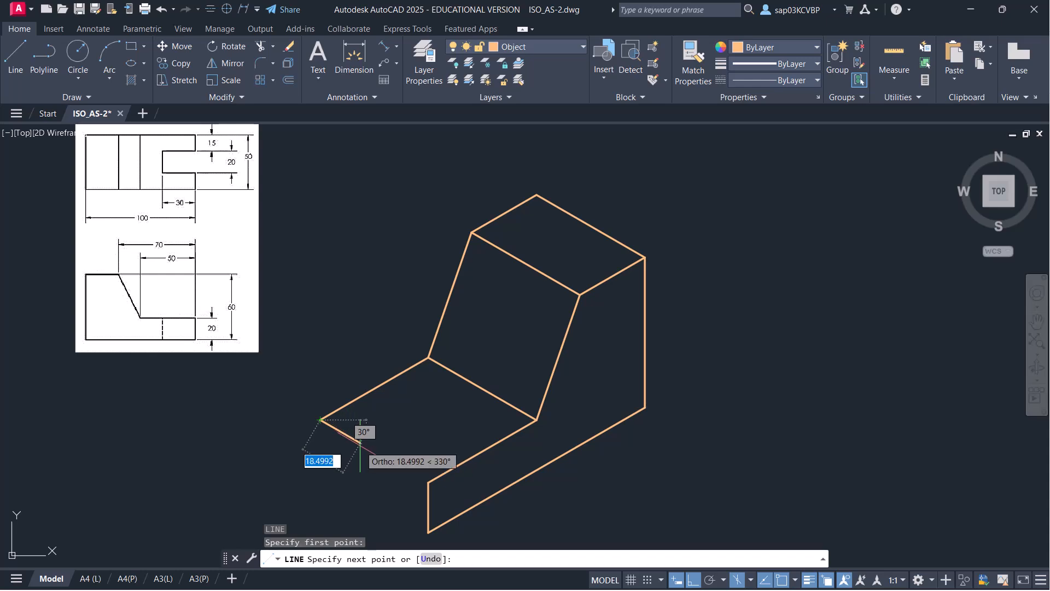
text(15)
key(Return)
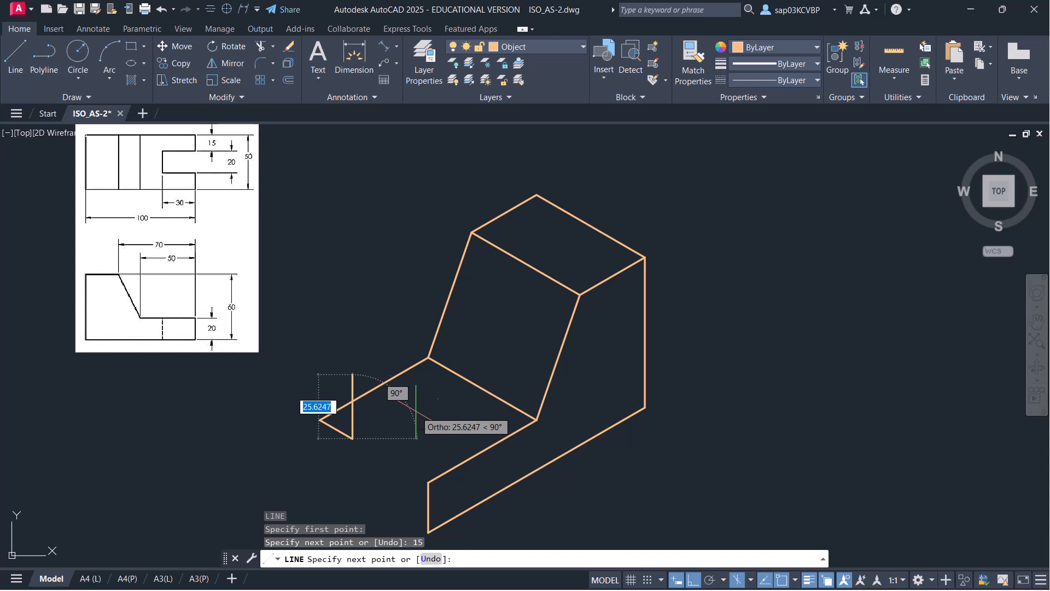
key(F5)
text(30)
key(Return)
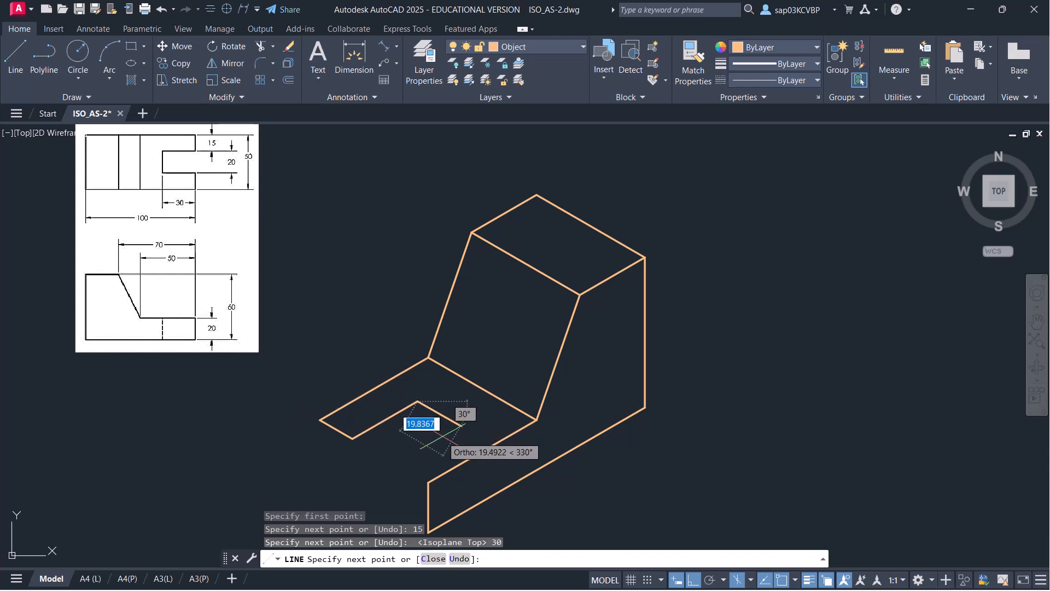
Complete the slot outline with a 20-long line at 330°, a 30-long line at 210°, and a line to the side profile's front corner
text(20)
key(Return)
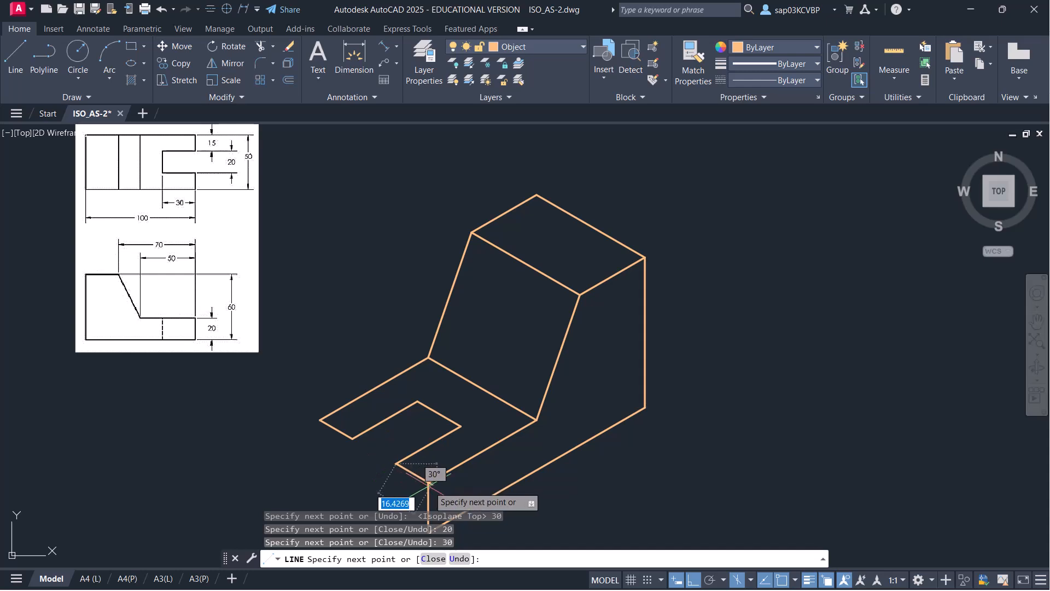
click(428, 483)
key(Return)
Copy the five front-edge and slot lines 20 straight down in the right isoplane
middle_drag(447, 465, 448, 404)
text(co)
key(Return)
click(459, 363)
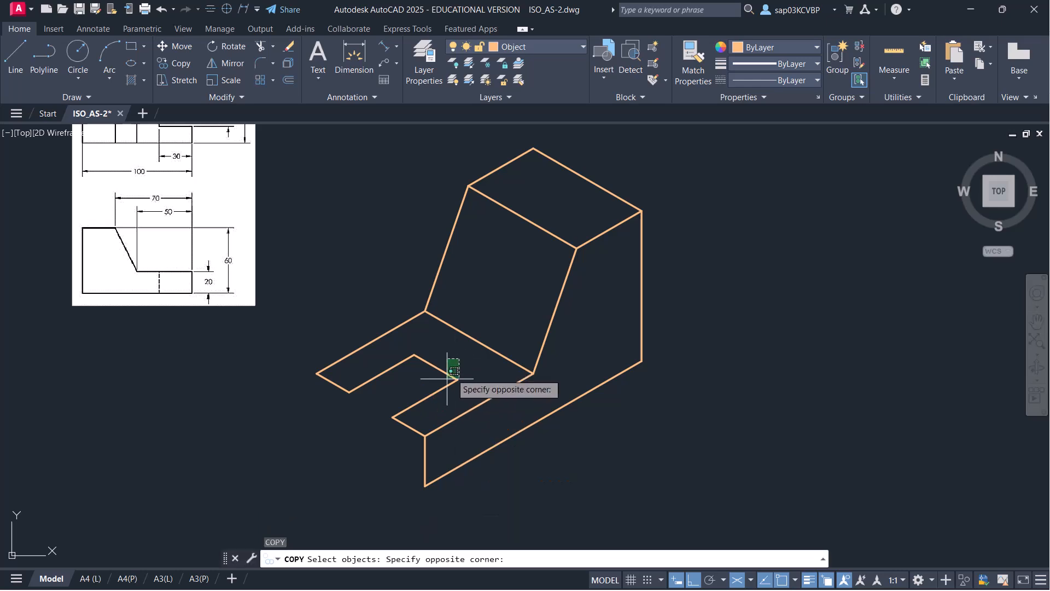
click(402, 412)
click(417, 430)
click(385, 436)
click(432, 432)
click(295, 418)
key(Return)
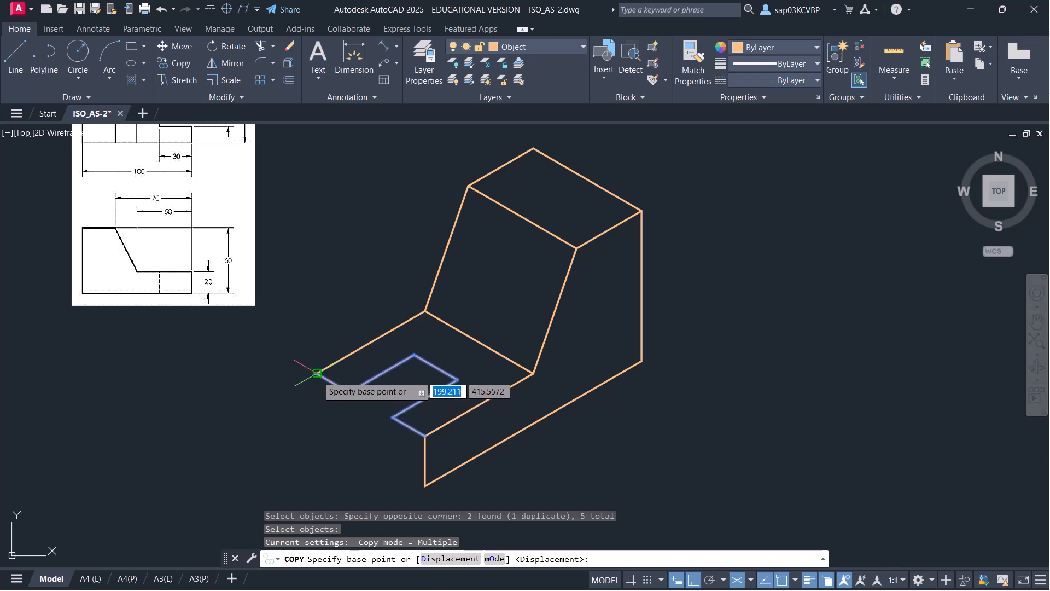
click(317, 373)
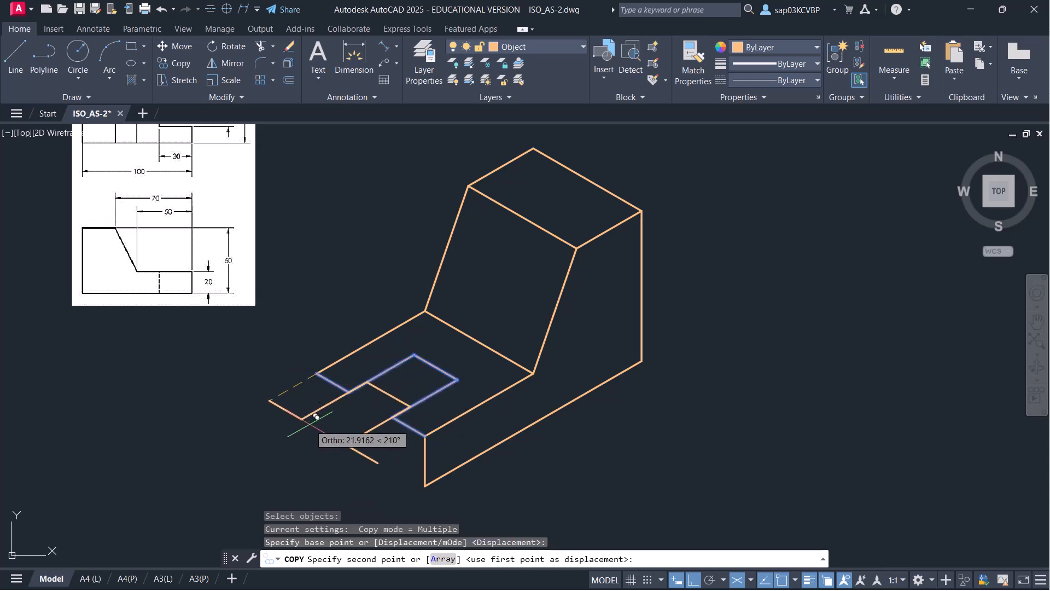
key(F5)
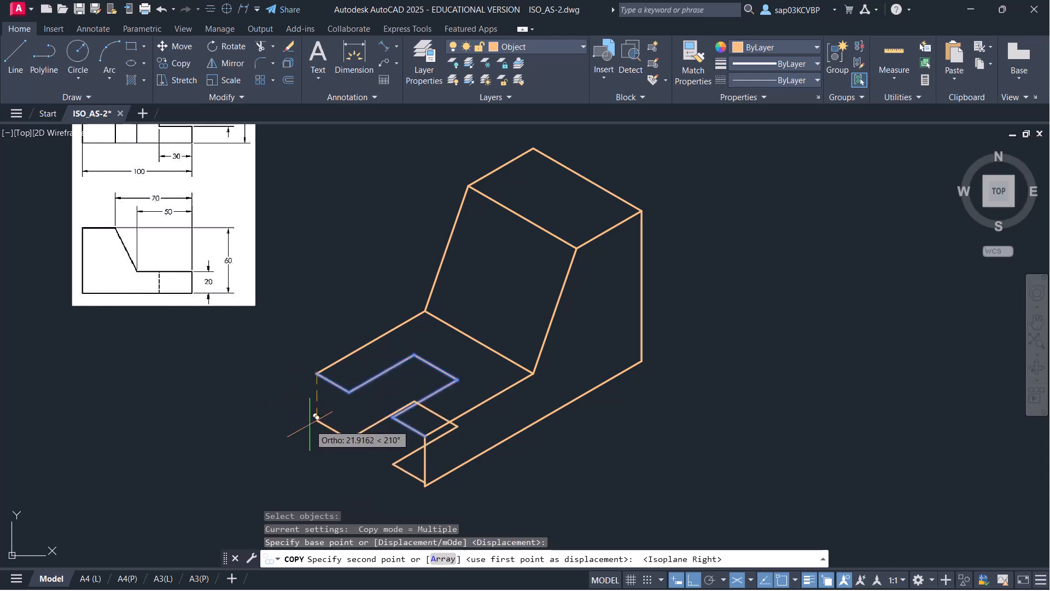
text(20)
key(Return)
key(Return)
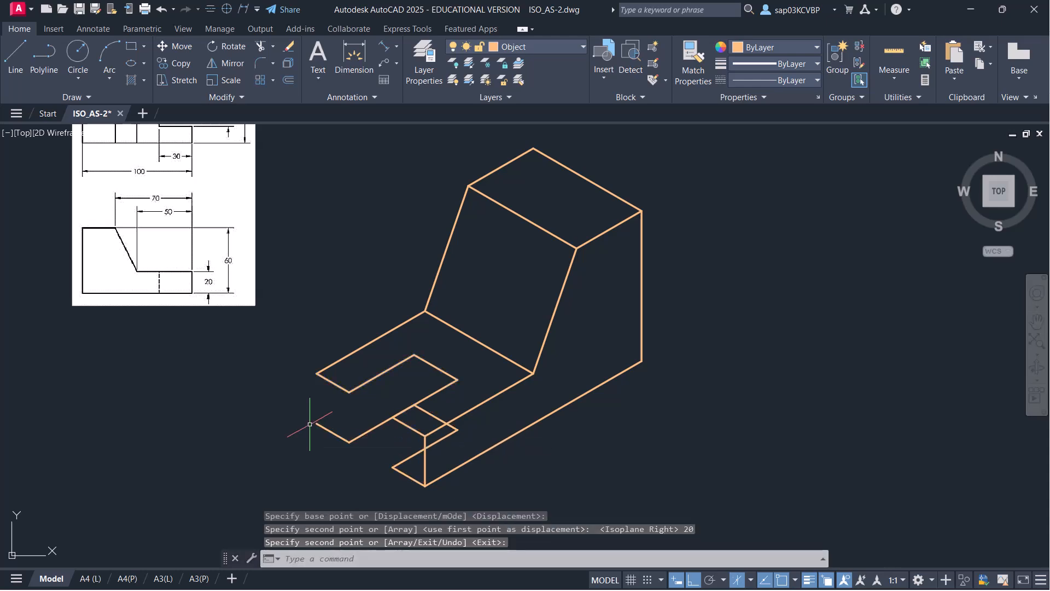
Start a vertical line downward from the leftmost corner of the slotted face
text(l)
key(Return)
scroll(311, 420, up, 2)
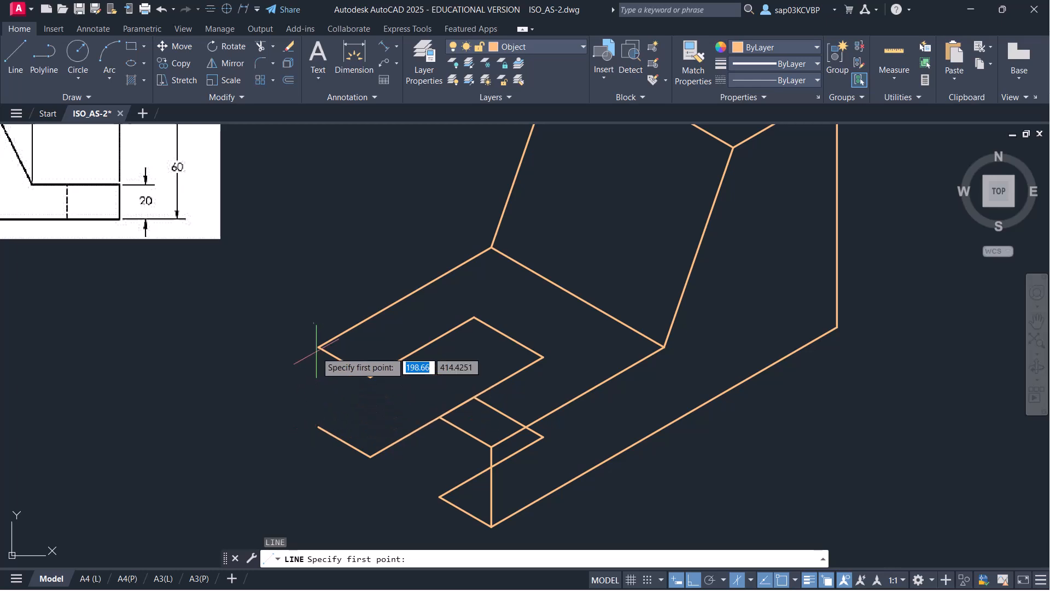
click(319, 347)
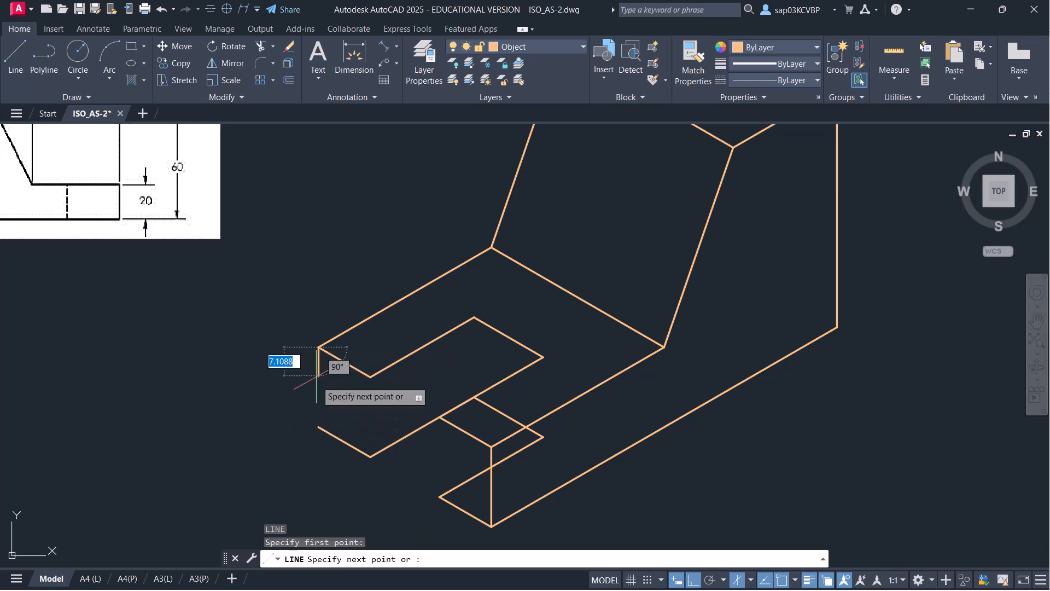
Draw the two vertical edges joining the upper and lower corners of the rear prong's end face
click(318, 426)
key(Return)
key(Return)
click(371, 377)
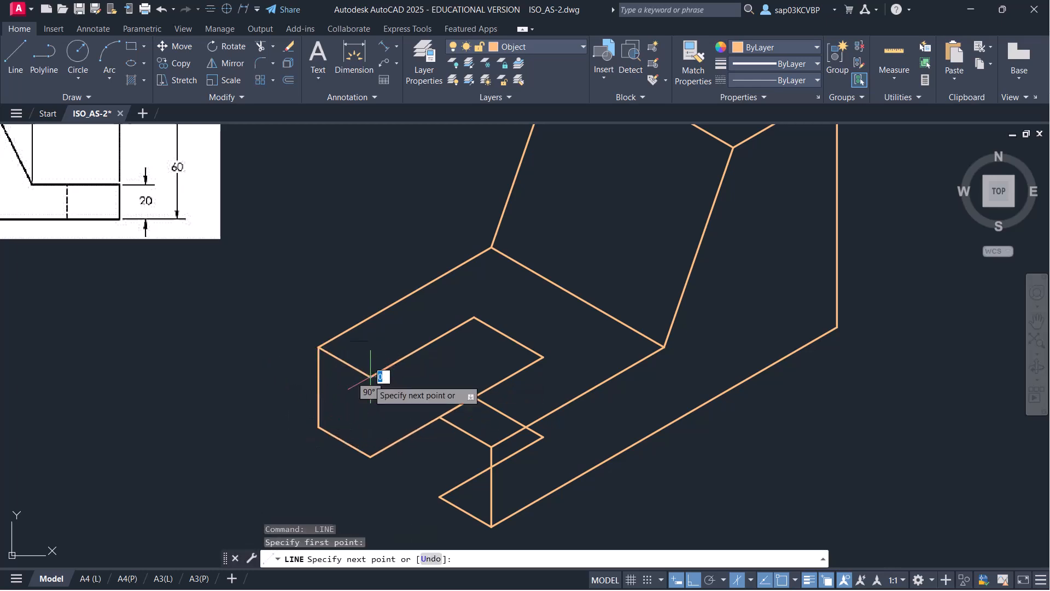
click(371, 455)
key(Return)
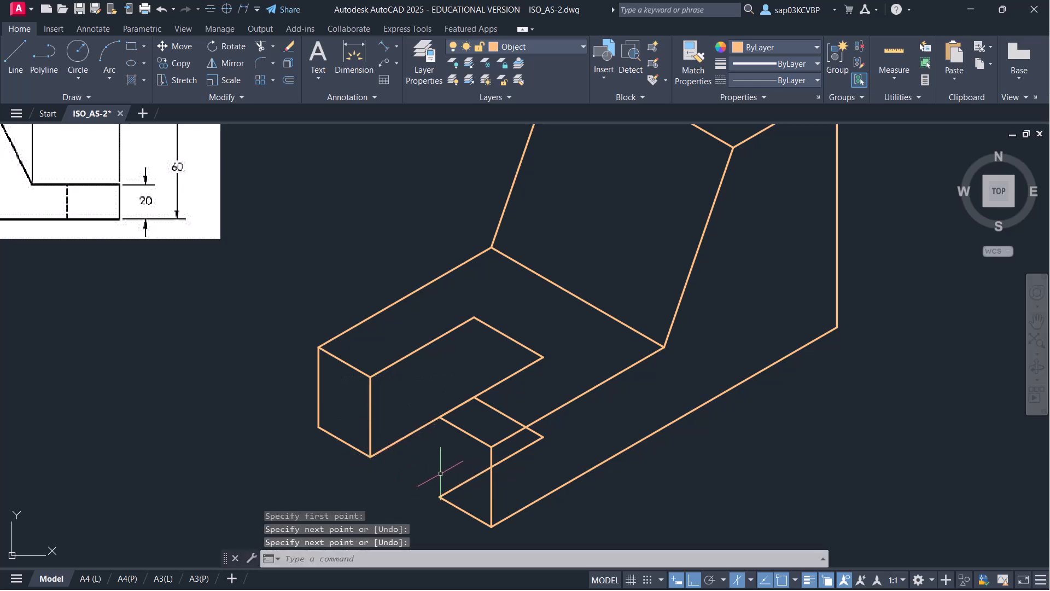
Draw a 20-unit vertical edge upward from the lower inner corner of the front prong's end face
key(Return)
click(439, 496)
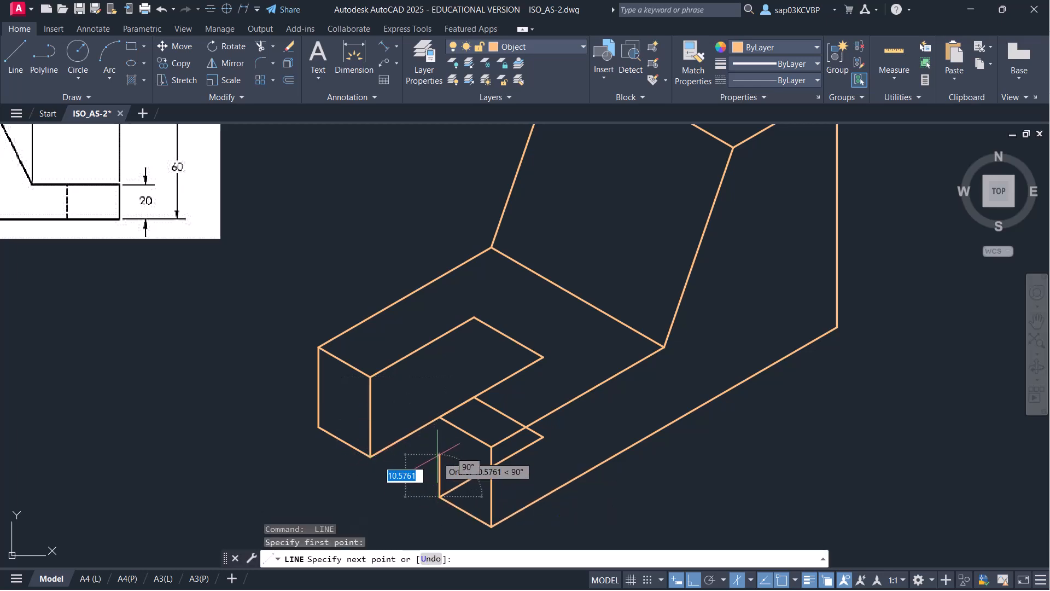
text(20)
key(Return)
key(Return)
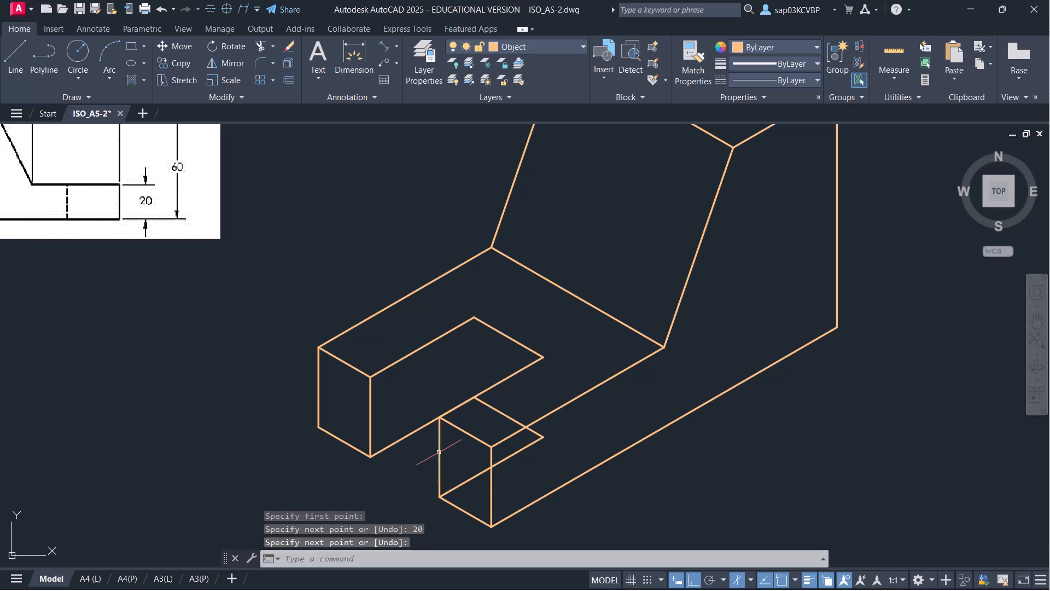
Trim away the hidden lower slot lines that cross the front prong and save the drawing
text(tr)
key(Return)
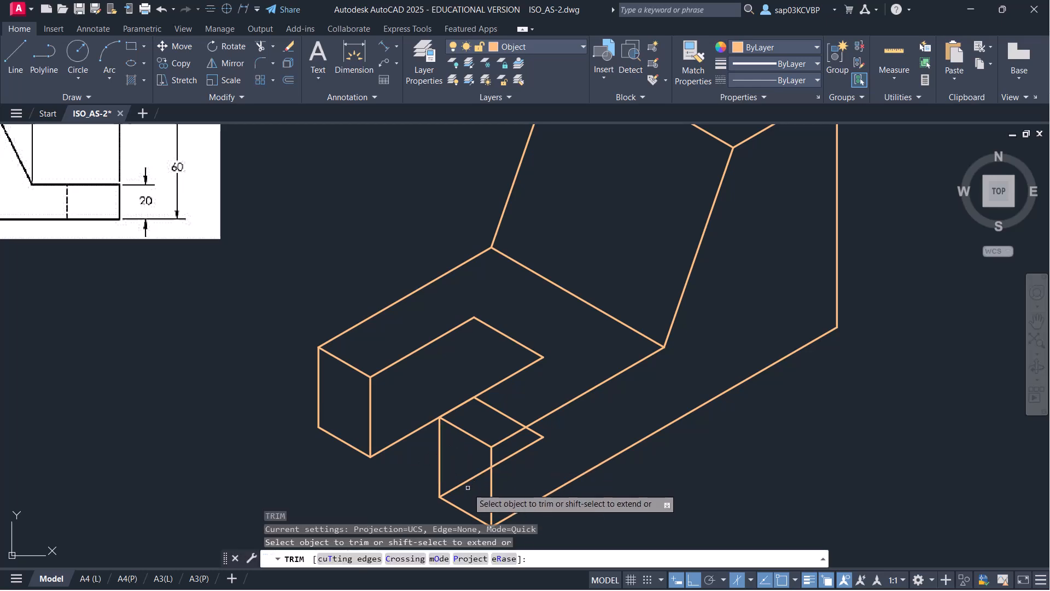
click(467, 480)
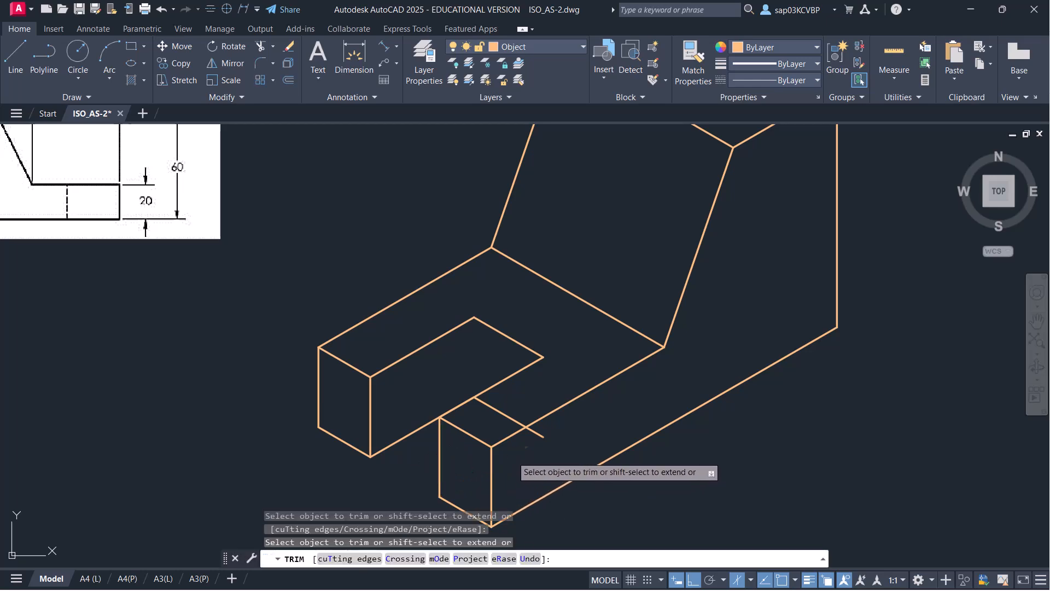
click(531, 437)
click(490, 409)
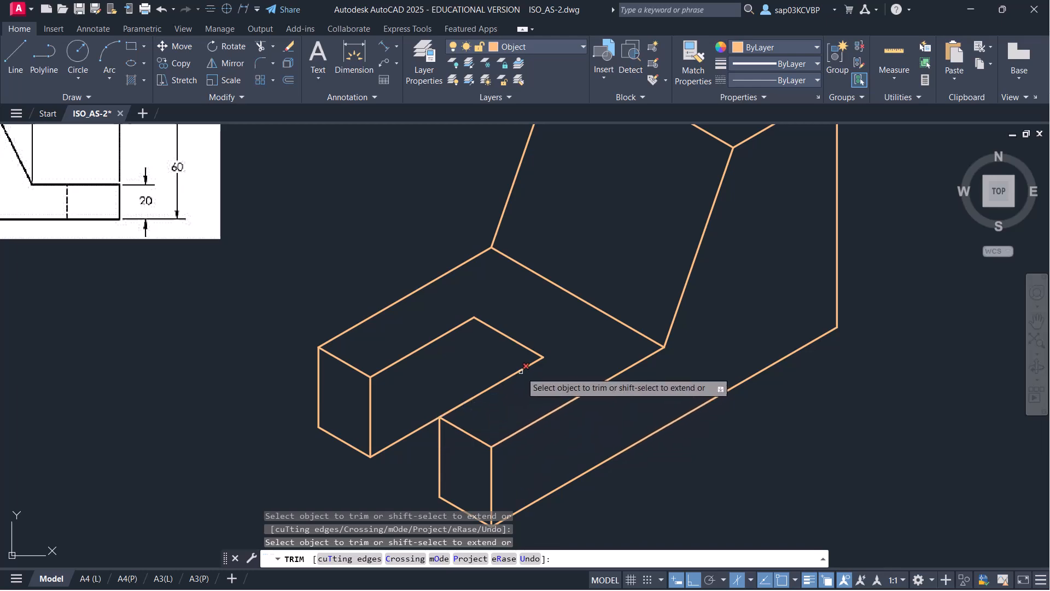
scroll(513, 384, down, 5)
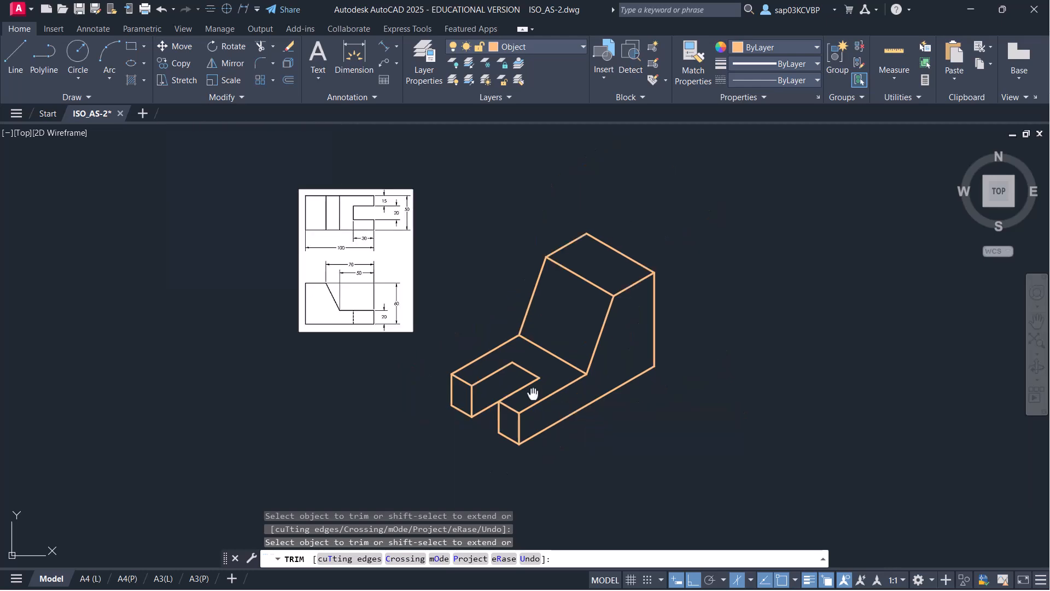
middle_drag(507, 427, 493, 437)
key(Escape)
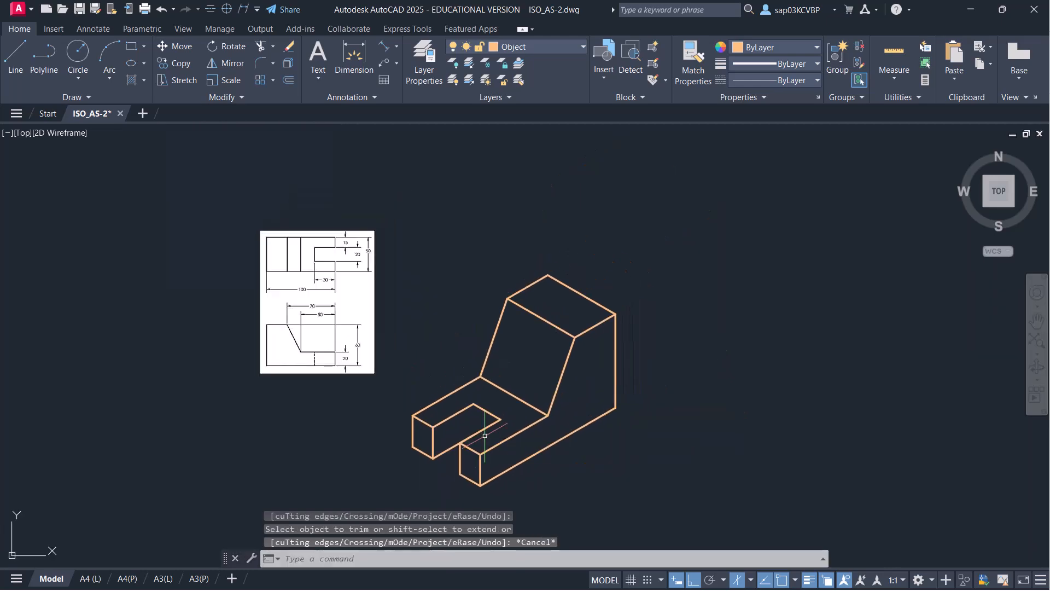
key(ctrl+s)
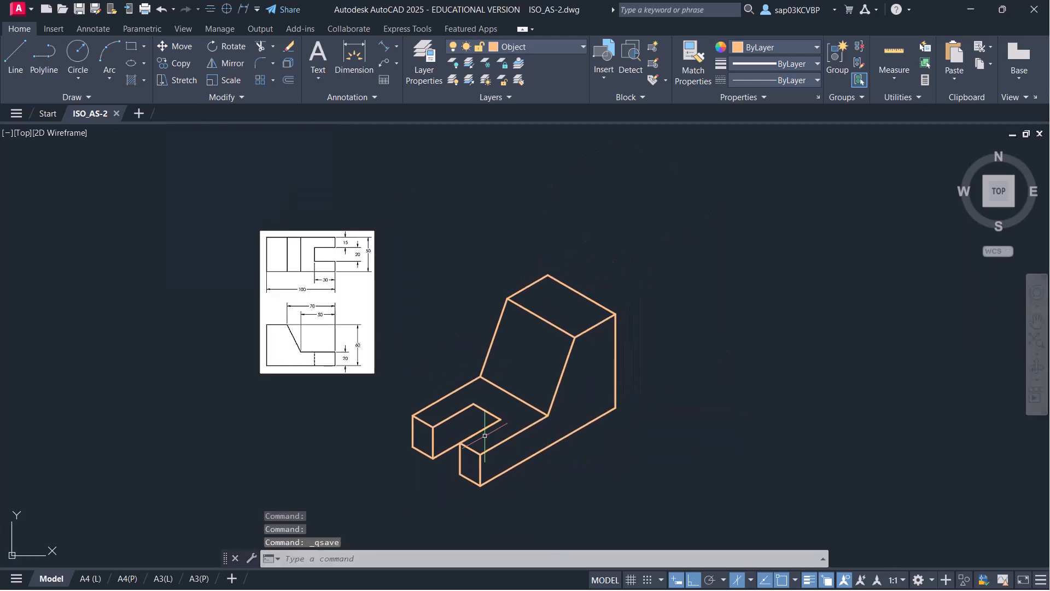
Draw a 20-unit vertical edge down from the slot's rear inner corner and save the drawing
scroll(486, 435, up, 2)
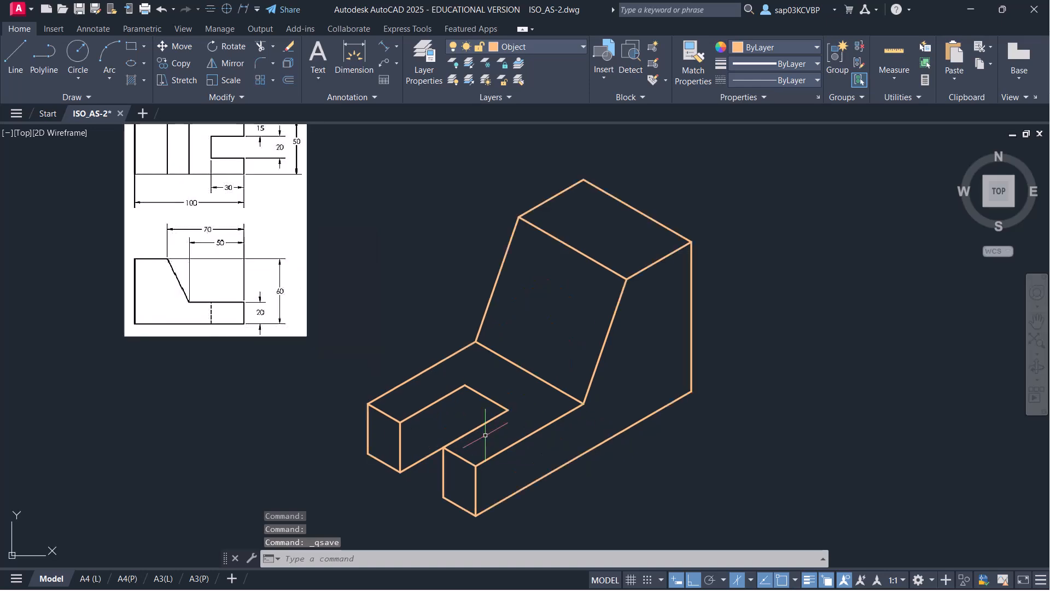
text(l)
key(Return)
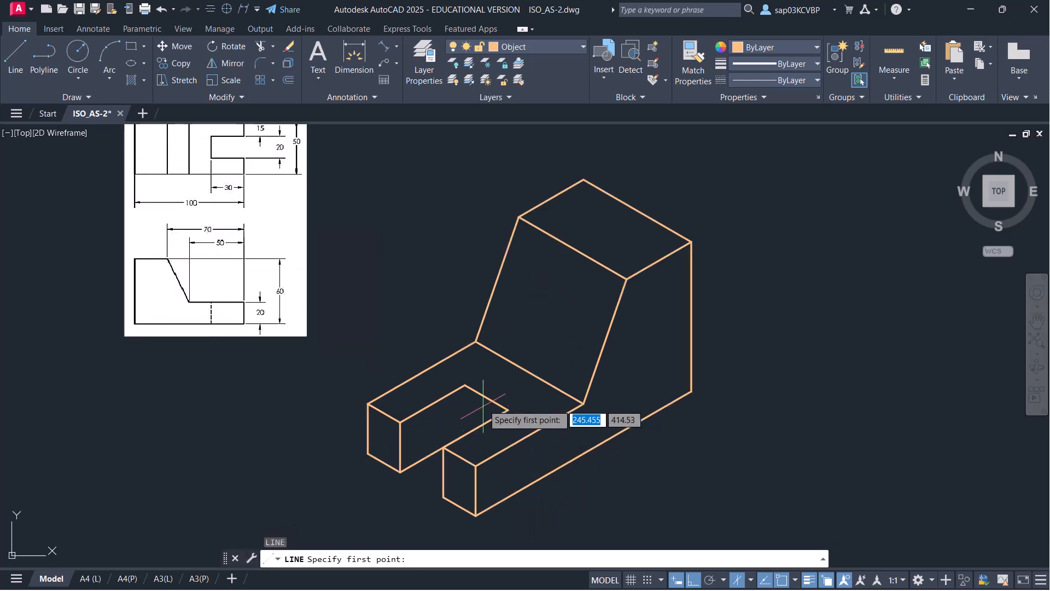
click(464, 385)
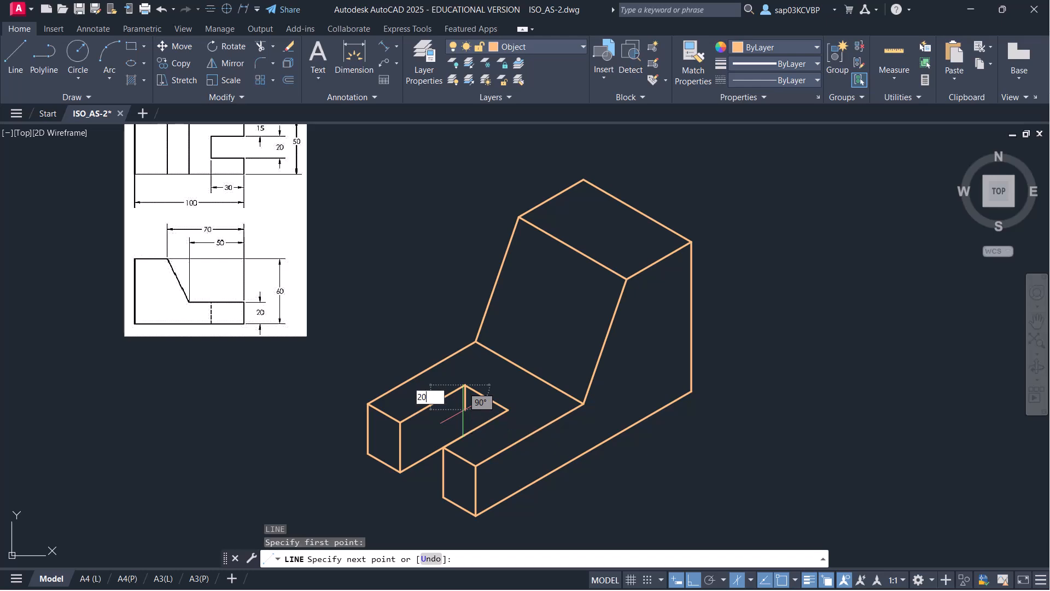
text(20)
key(Return)
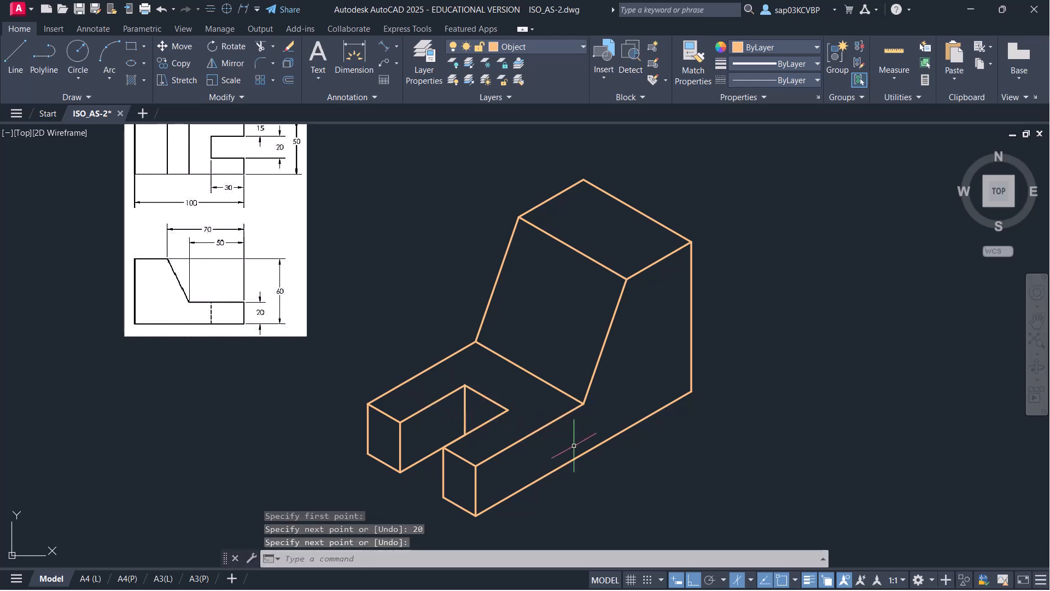
middle_drag(577, 449, 566, 451)
key(Escape)
key(ctrl+s)
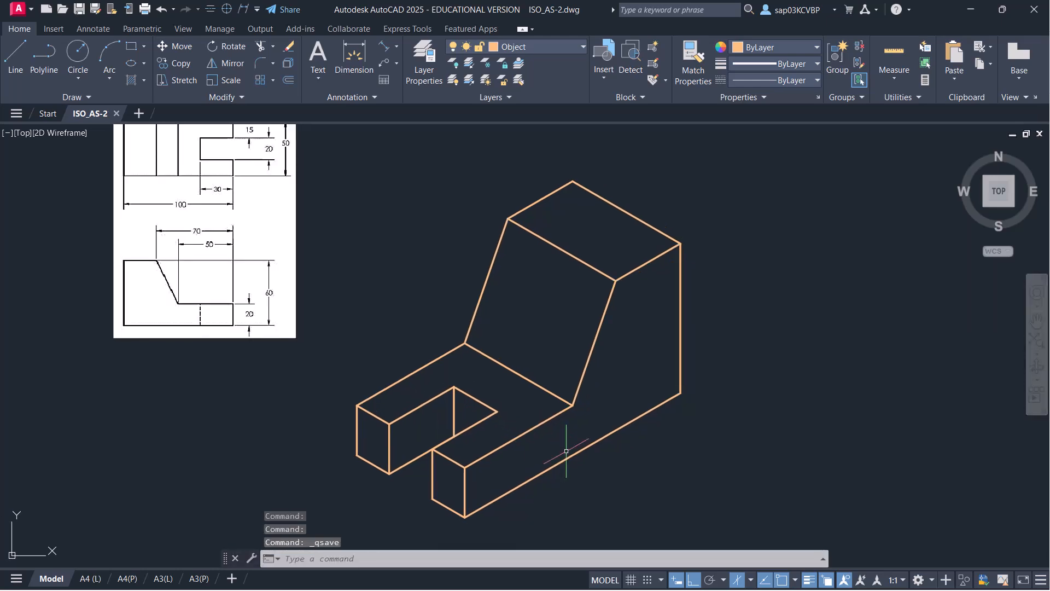
Make Dim the current layer
scroll(535, 330, up, 2)
middle_drag(534, 331, 467, 322)
scroll(510, 328, down, 2)
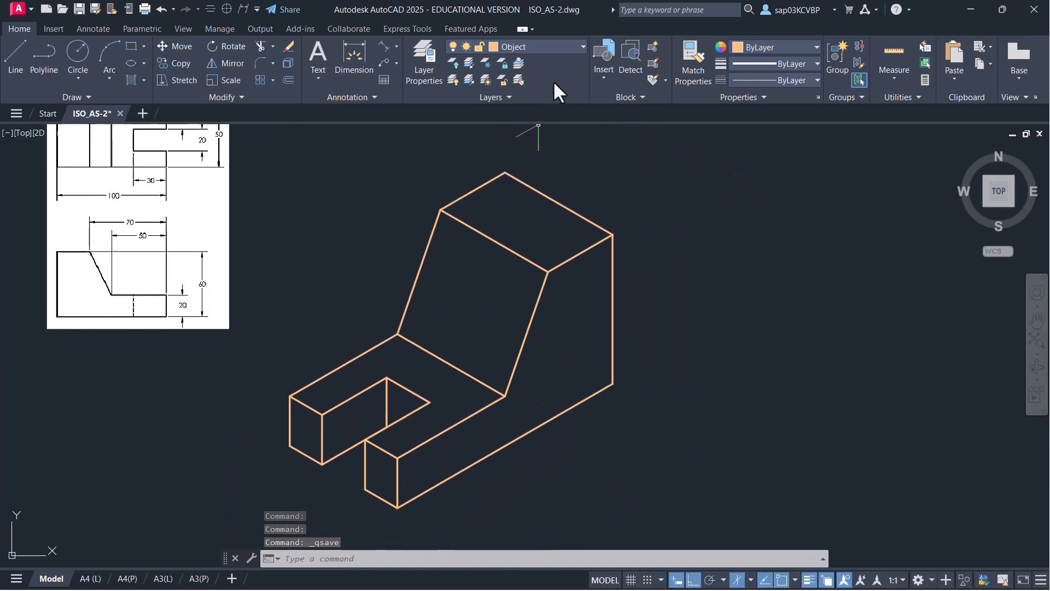
click(558, 46)
click(530, 114)
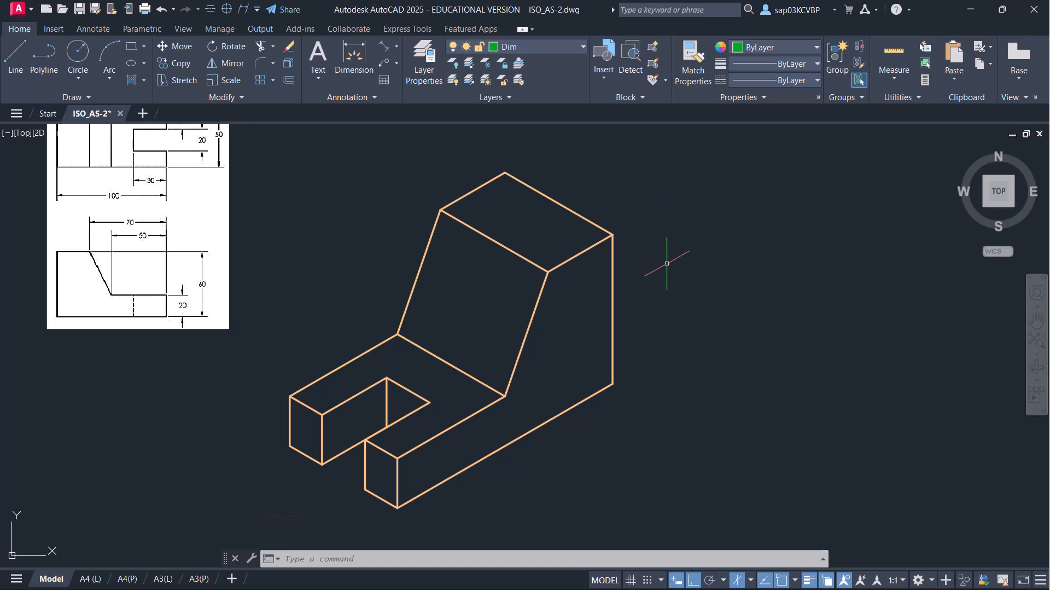
Add an aligned dimension to the block's full-height vertical edge, placed outside the outline
click(380, 45)
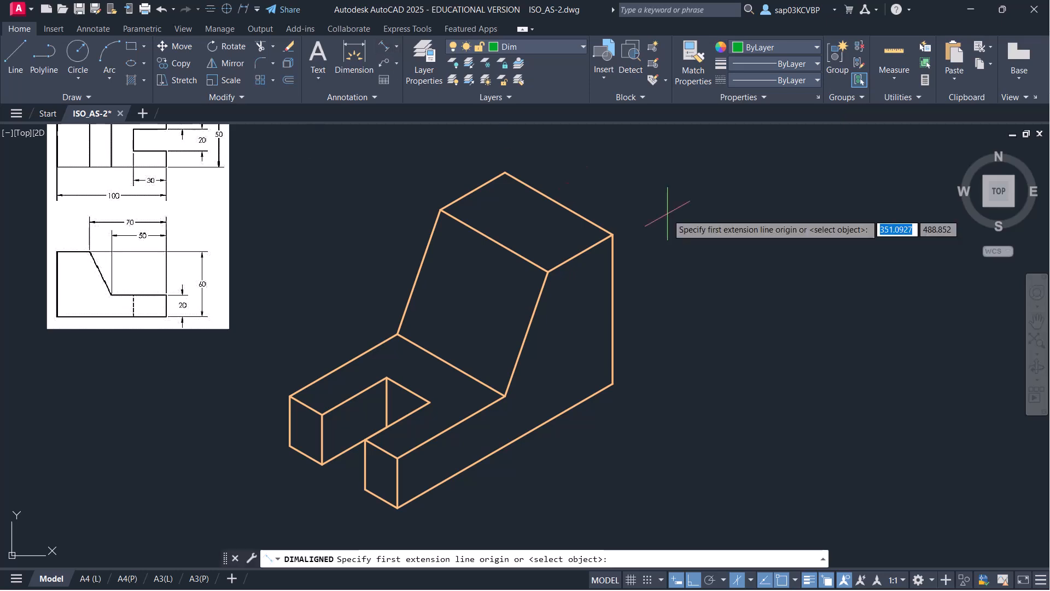
click(613, 236)
click(613, 383)
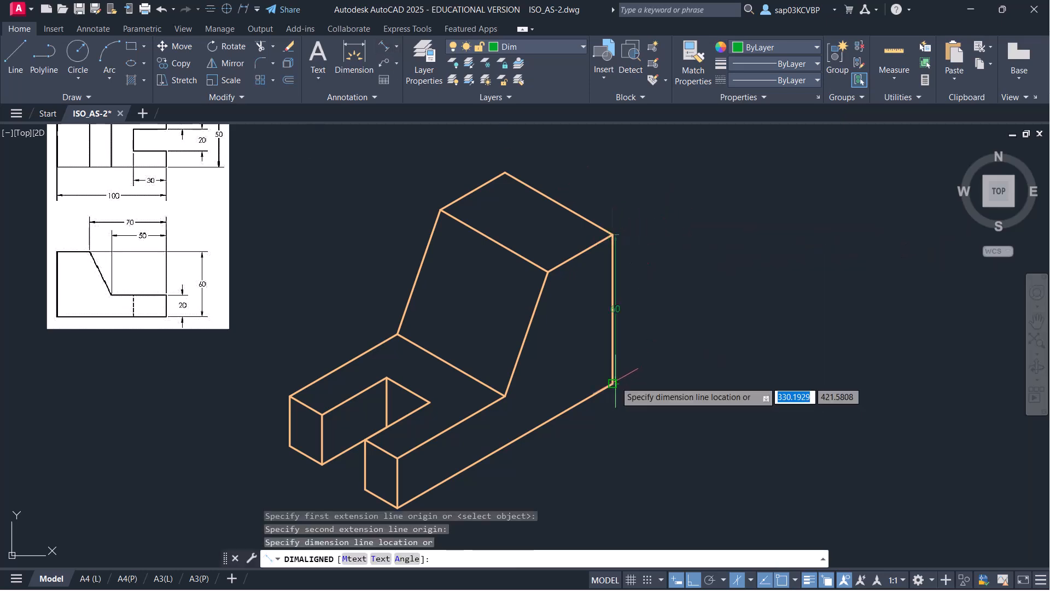
click(650, 319)
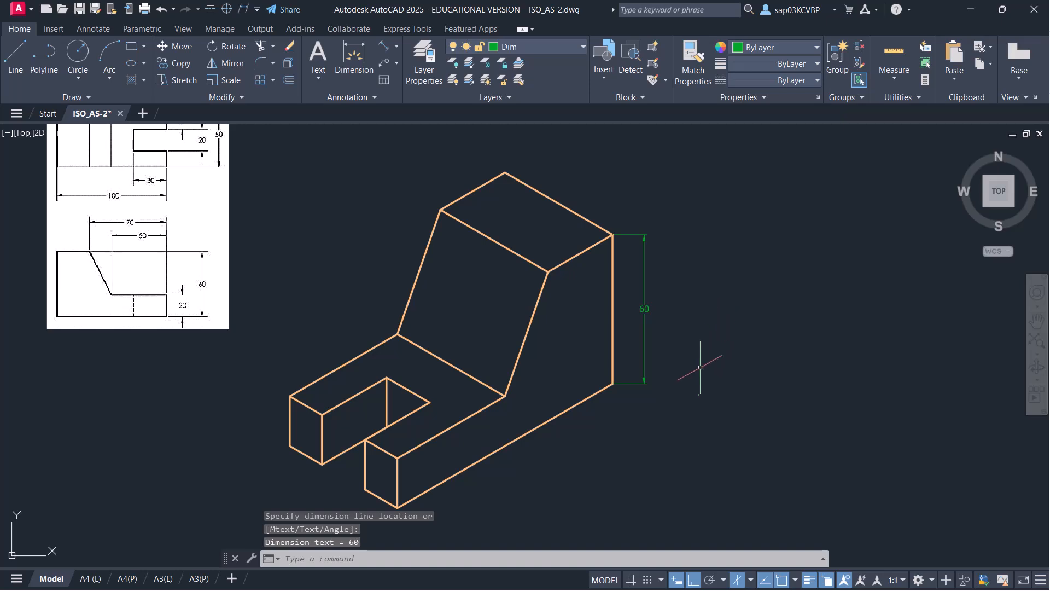
Add an aligned dimension along the front prong's upper outer edge, up to the foot of the slope
mouse_move(472, 406)
middle_down()
mouse_move(549, 370)
mouse_move(554, 349)
middle_up()
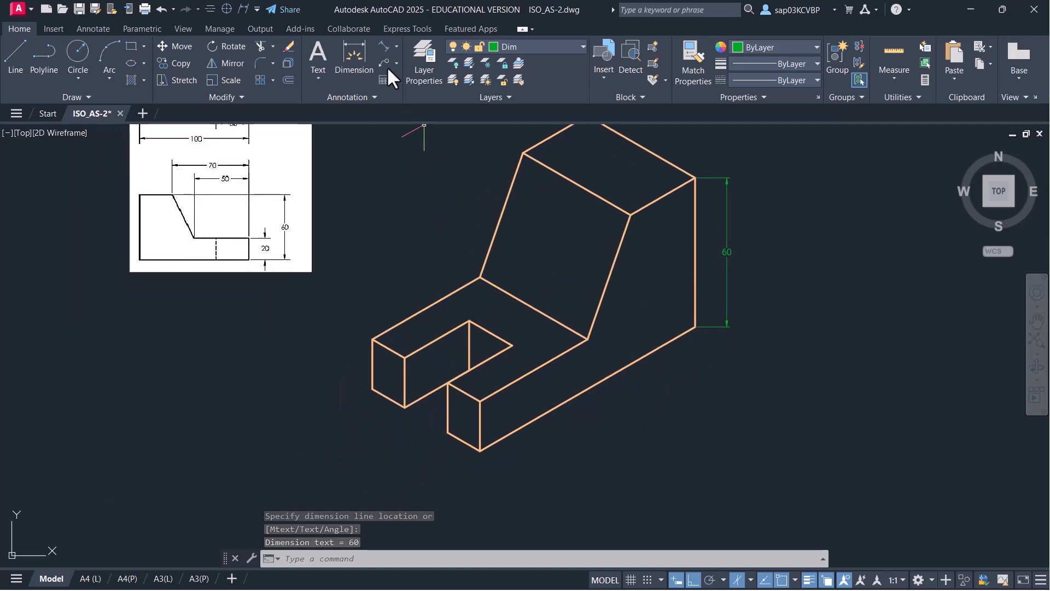
click(385, 48)
scroll(542, 383, up, 2)
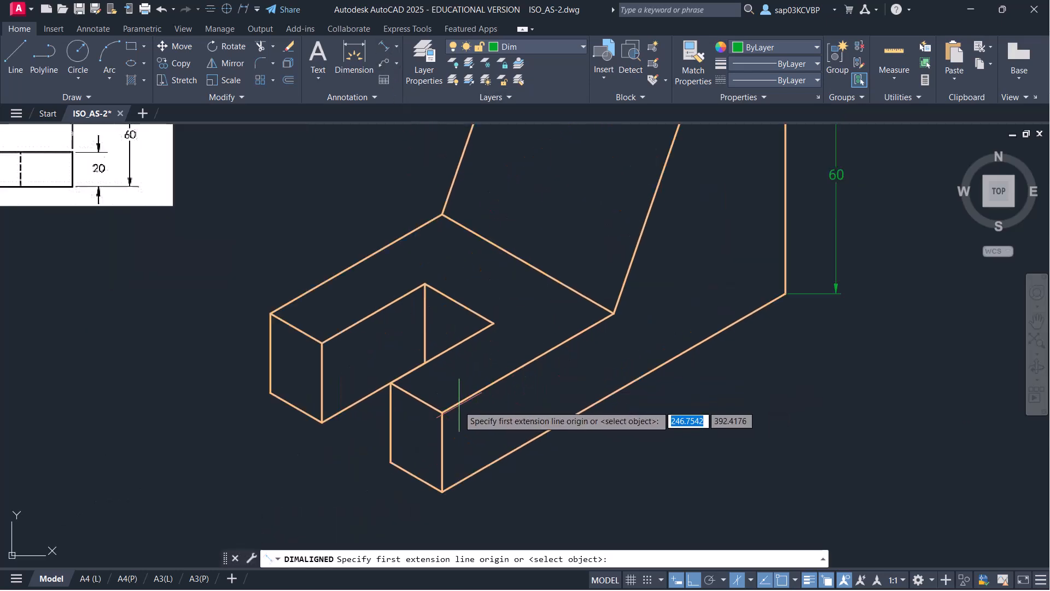
click(442, 412)
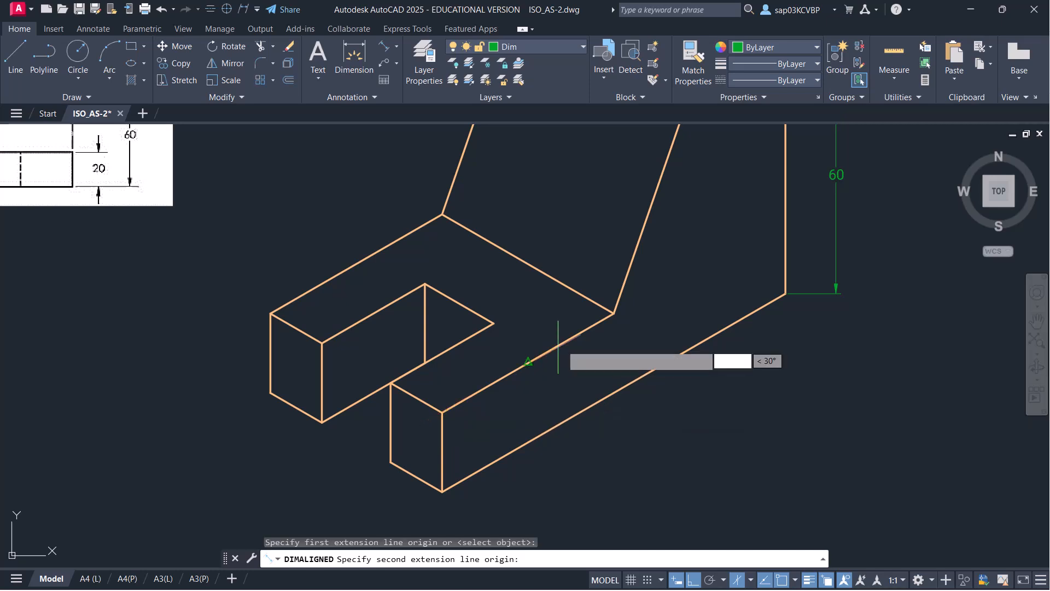
click(614, 313)
click(559, 376)
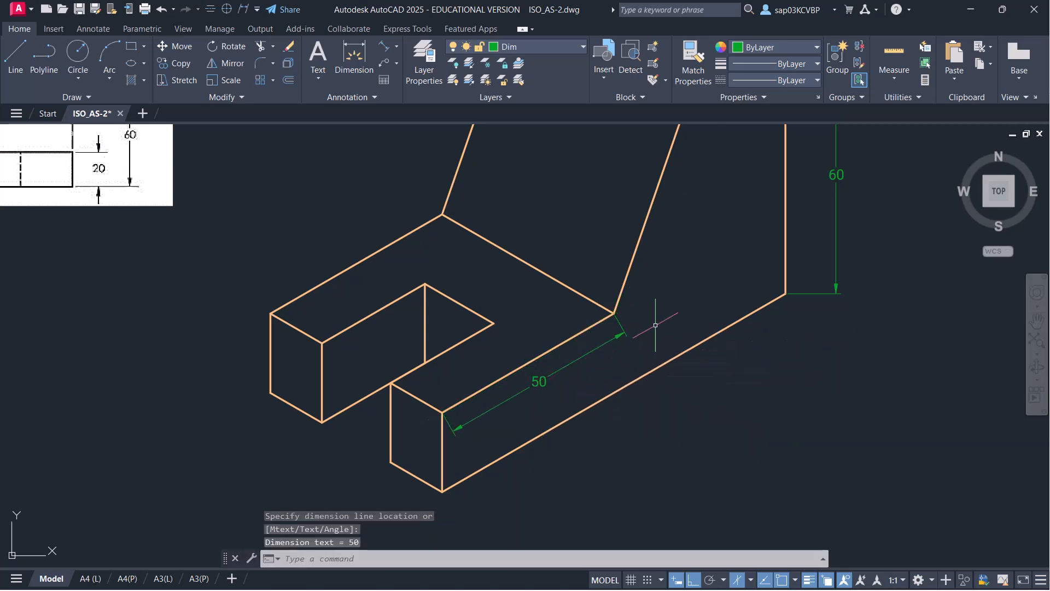
scroll(656, 328, down, 3)
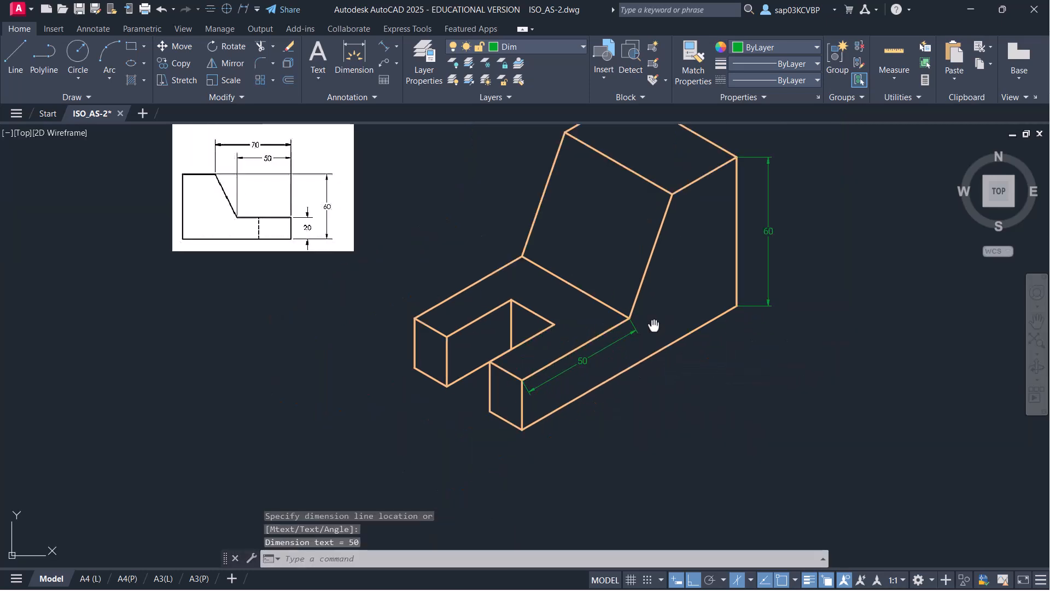
Add an aligned dimension from the front prong's upper outer corner to the point projected below the slope's upper corner, outside the shorter dimension
click(386, 50)
scroll(487, 444, up, 4)
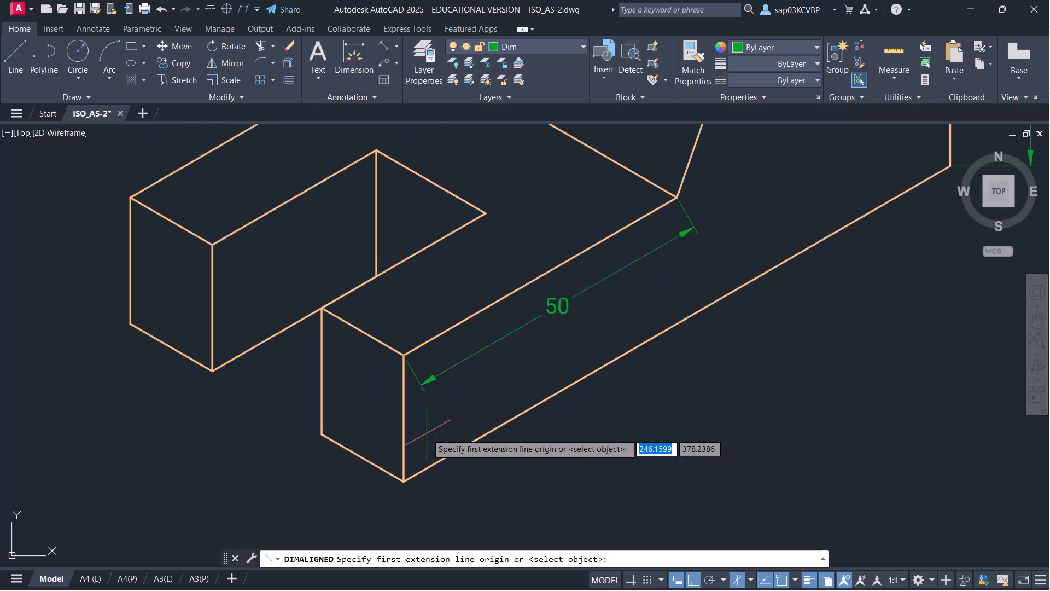
click(404, 354)
scroll(630, 290, down, 4)
scroll(630, 290, up, 2)
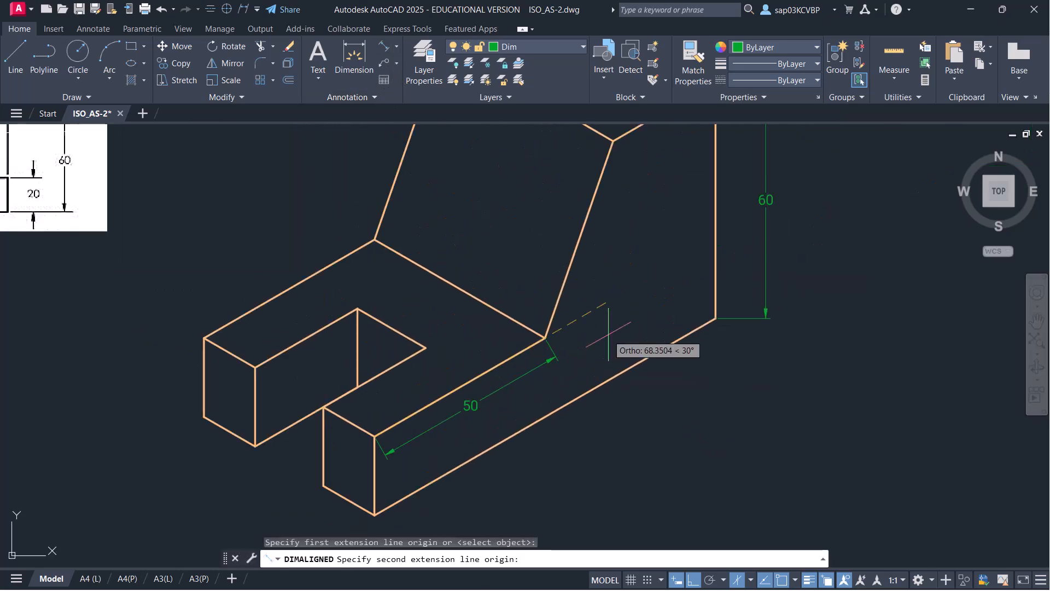
click(614, 141)
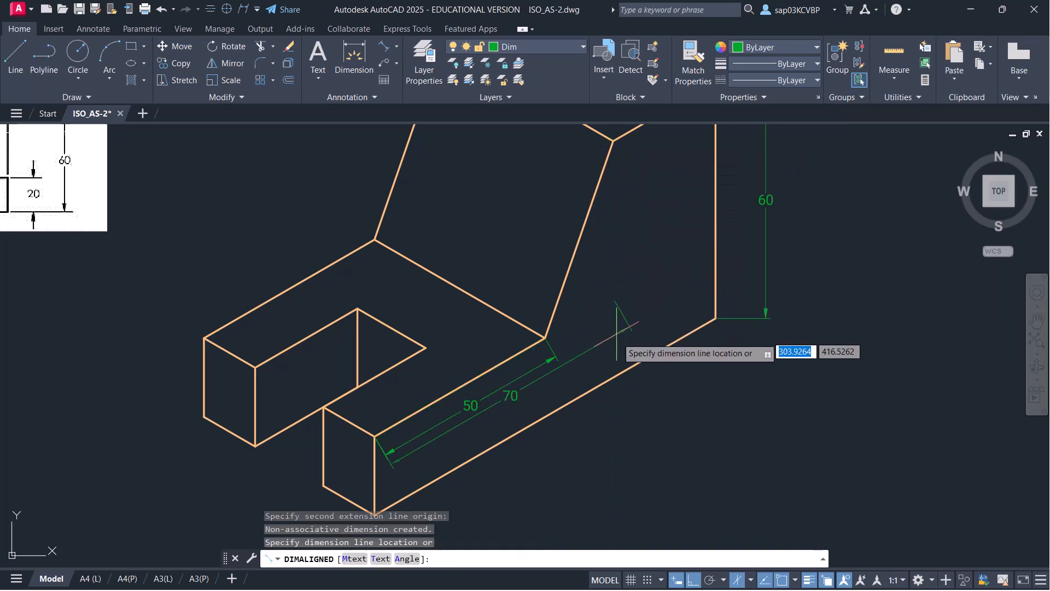
click(619, 349)
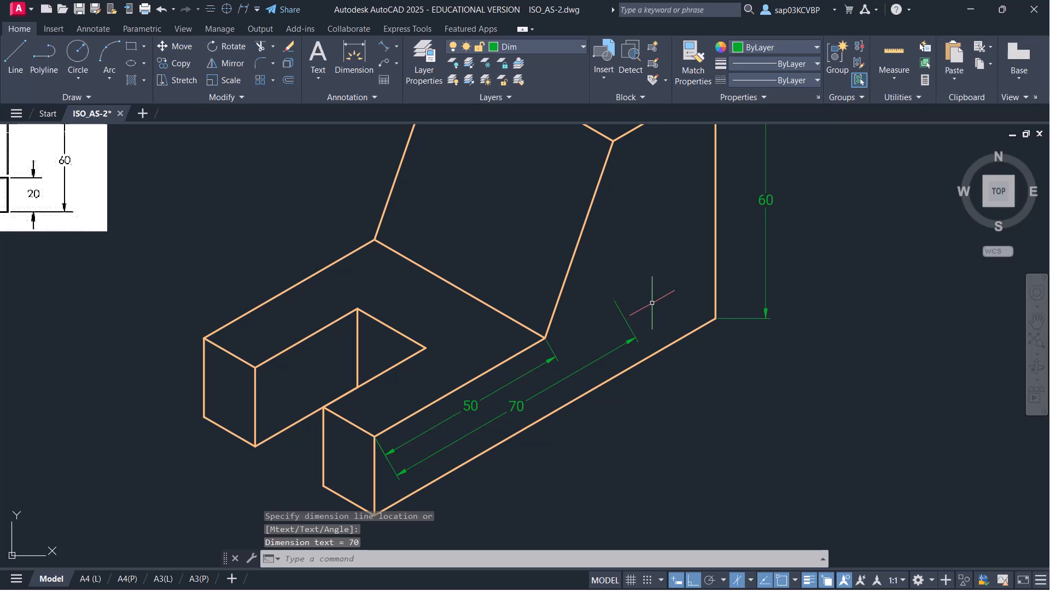
scroll(652, 302, down, 2)
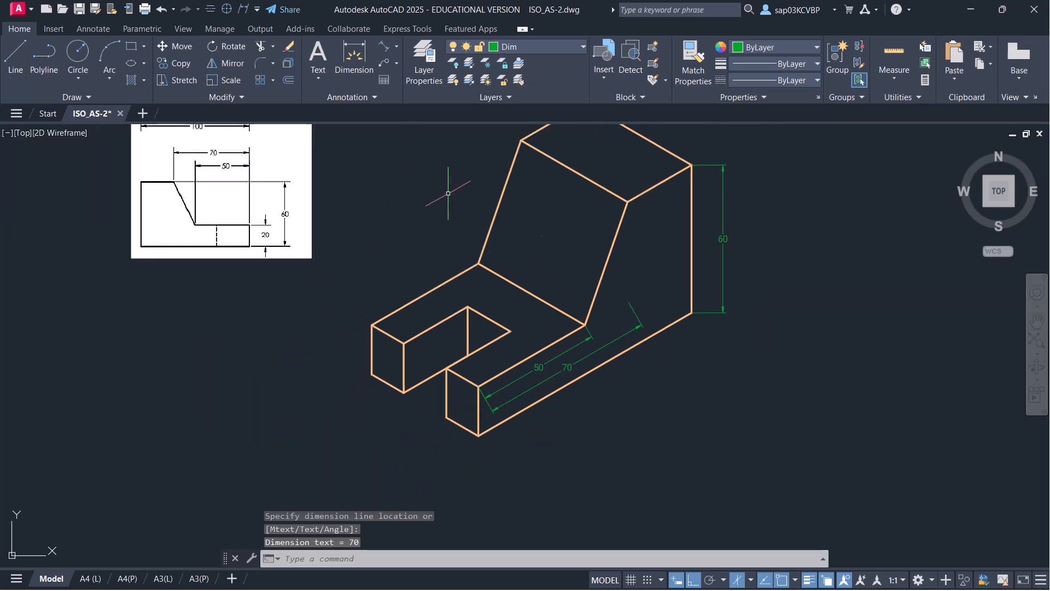
Add an aligned dimension along the block's full bottom edge, placed below the outline
click(383, 47)
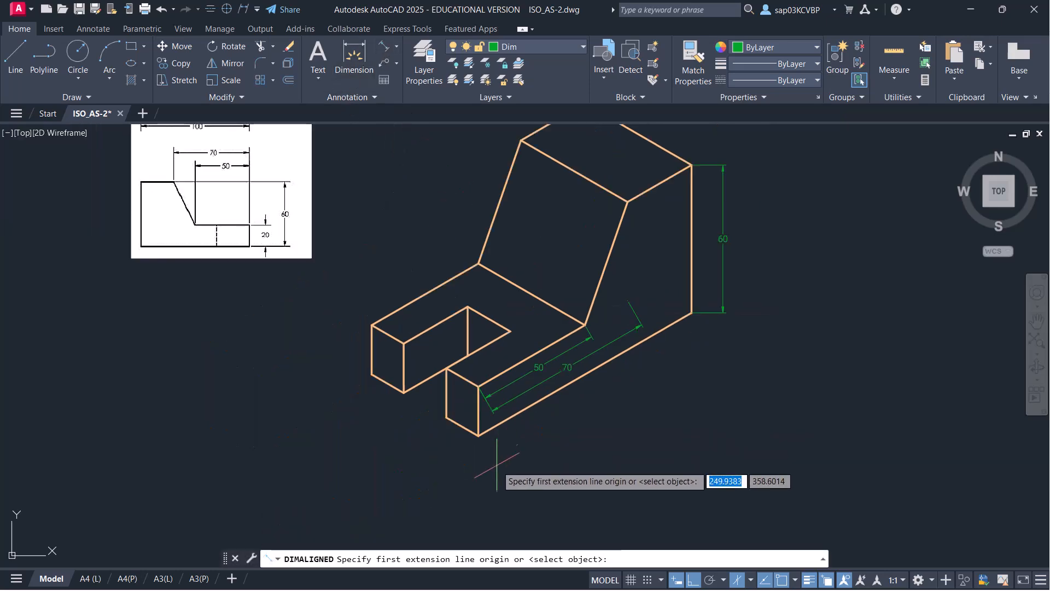
click(479, 435)
click(693, 312)
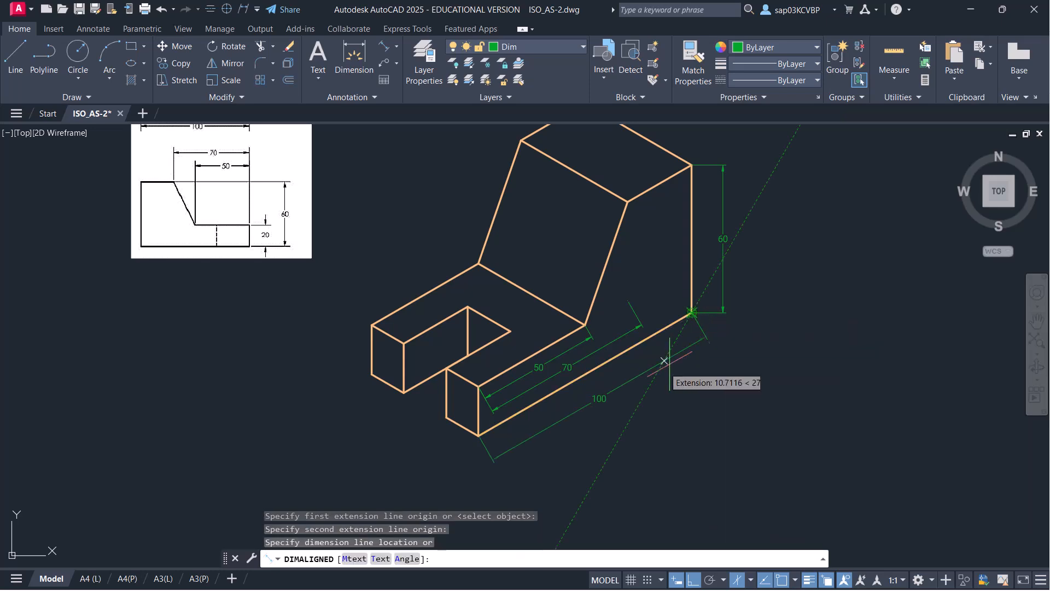
click(700, 364)
scroll(696, 511, down, 1)
middle_drag(723, 456, 686, 489)
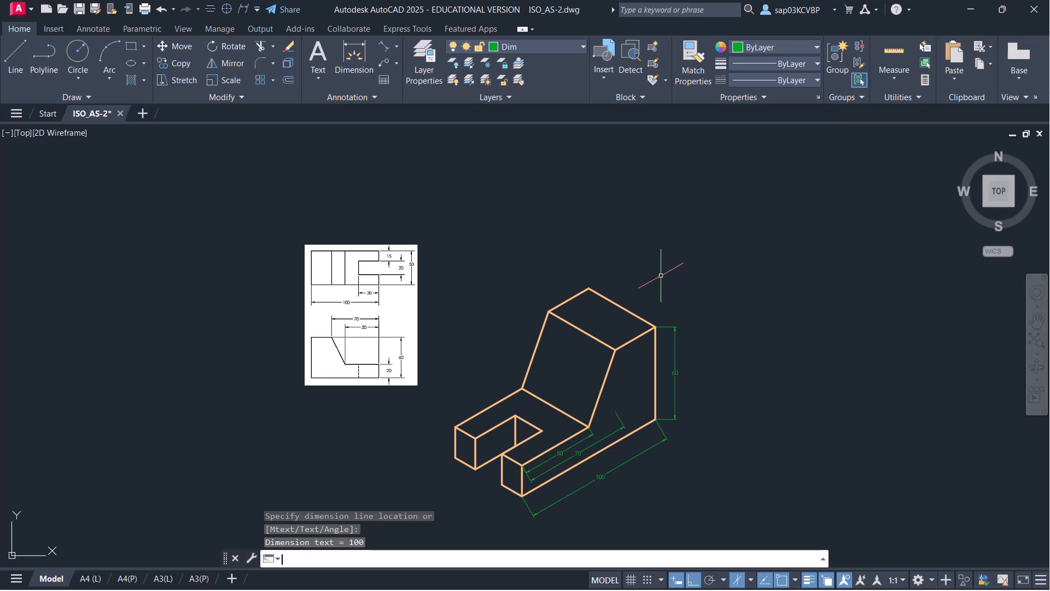
Switch to the left isoplane, add an aligned dimension along the top face's long rear edge, and select that dimension
key(F5)
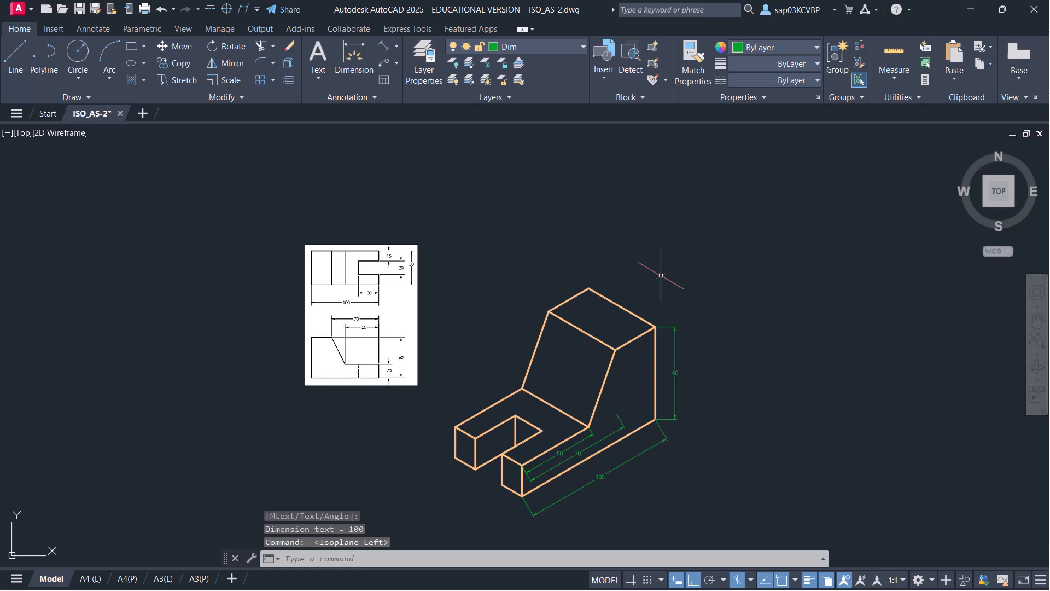
click(385, 47)
scroll(717, 317, up, 2)
click(618, 331)
click(512, 269)
click(569, 263)
click(582, 272)
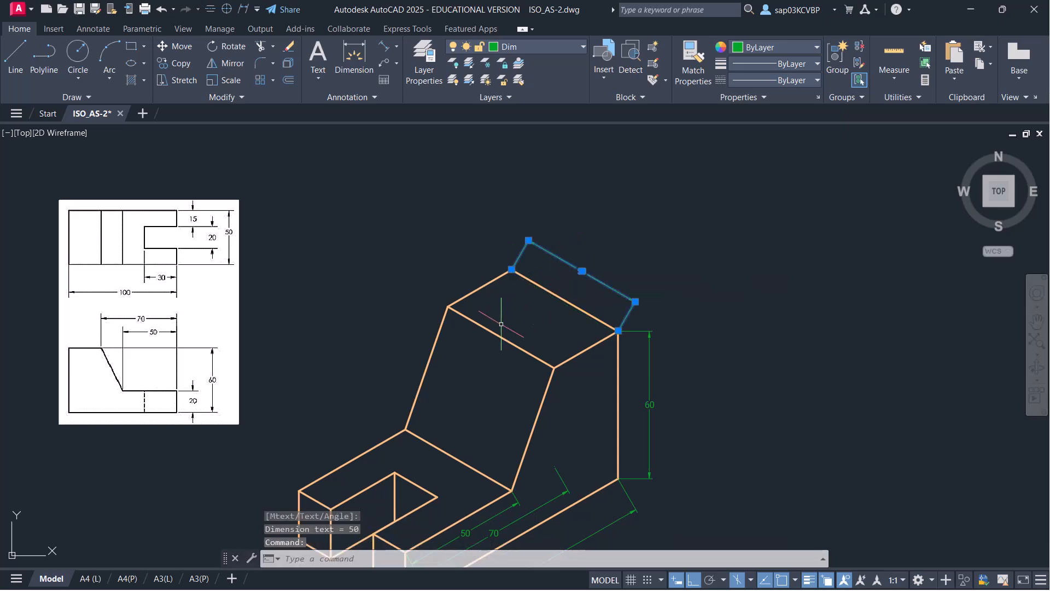
Oblique the dimension along the top face's long rear edge at 30°
key(Escape)
middle_drag(507, 344, 579, 259)
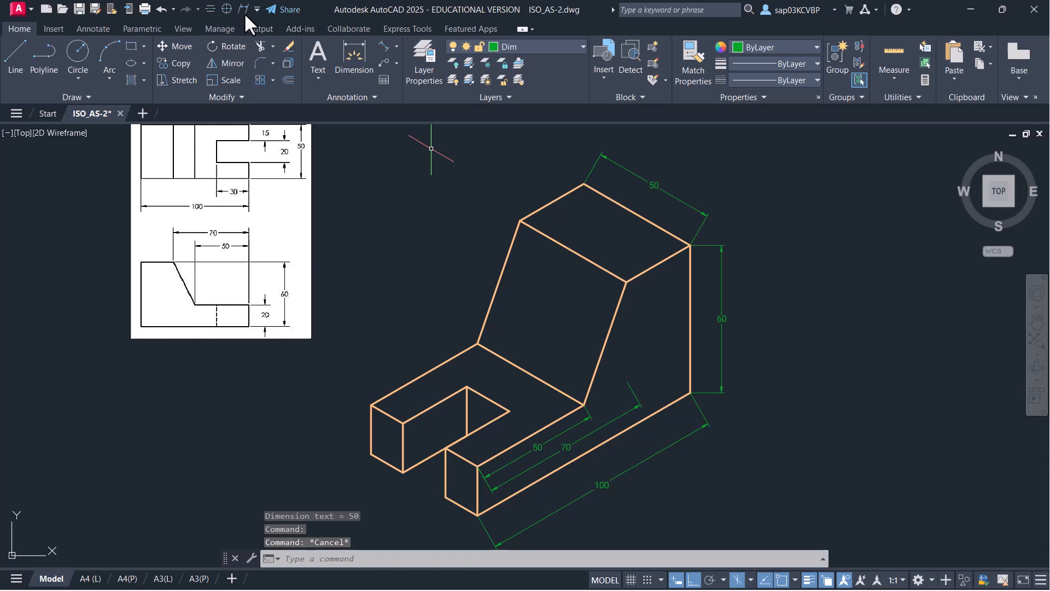
click(680, 194)
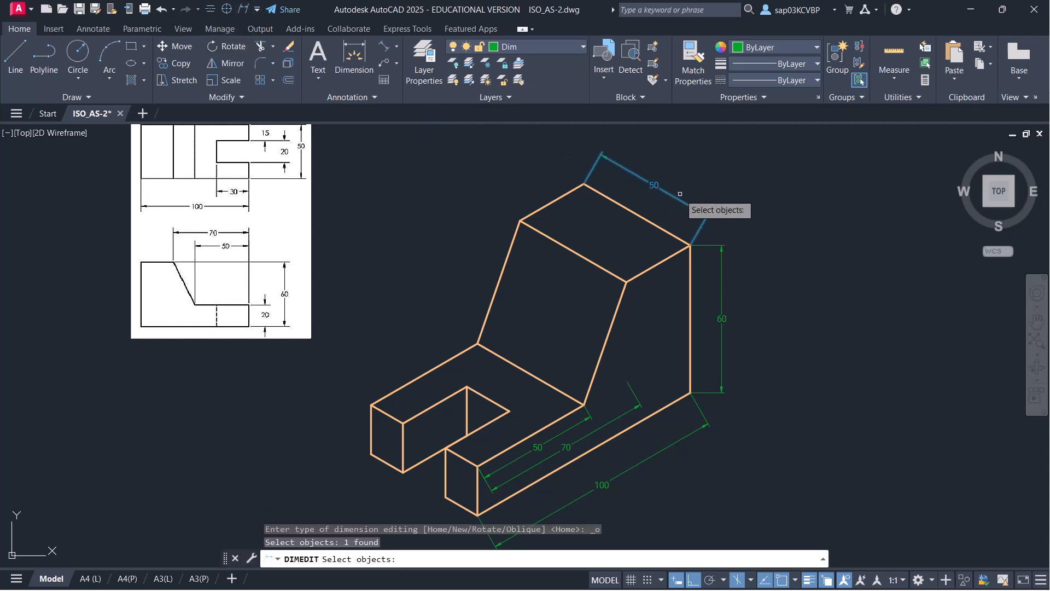
key(Return)
key(Return)
Oblique the block's overall height dimension at 30°
key(Return)
text(O)
key(Return)
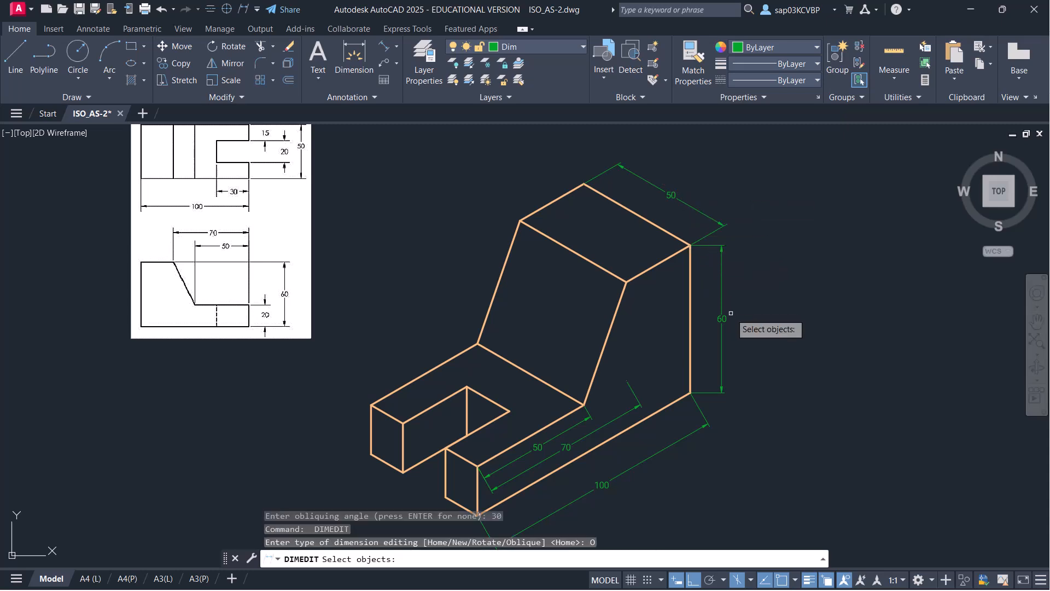
click(723, 318)
key(Return)
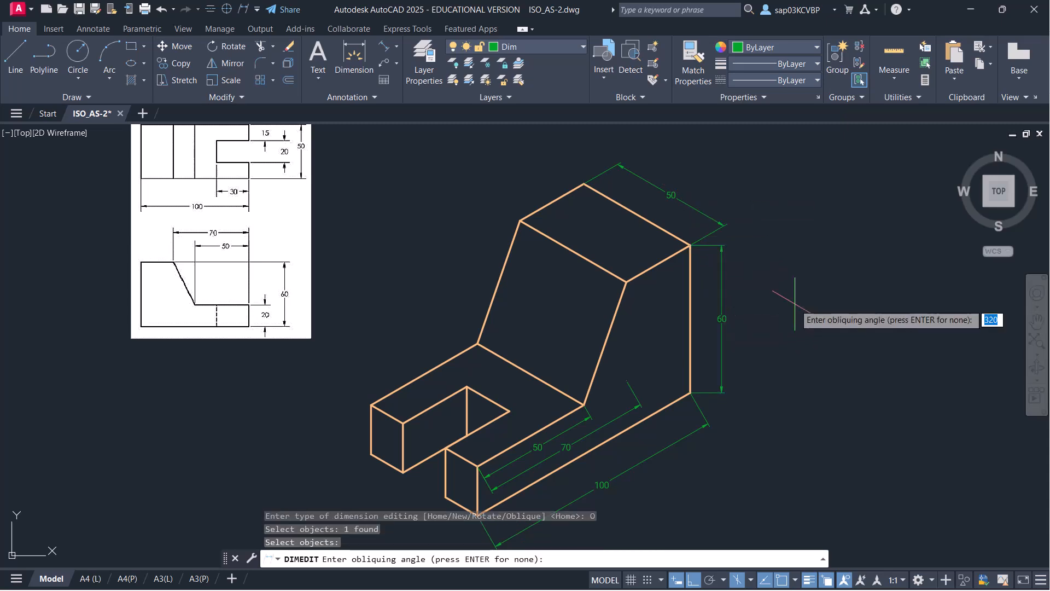
key(Return)
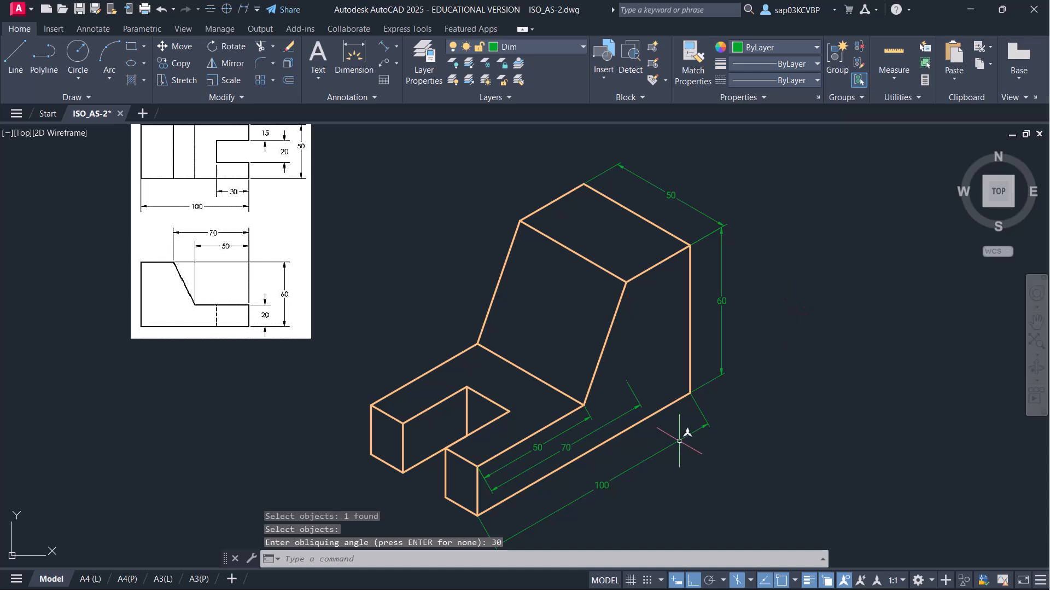
Oblique the three length dimensions along the block's long front side at 270° and save the drawing
key(Return)
click(697, 557)
click(628, 502)
click(579, 456)
click(579, 455)
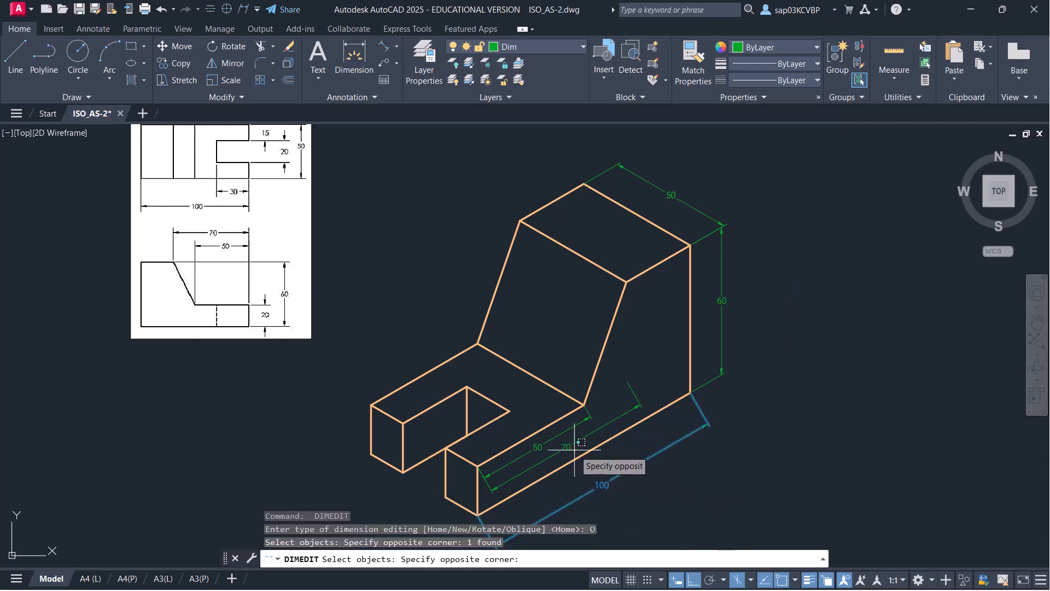
click(602, 429)
click(552, 436)
click(540, 445)
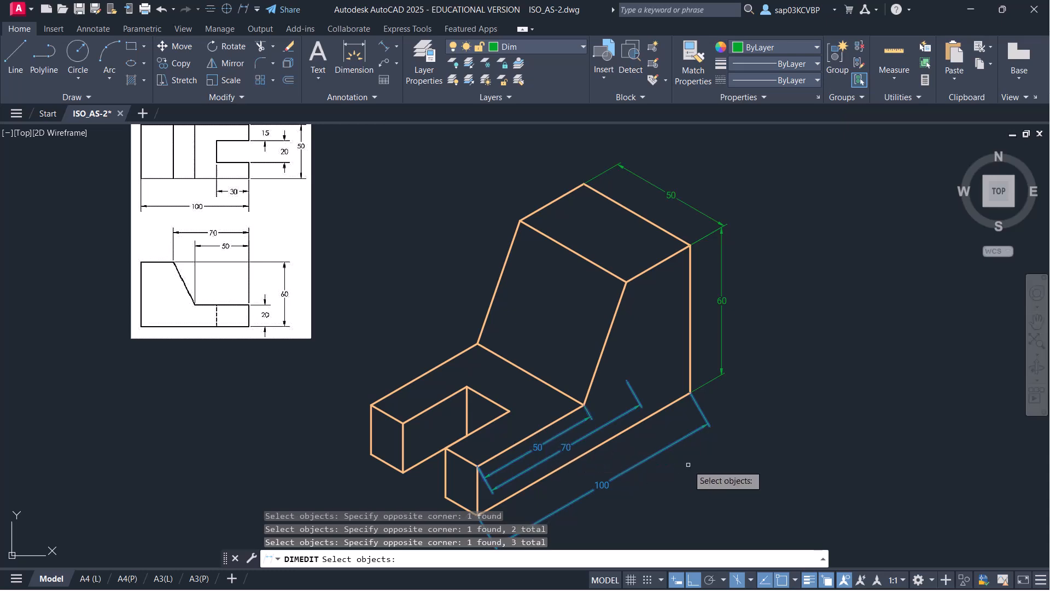
key(Return)
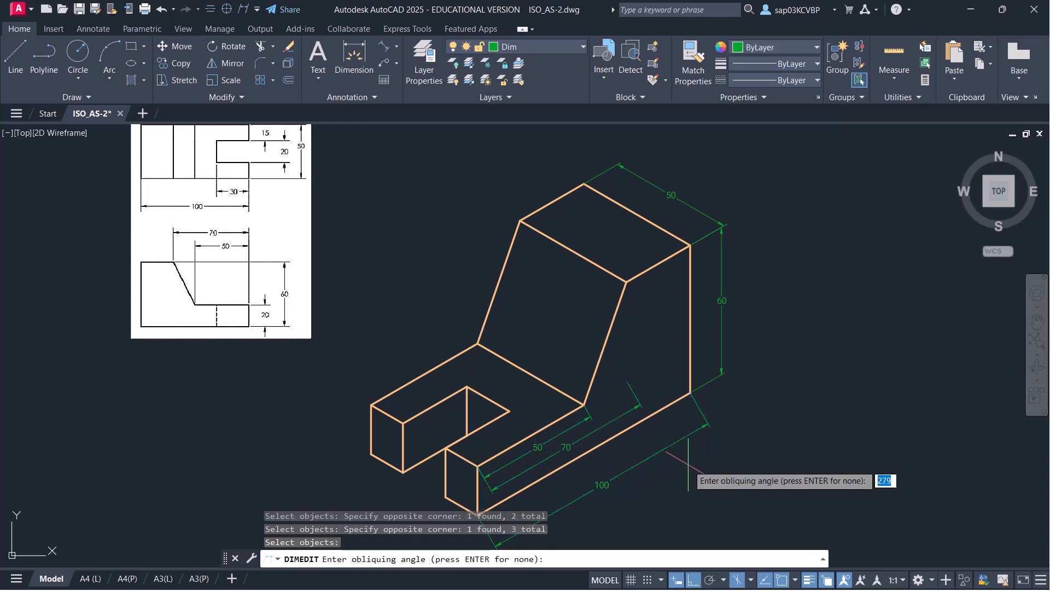
key(Return)
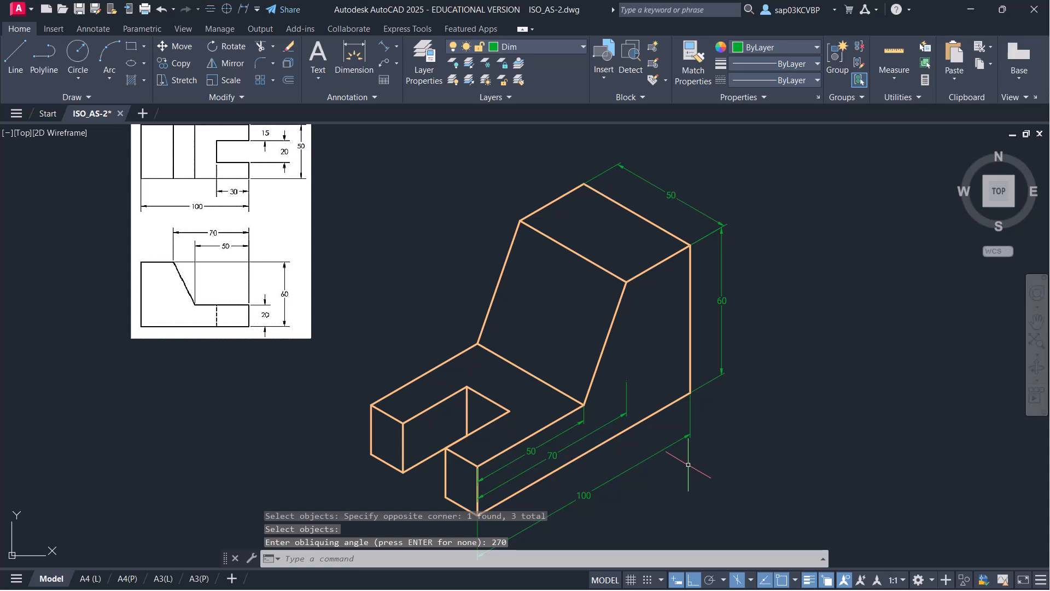
middle_drag(693, 460, 692, 363)
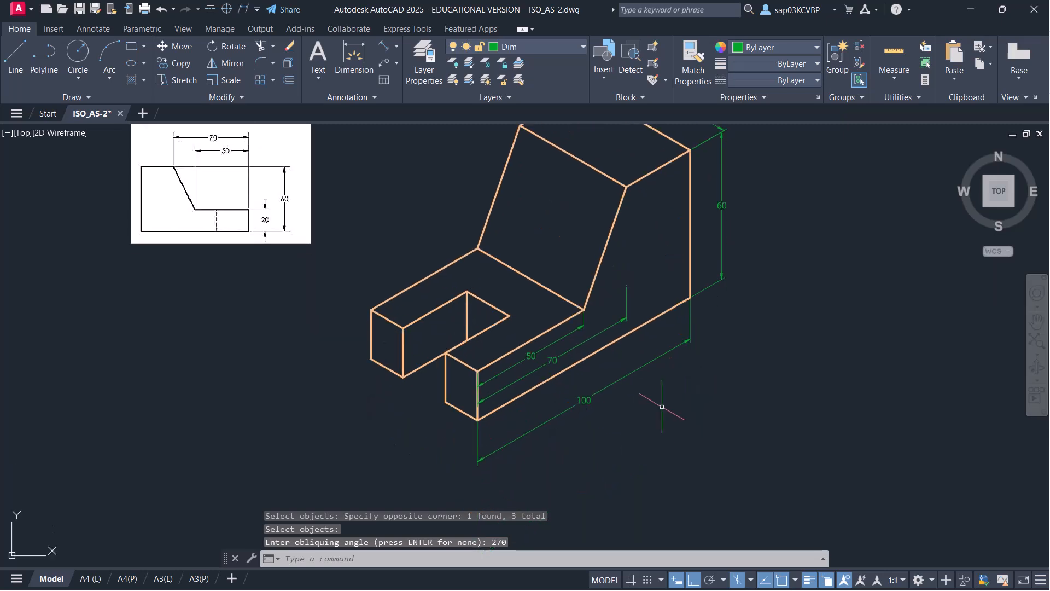
key(ctrl+s)
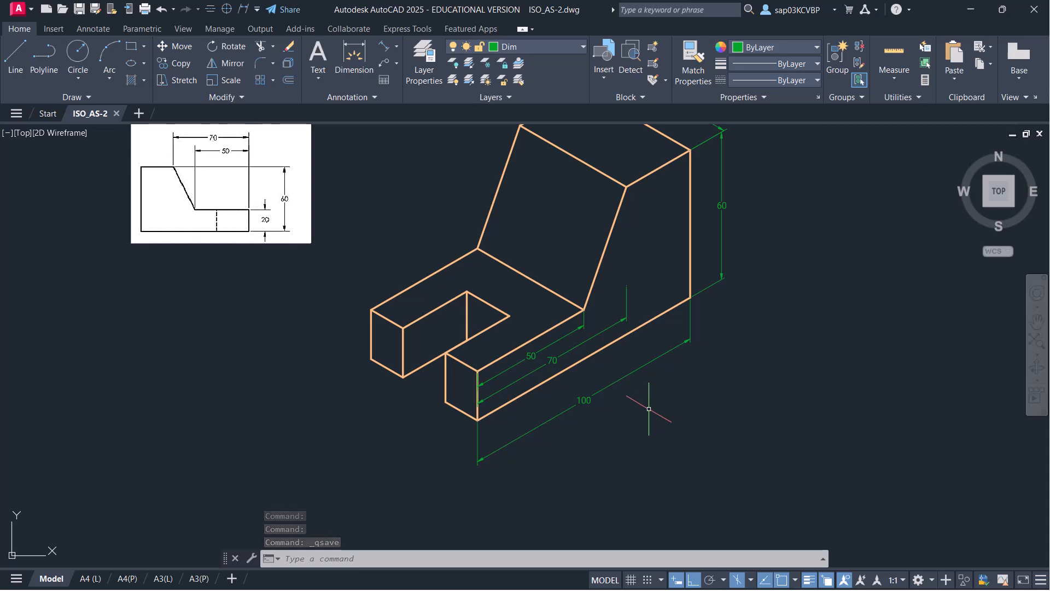
Add an aligned dimension along the bottom edge of the rear prong's end face, placed below the outline
middle_drag(460, 268, 447, 331)
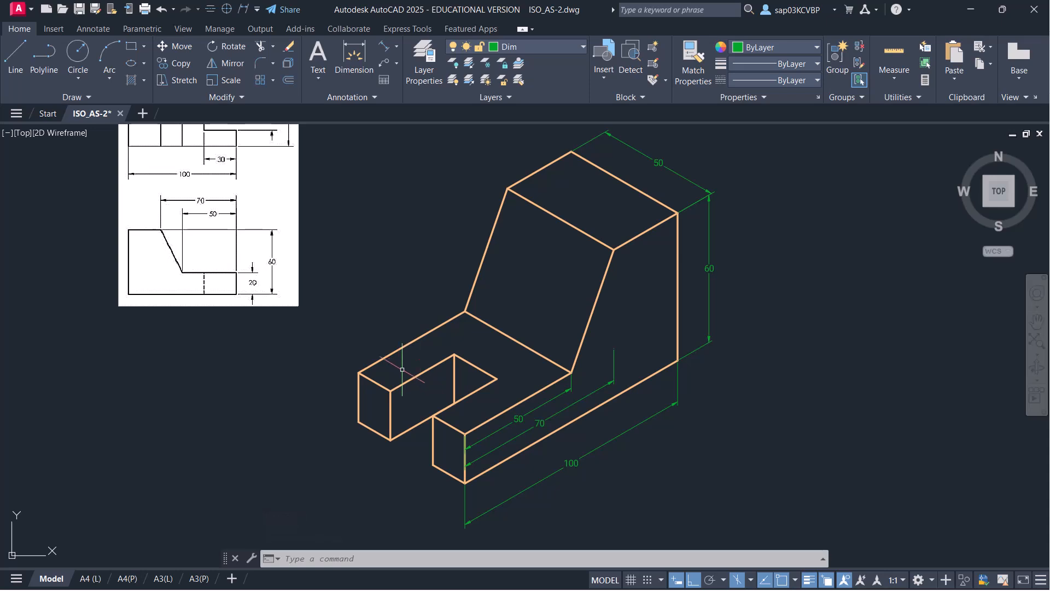
click(384, 47)
scroll(405, 481, up, 4)
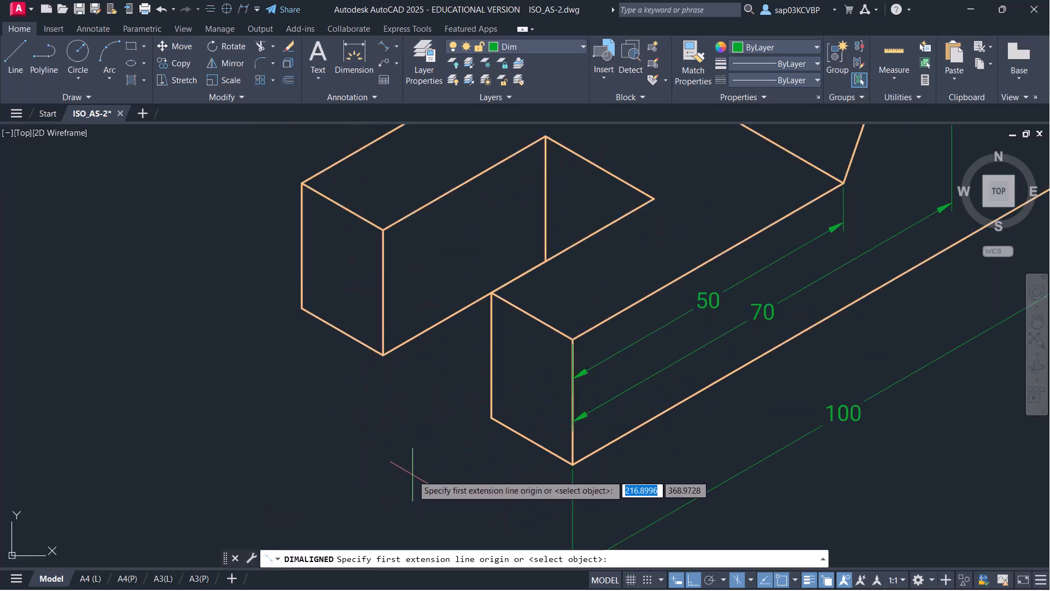
click(318, 326)
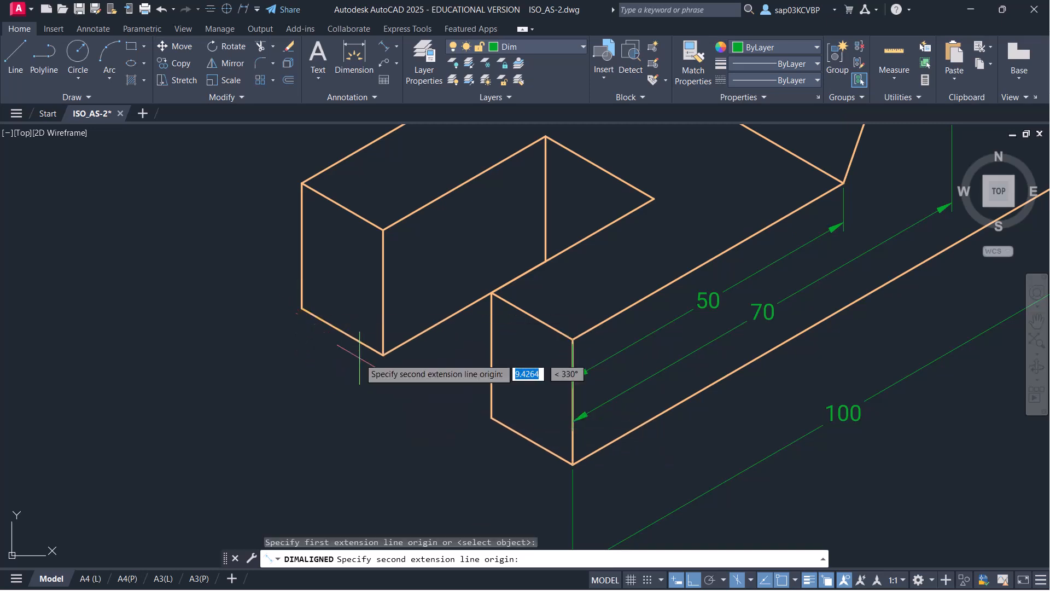
click(383, 356)
click(339, 382)
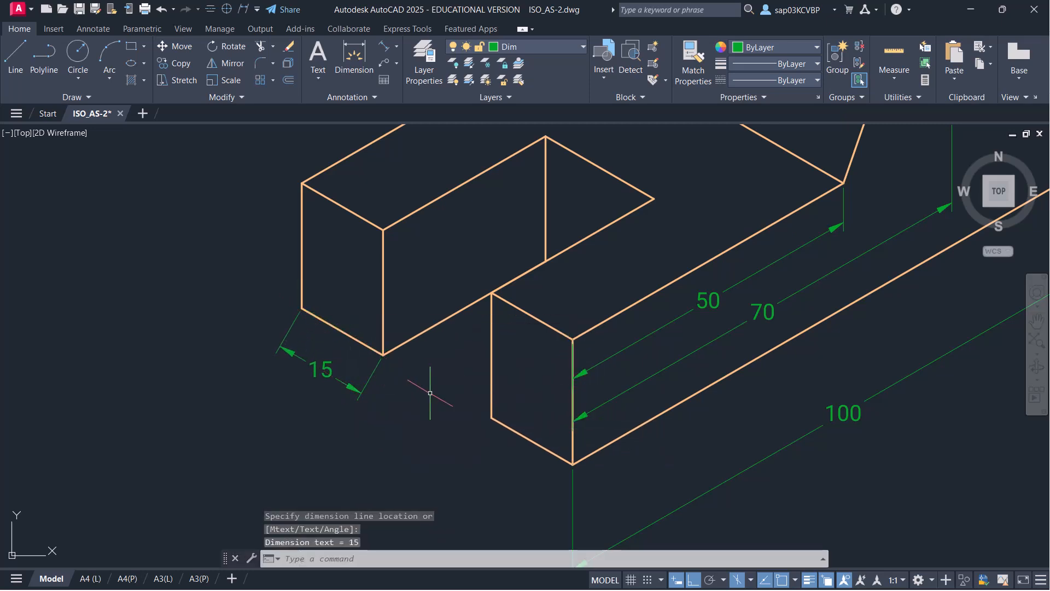
Add an aligned dimension across the slot opening between the two prongs' lower inner corners, in line with the rear prong's width dimension
key(Return)
click(383, 355)
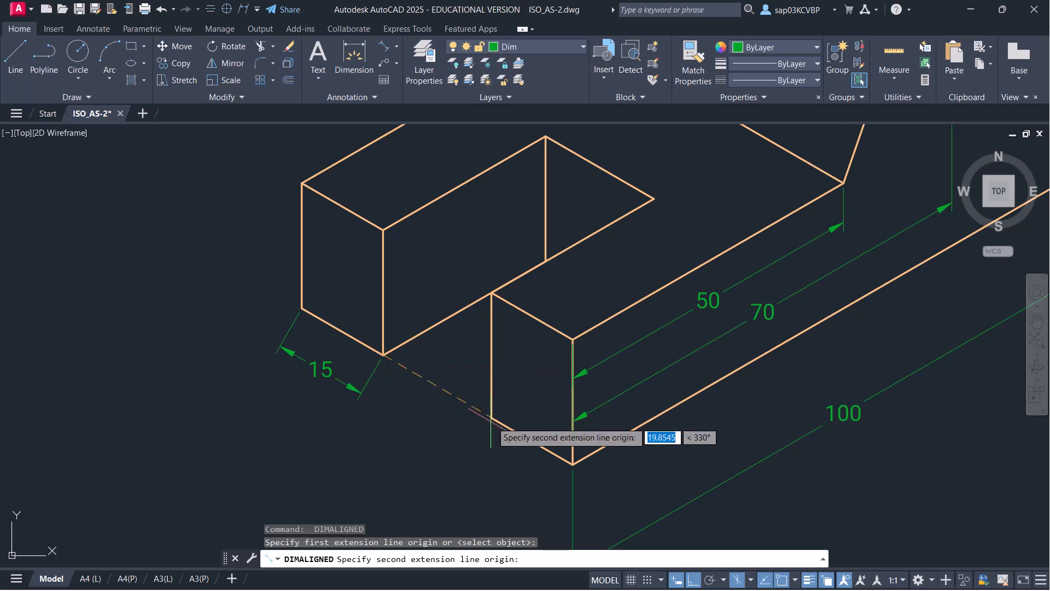
click(491, 417)
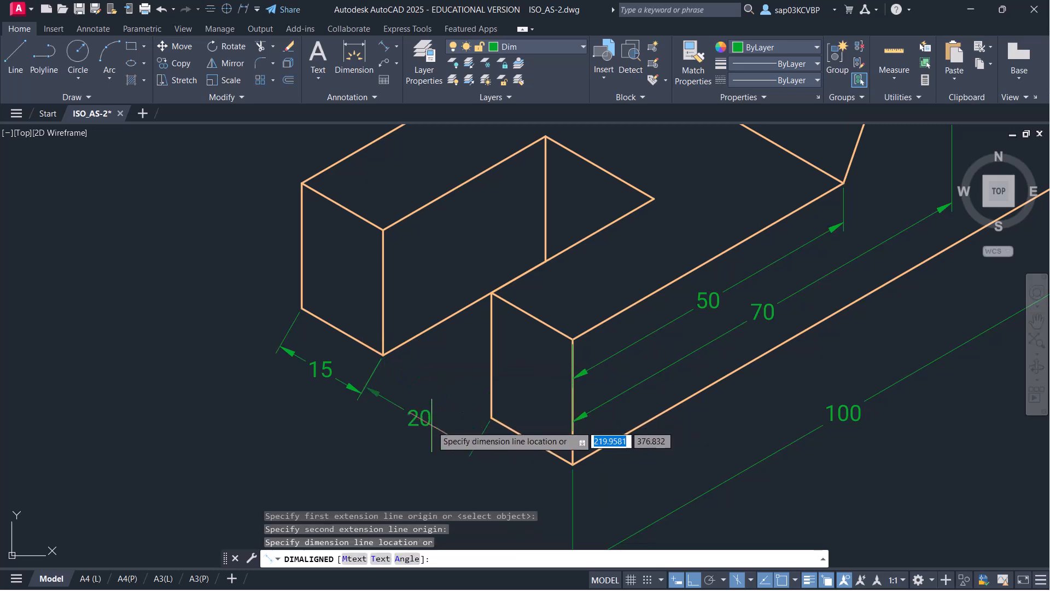
click(361, 392)
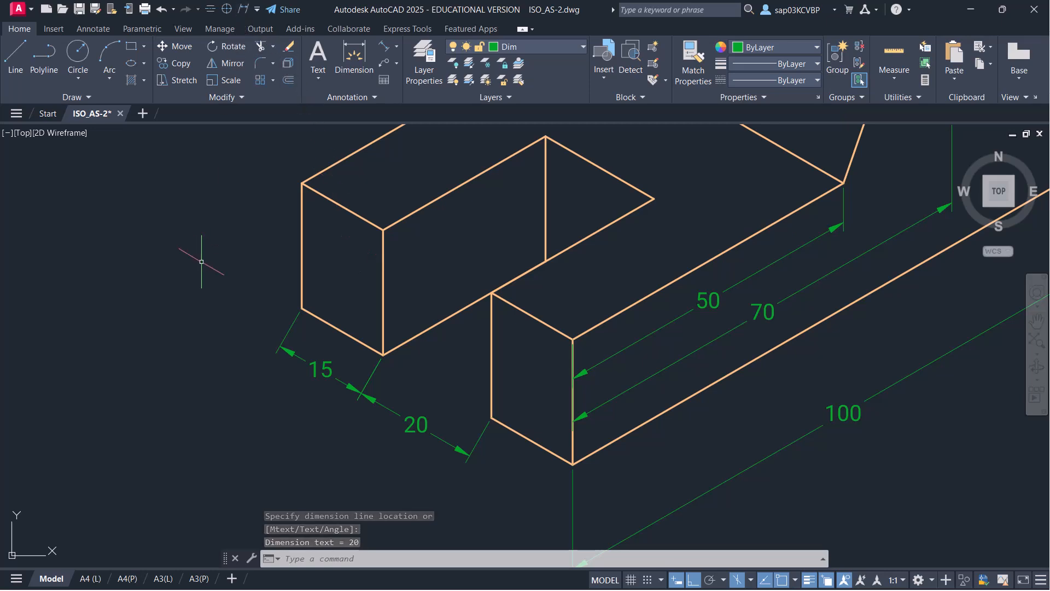
Oblique the rear prong width and slot width dimensions together at 210°
text(DIMEDIT)
key(Return)
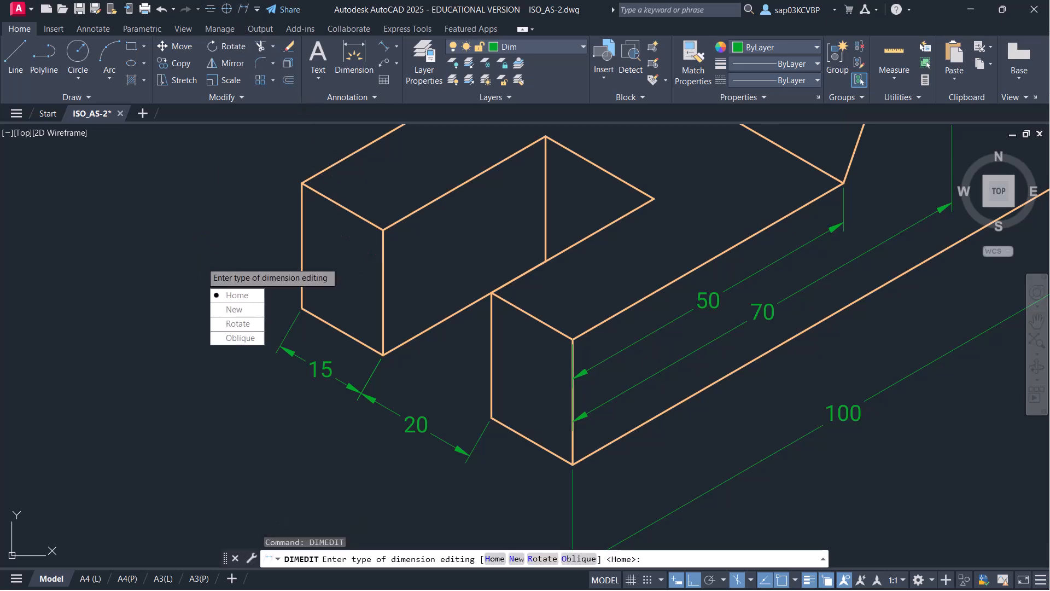
click(235, 340)
click(382, 379)
click(332, 411)
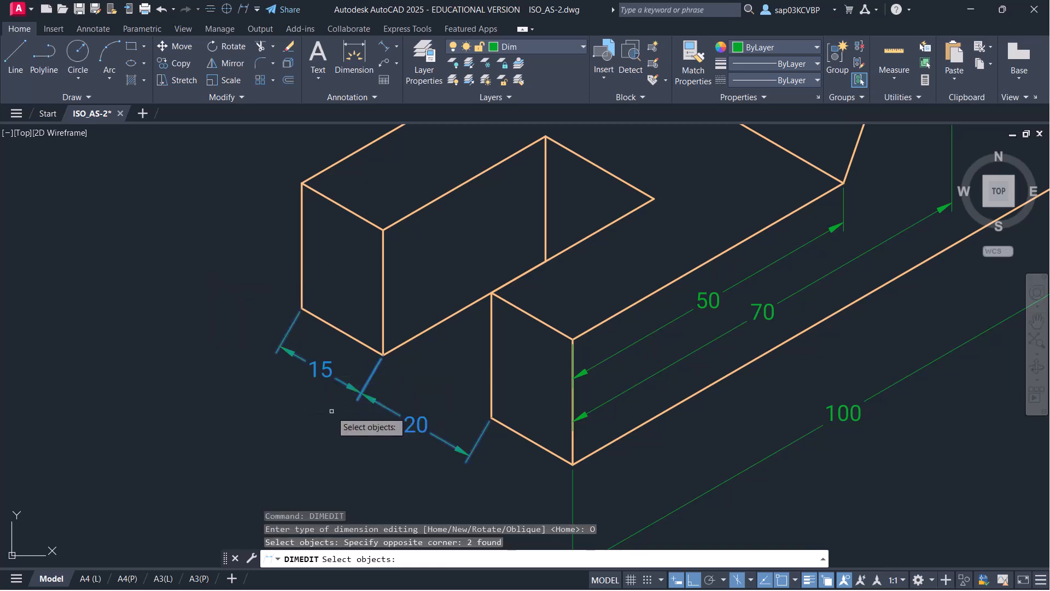
key(Return)
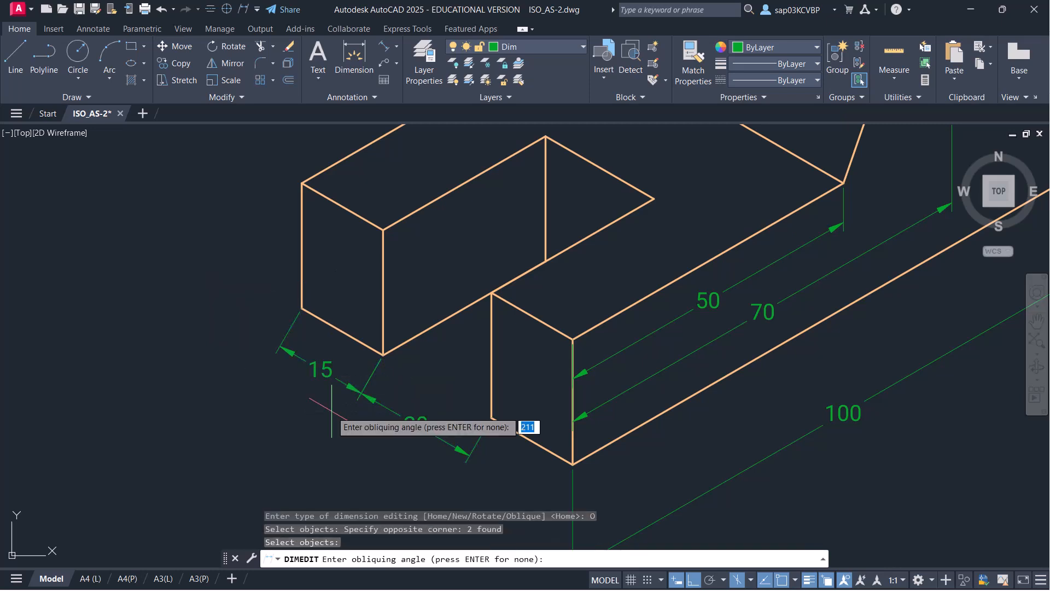
text(210)
key(Return)
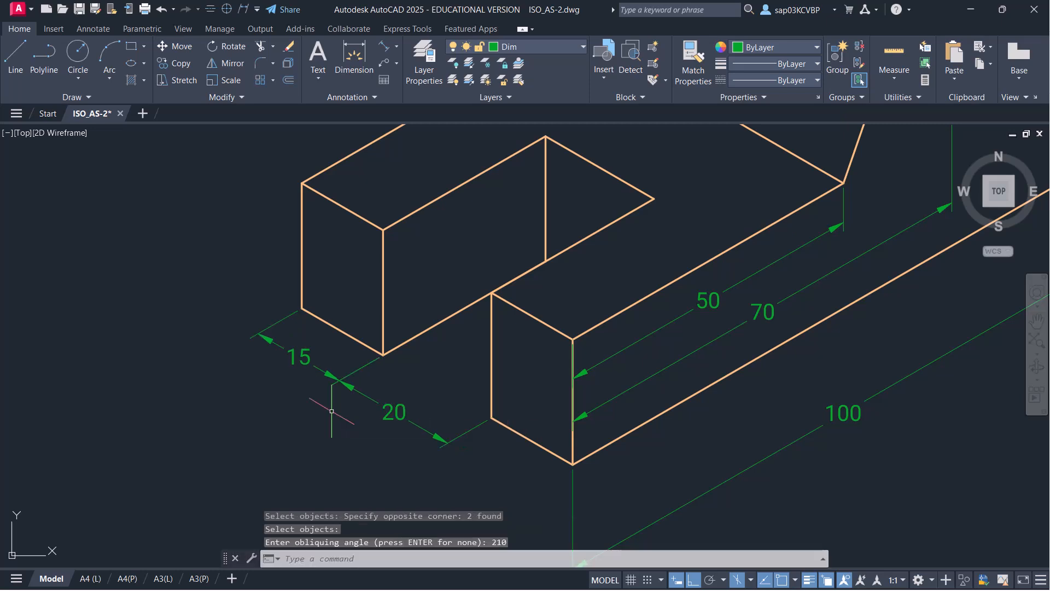
Switch to the top isoplane and add an aligned dimension along the slot's upper rear edge, placed on the rear prong's top face
scroll(370, 382, down, 2)
middle_drag(418, 360, 366, 436)
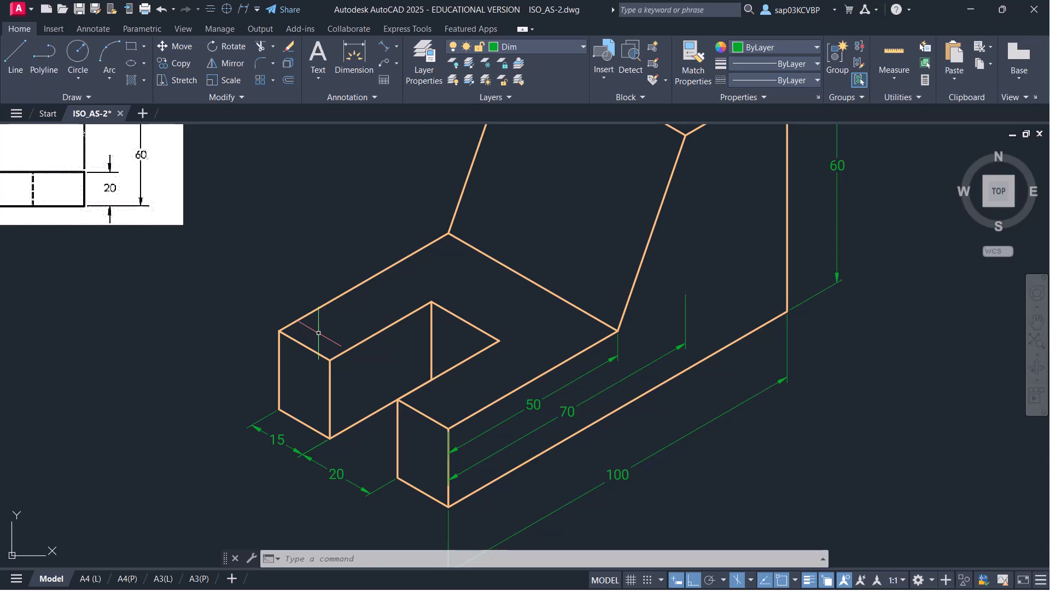
key(F5)
click(319, 332)
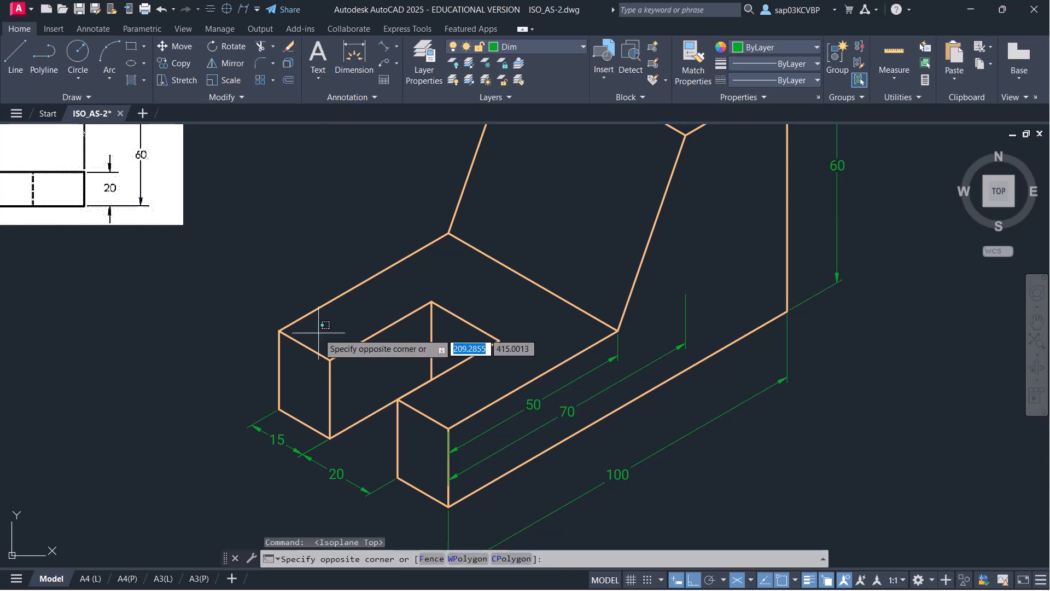
key(Escape)
key(F5)
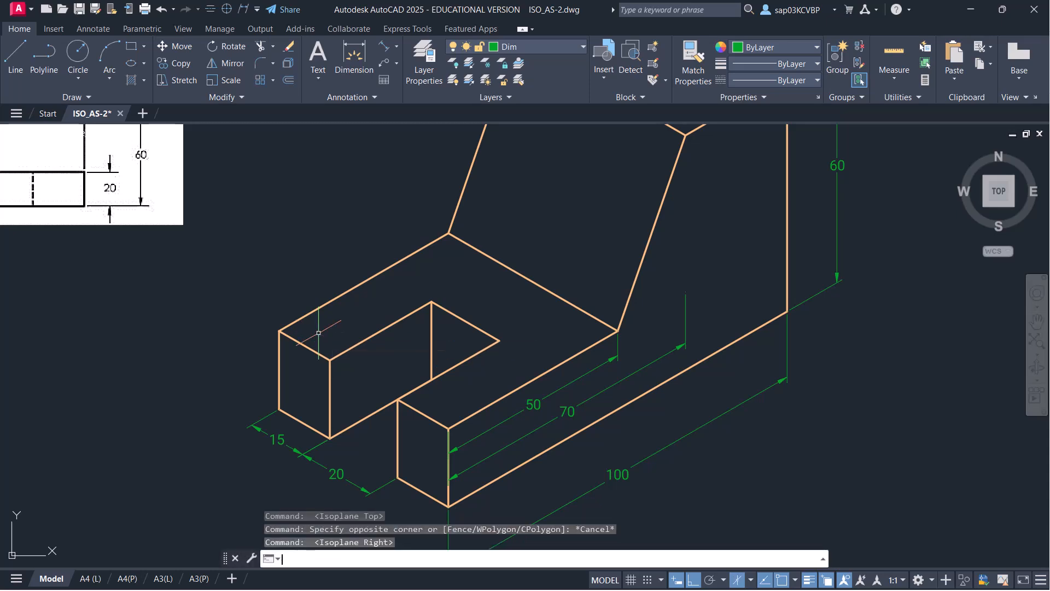
key(F5)
key(F5)
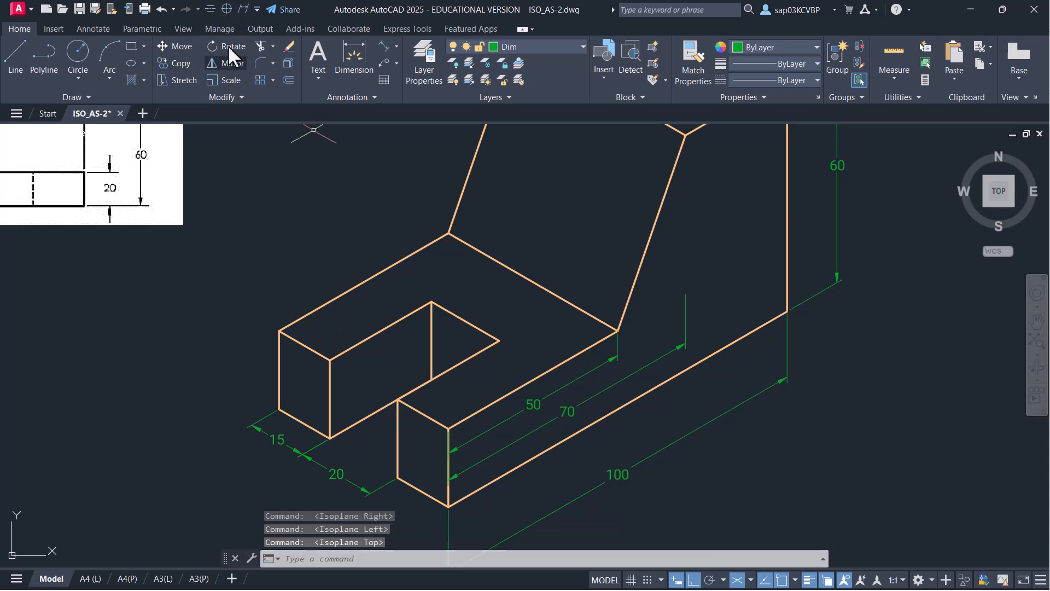
click(382, 44)
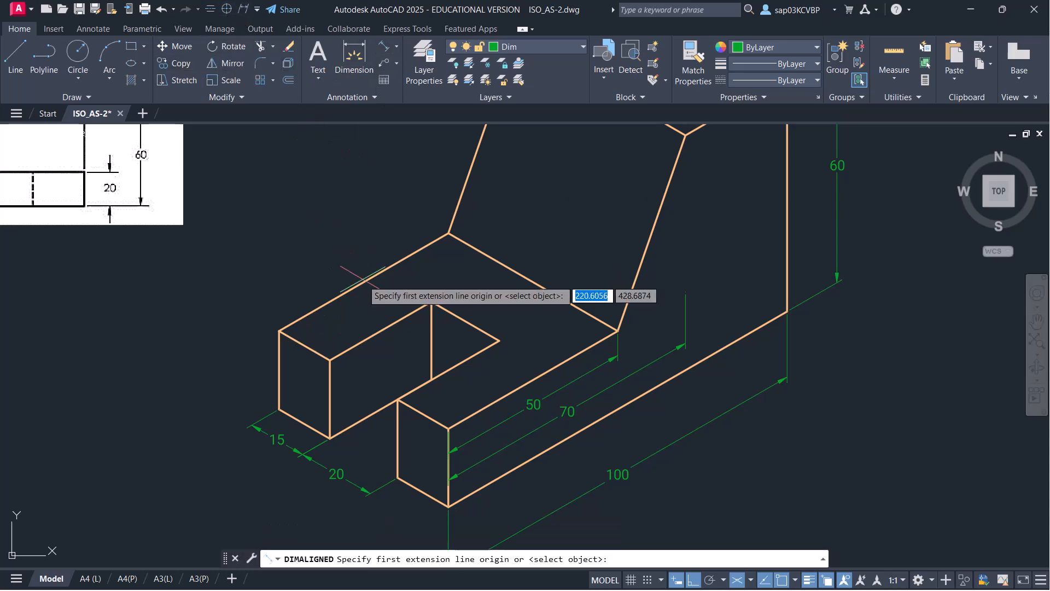
click(330, 360)
click(431, 301)
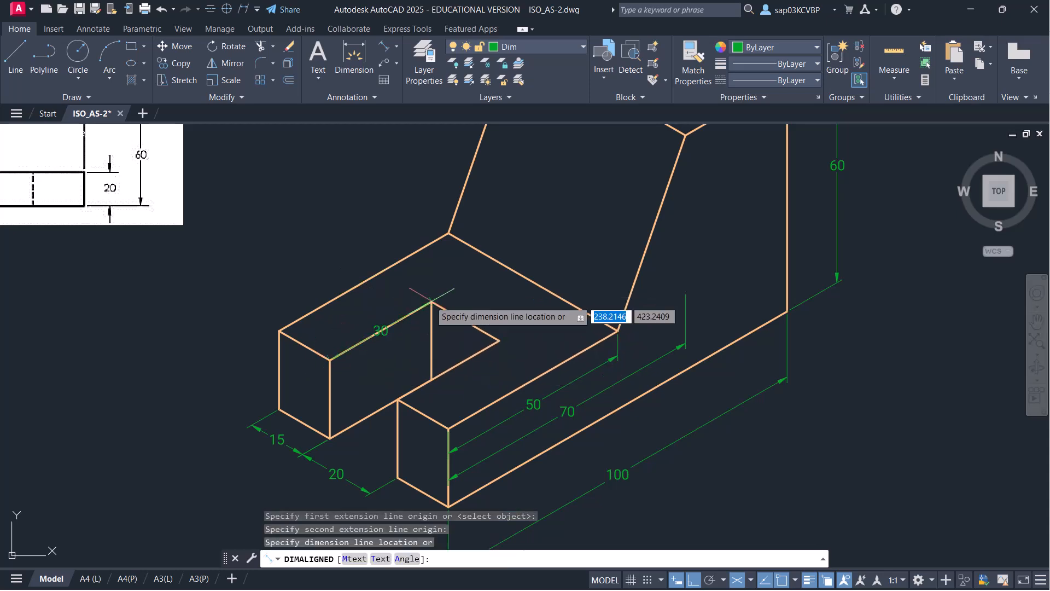
scroll(353, 306, up, 6)
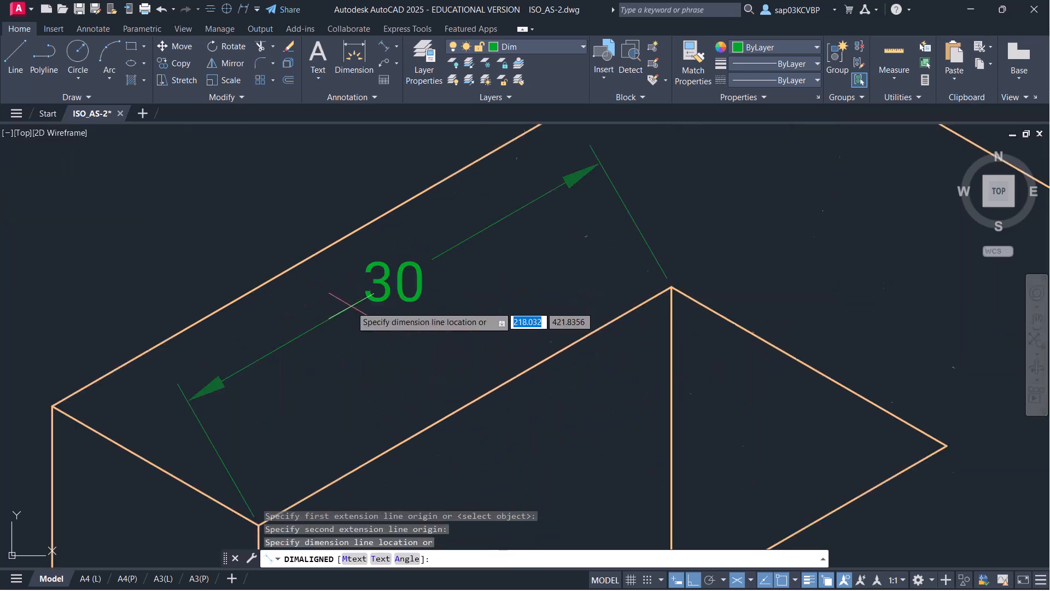
click(376, 307)
Oblique the slot depth dimension on the rear prong's top face at 150°
scroll(445, 308, down, 4)
click(245, 10)
click(435, 309)
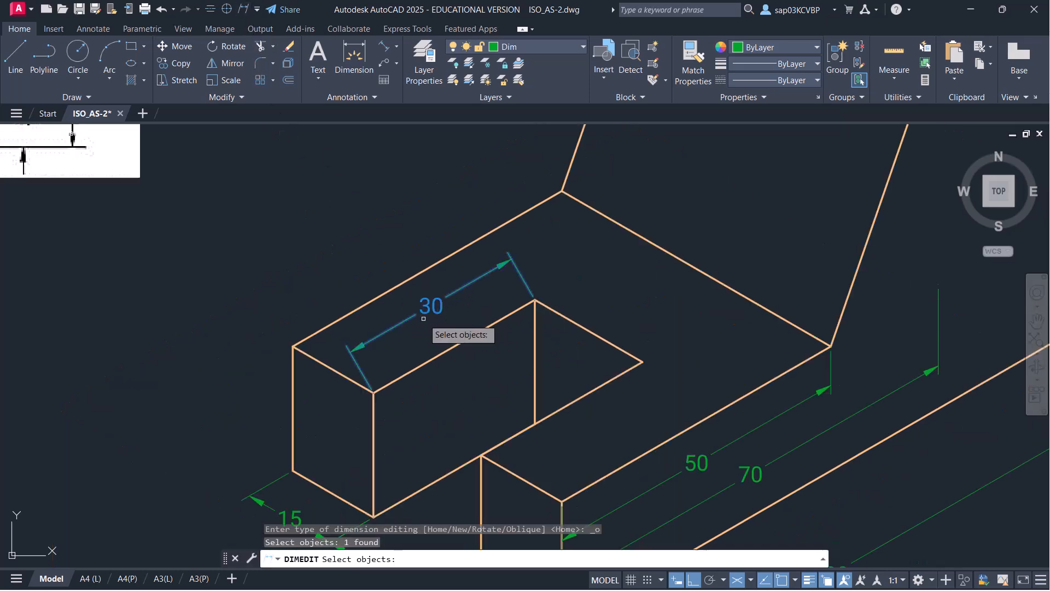
key(Return)
text(150)
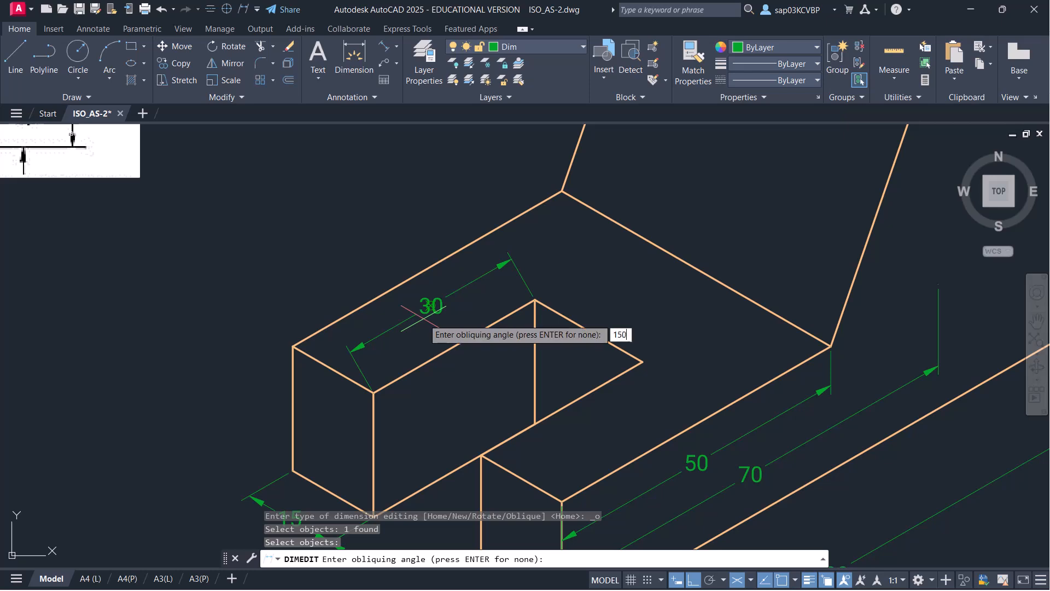
key(Return)
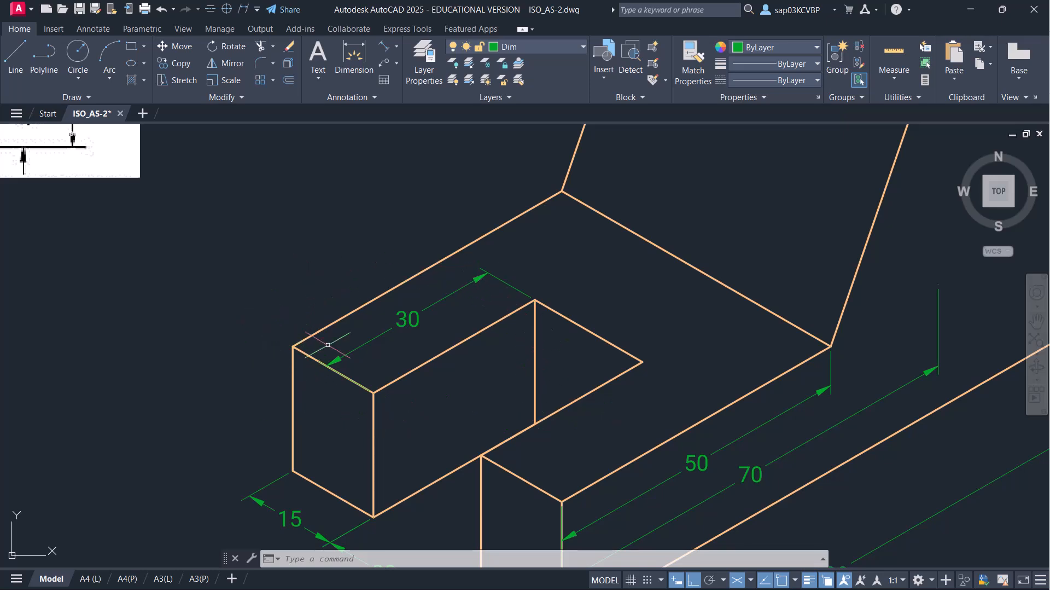
Save the fully dimensioned isometric drawing with the whole block in view
scroll(328, 345, down, 2)
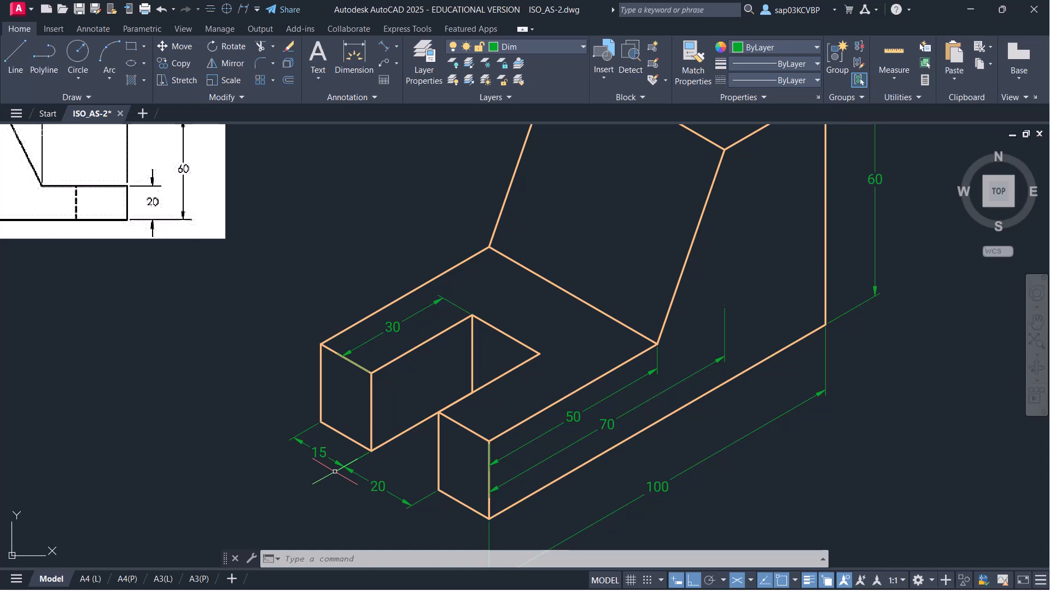
key(ctrl+s)
scroll(396, 435, down, 3)
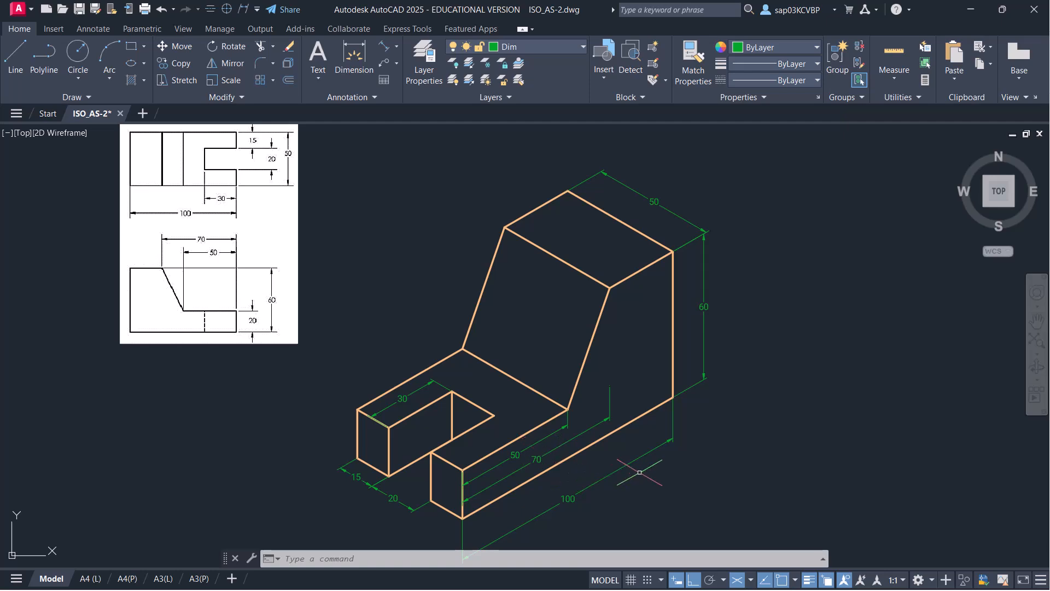
key(ctrl+s)
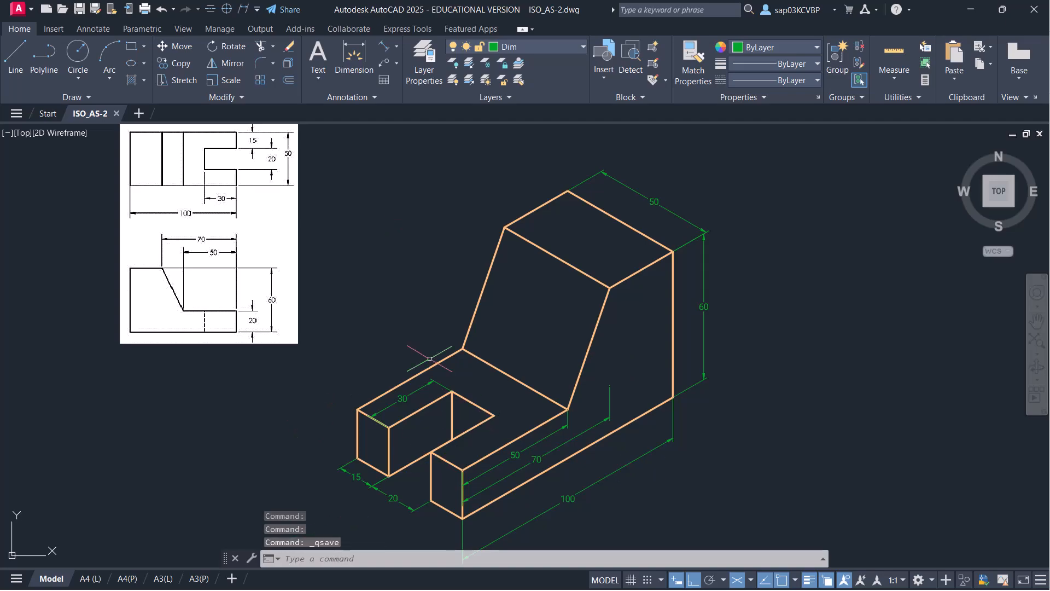
Switch to the slide show and examine exercise 3's orthographic views with the laser pointer
key(alt+Tab)
key(Tab)
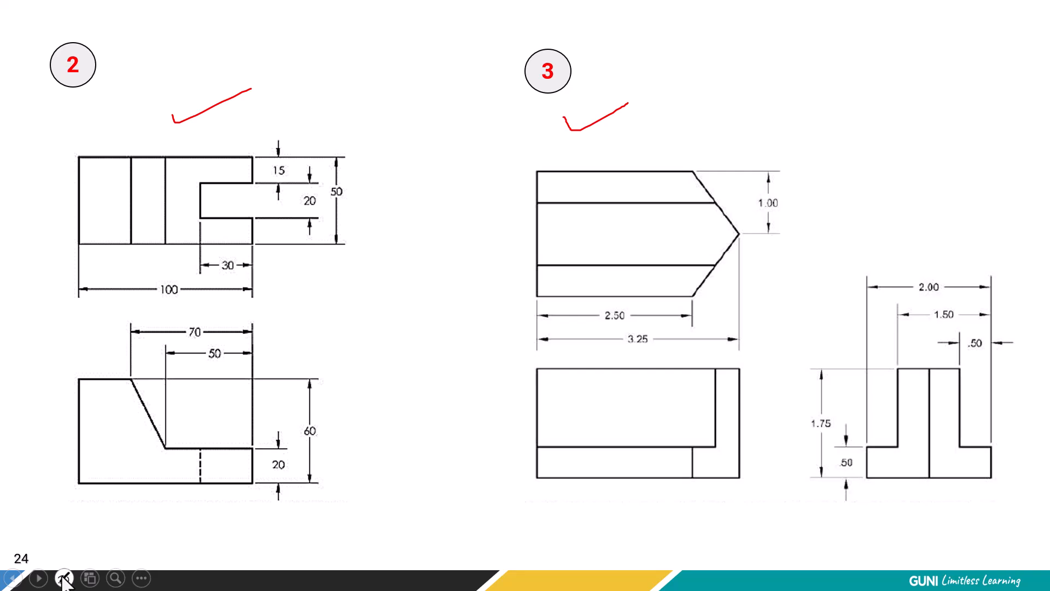
click(64, 579)
click(67, 451)
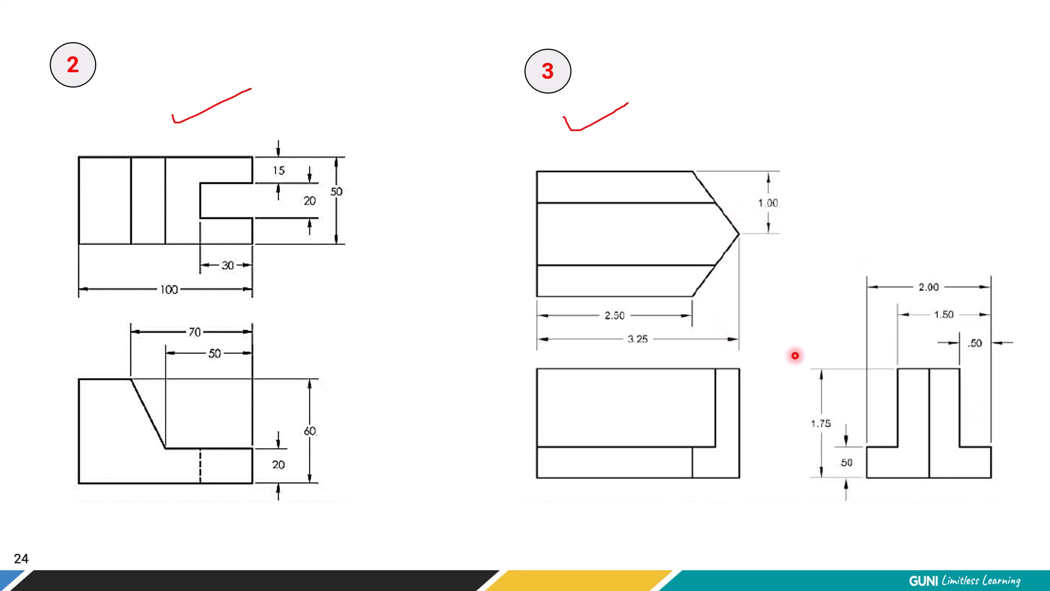
Switch to File Explorer and open ISO_AS-3.dwg from the Module-11 Orthographic & Isometric Drawing folder
key(alt+Tab)
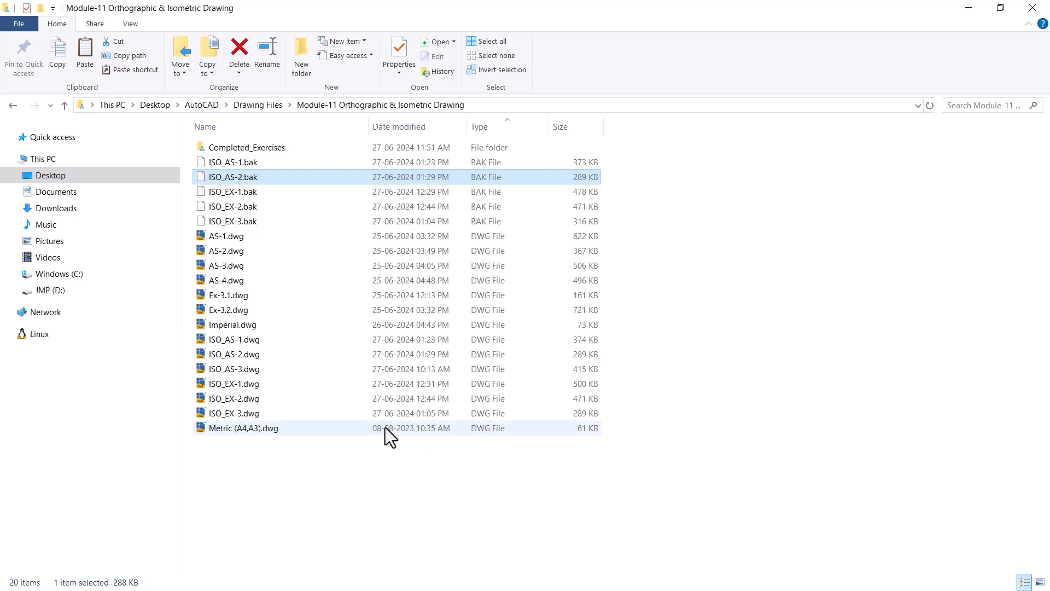
click(241, 370)
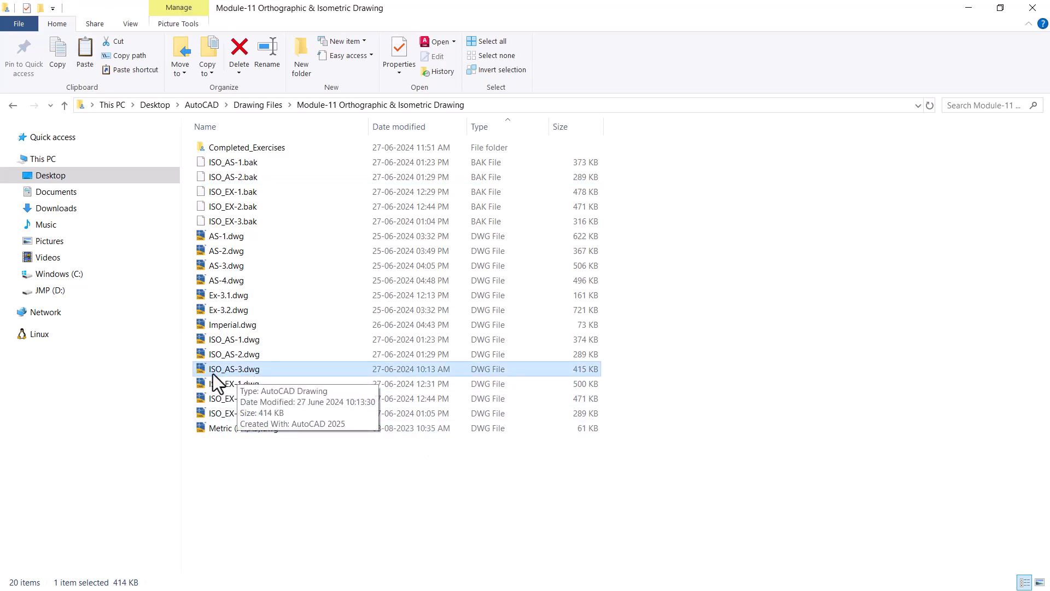
right_click(231, 373)
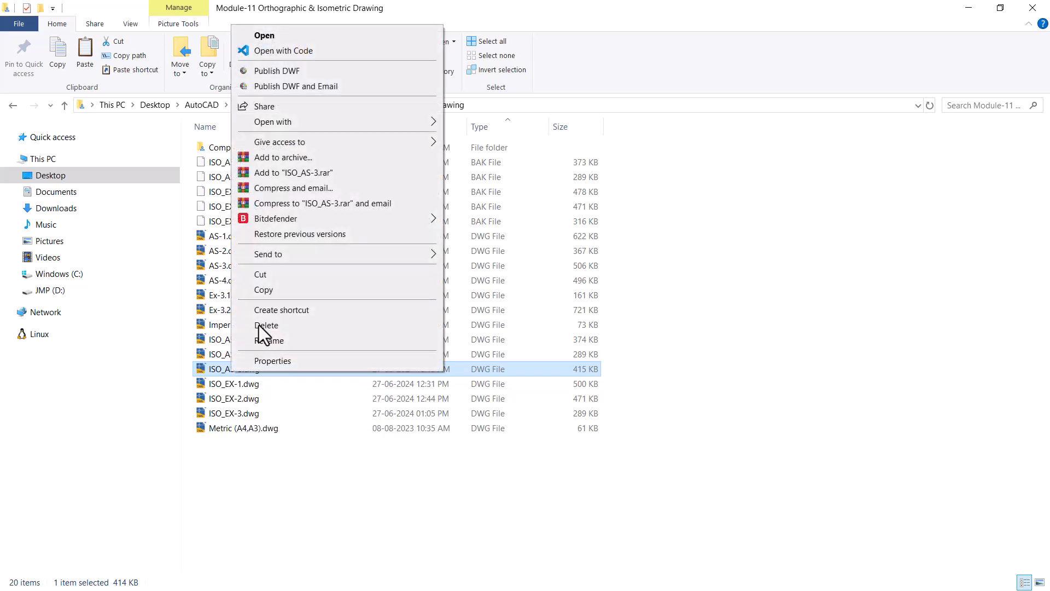
click(286, 36)
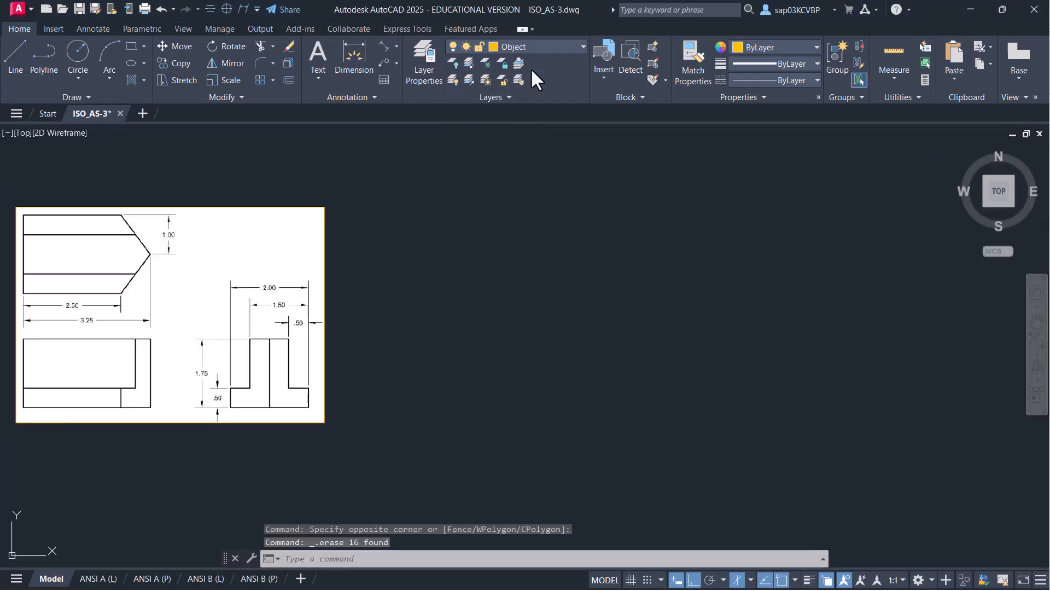
On layer 0, draw a closed isometric end face beside the reference image, 2 along 30° and 1.75 high
middle_drag(482, 301, 532, 313)
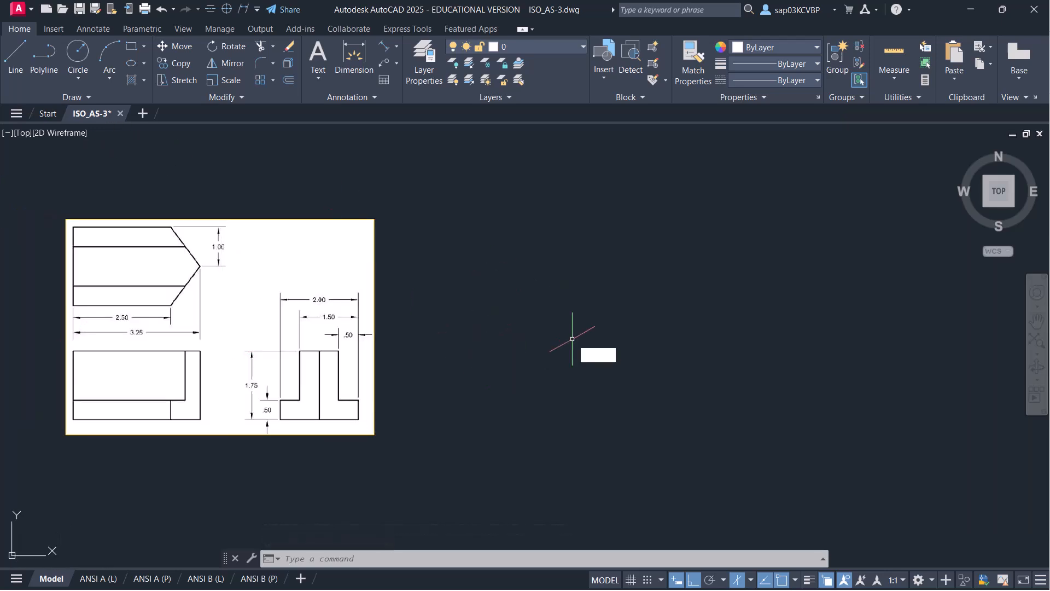
key(l)
key(Return)
click(630, 409)
text(2)
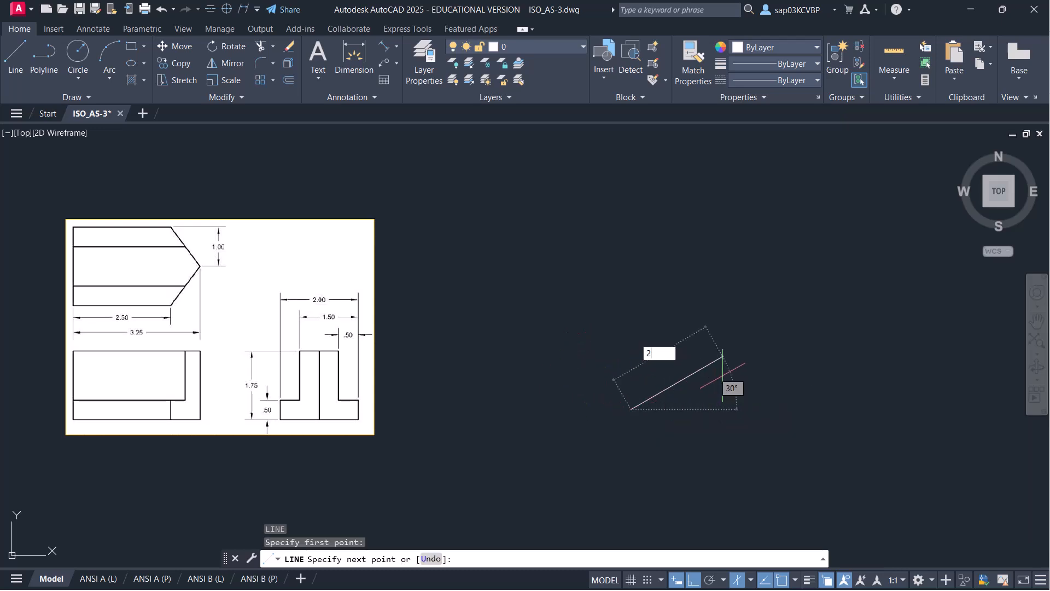
key(Return)
text(1.75)
key(Return)
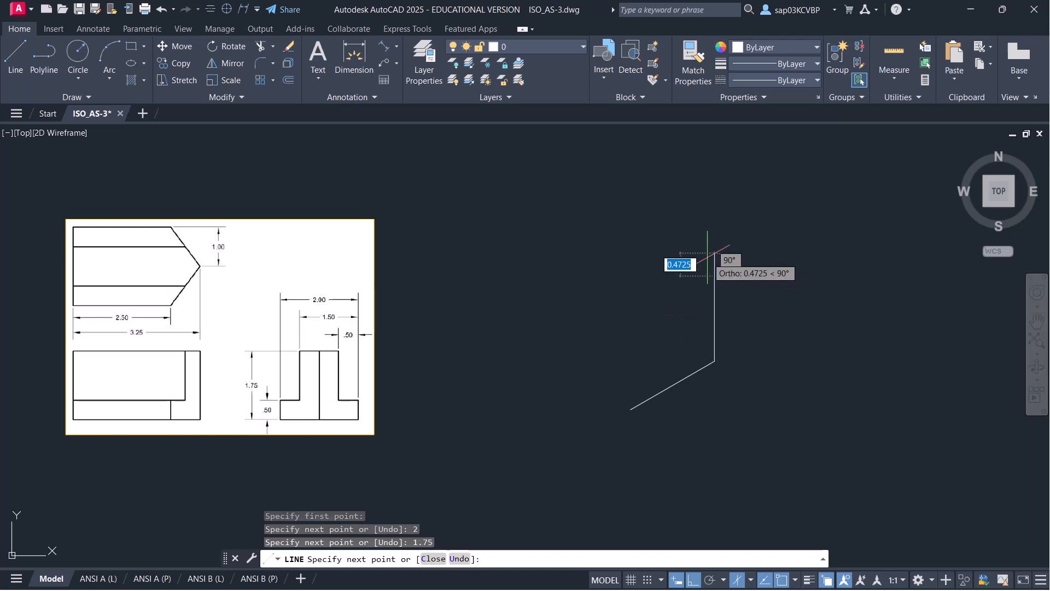
text(2)
key(Return)
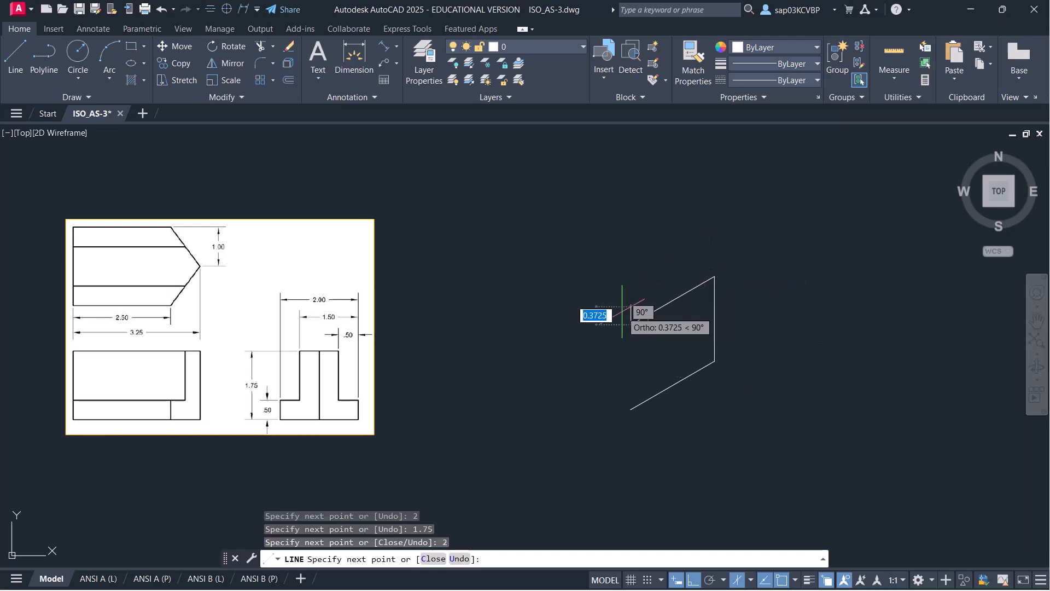
text(c)
key(Return)
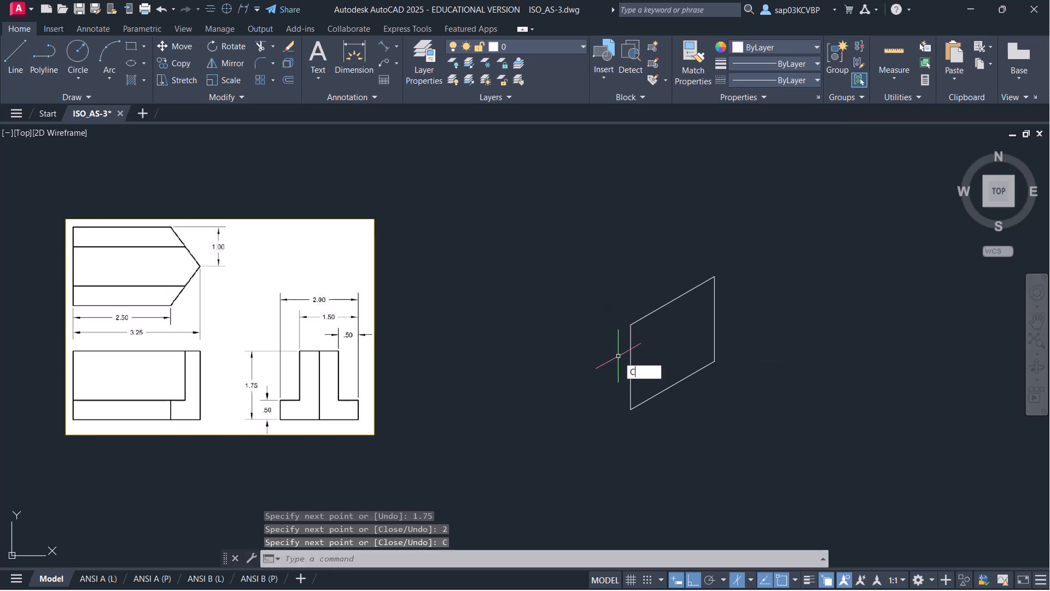
Copy the whole end face 3.25 along 150° on the left isoplane, using its lower front corner as base point
text(co)
key(Return)
click(736, 248)
click(583, 441)
key(Return)
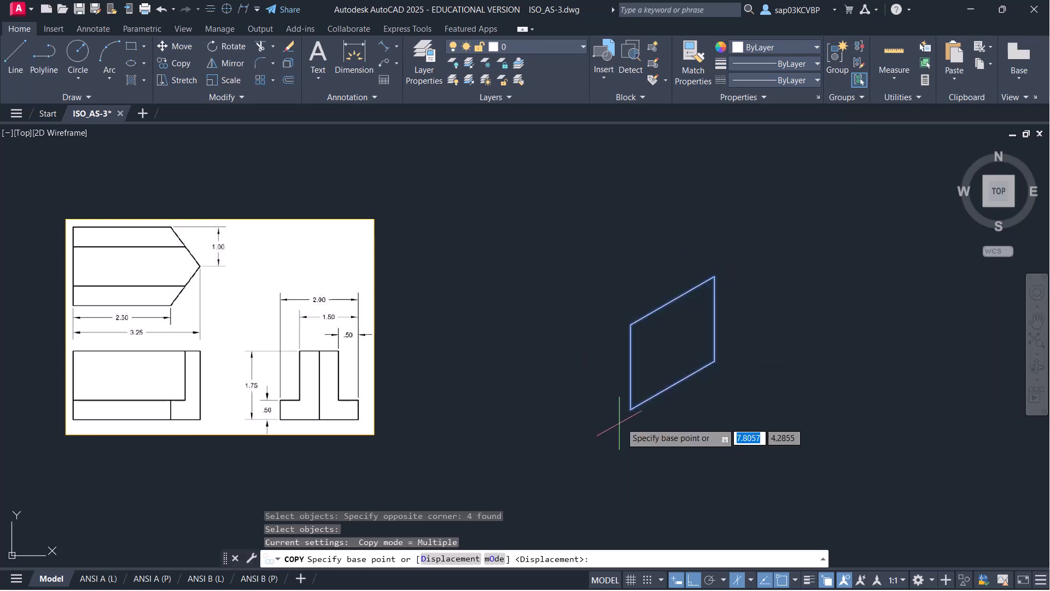
click(631, 409)
key(F5)
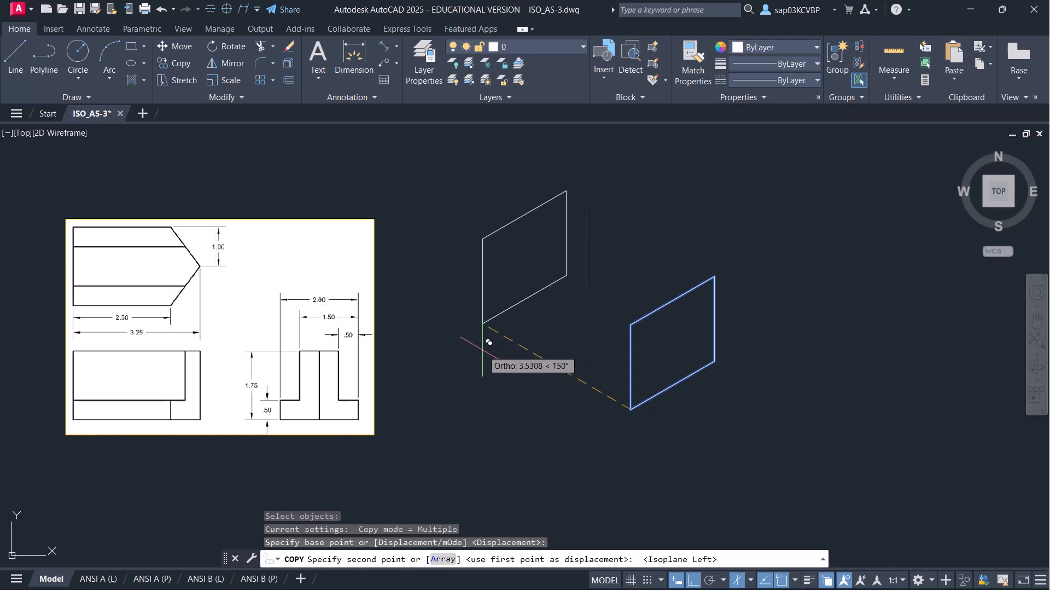
text(3.25)
key(Return)
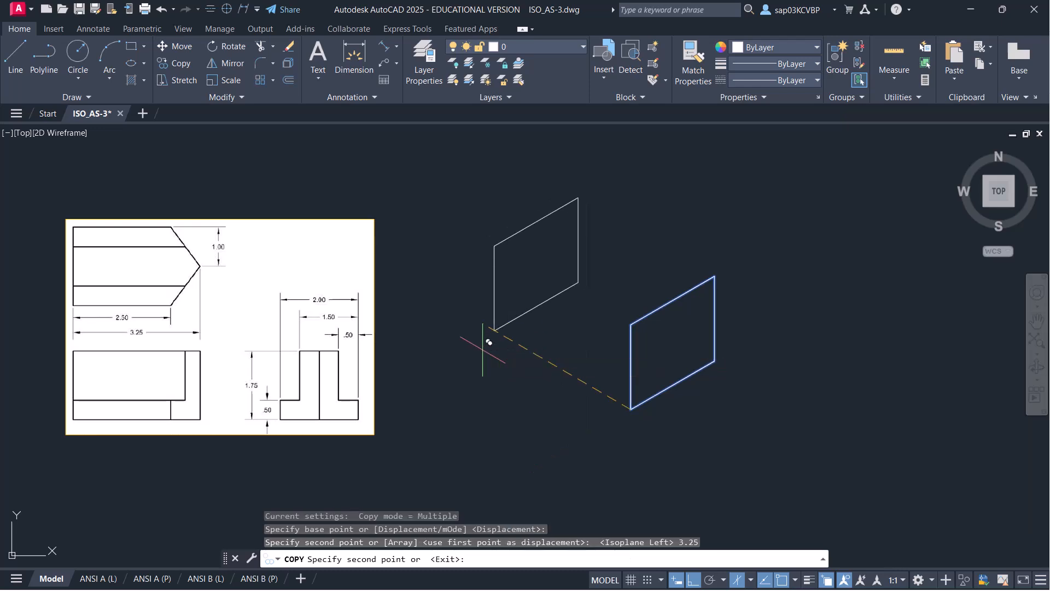
key(Return)
key(Return)
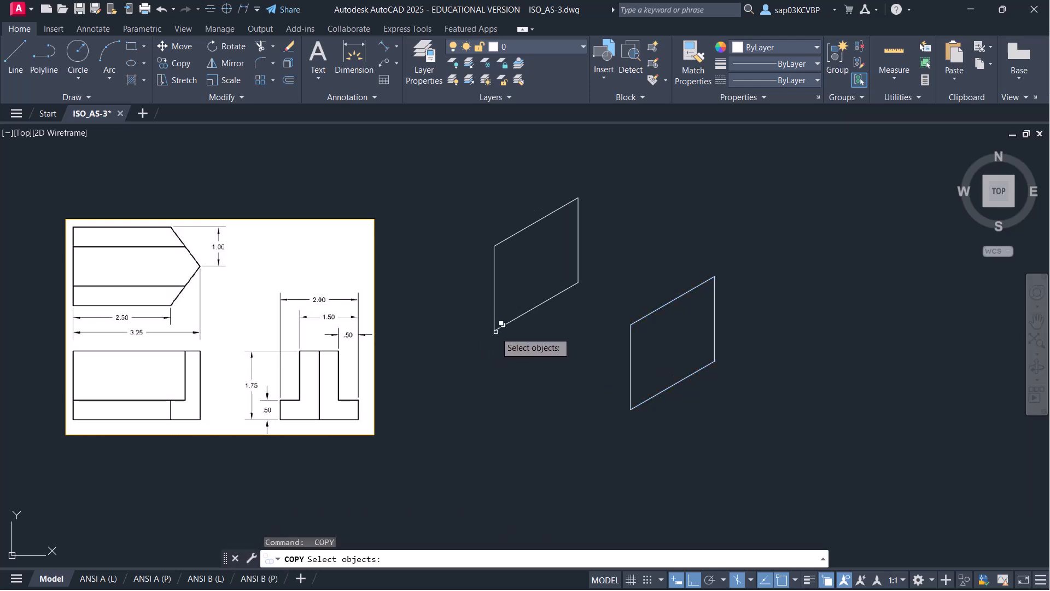
key(Escape)
Draw a line joining the lower front corners of the two end faces
text(l)
key(Return)
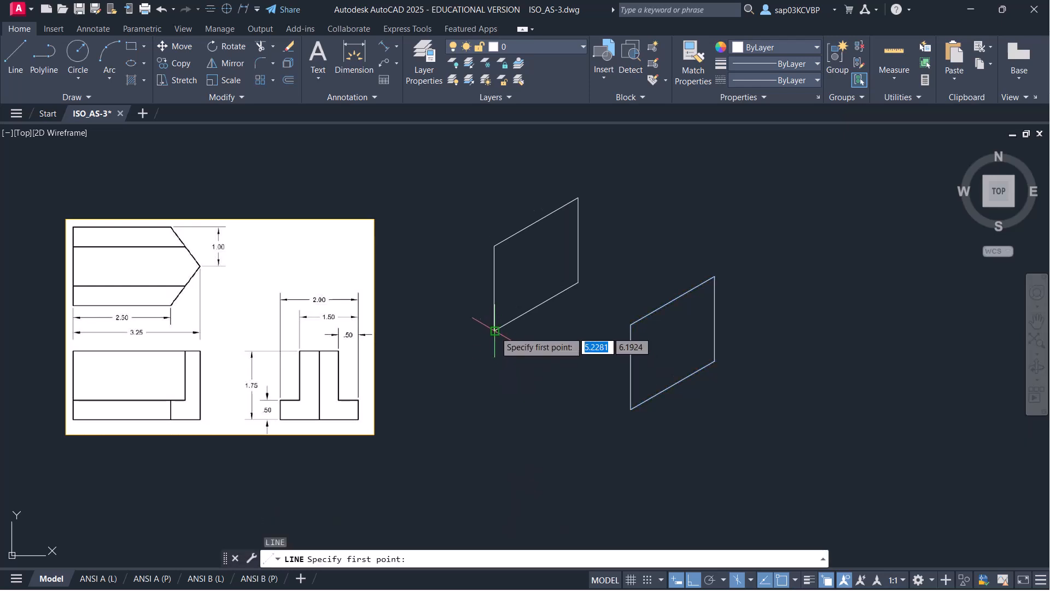
click(494, 331)
click(631, 409)
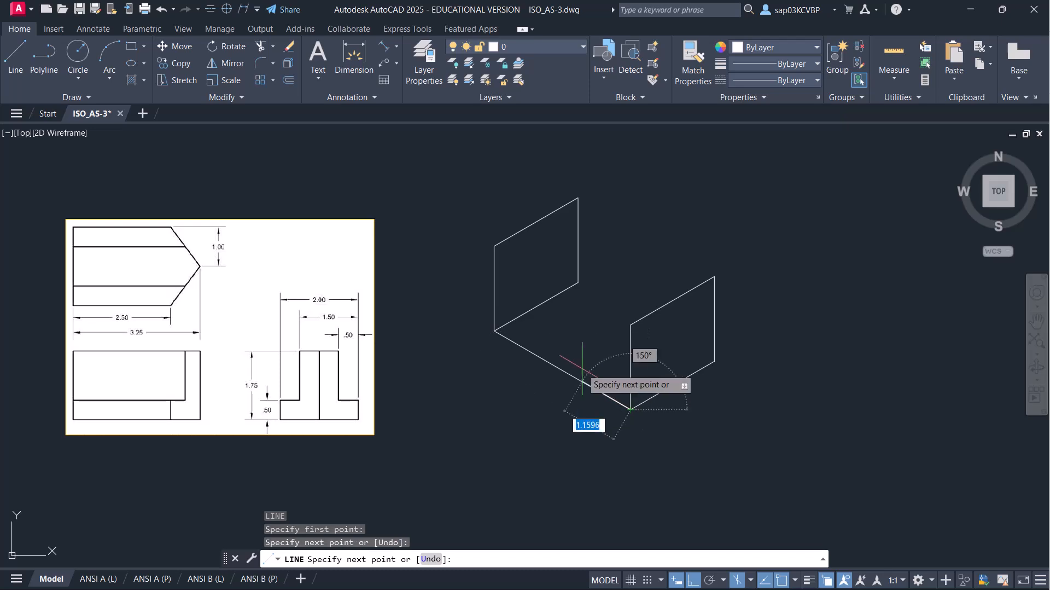
key(Return)
Copy the connecting edge to the other three corners of the end faces to complete the wireframe box
text(co)
key(Return)
drag(577, 362, 542, 350)
key(Return)
click(494, 331)
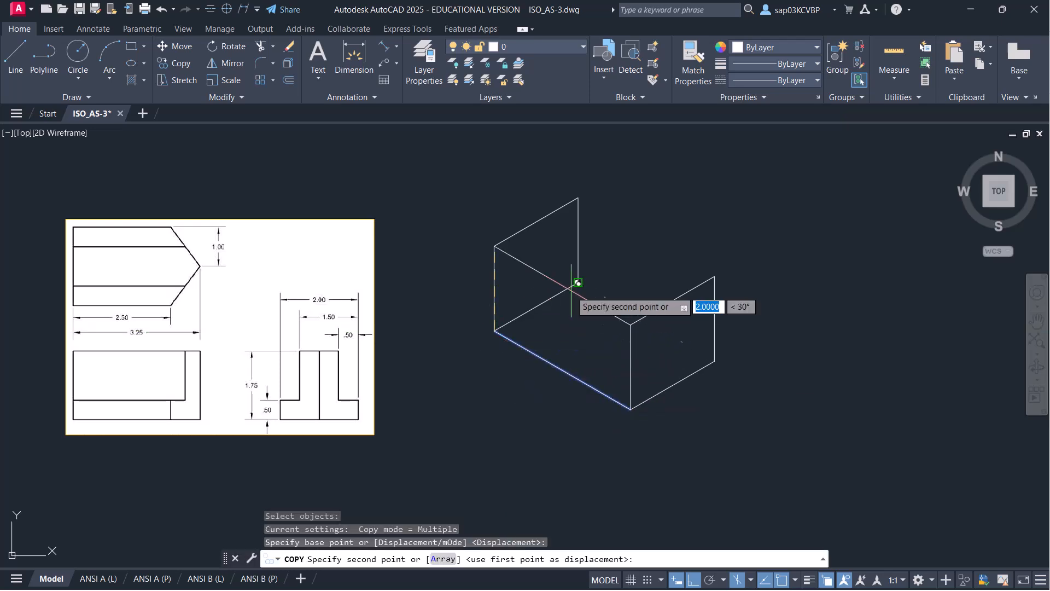
click(578, 282)
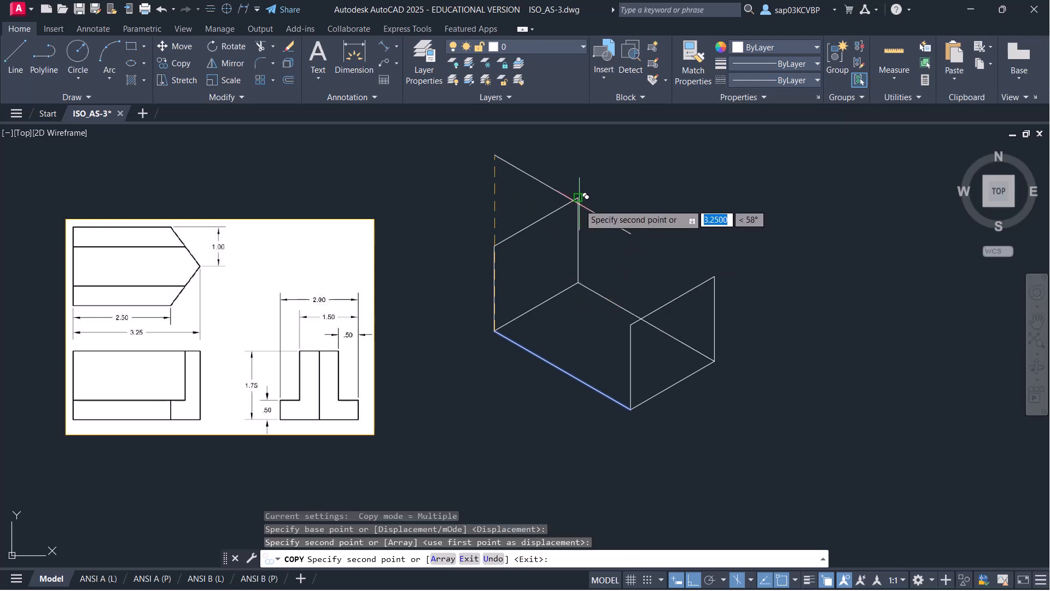
click(578, 198)
click(495, 246)
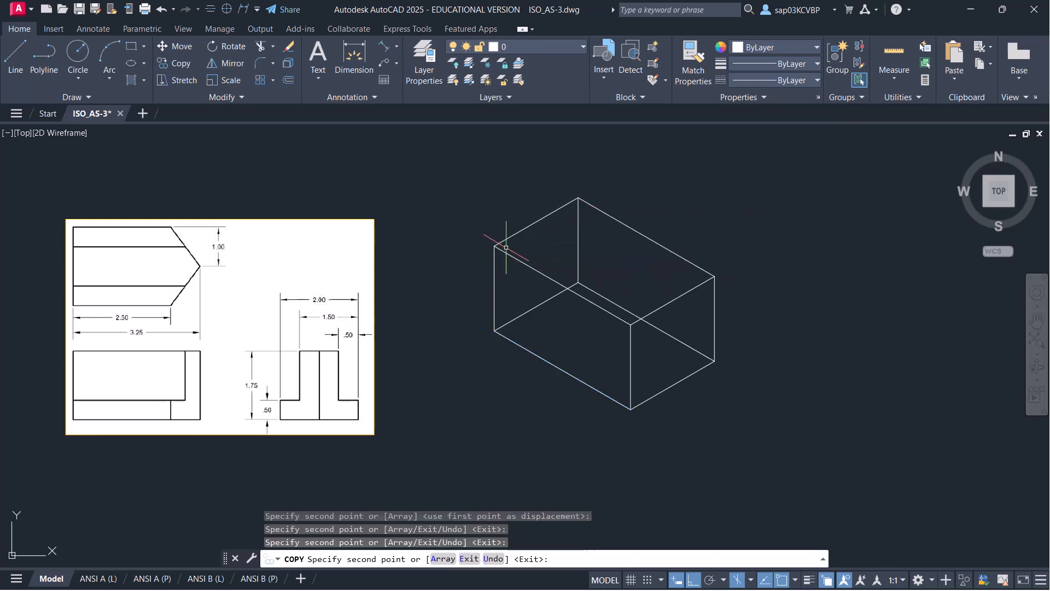
key(Return)
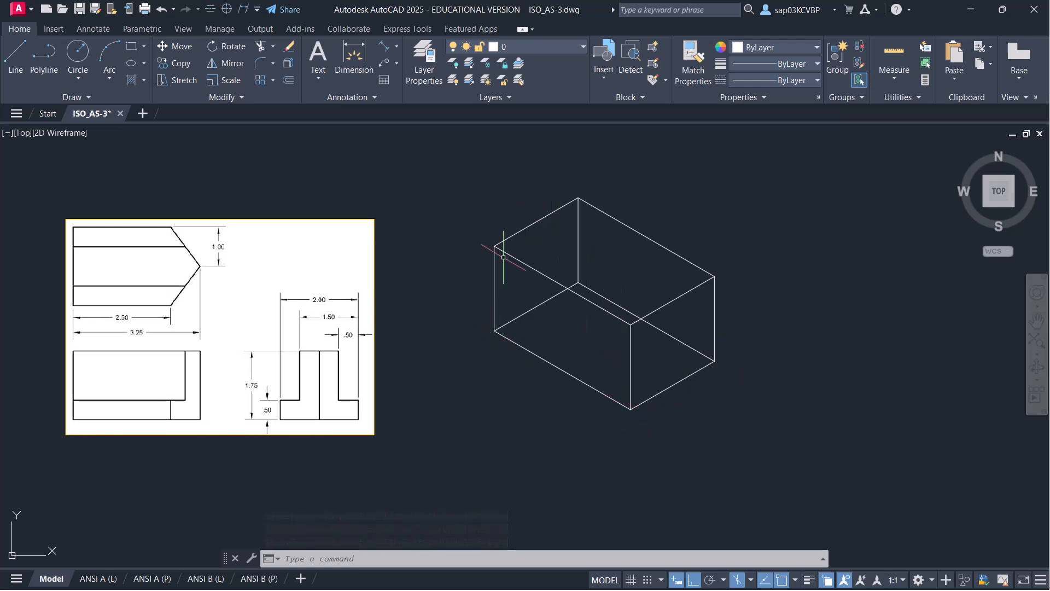
Make Object the current layer and save the drawing
click(550, 47)
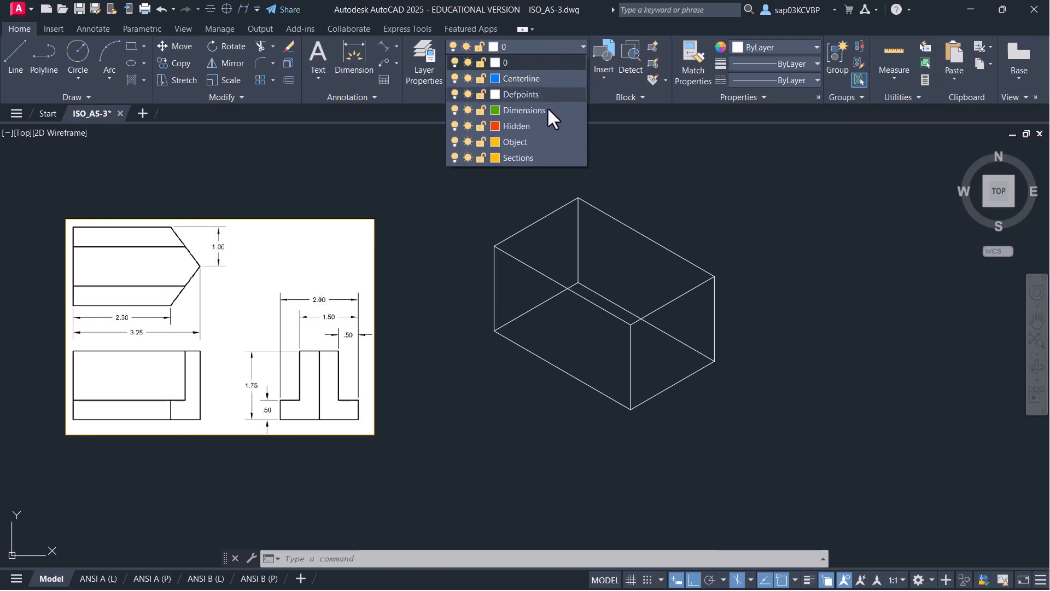
click(527, 142)
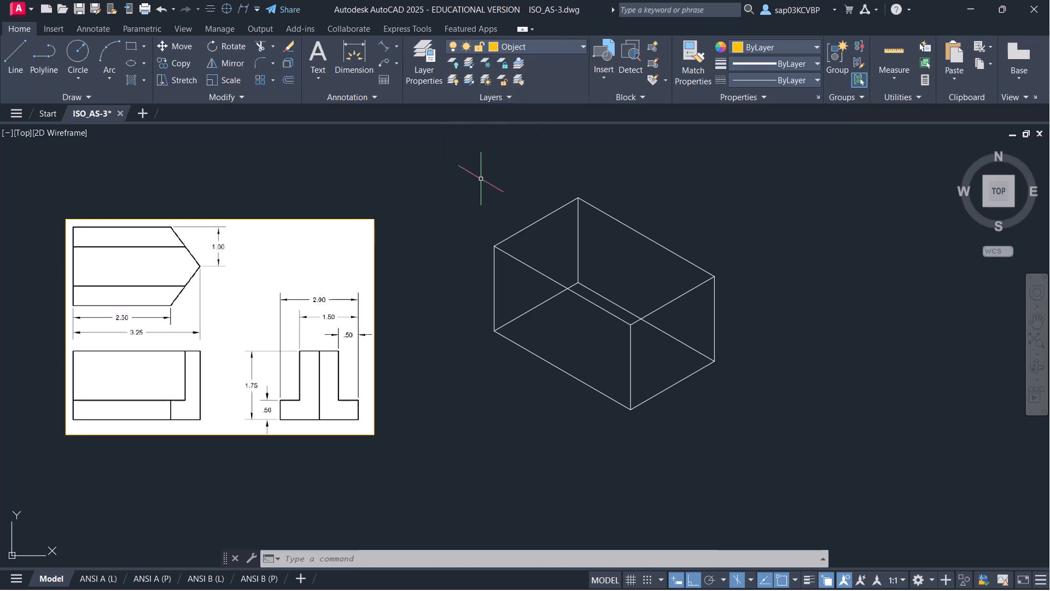
key(ctrl+s)
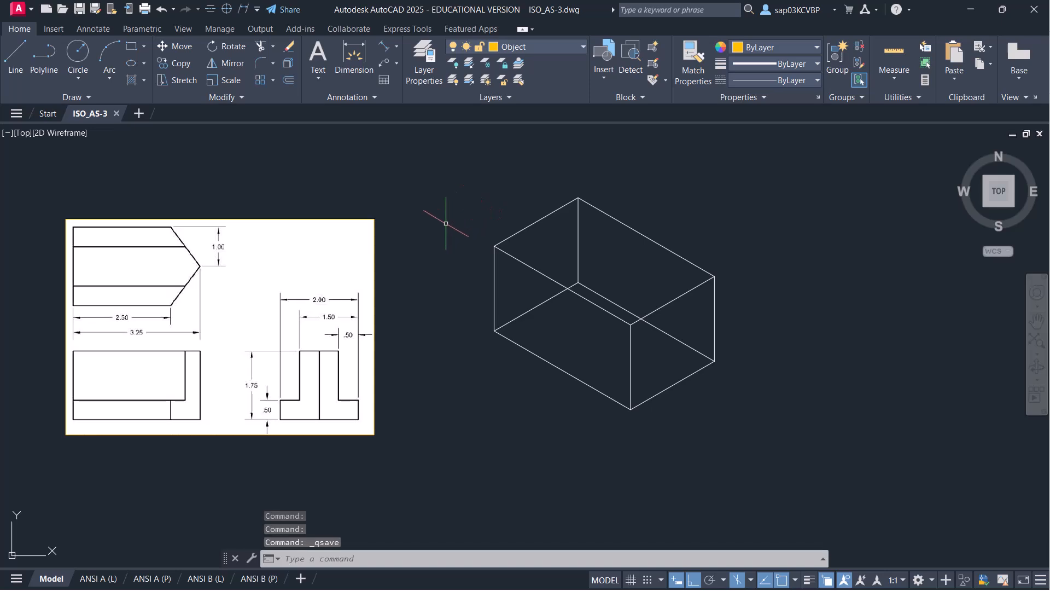
Draw the closed flange profile from the box's lower left corner on the long front face, 0.5 high and 2.50 long
text(l)
key(Return)
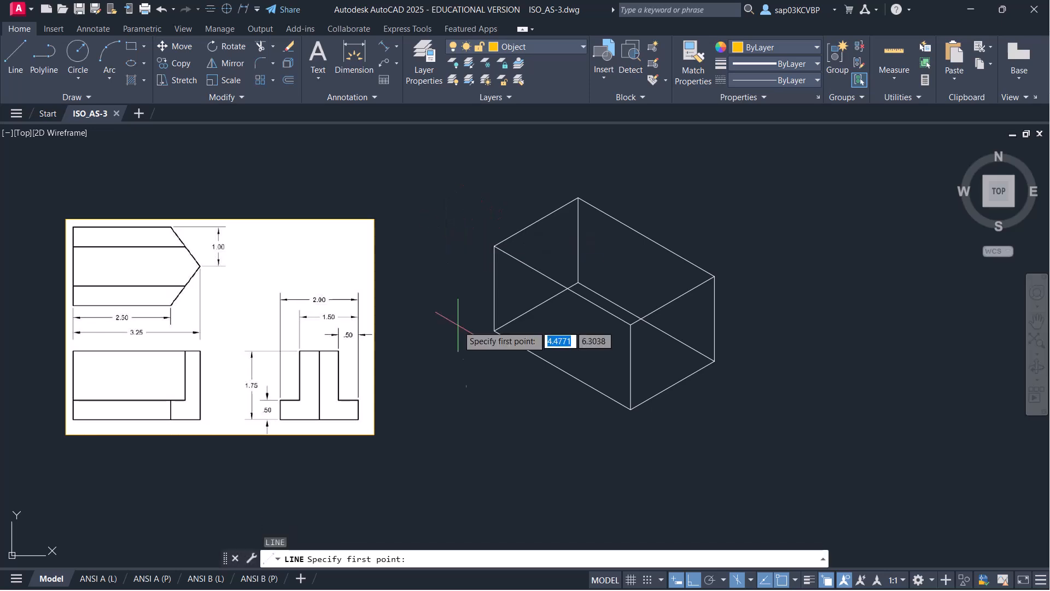
click(494, 330)
text(0.5)
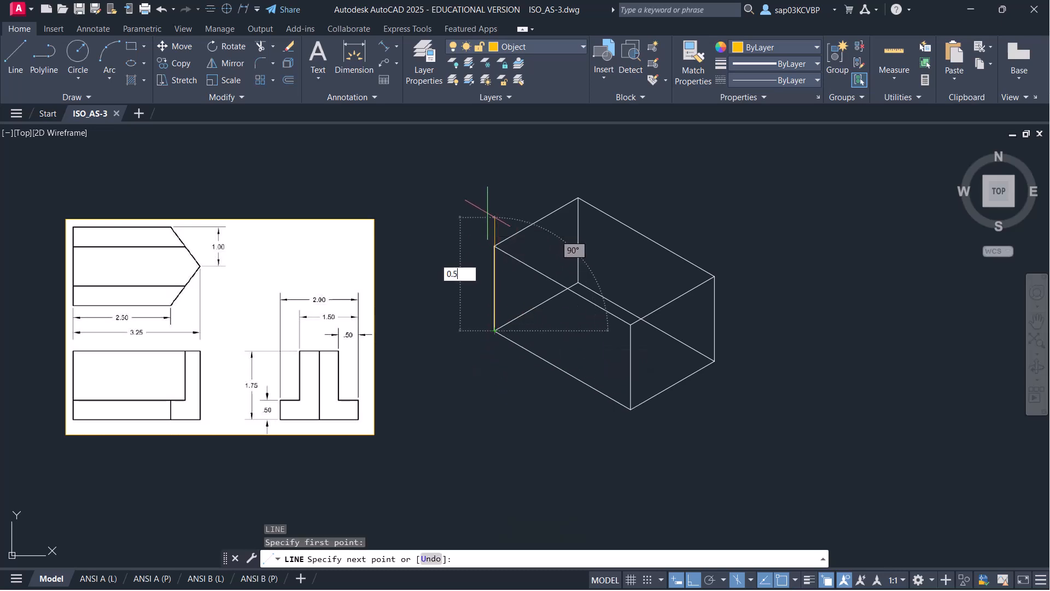
key(Return)
text(2.)
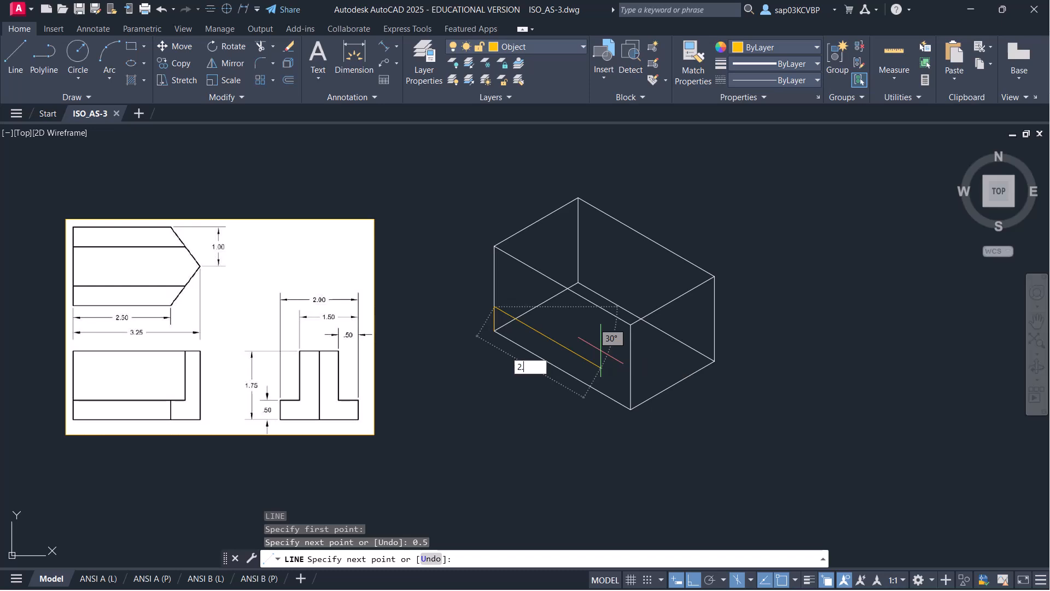
text(50)
key(Return)
text(0.5)
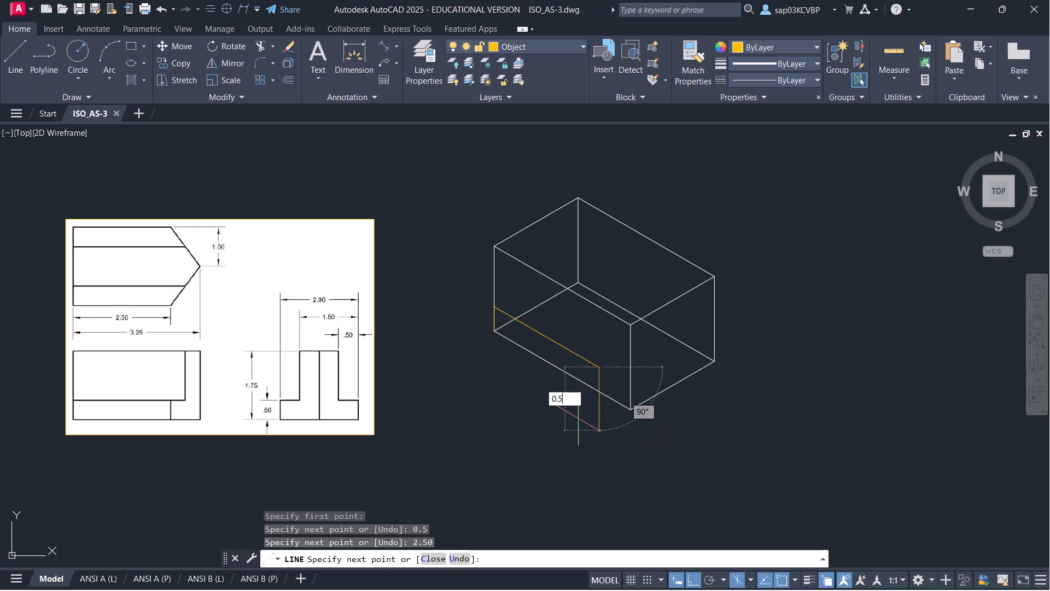
key(Return)
text(C)
key(Return)
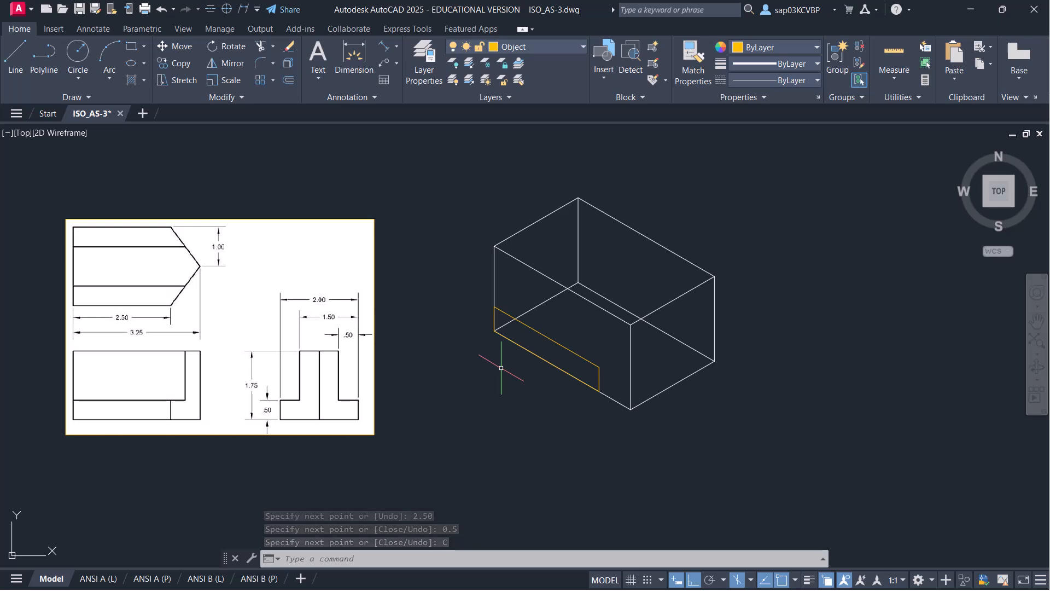
Copy the flange profile 2 along 30° on the top isoplane to the box's rear face
text(co)
key(Return)
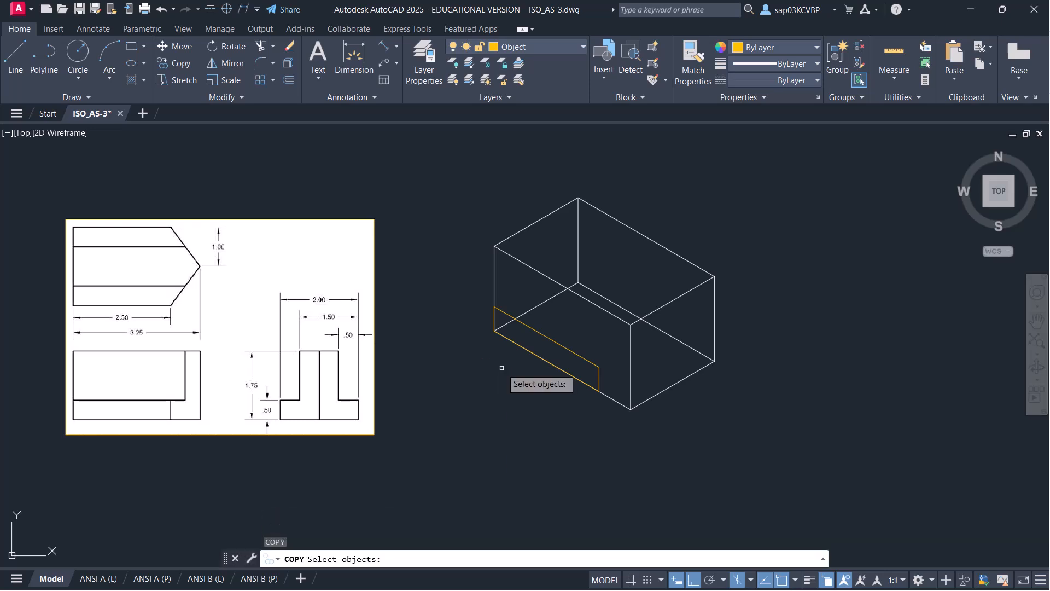
click(484, 293)
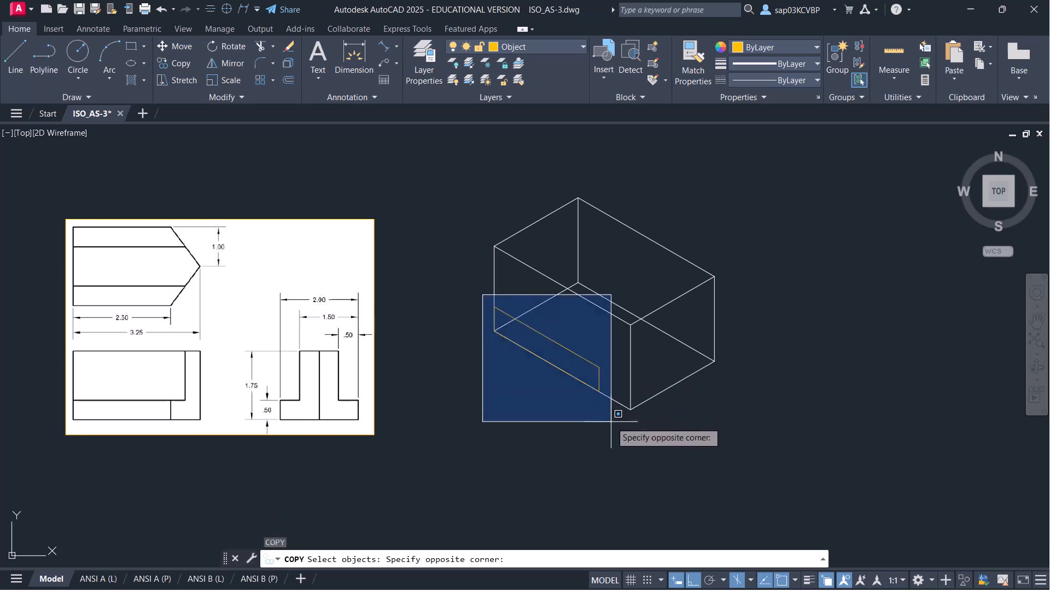
click(638, 449)
key(Return)
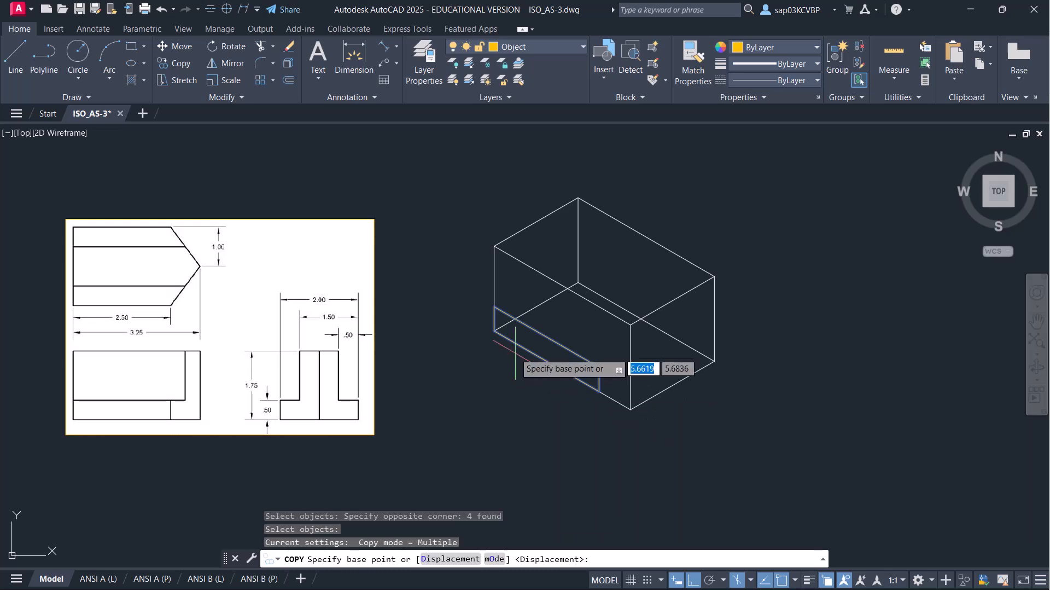
click(495, 330)
key(F5)
text(2)
key(Return)
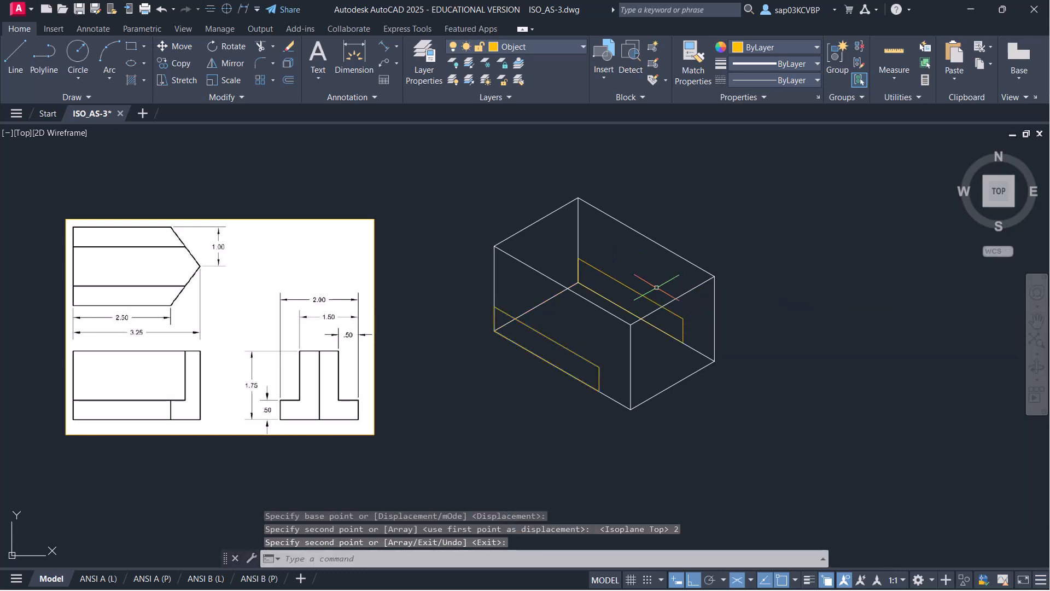
key(Return)
Draw the raised rib profile on the box's left end face, stepping in 0.5, up 1.25, across 1 and down 1.25 to the rear flange corner
text(l)
key(Return)
click(495, 307)
text(.)
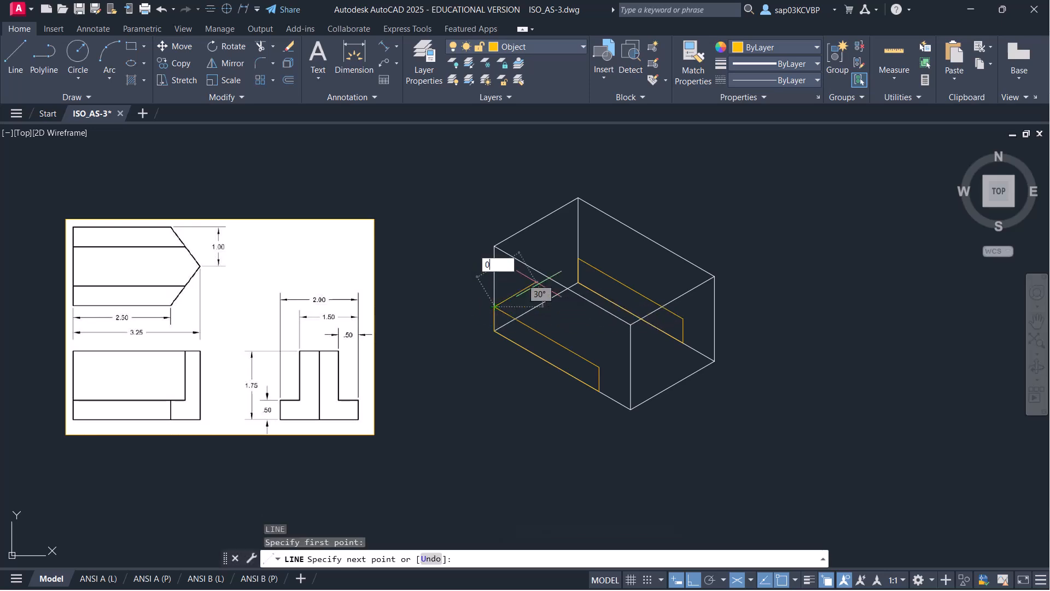
text(5)
key(Return)
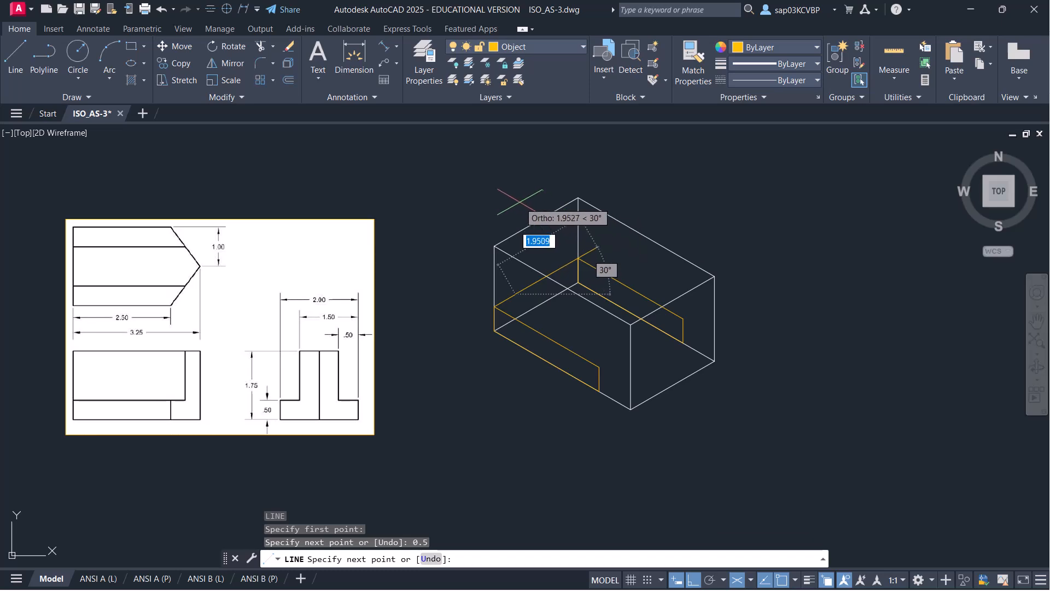
key(F5)
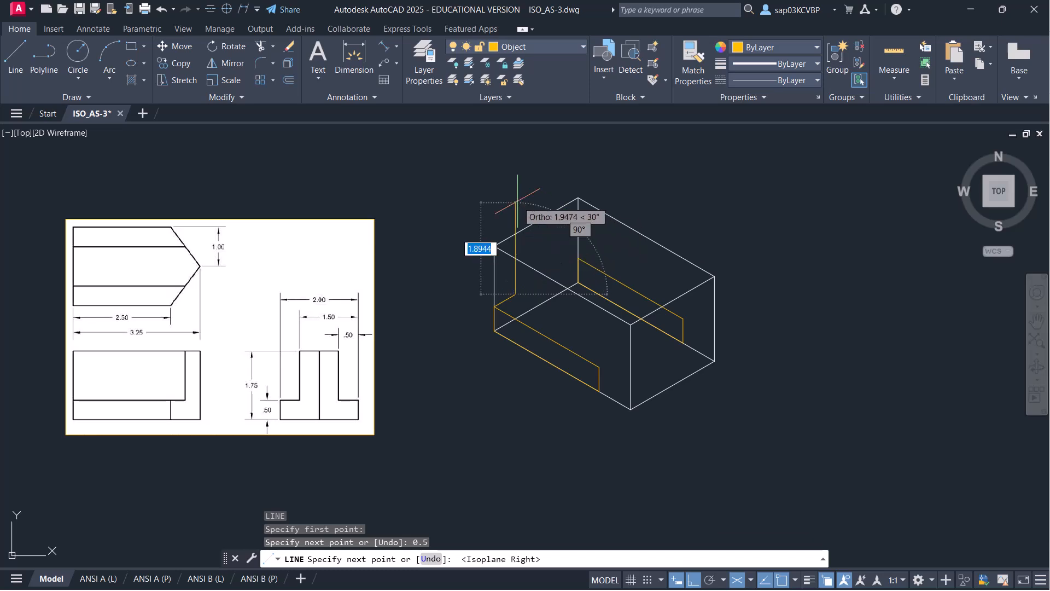
text(1.25)
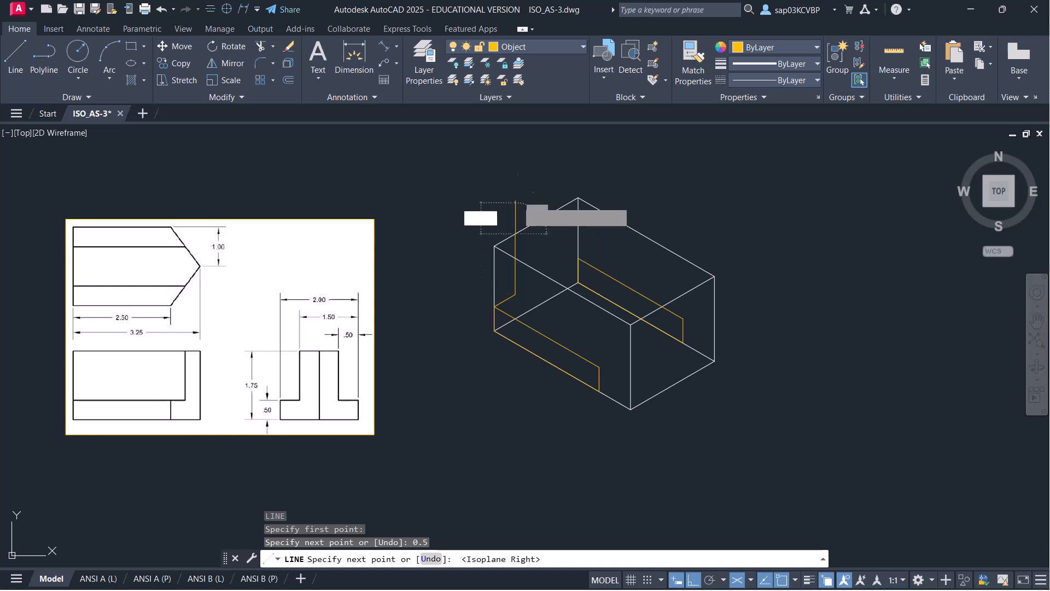
key(Return)
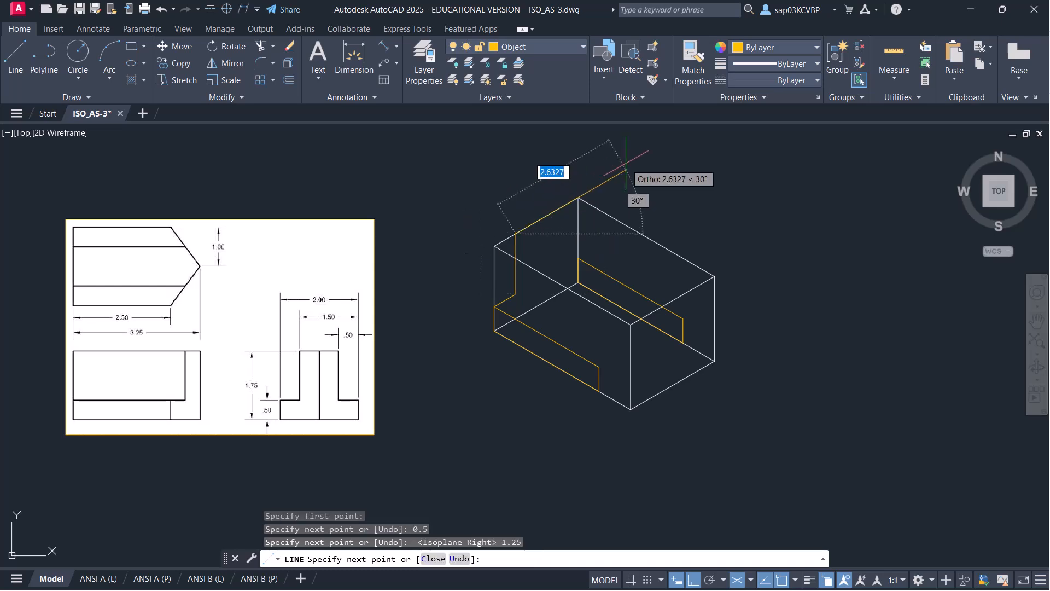
text(1)
key(Return)
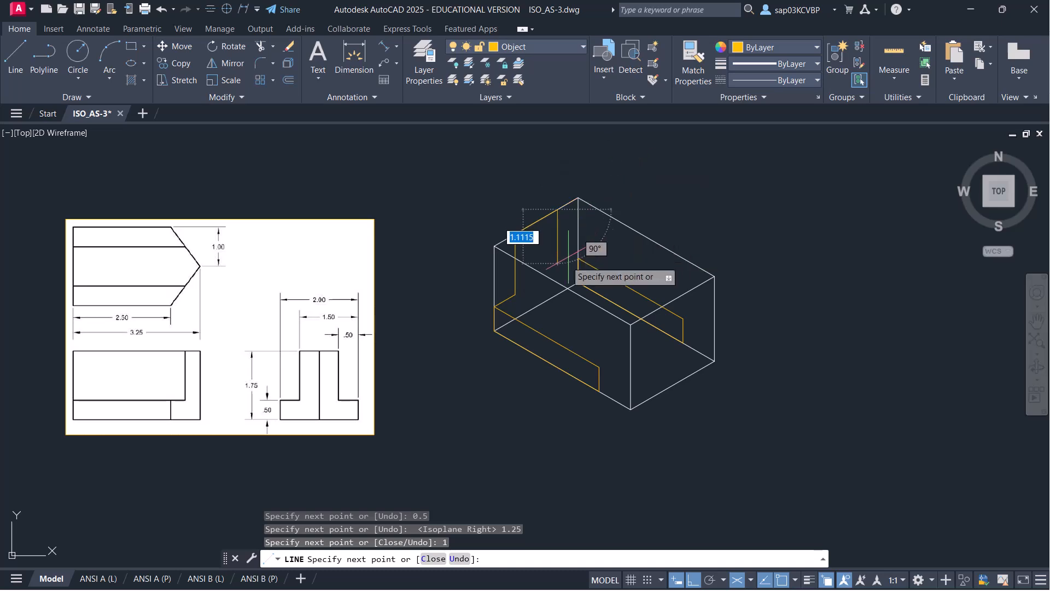
text(1.25)
key(Return)
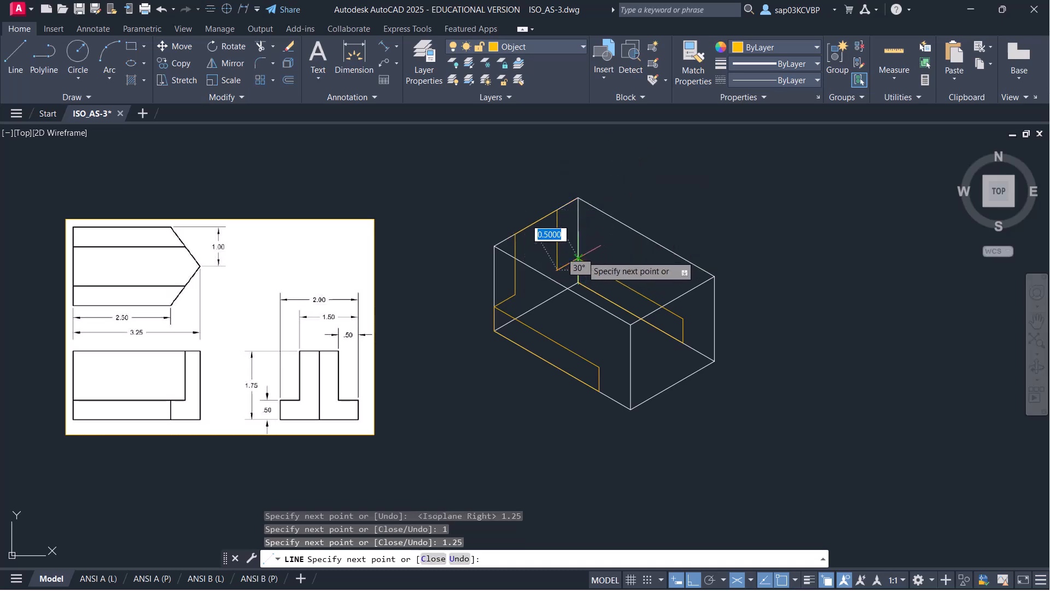
click(578, 257)
key(Return)
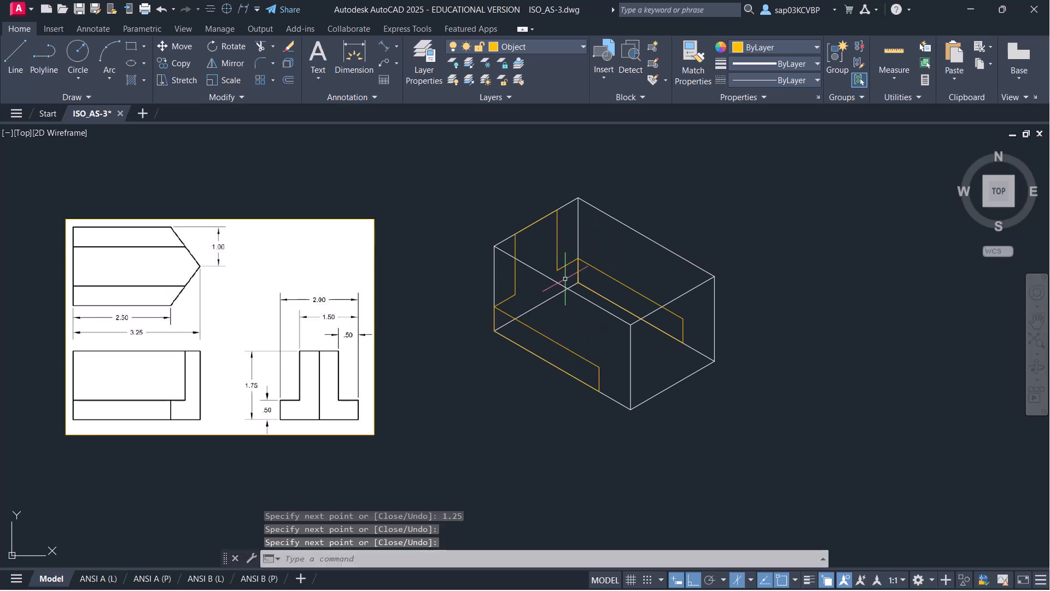
Draw 3.25 long edges on the left isoplane from both upper corners of the rib profile toward the right end face
key(F5)
text(l)
key(Return)
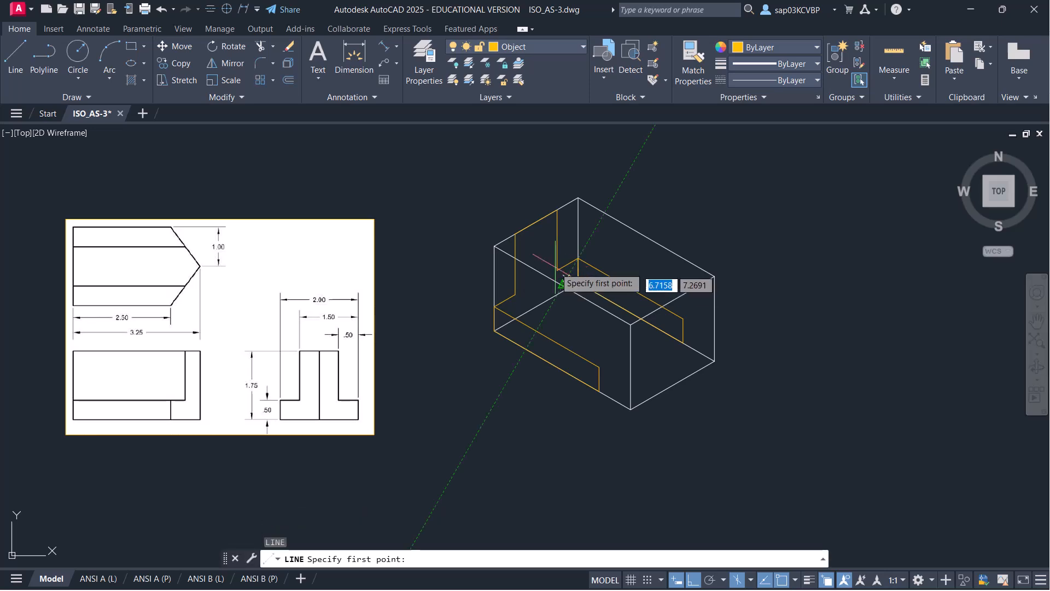
click(516, 234)
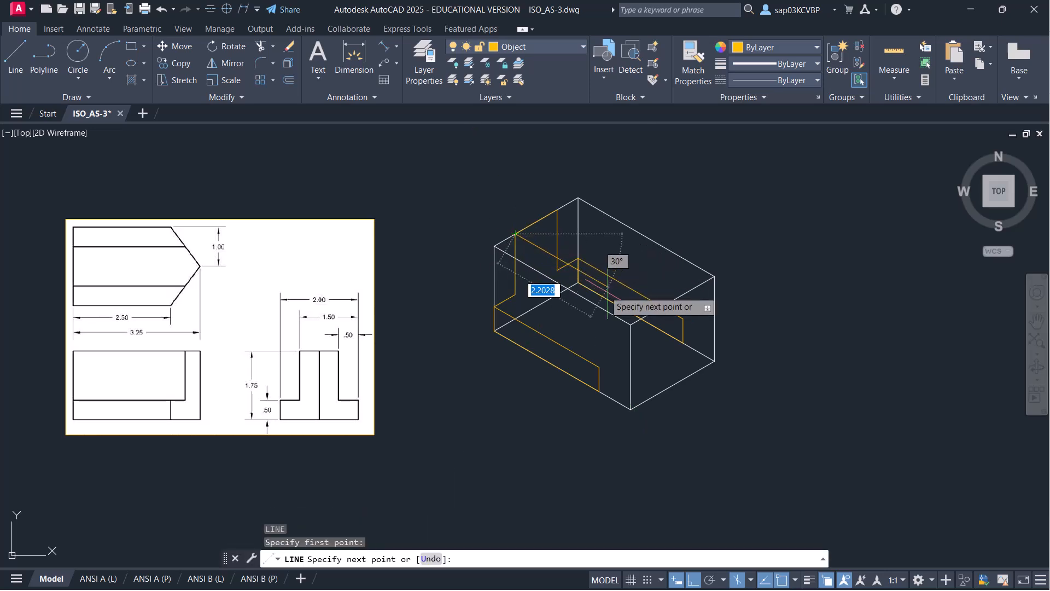
scroll(639, 316, up, 4)
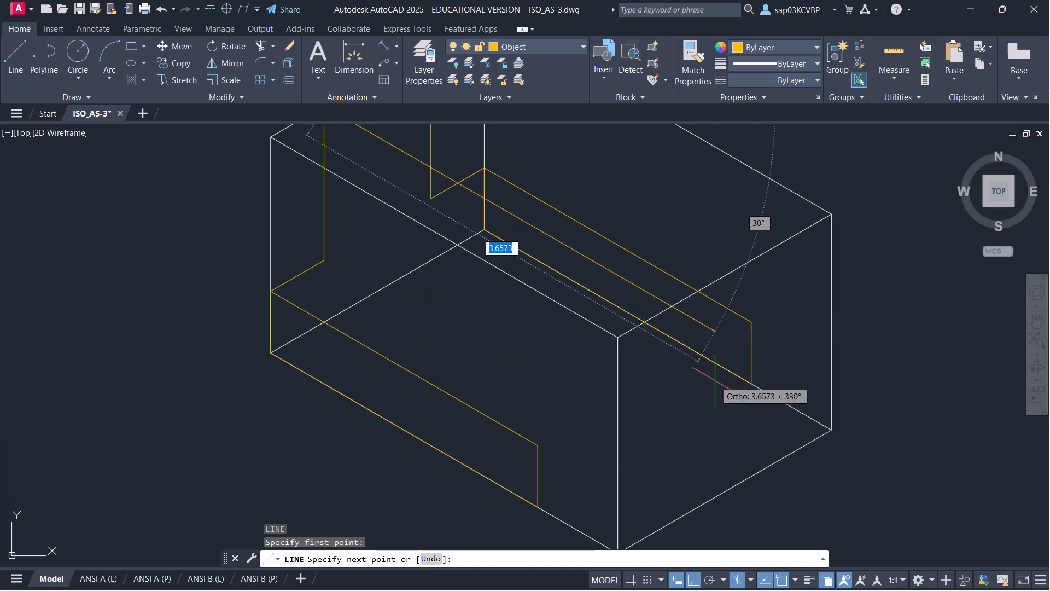
text(3.25)
key(Return)
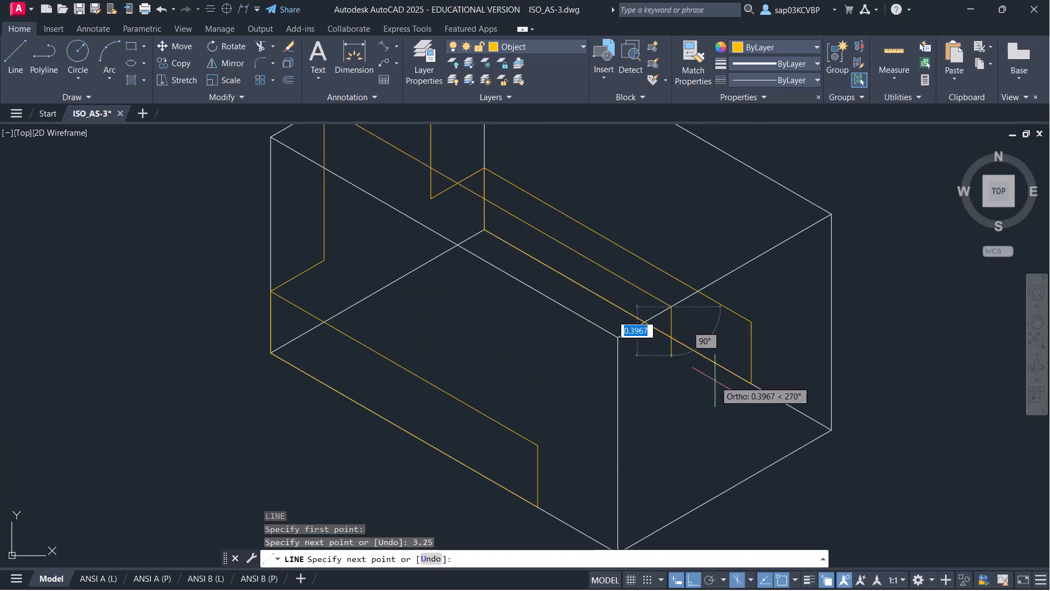
key(Return)
scroll(661, 420, down, 4)
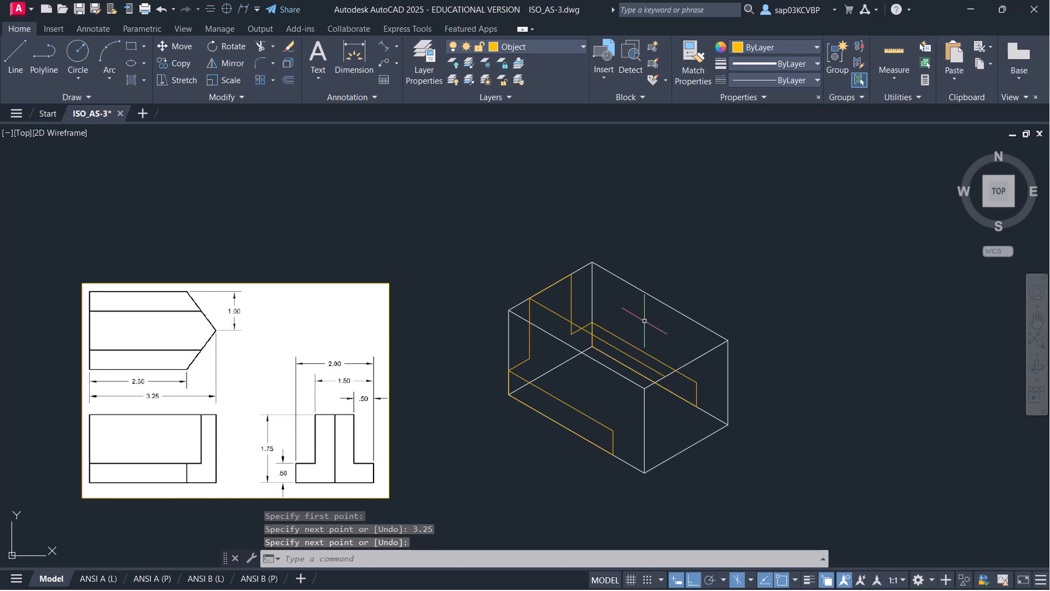
key(Return)
click(572, 274)
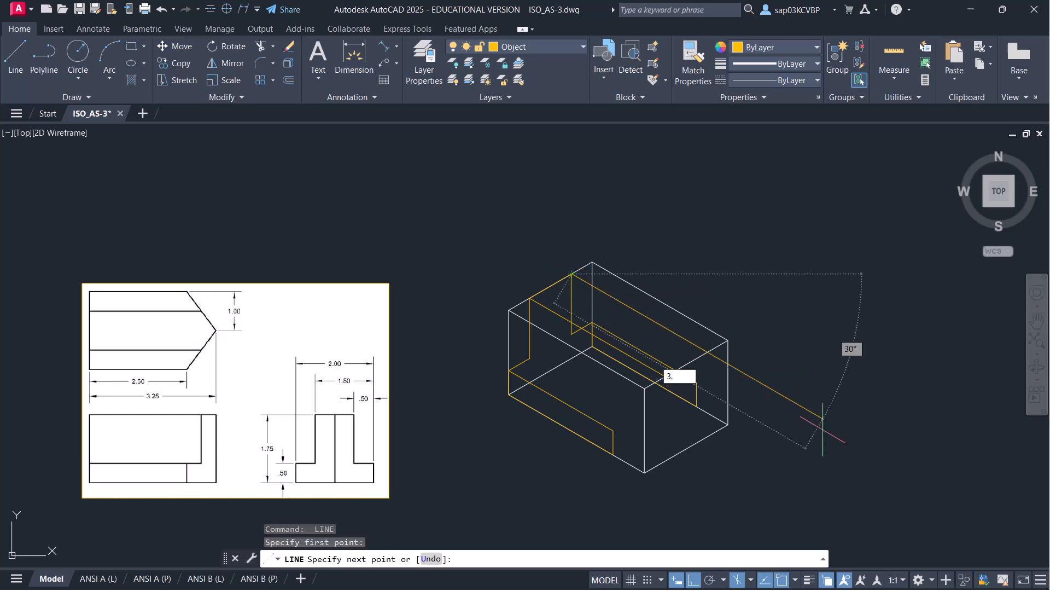
key(Return)
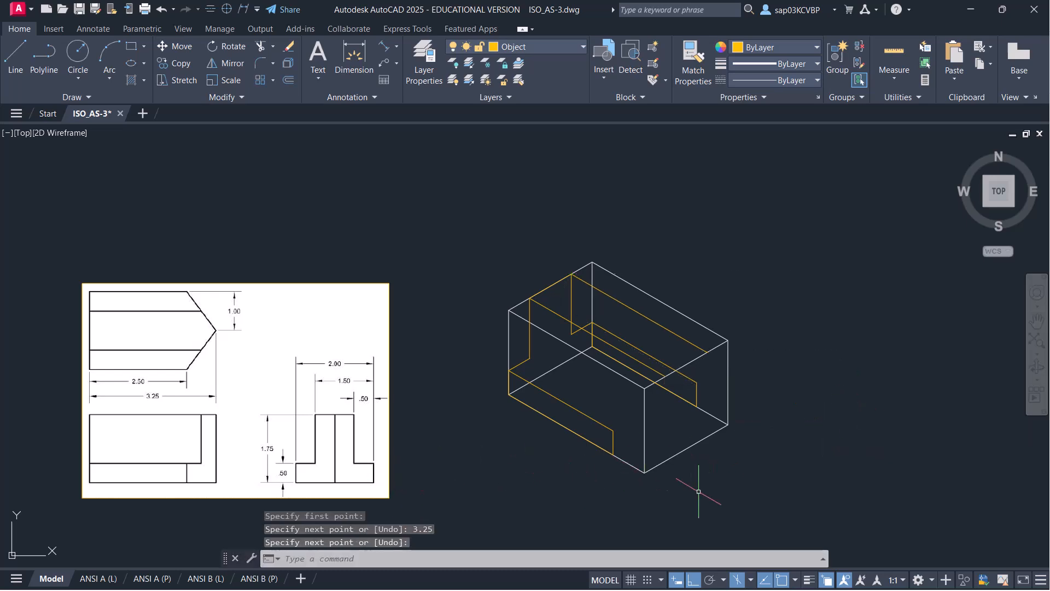
Draw the vertical point edge on the box's right end face from the lower edge's midpoint to the upper edge's midpoint
key(Return)
click(687, 449)
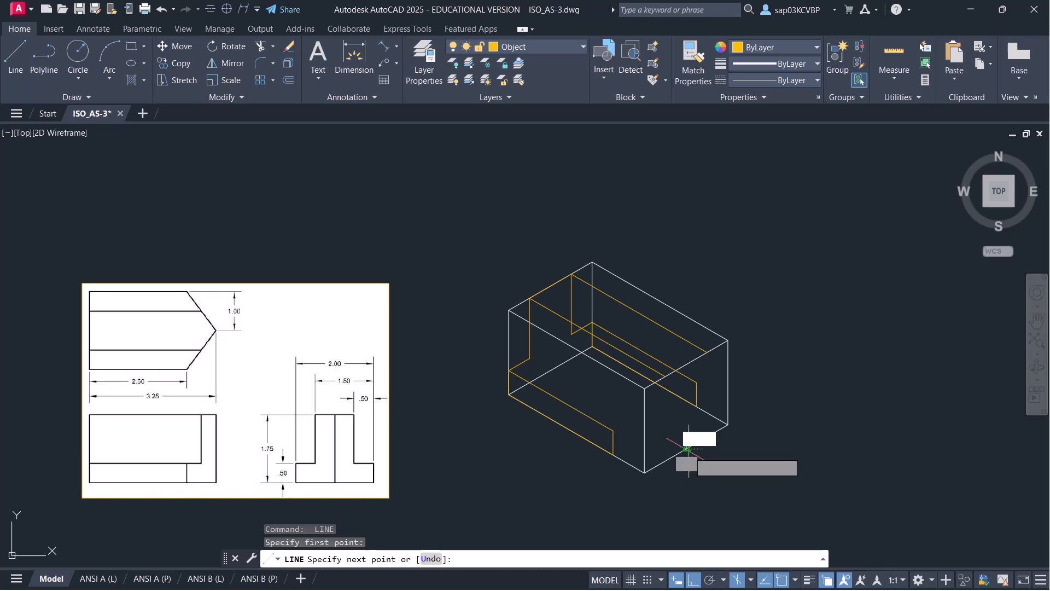
scroll(691, 402, up, 4)
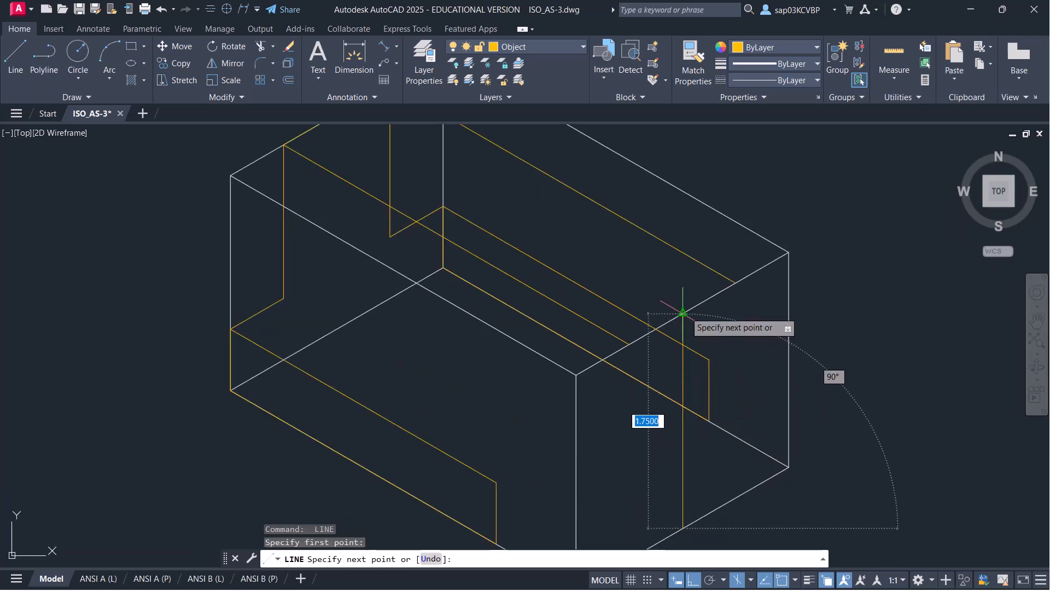
key(Return)
scroll(722, 438, down, 4)
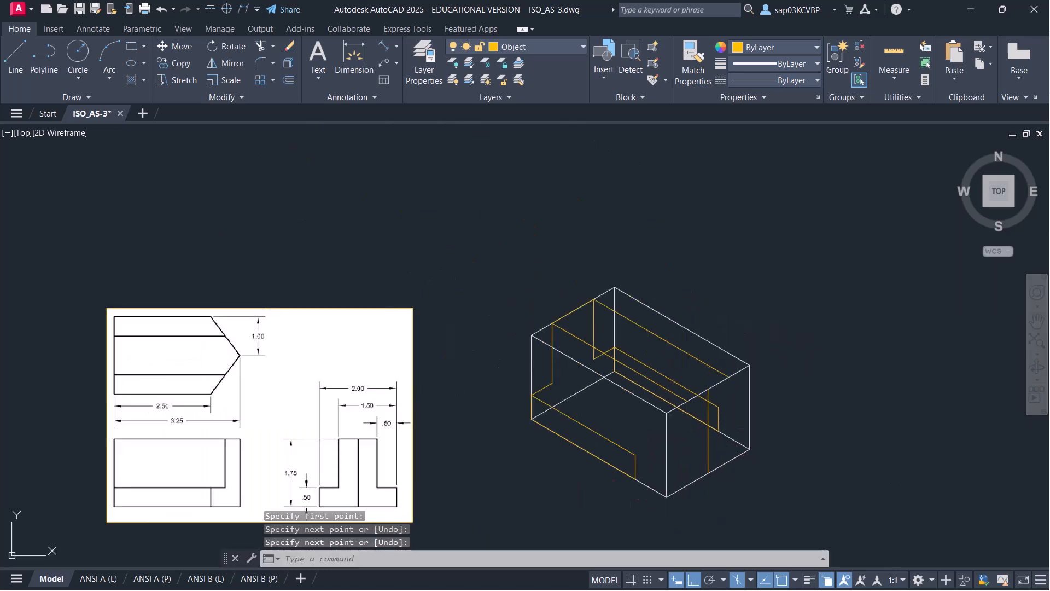
Draw the slanted base edge from the front flange's lower right corner to the foot of the vertical point edge
key(Return)
click(636, 478)
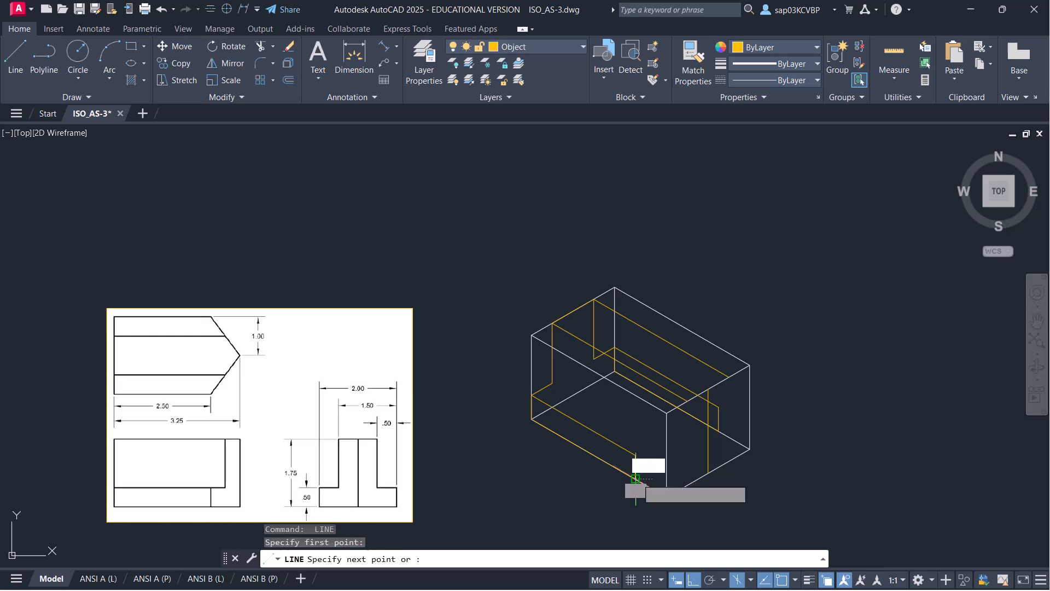
click(709, 472)
key(Return)
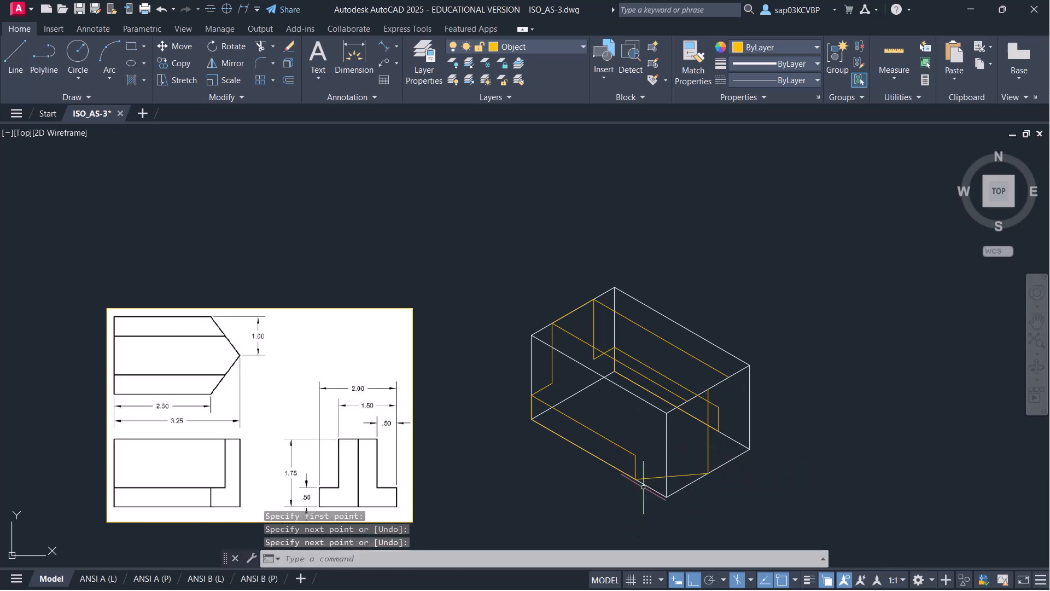
text(co)
key(Return)
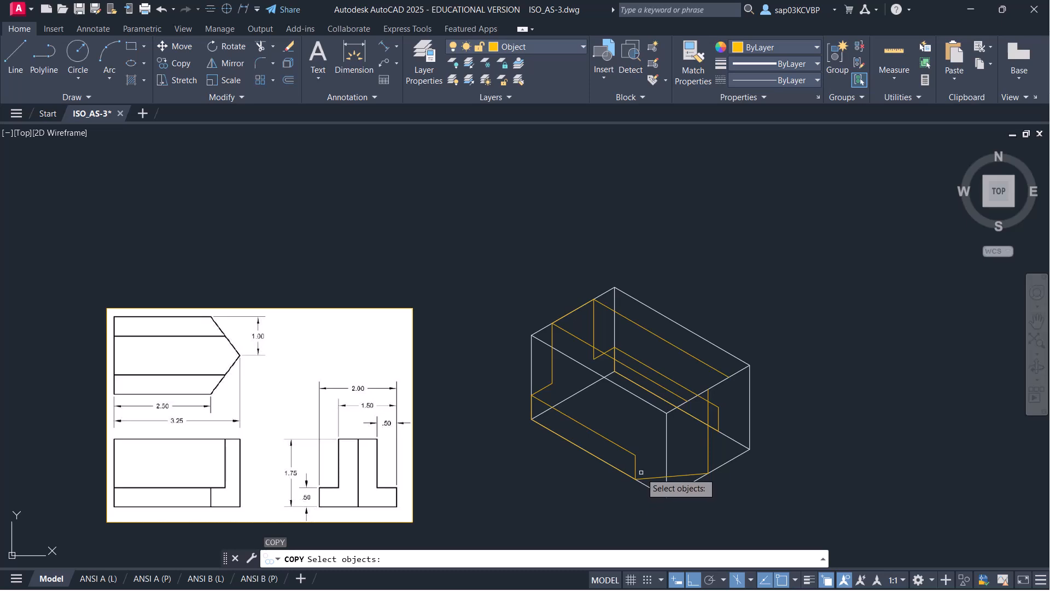
key(Escape)
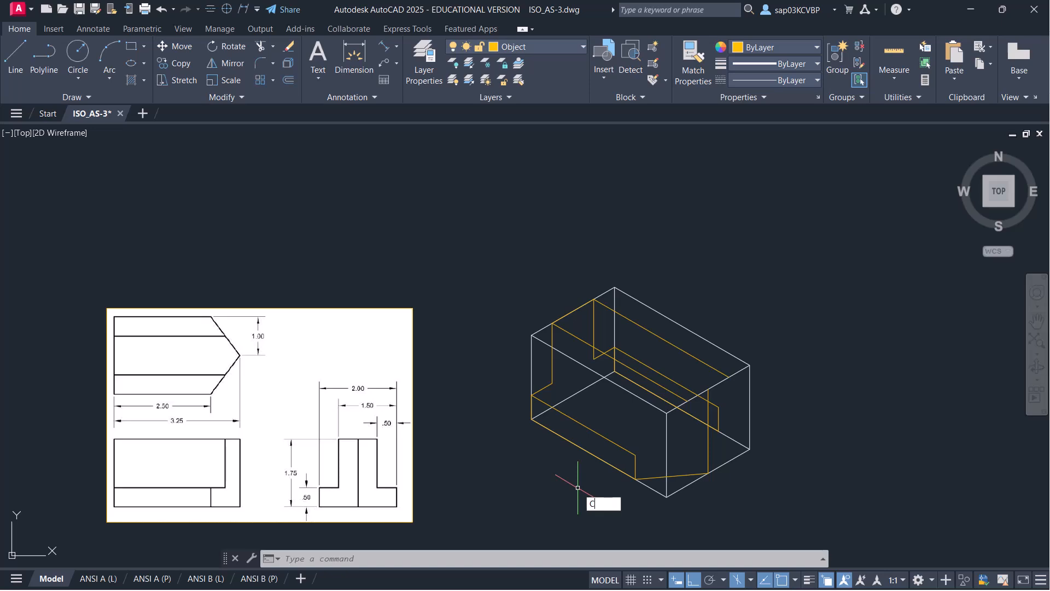
Copy the front slanted base edge from the foot to the upper end of the vertical point edge
text(co)
key(Return)
click(647, 478)
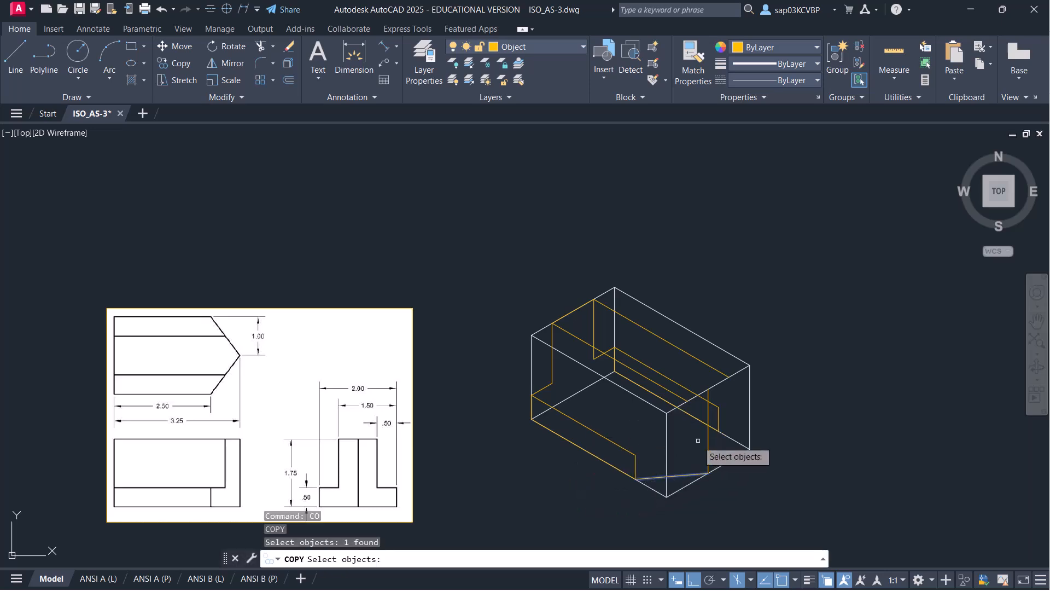
key(Return)
click(708, 474)
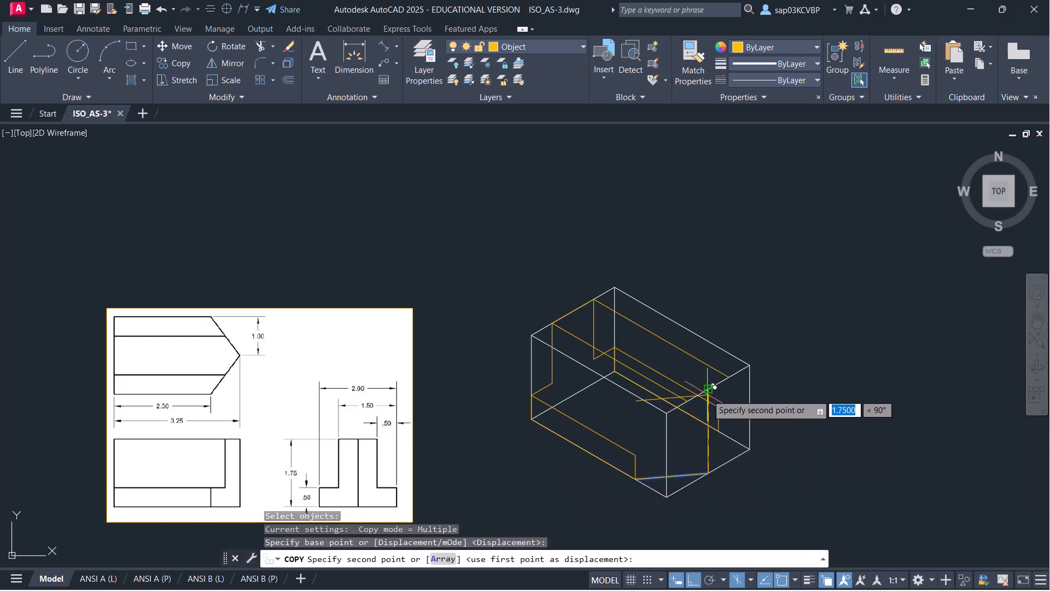
click(709, 391)
key(Return)
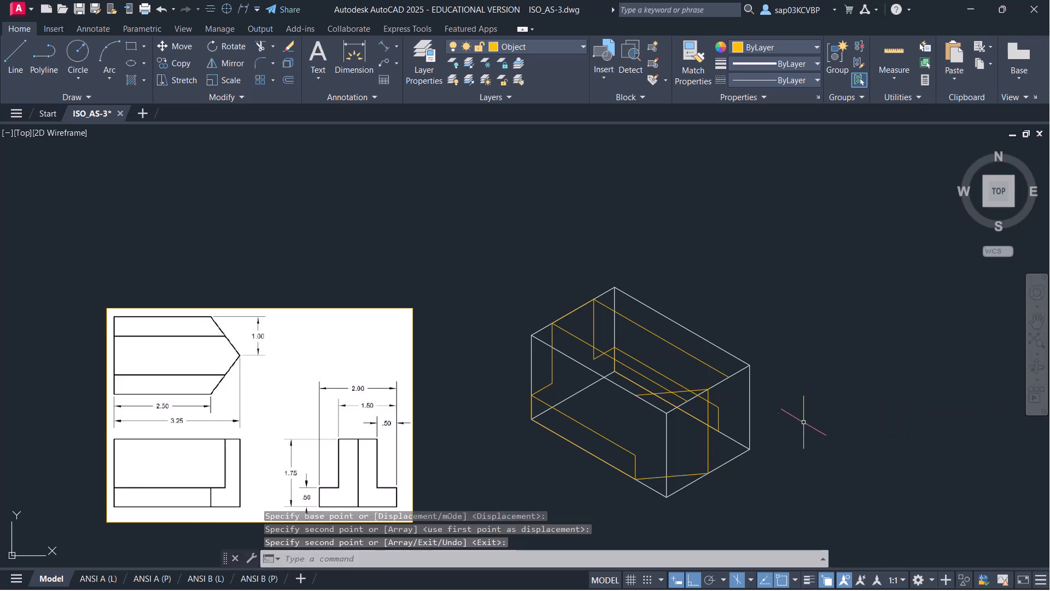
Draw the rear slanted base edge between the rear flange's lower right corner and the foot of the vertical point edge
key(Return)
key(Escape)
text(l)
key(Return)
click(749, 449)
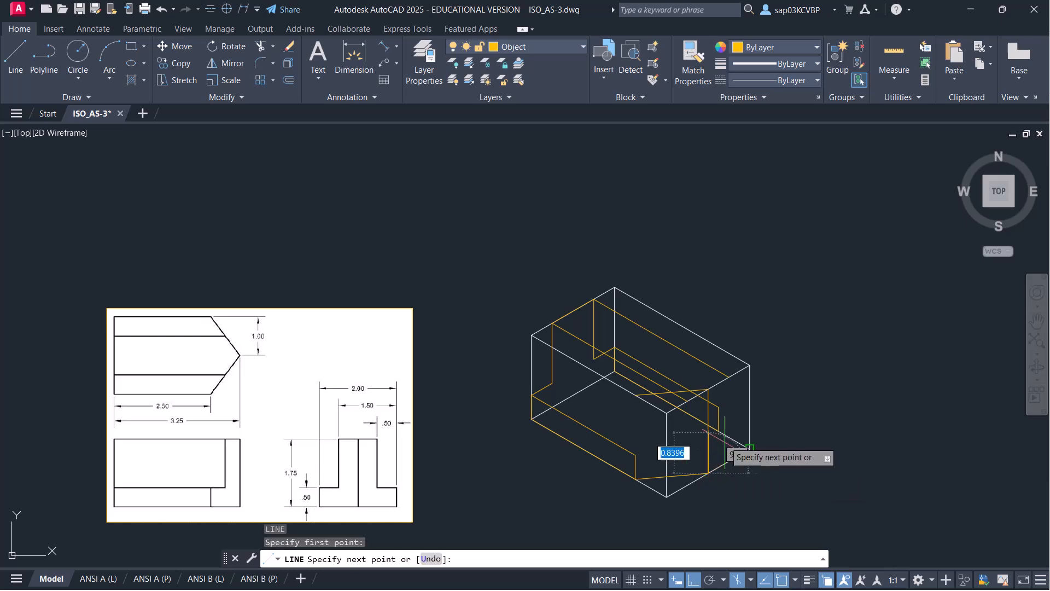
click(708, 472)
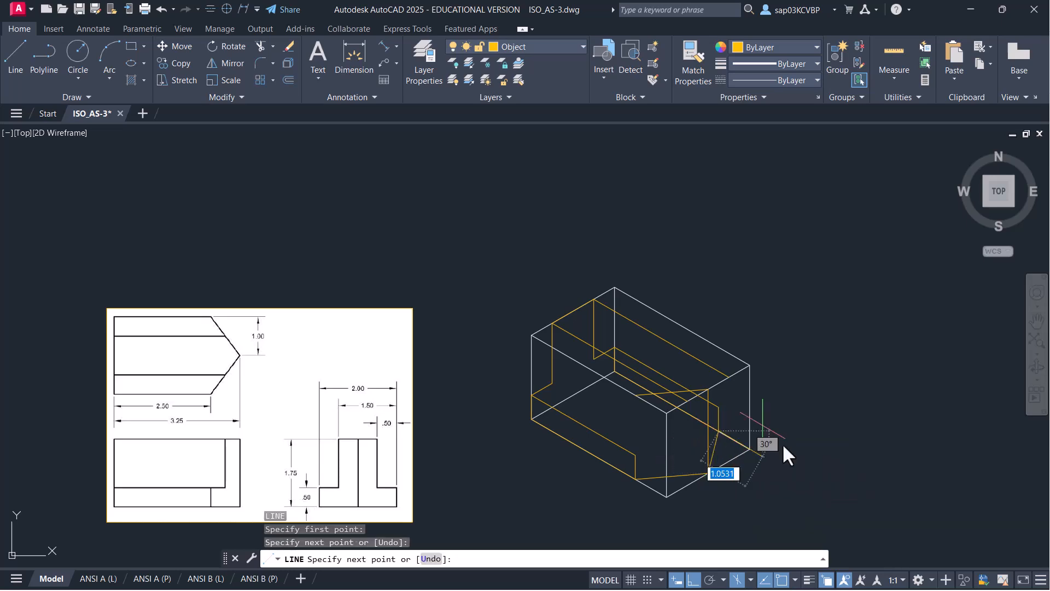
key(Return)
Copy the rear slanted base edge from the foot to the upper end of the vertical point edge
text(co)
key(Return)
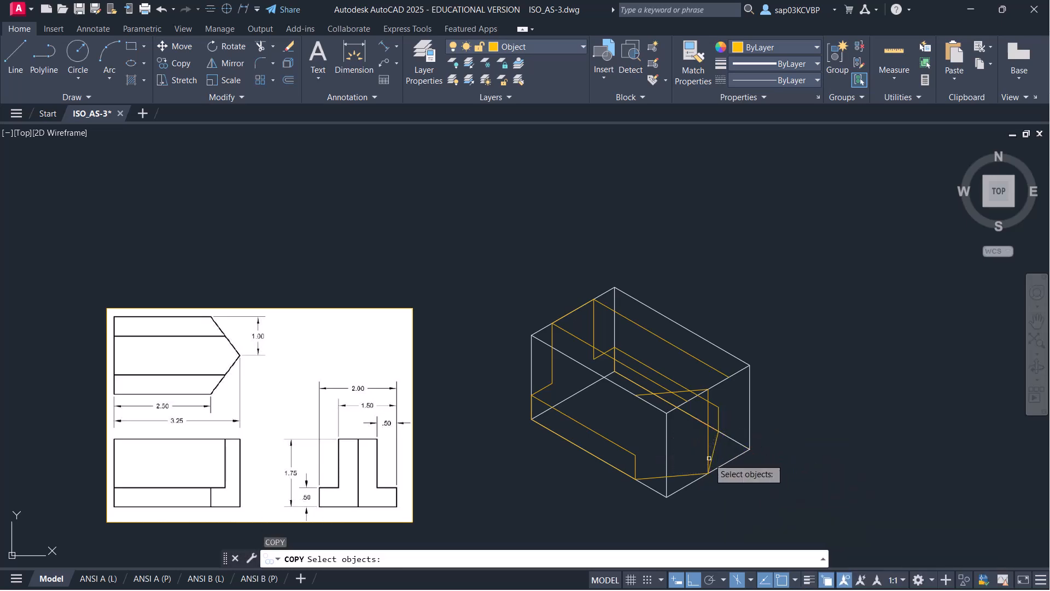
scroll(726, 431, up, 2)
click(721, 436)
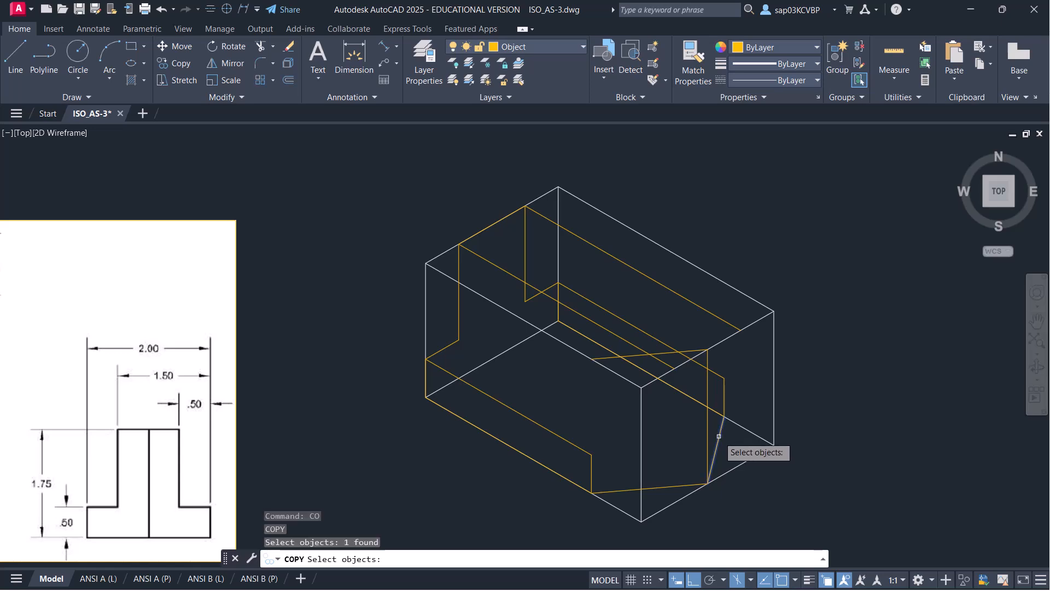
key(Return)
click(708, 482)
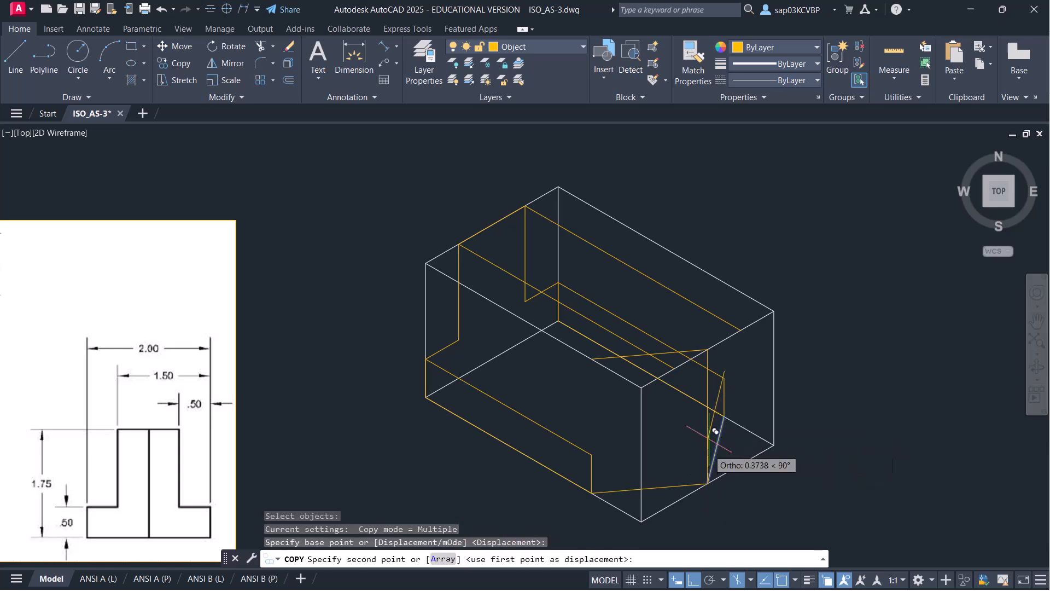
click(708, 349)
key(Return)
Trim the overhanging ends of the slanted upper edges and the block's long top edges where they meet near the point
text(tr)
key(Return)
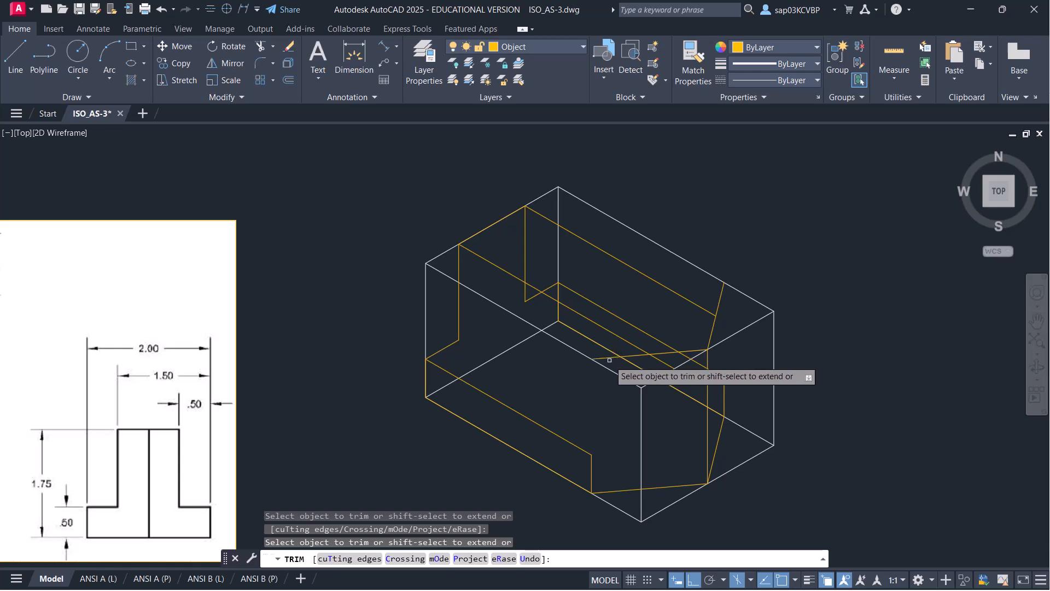
click(607, 358)
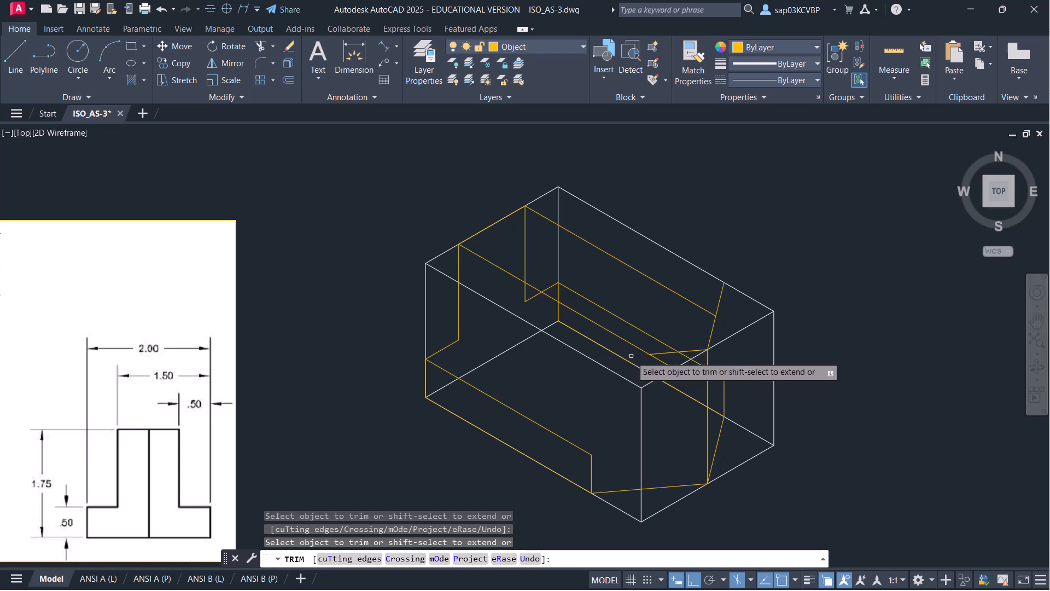
click(632, 355)
click(722, 299)
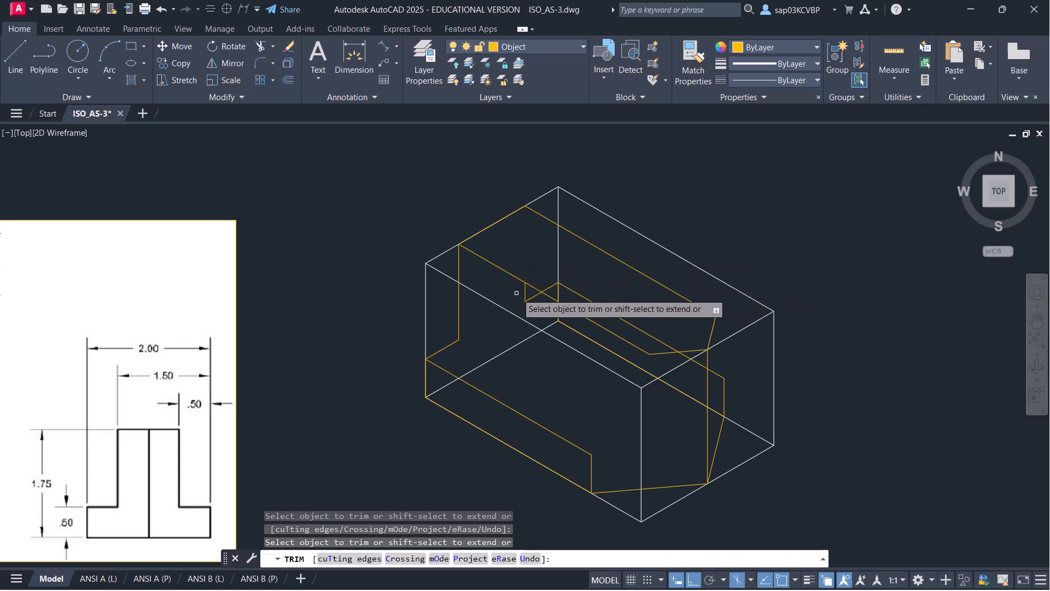
Trim the hidden portions of the rear end profile and of the rear flange's upper edge, up to the vertical point edge
click(547, 289)
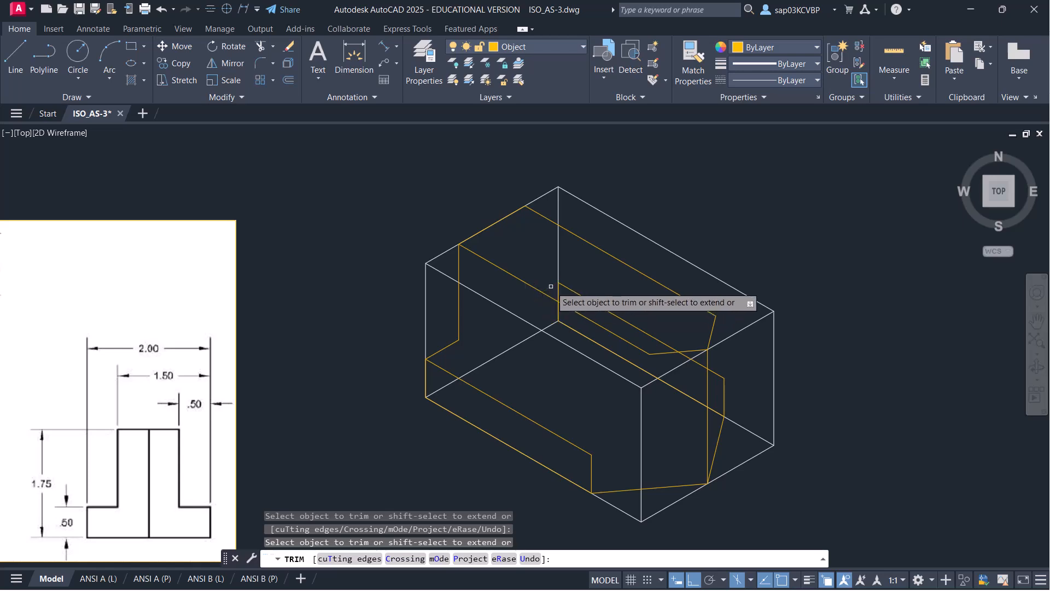
mouse_move(571, 290)
mouse_down()
mouse_move(563, 293)
mouse_move(574, 290)
mouse_up()
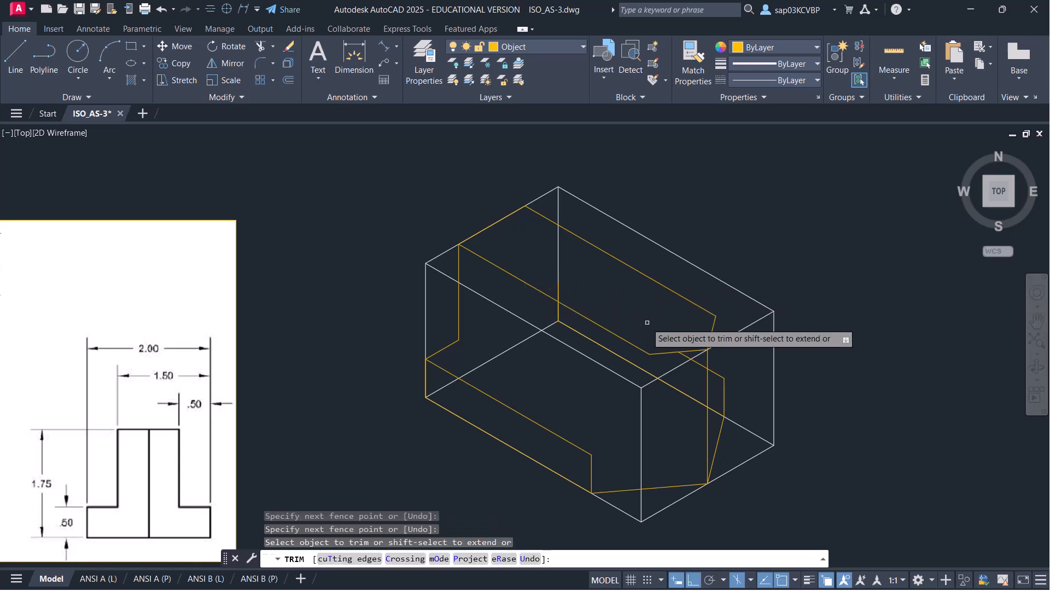
scroll(686, 362, up, 6)
click(688, 347)
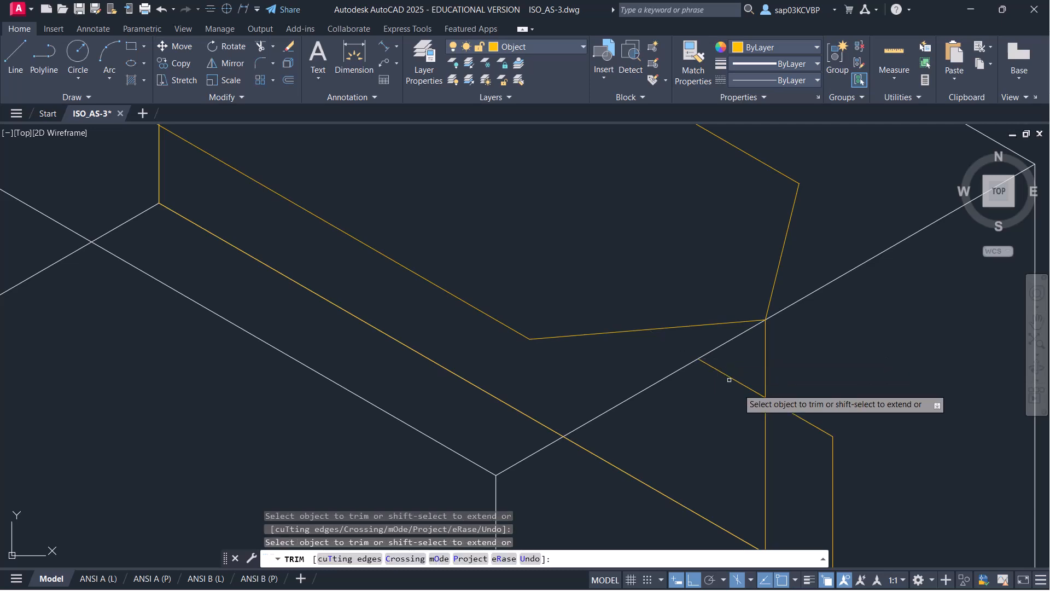
click(736, 382)
scroll(736, 382, down, 4)
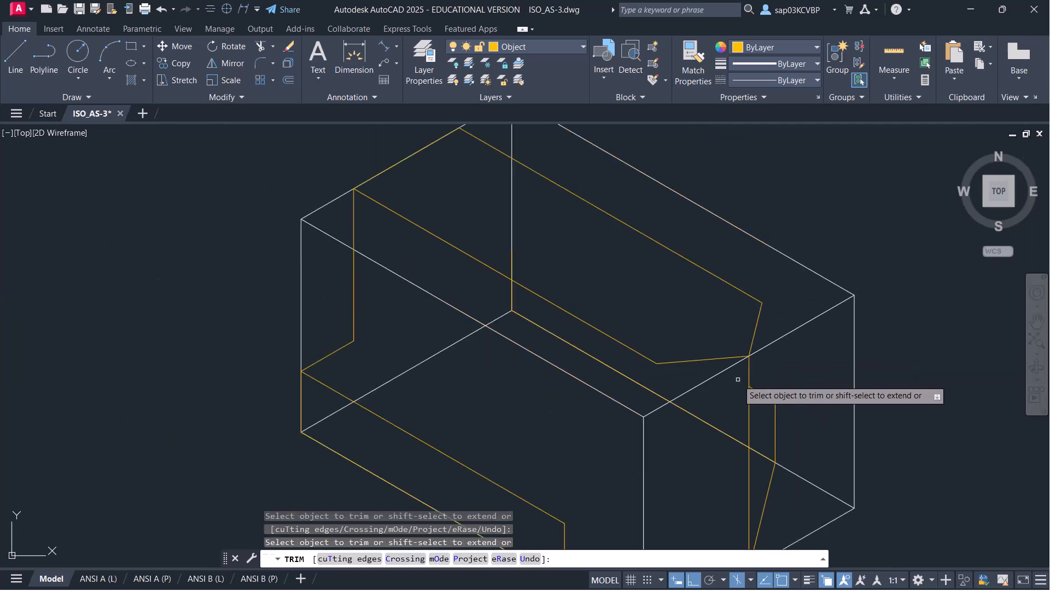
scroll(695, 192, down, 4)
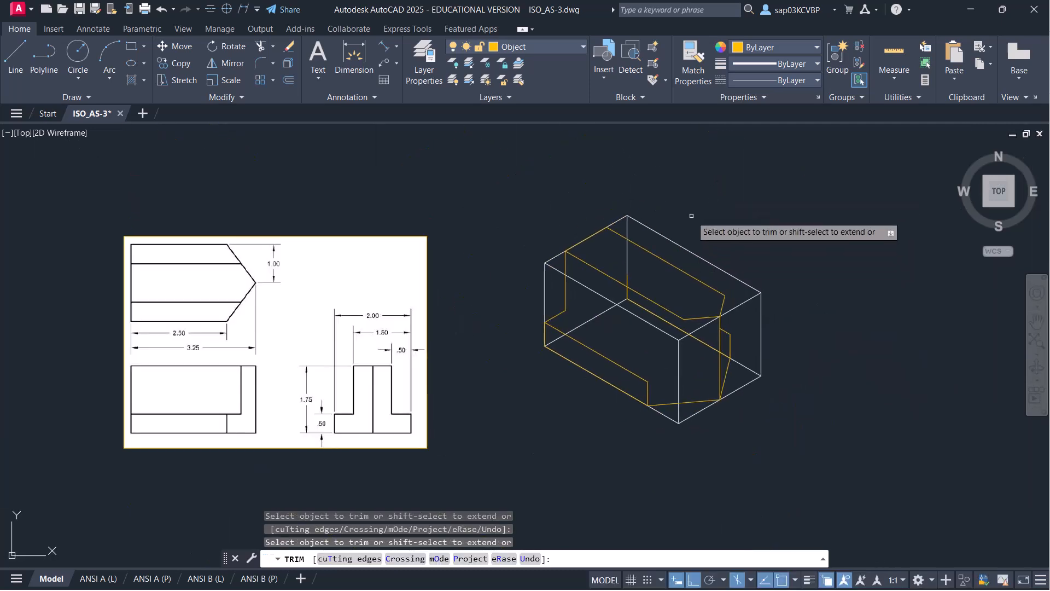
Trim the construction box's rear upper edge and the excess lines at its upper back corner
scroll(691, 213, up, 4)
drag(688, 204, 625, 287)
drag(784, 375, 787, 378)
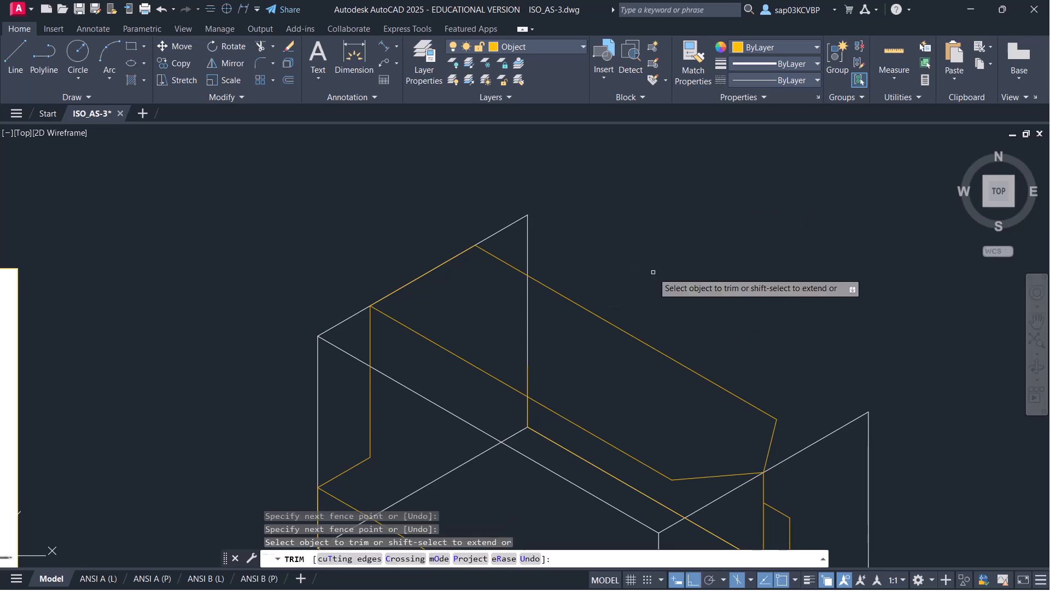
drag(516, 192, 516, 221)
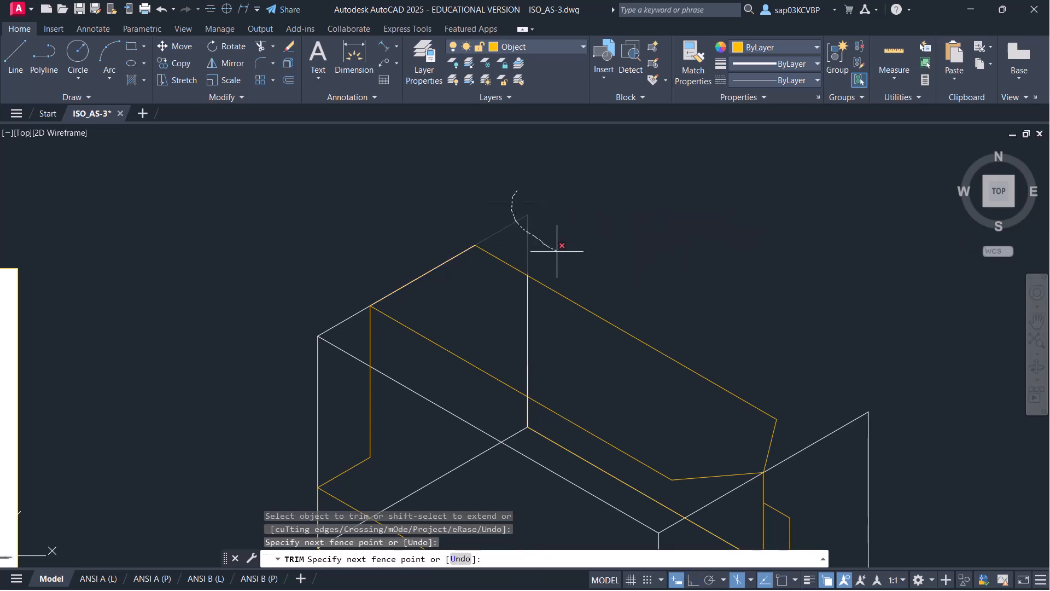
drag(557, 251, 591, 253)
scroll(615, 251, down, 2)
scroll(446, 263, up, 1)
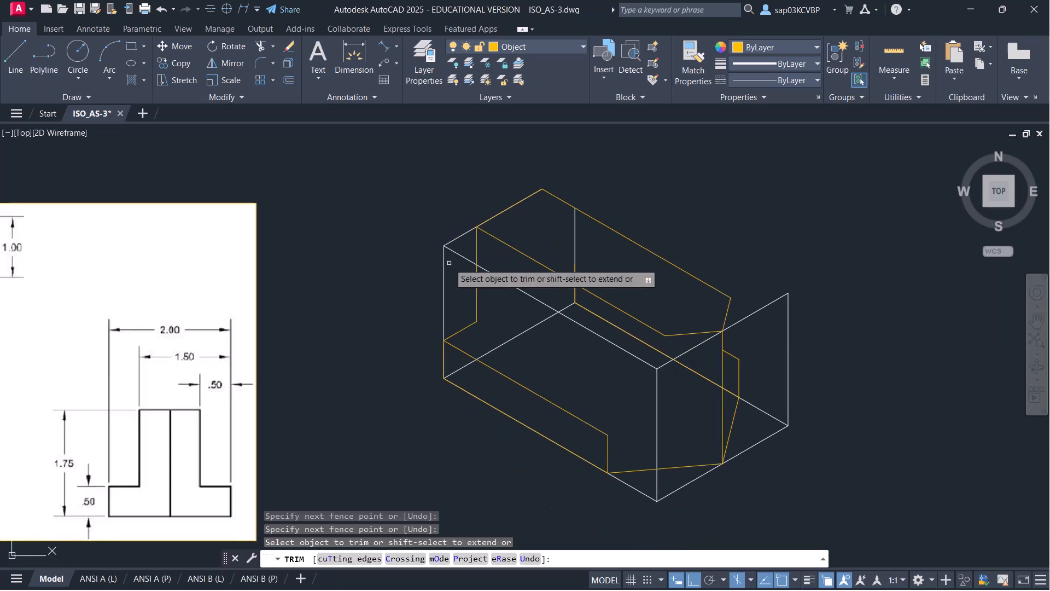
Trim the construction box's front upper edge, upper left corner, front vertical and upper right edge around the block
mouse_move(431, 285)
mouse_down()
mouse_move(464, 245)
mouse_move(464, 224)
mouse_up()
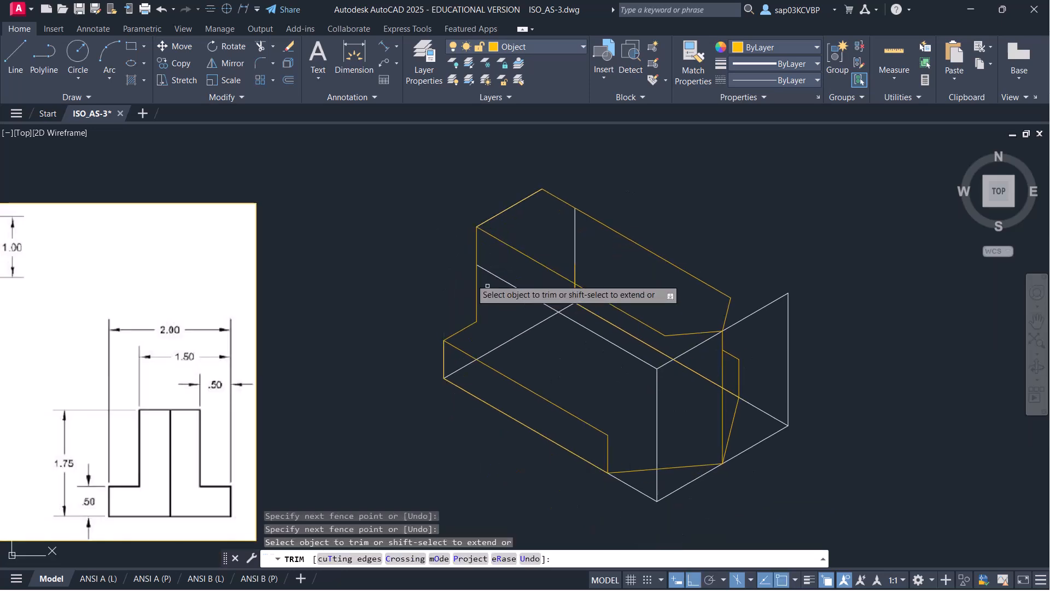
drag(521, 274, 521, 323)
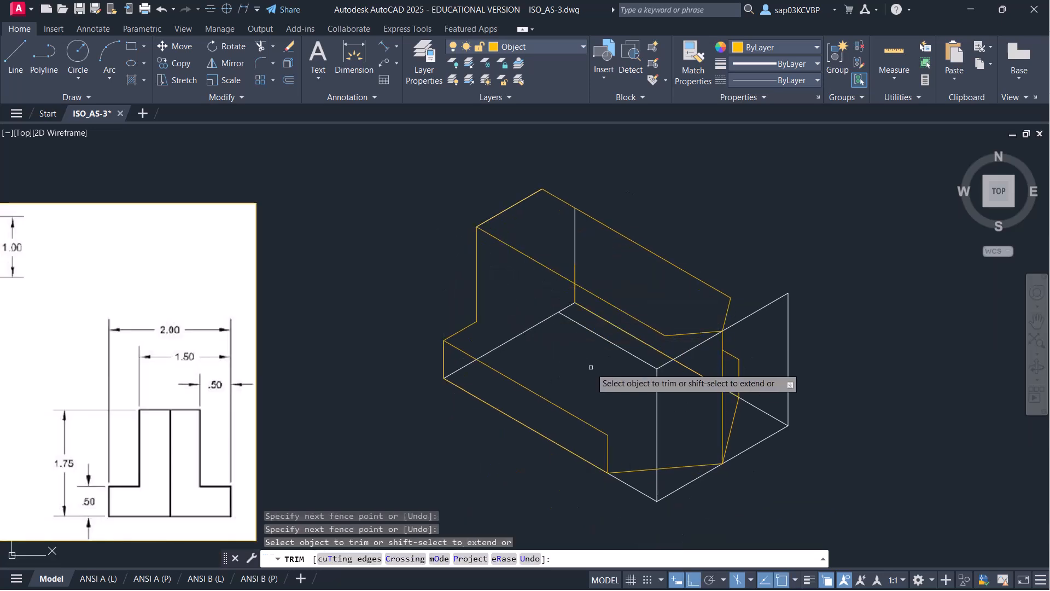
scroll(662, 399, down, 3)
scroll(651, 391, up, 5)
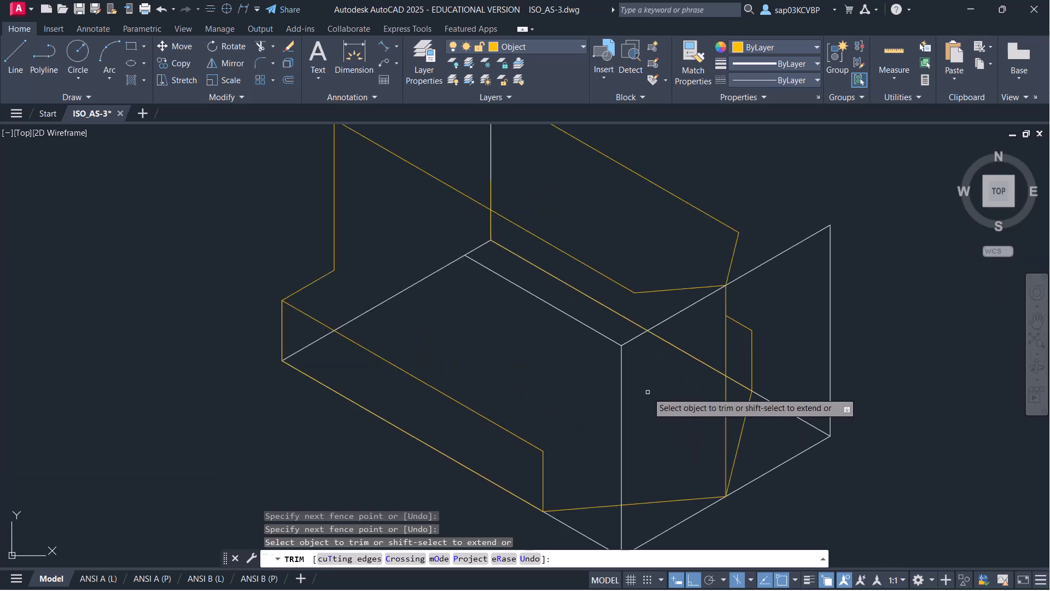
mouse_move(646, 391)
mouse_down()
mouse_move(623, 354)
mouse_move(600, 357)
mouse_up()
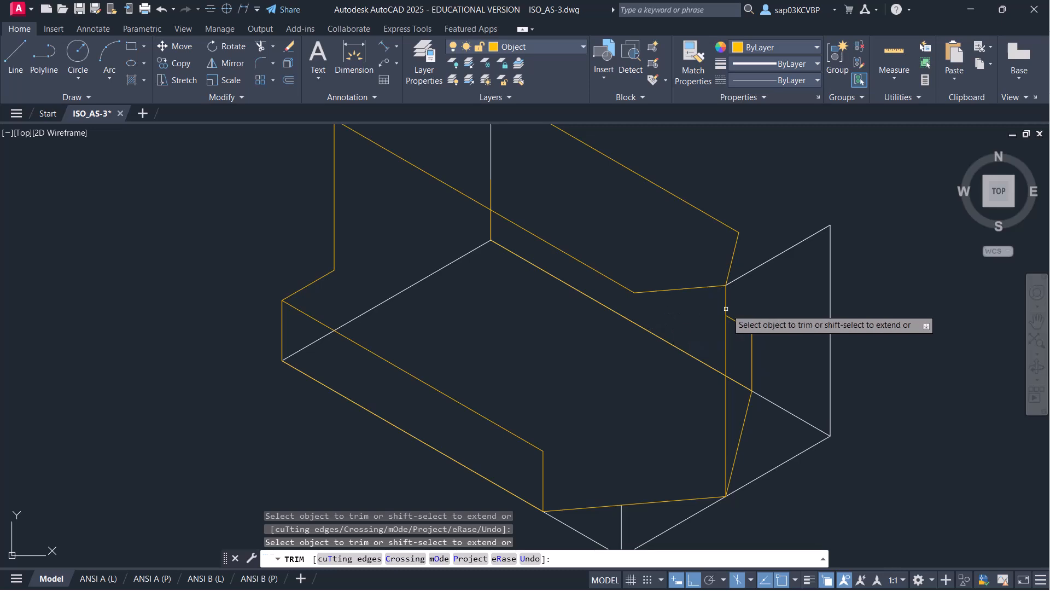
scroll(777, 353, down, 2)
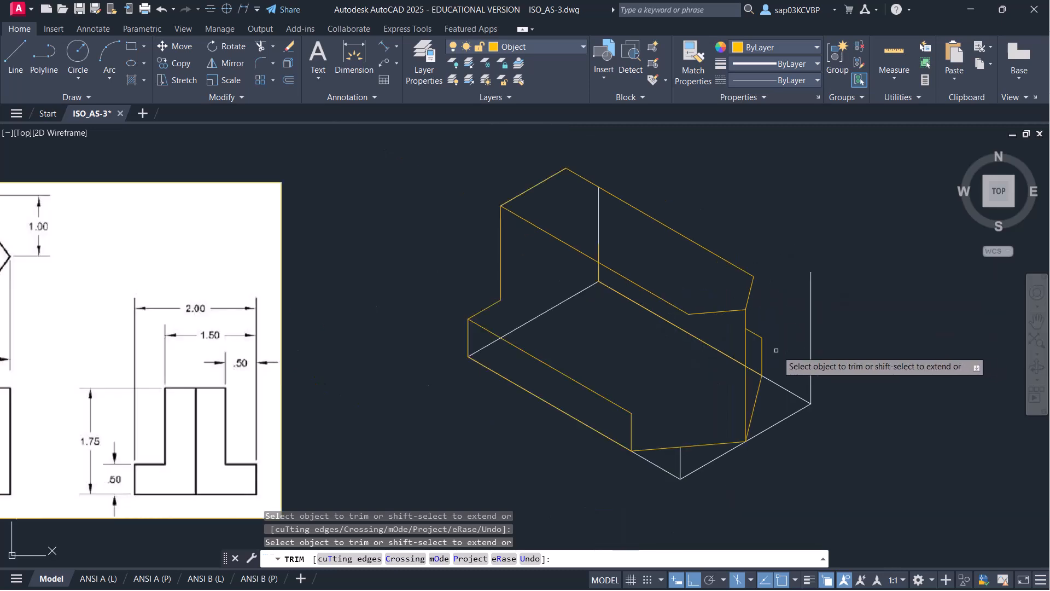
key(Escape)
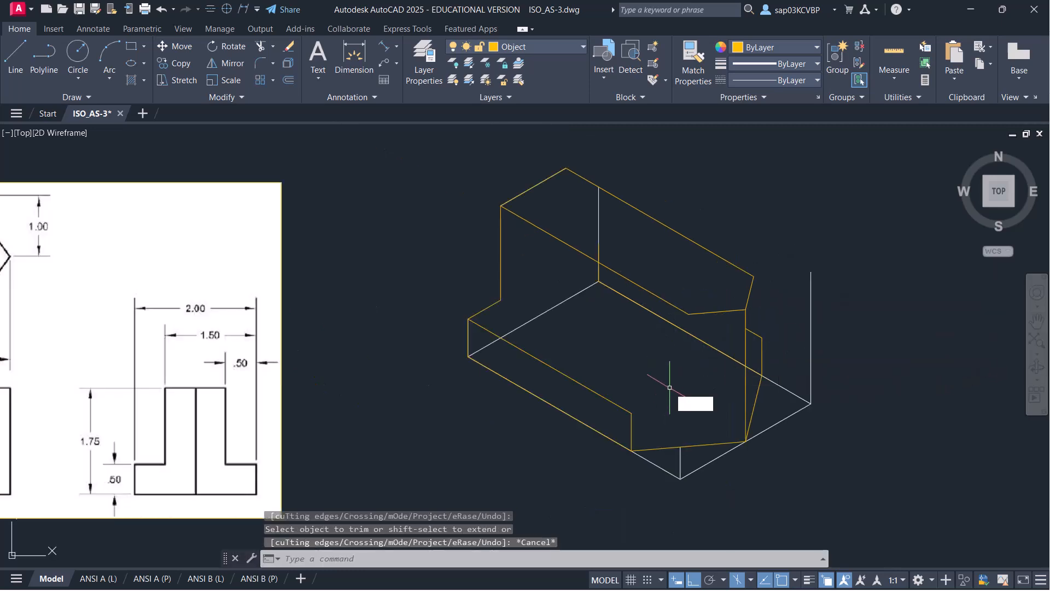
Draw a 1.25 vertical edge down from the front end of the slanted top edge and join it to the front flange's upper corner
text(l)
key(Return)
click(689, 314)
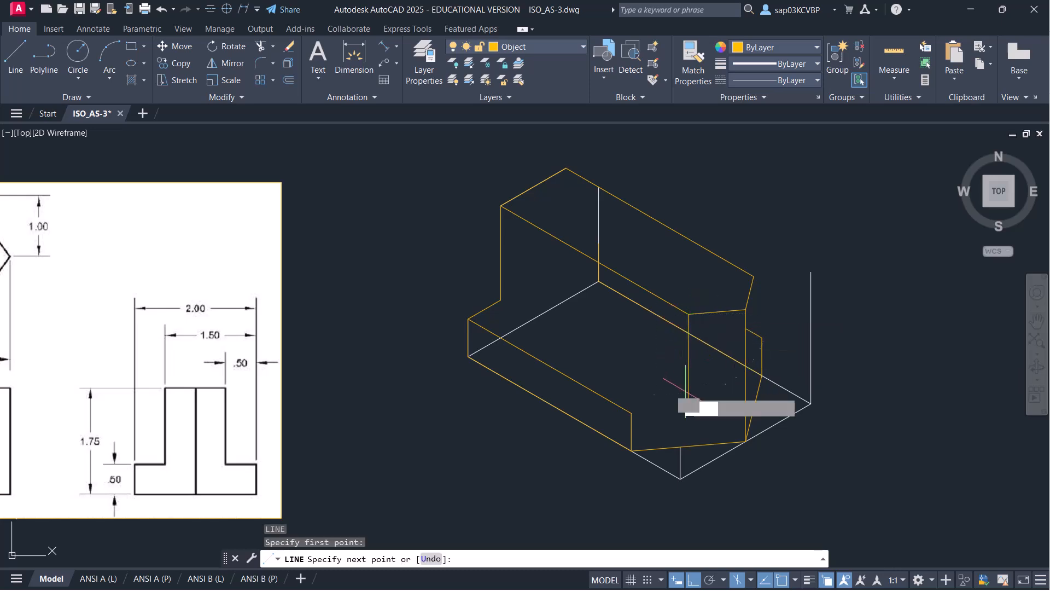
text(1.25)
key(Return)
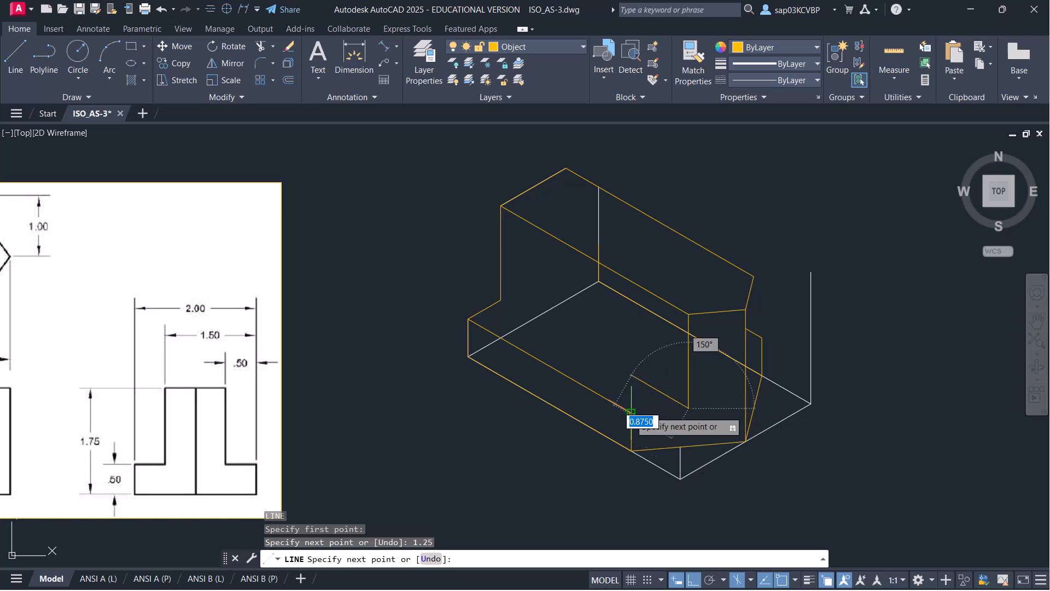
click(632, 413)
key(Return)
Draw the flange's inner top edge from the left profile's inner corner to the foot of the 1.25 vertical edge
key(Return)
click(501, 300)
click(687, 408)
key(Return)
middle_drag(652, 322, 598, 340)
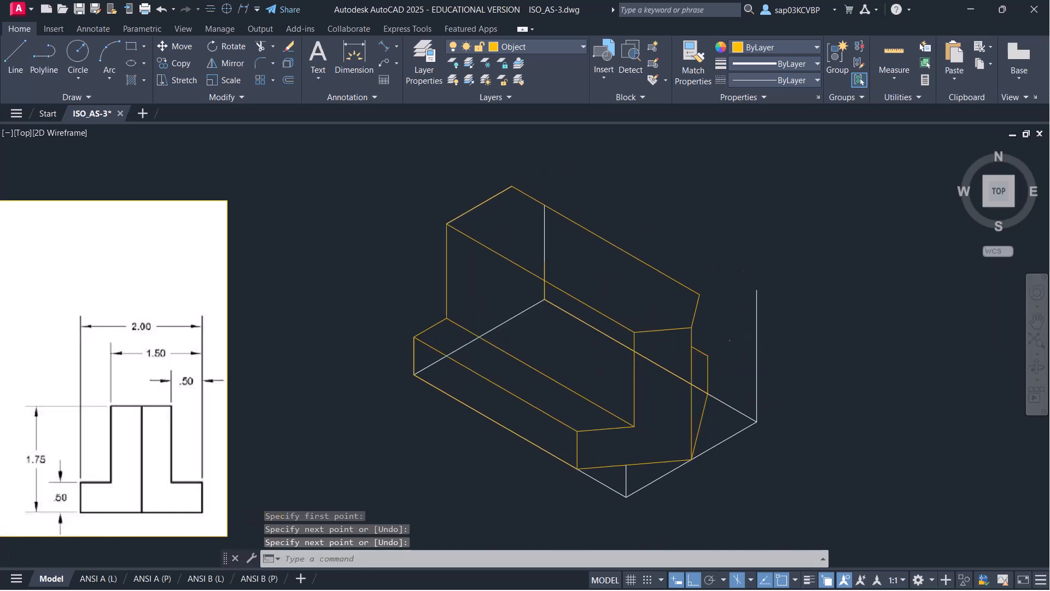
Copy the 1.25 vertical edge from the front slanted top edge's end to the rear slanted top edge's end
scroll(729, 366, up, 2)
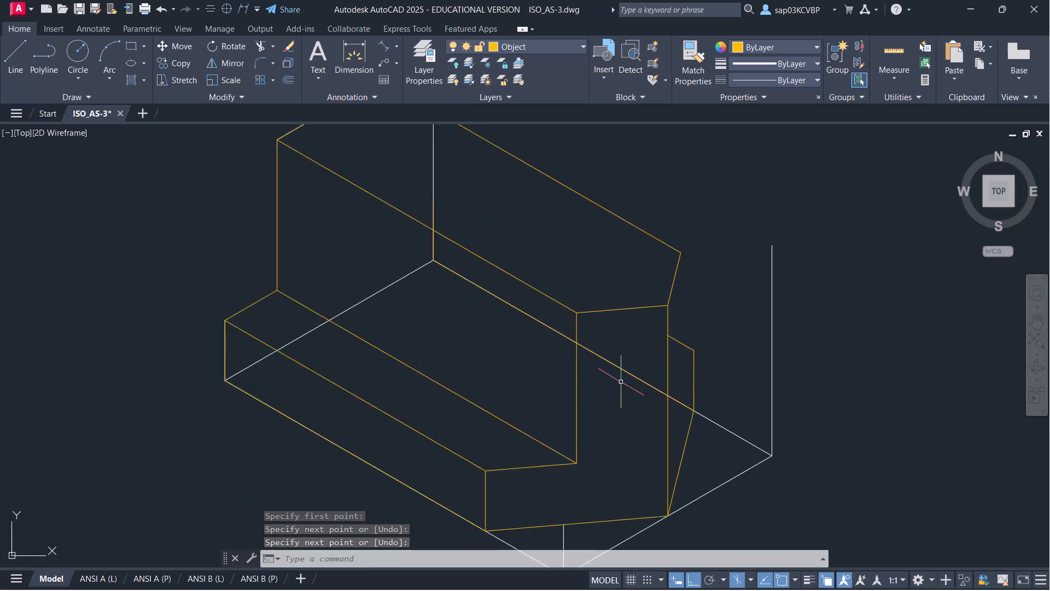
text(co)
key(Return)
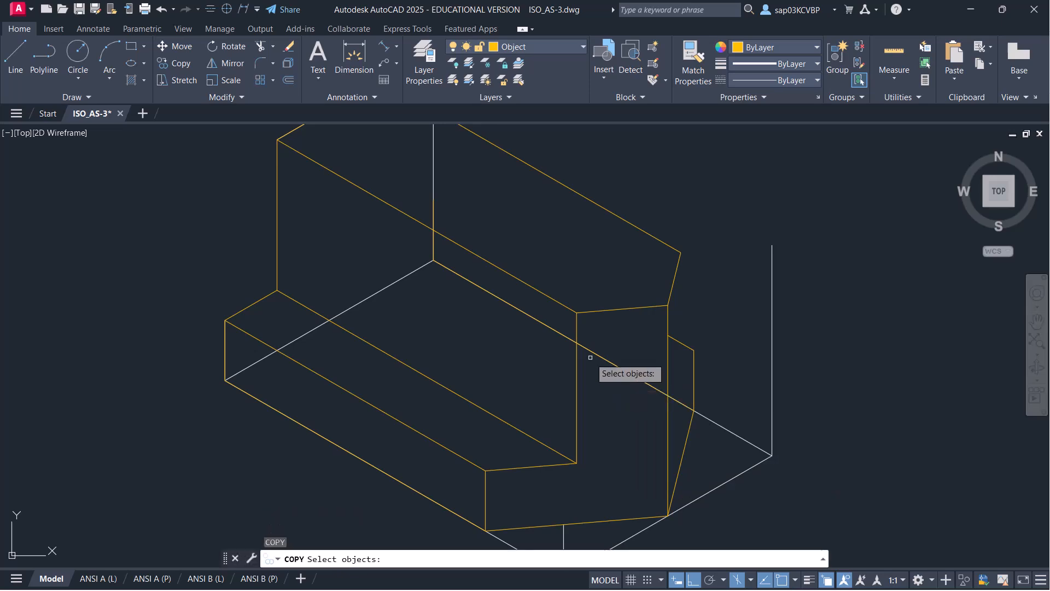
click(576, 329)
key(Return)
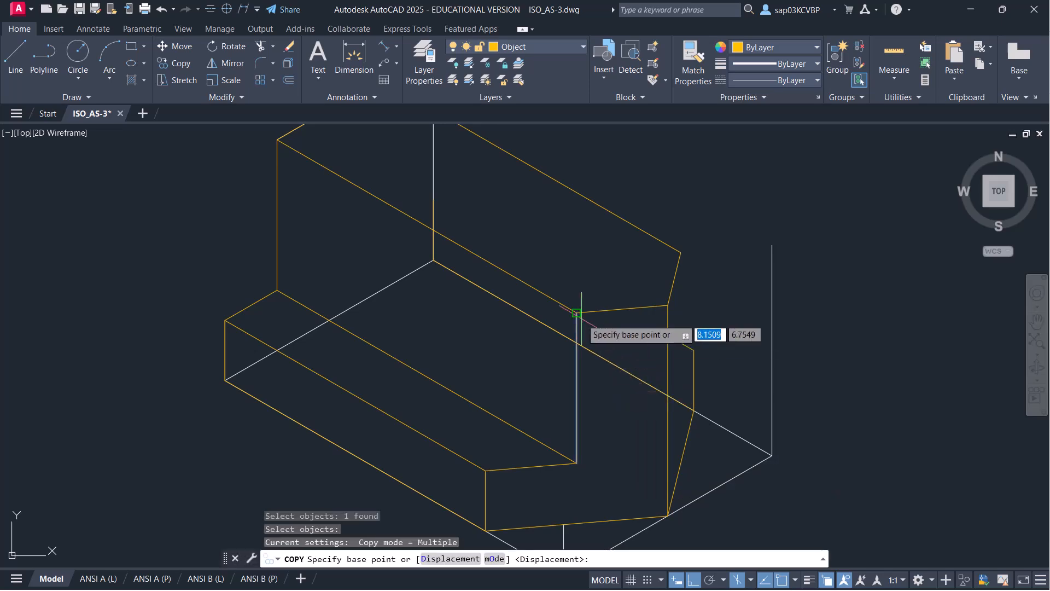
click(576, 313)
click(681, 253)
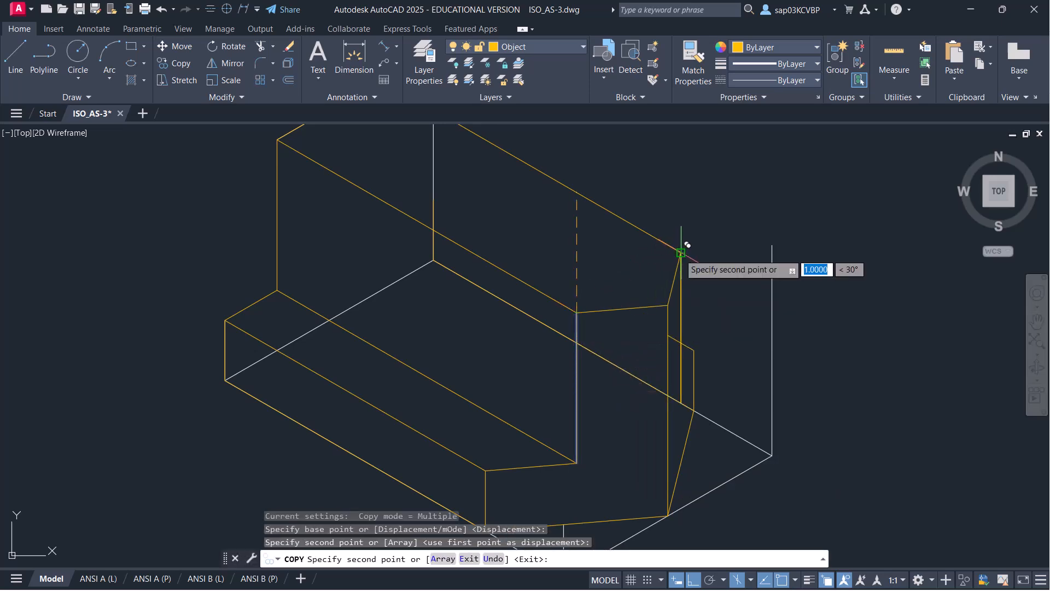
key(Return)
Draw the slanted upper edge of the rear flange from its outer upper corner to the foot of the copied vertical edge
text(co)
key(Return)
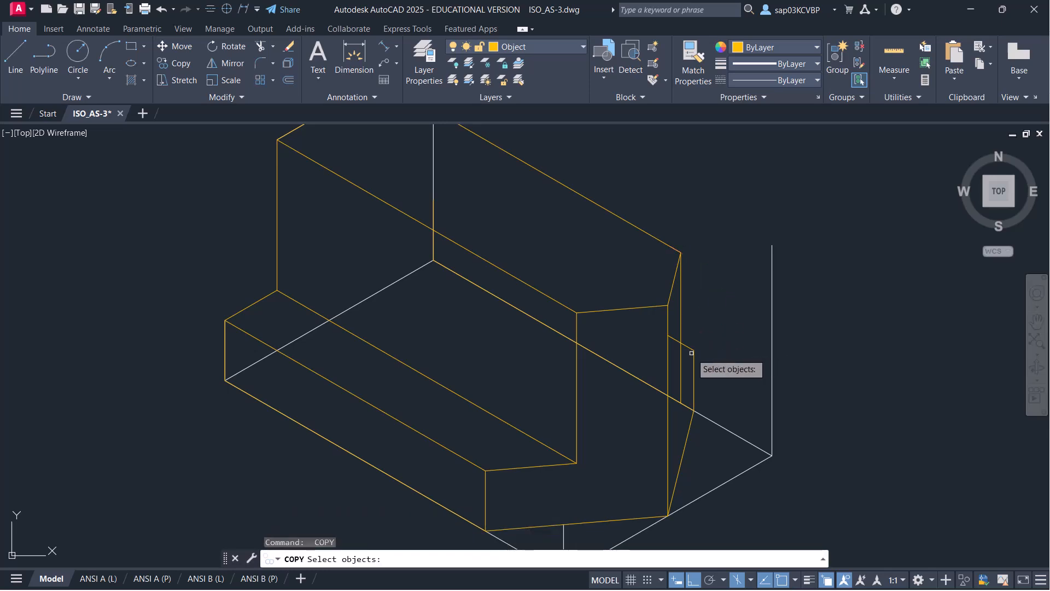
key(Escape)
key(Return)
scroll(687, 343, up, 6)
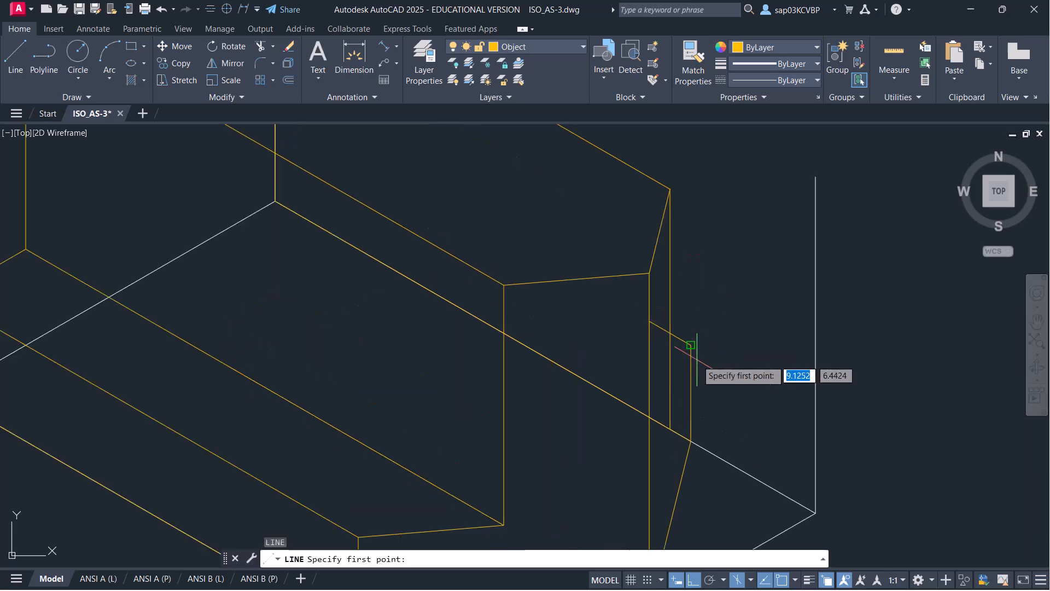
click(685, 335)
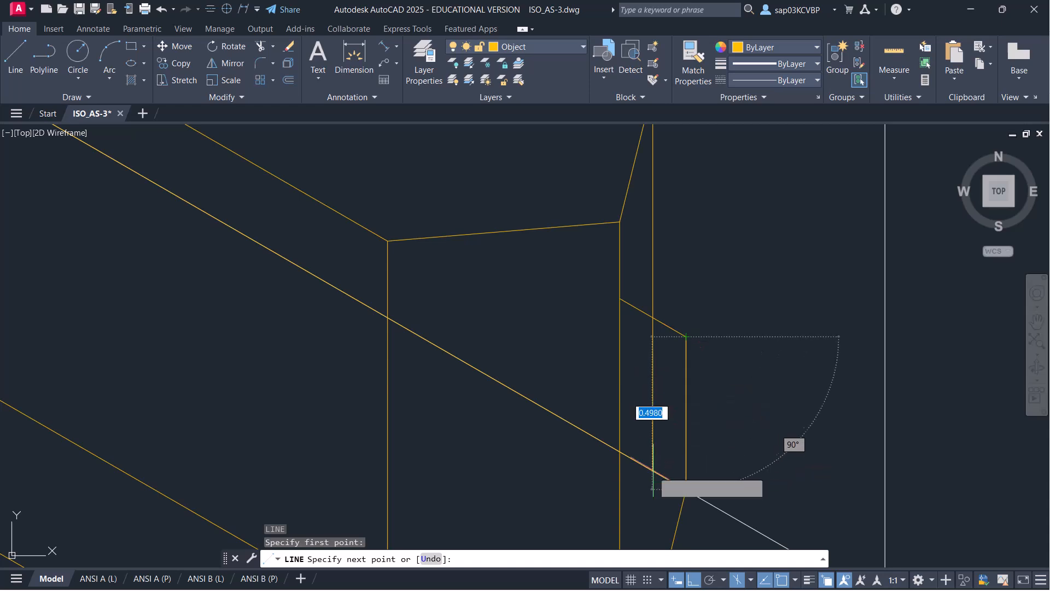
click(686, 489)
key(Return)
scroll(750, 375, down, 5)
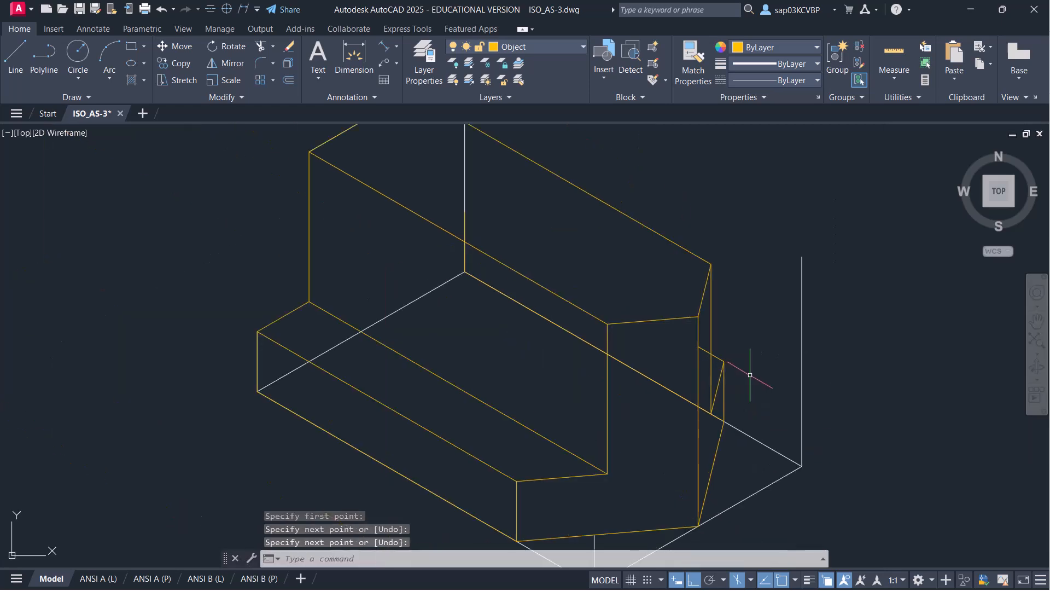
Trim the part of the rear flange's upper edge hidden between the point edge and the rear vertical edge
text(TR)
key(Return)
scroll(750, 374, up, 5)
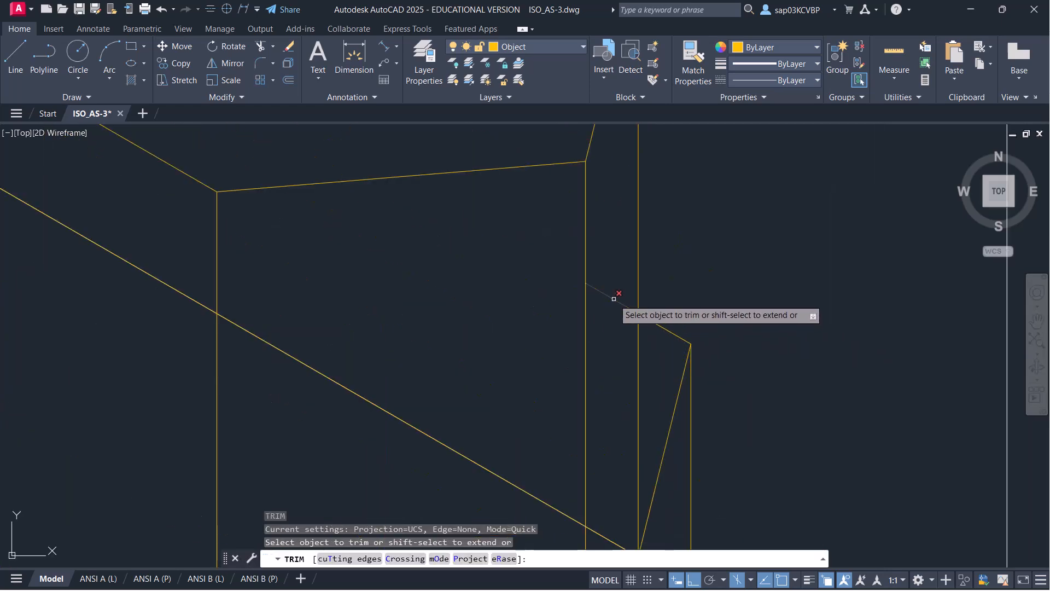
scroll(618, 299, down, 5)
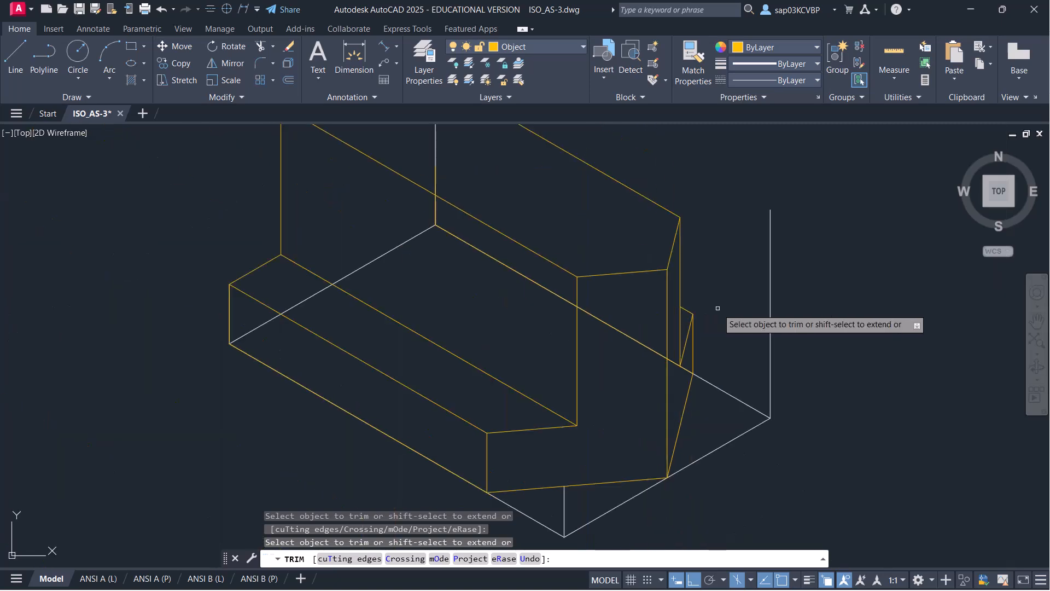
Trim the overlapping rear base edge lines hidden behind the block's pointed and front faces
click(649, 348)
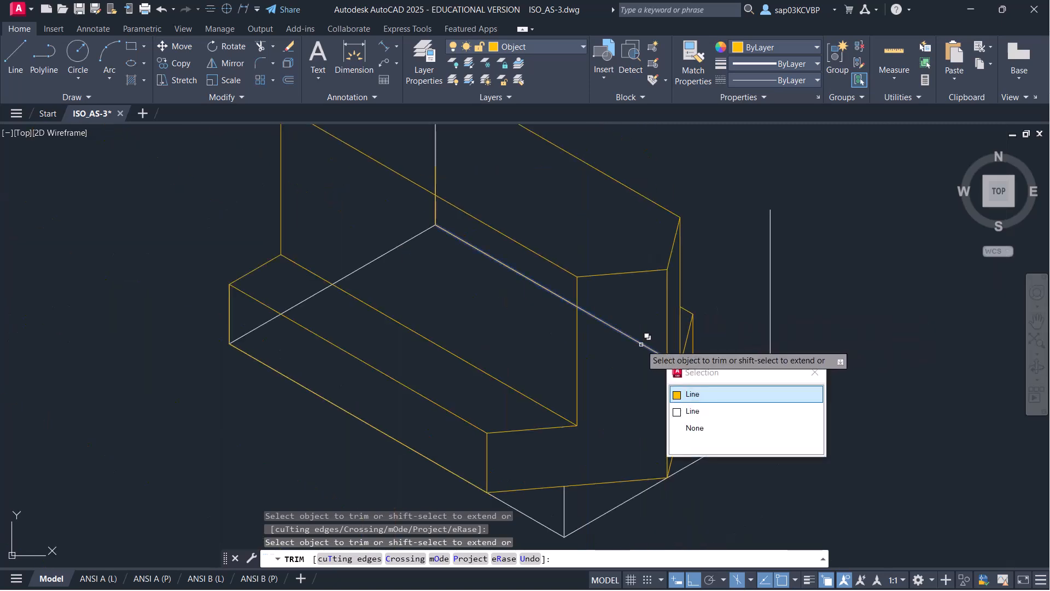
click(692, 412)
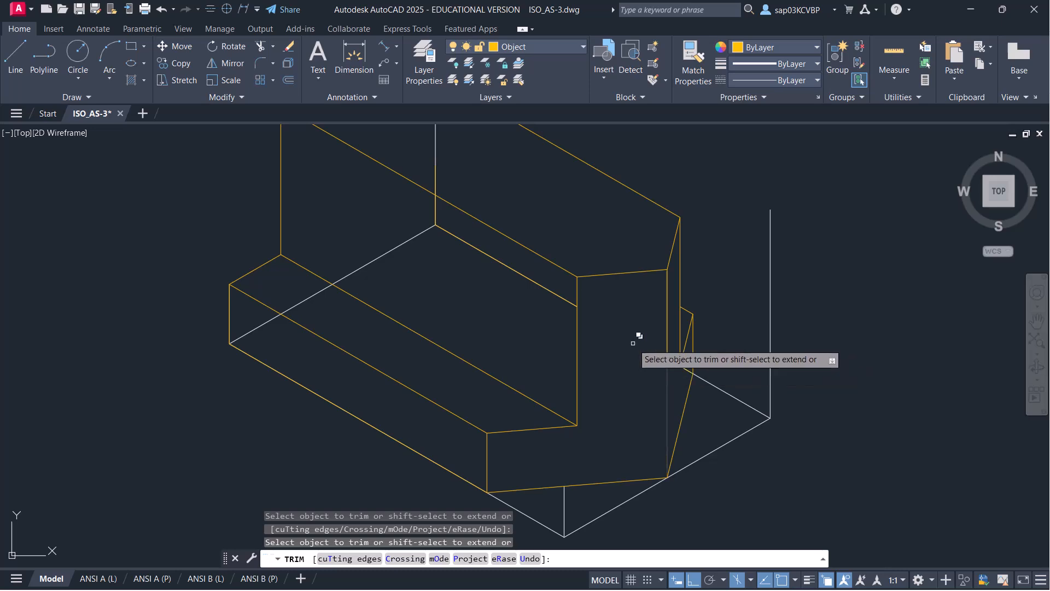
click(566, 300)
click(615, 367)
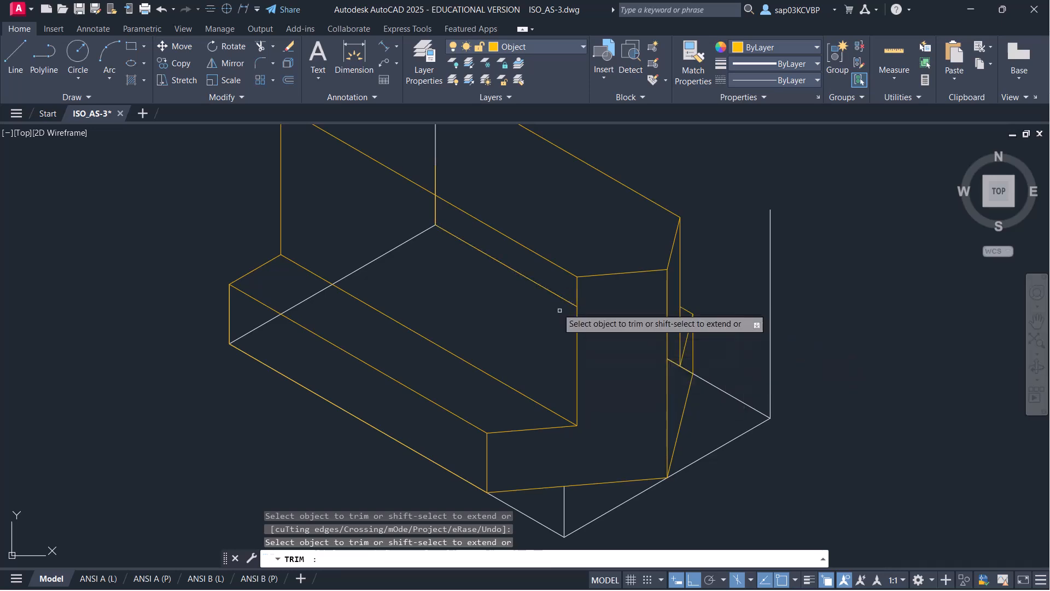
Trim the overlapping rear vertical object and construction lines hidden behind the block's front and top faces
middle_drag(444, 245, 482, 328)
scroll(509, 275, up, 2)
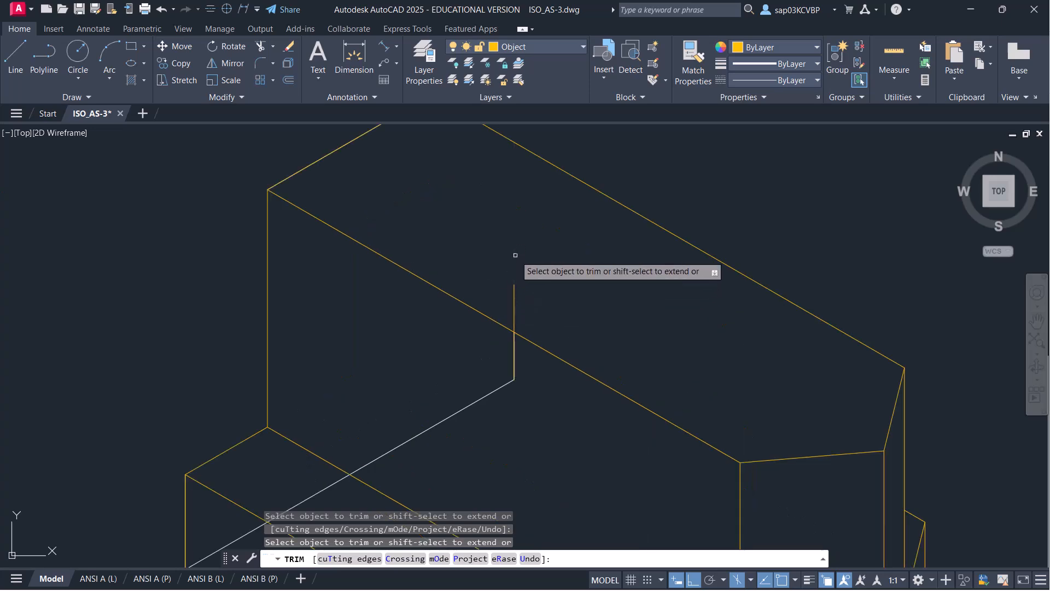
click(515, 298)
click(513, 357)
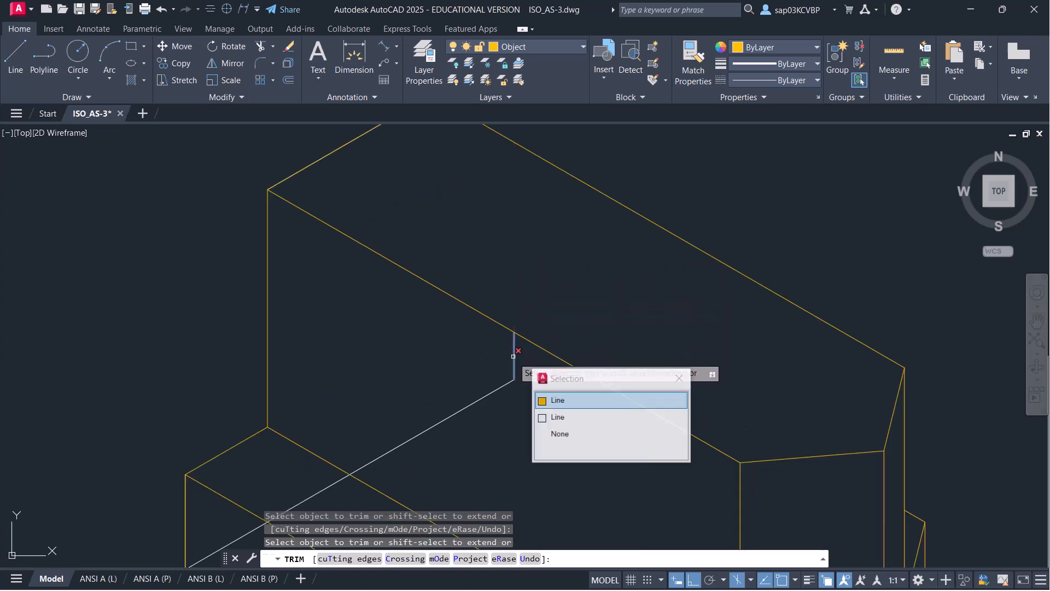
click(558, 417)
click(514, 358)
scroll(511, 385, down, 5)
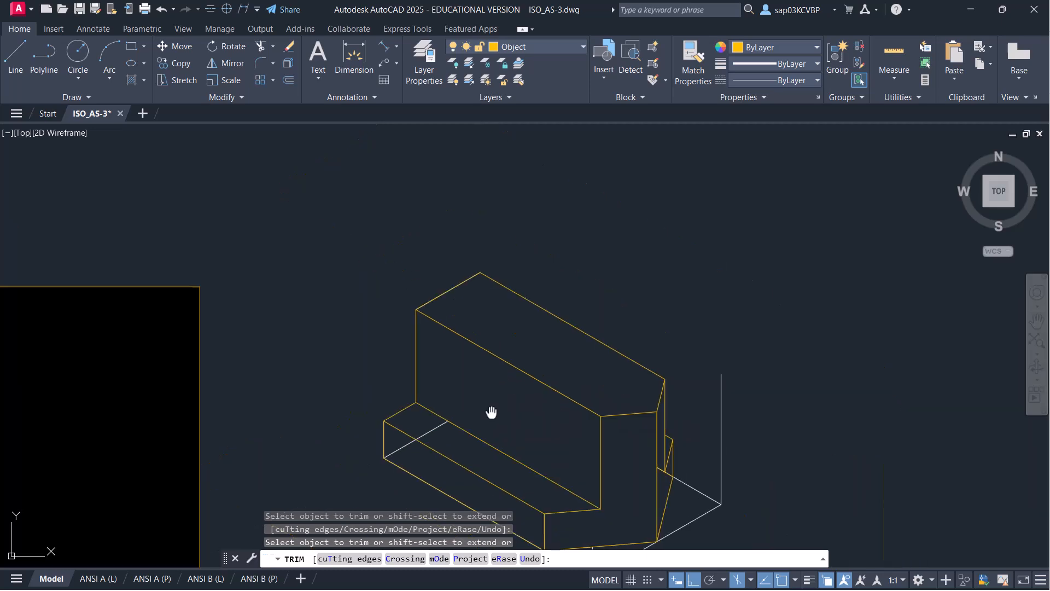
Trim the base construction line hidden behind the front flange and upright at the block's flat end
scroll(482, 389, up, 2)
click(404, 352)
click(345, 383)
scroll(440, 360, down, 2)
middle_drag(495, 373, 437, 339)
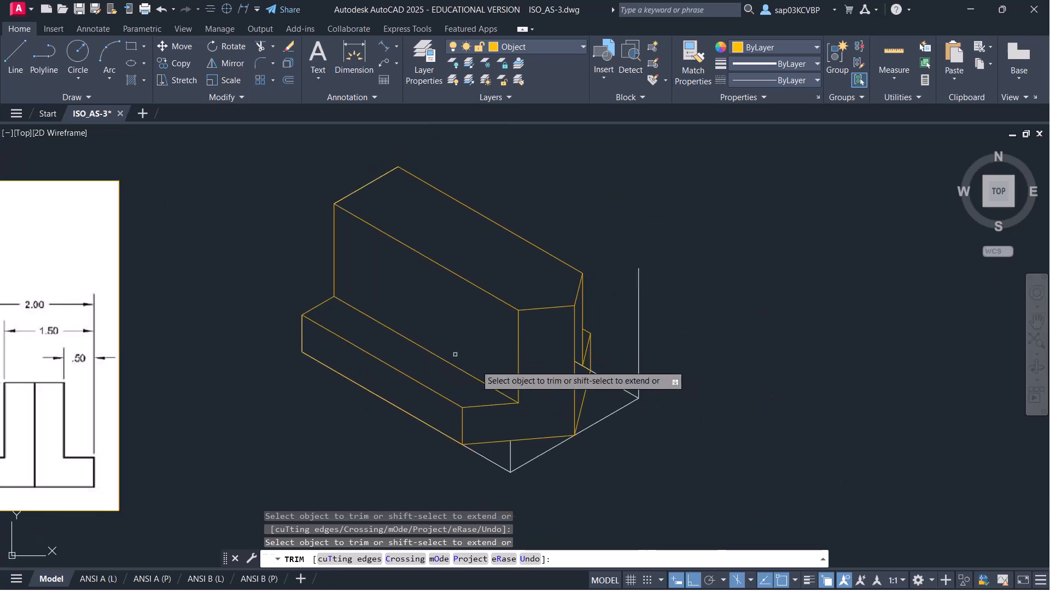
Trim the construction box lines extending outside the block beyond the rear flange and around the front base corner
click(638, 333)
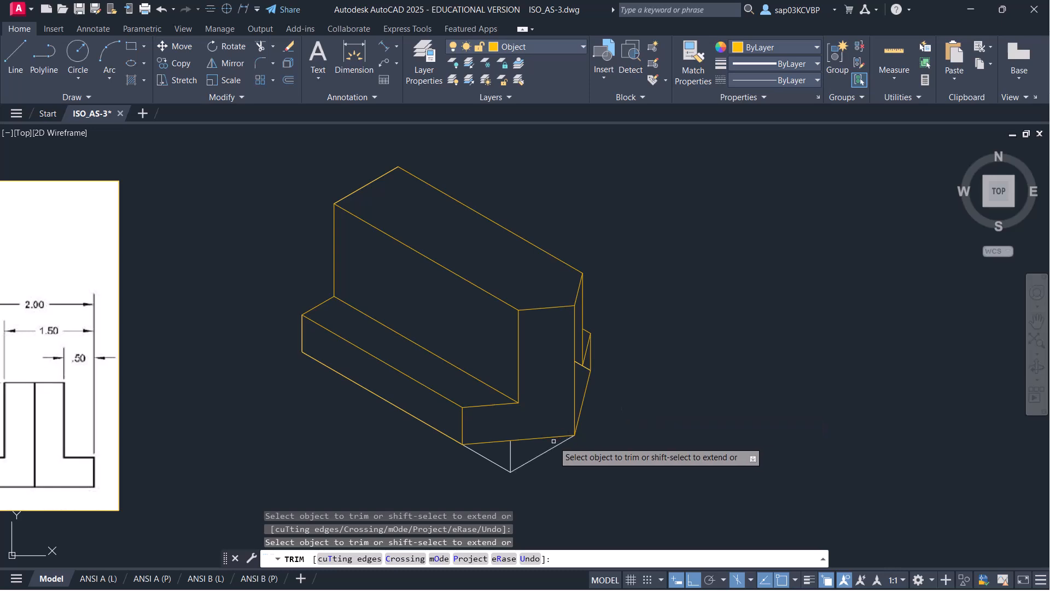
click(559, 472)
key(Return)
Trim the leftover overlapping base line segments between the point edge and the rear flange's outer vertical edge
scroll(586, 368, up, 5)
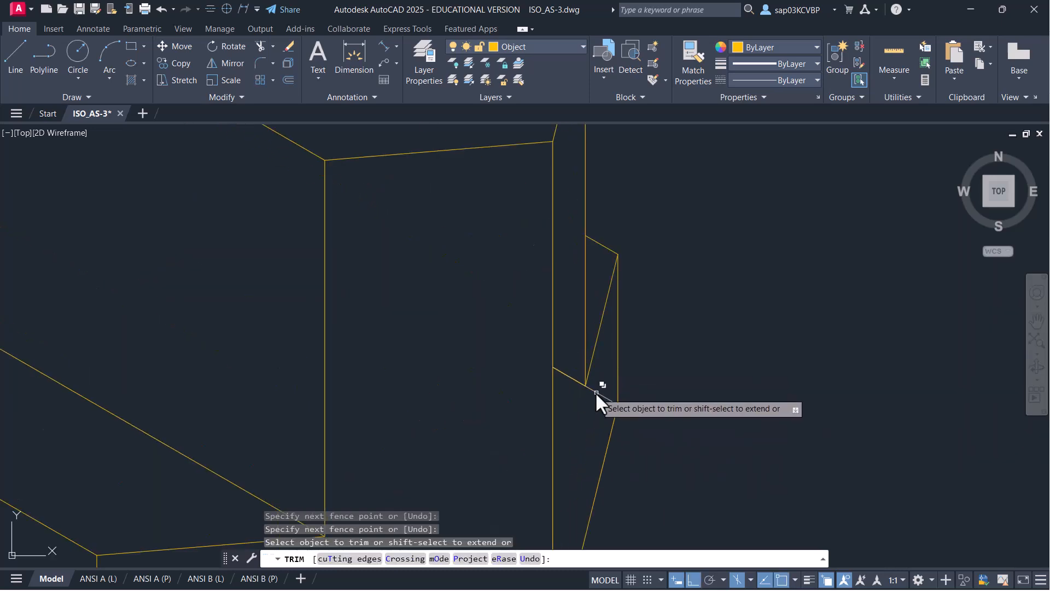
click(613, 403)
click(652, 454)
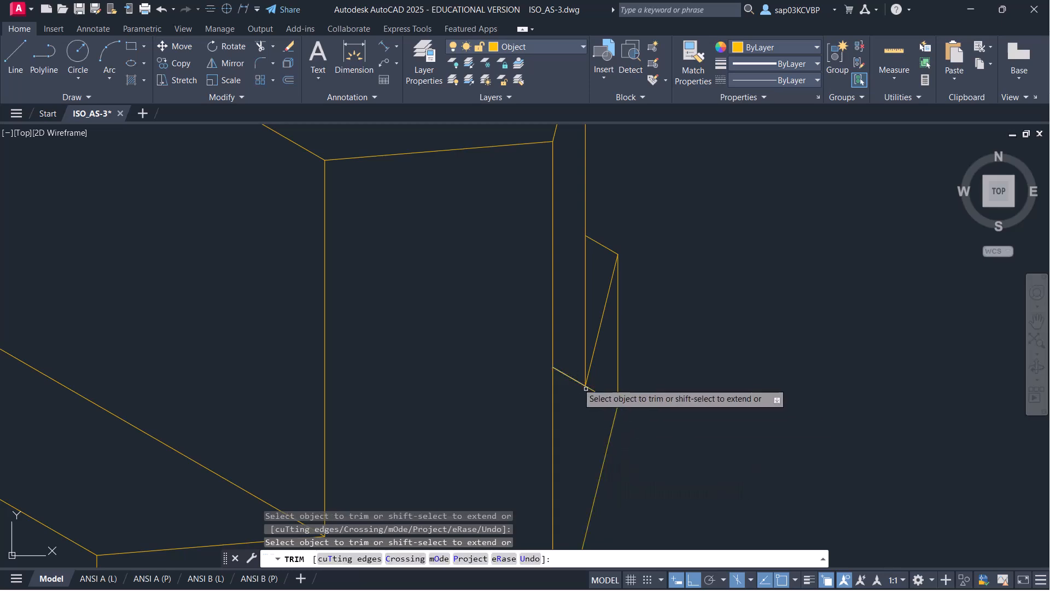
click(568, 375)
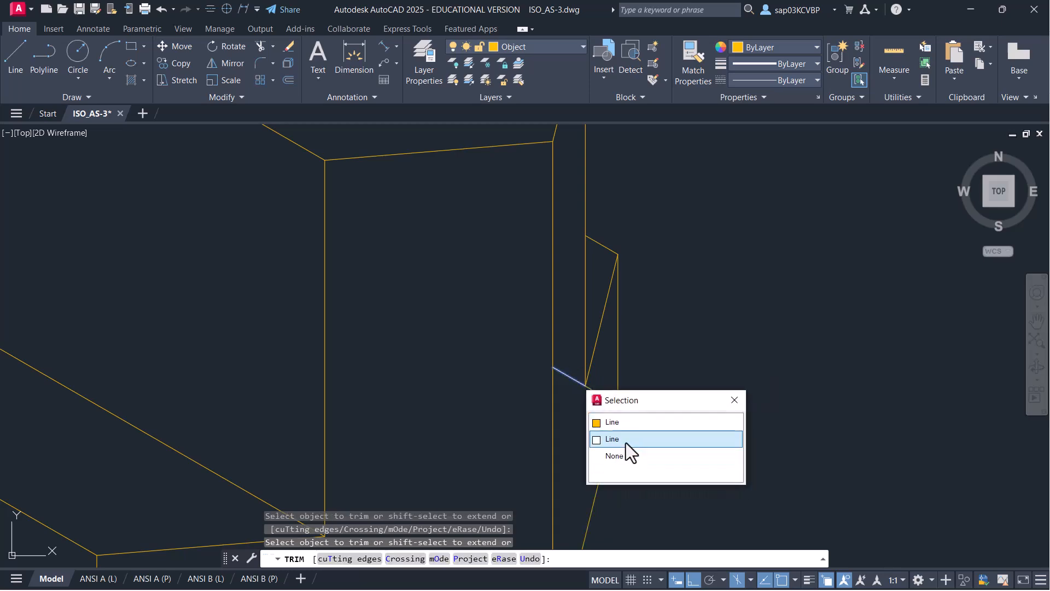
click(626, 443)
scroll(690, 383, down, 3)
scroll(638, 404, up, 5)
drag(636, 341, 680, 370)
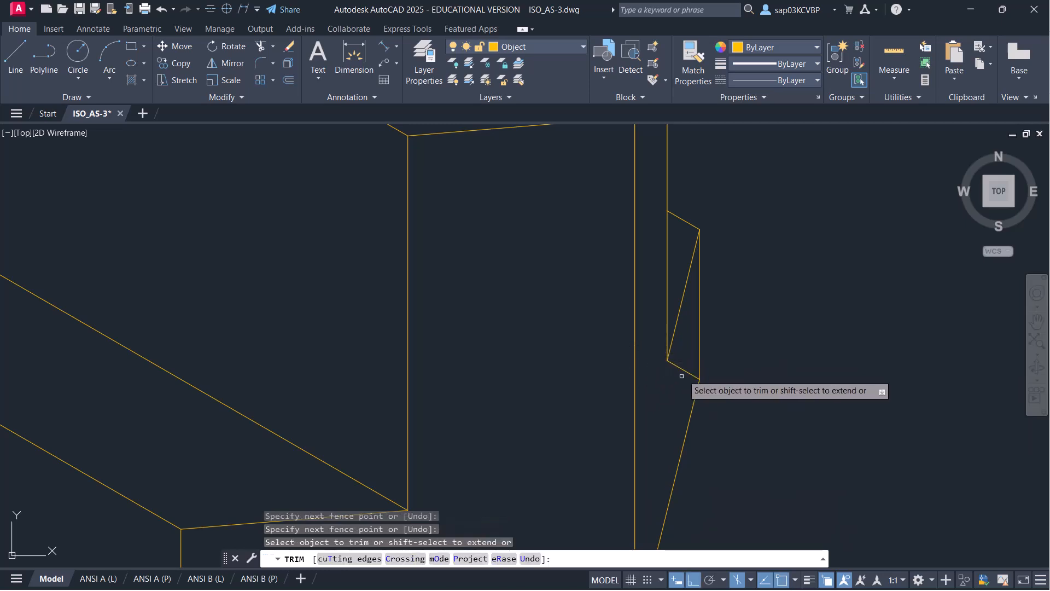
scroll(727, 371, down, 5)
scroll(773, 380, down, 2)
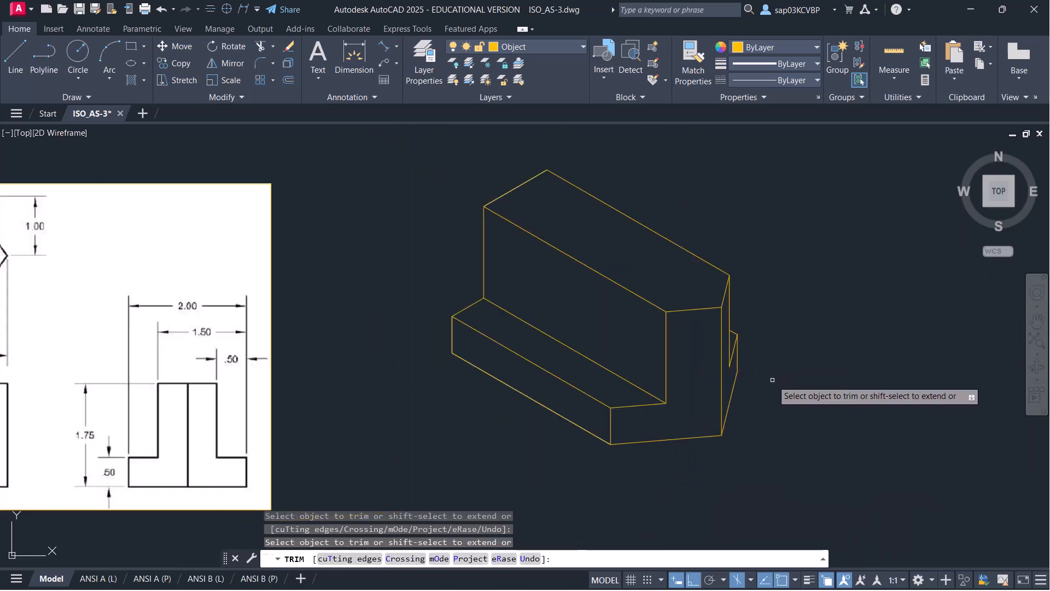
key(Escape)
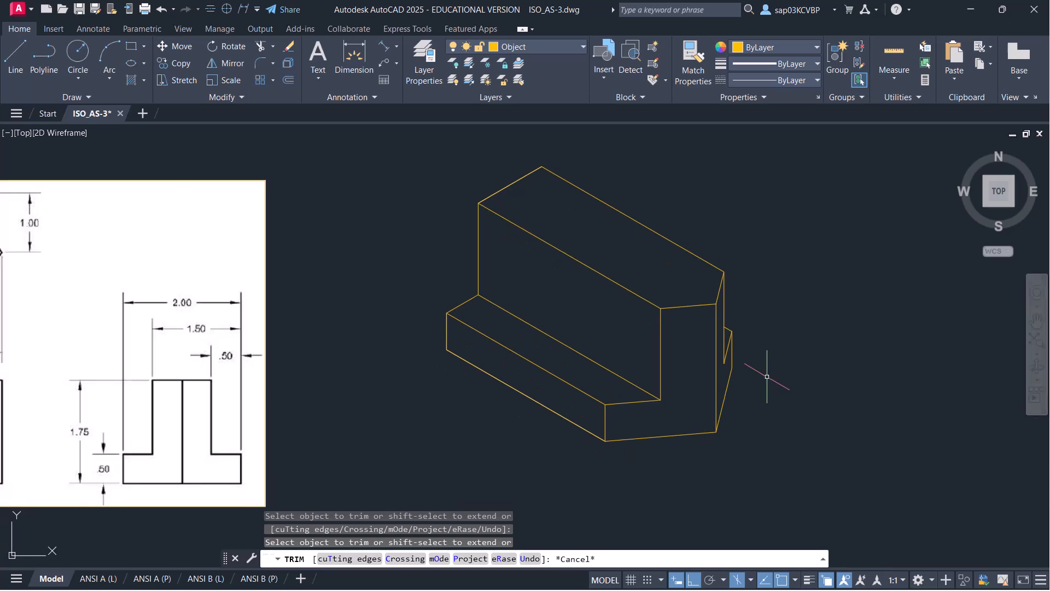
Turn on lineweight display and save the drawing
key(ctrl+s)
key(Escape)
scroll(727, 406, down, 2)
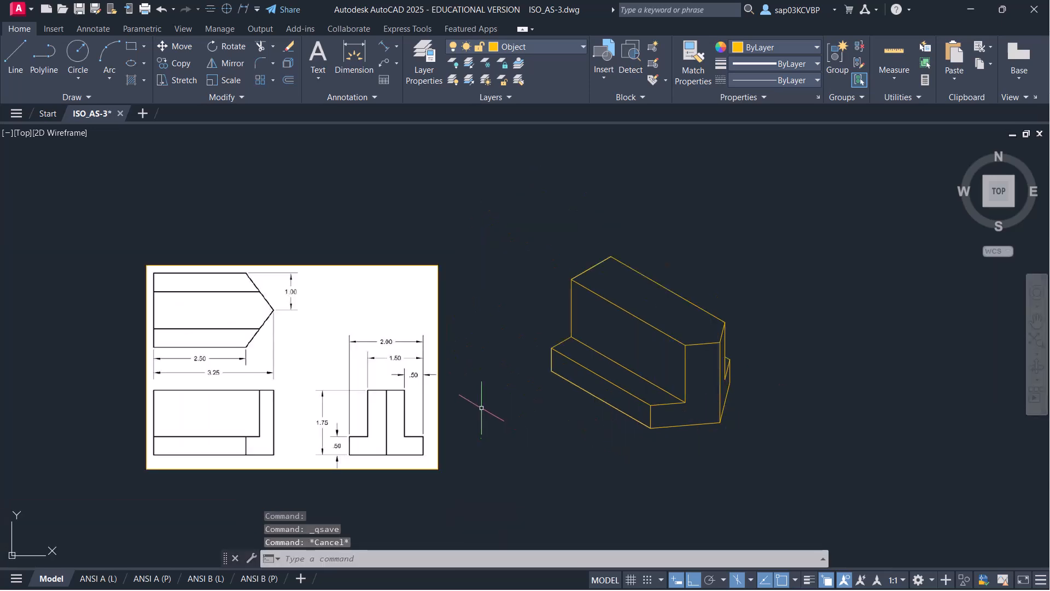
middle_drag(481, 412, 485, 393)
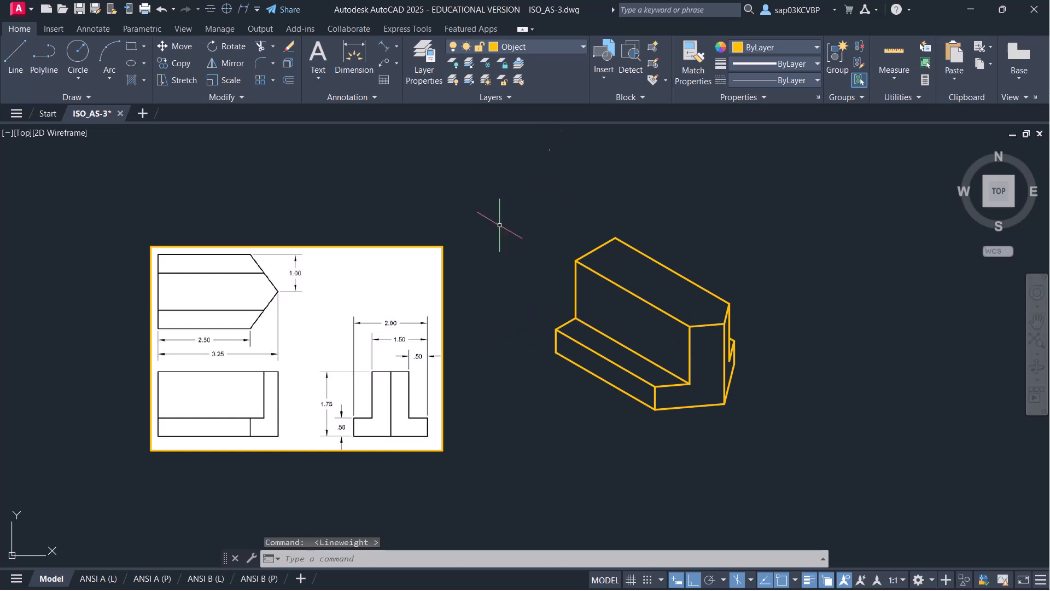
scroll(721, 316, up, 2)
scroll(612, 342, down, 2)
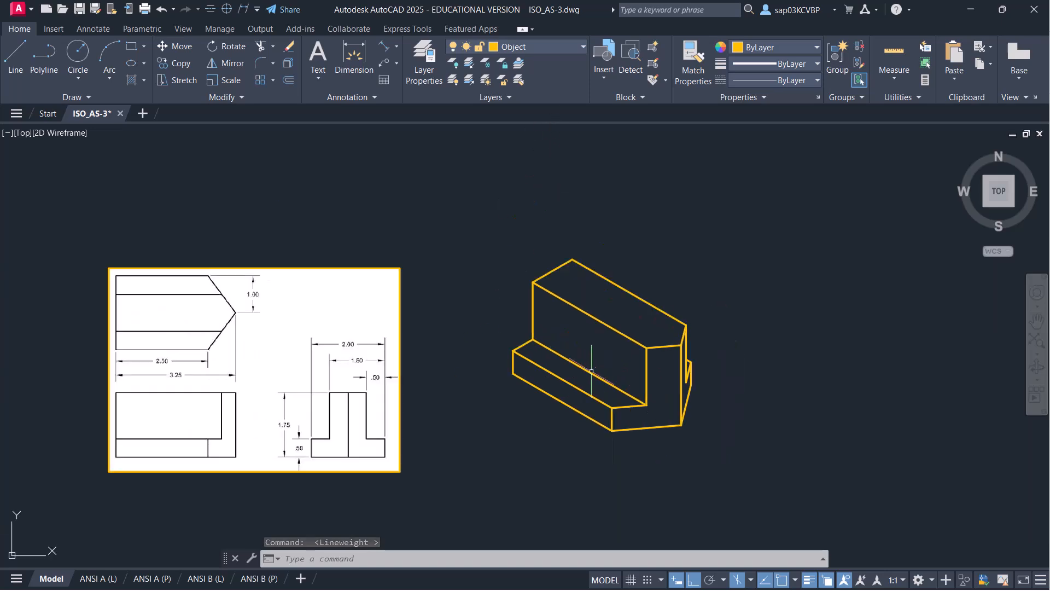
key(ctrl+s)
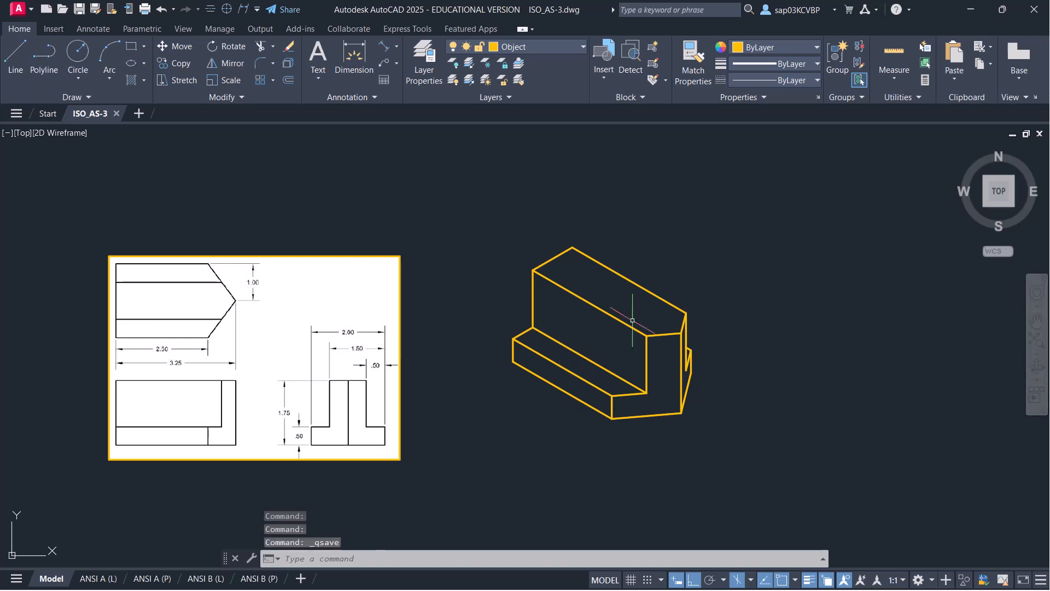
Make the Dimensions layer current and switch the isometric drafting plane to Top
click(535, 46)
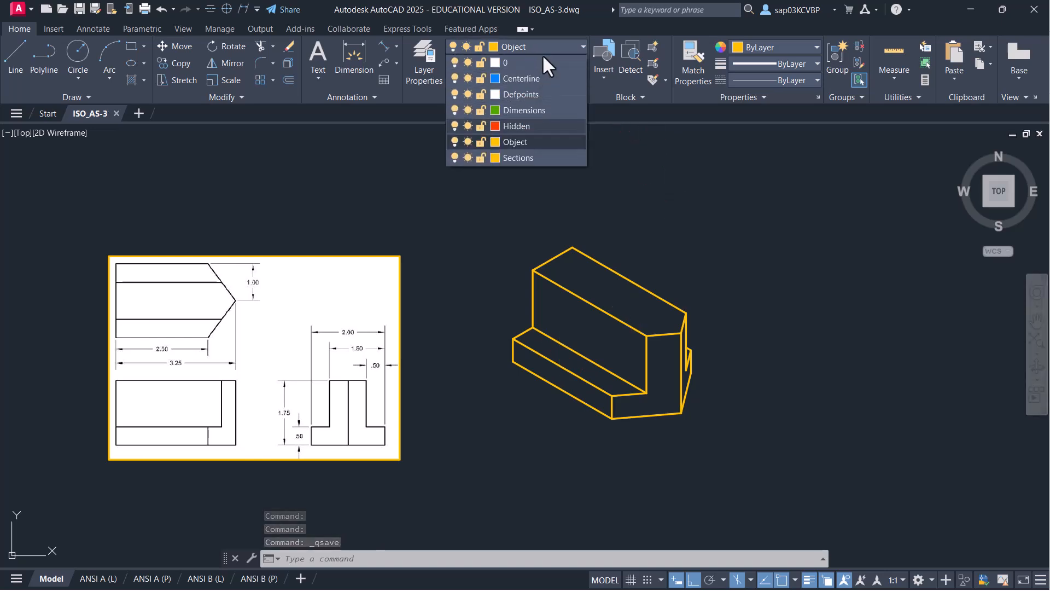
click(537, 110)
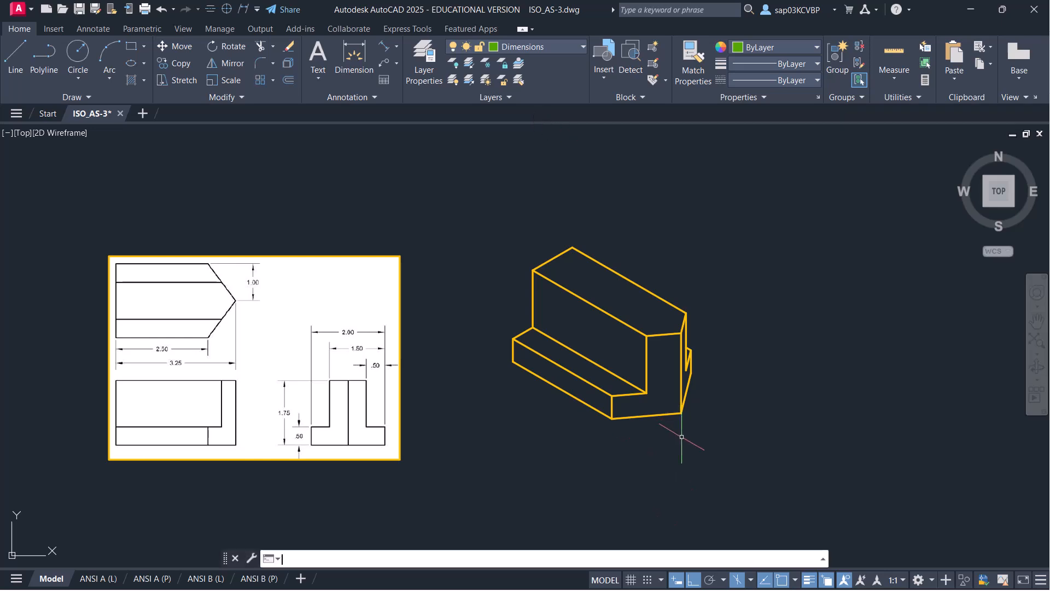
key(F5)
Add an aligned dimension for the block's overall width between the lower corners of the front and rear flanges
mouse_move(706, 419)
middle_down()
mouse_move(677, 425)
mouse_move(629, 403)
middle_up()
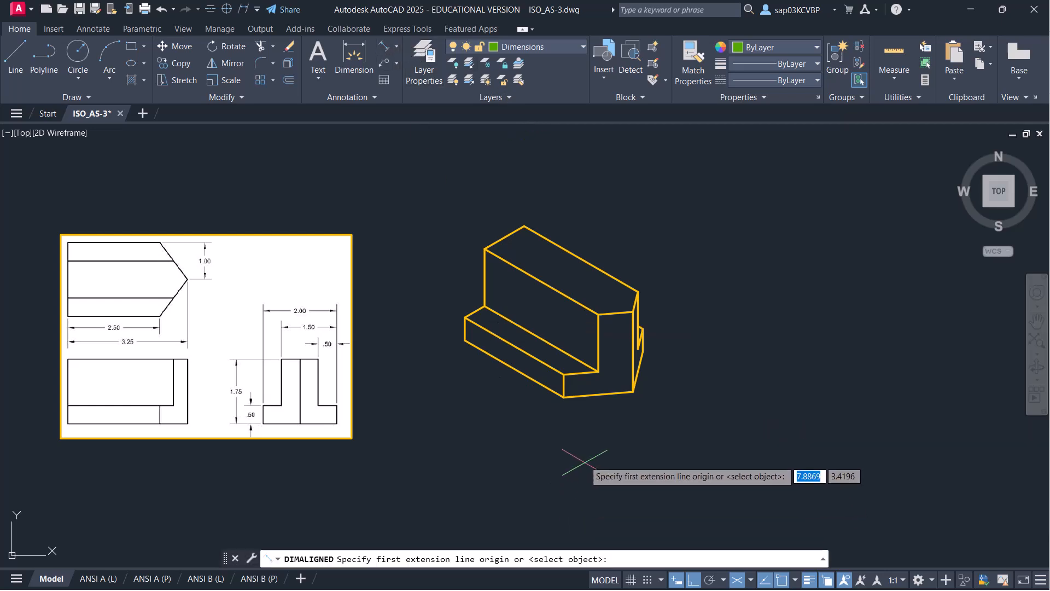
click(564, 396)
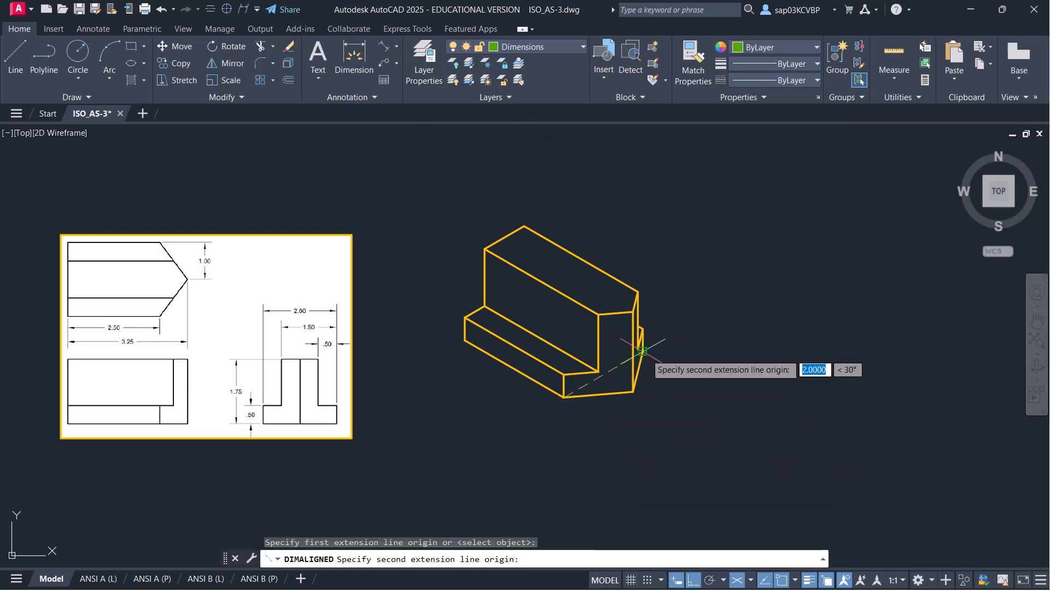
click(640, 349)
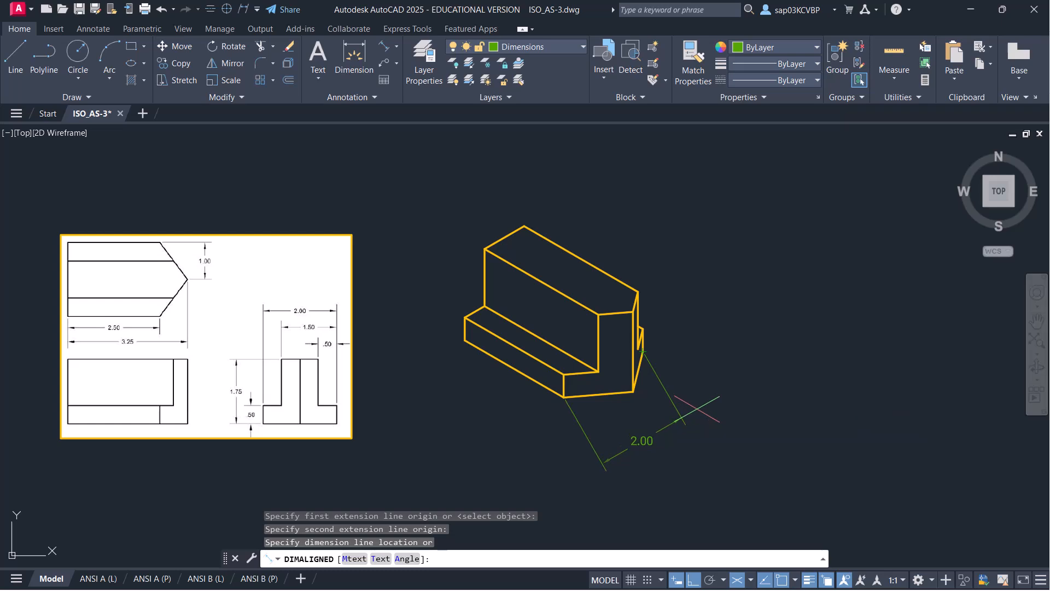
click(683, 418)
click(388, 47)
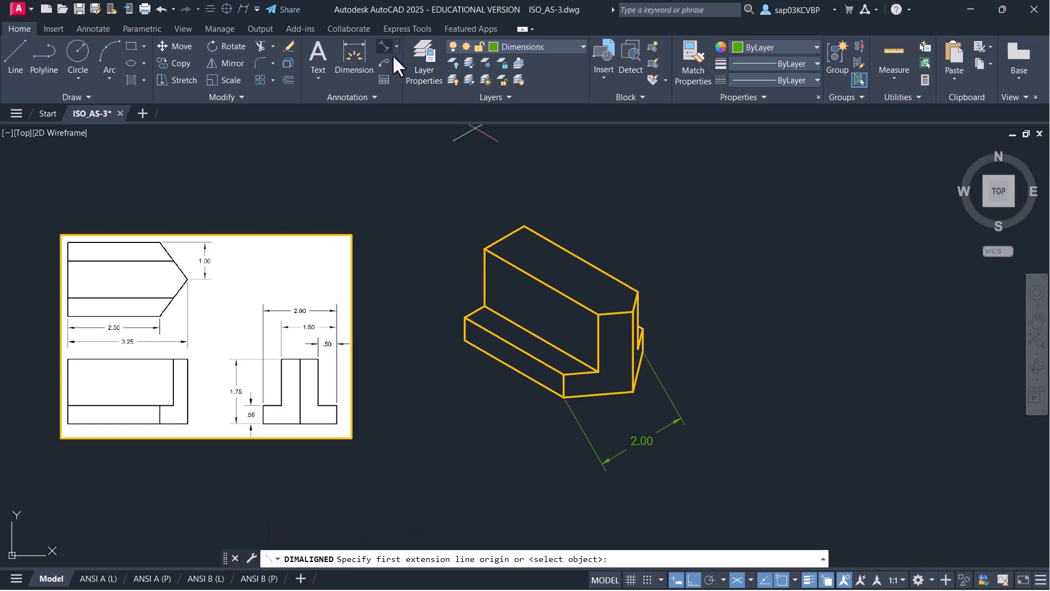
scroll(633, 409, up, 2)
click(523, 390)
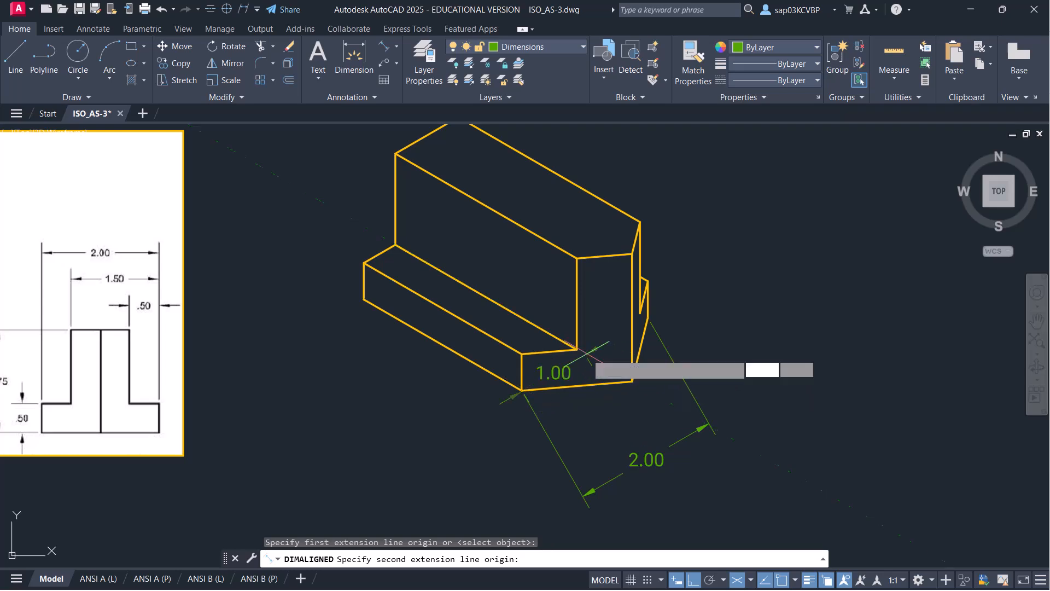
click(585, 354)
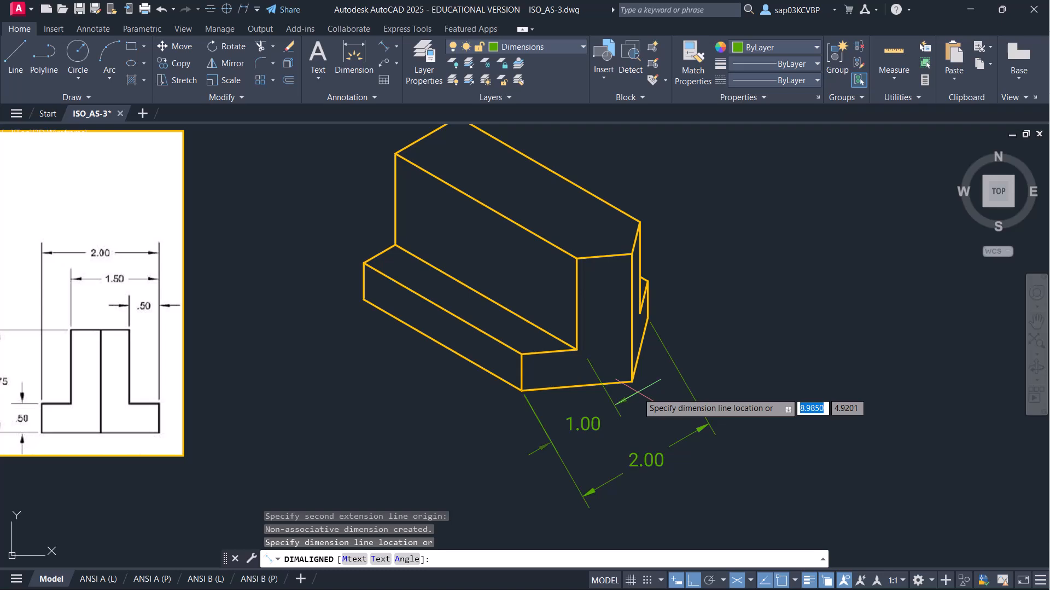
key(Escape)
Add an aligned dimension from the point edge's base to the front flange's lower corner, inside the width dimension, and save the drawing
key(Return)
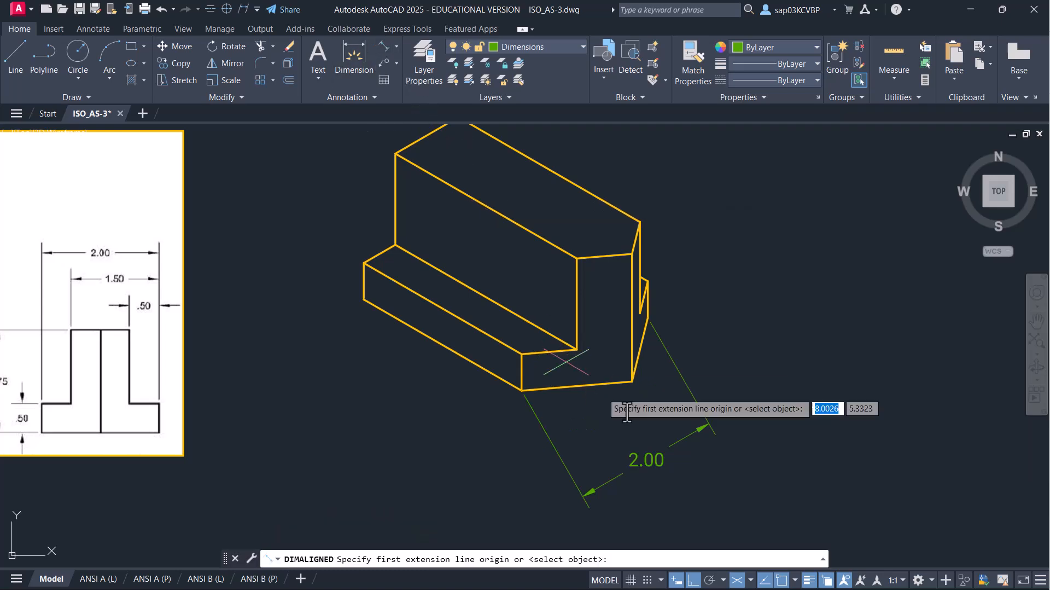
click(633, 379)
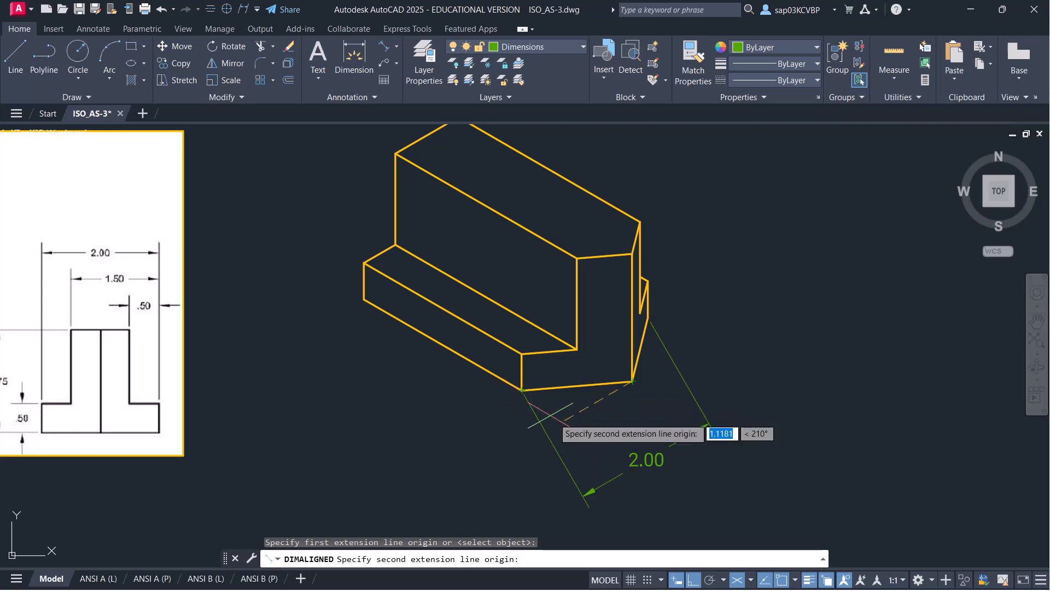
click(522, 389)
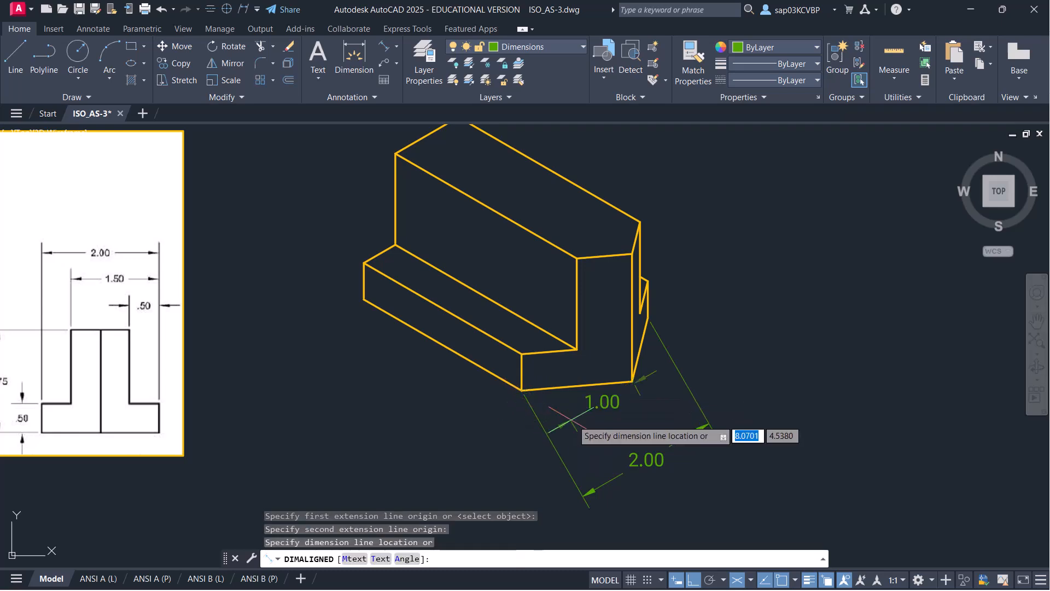
click(596, 425)
scroll(654, 405, down, 2)
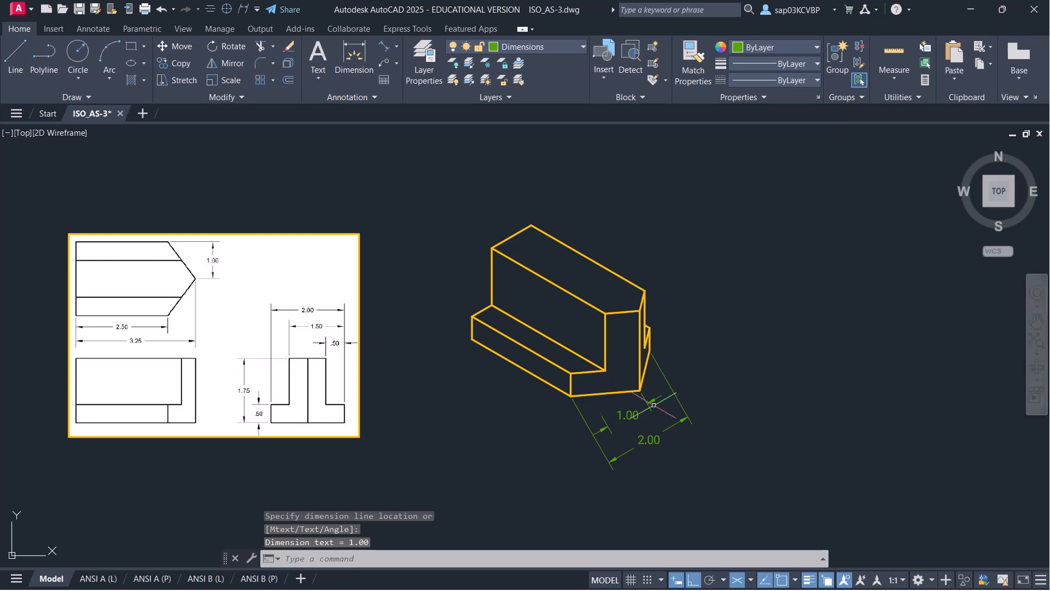
key(ctrl+s)
Oblique the two width dimensions at the pointed end by -30 degrees
click(243, 9)
click(669, 461)
click(598, 405)
key(Return)
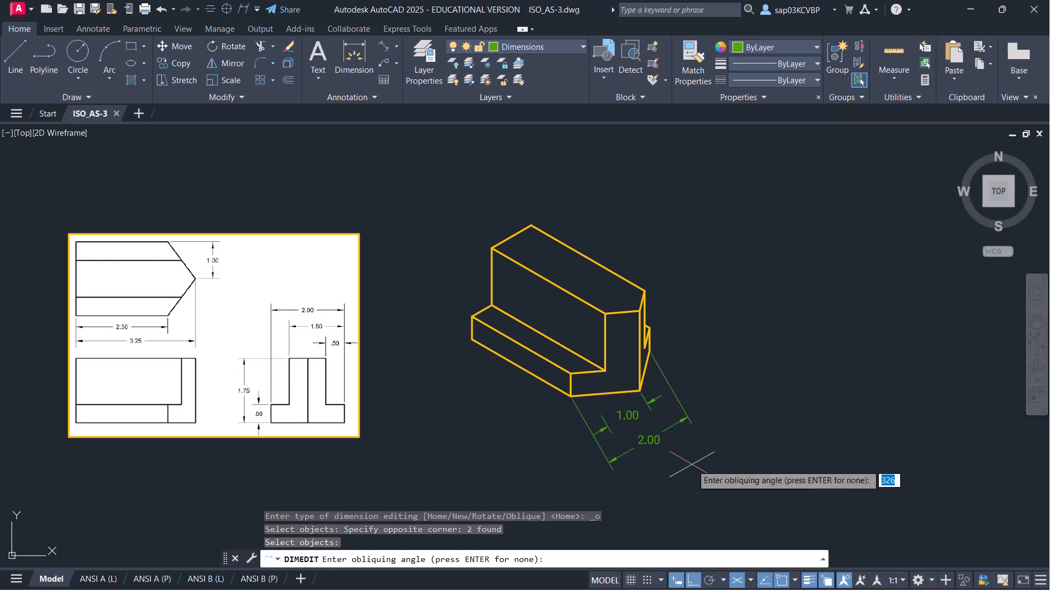
text(-30)
key(Return)
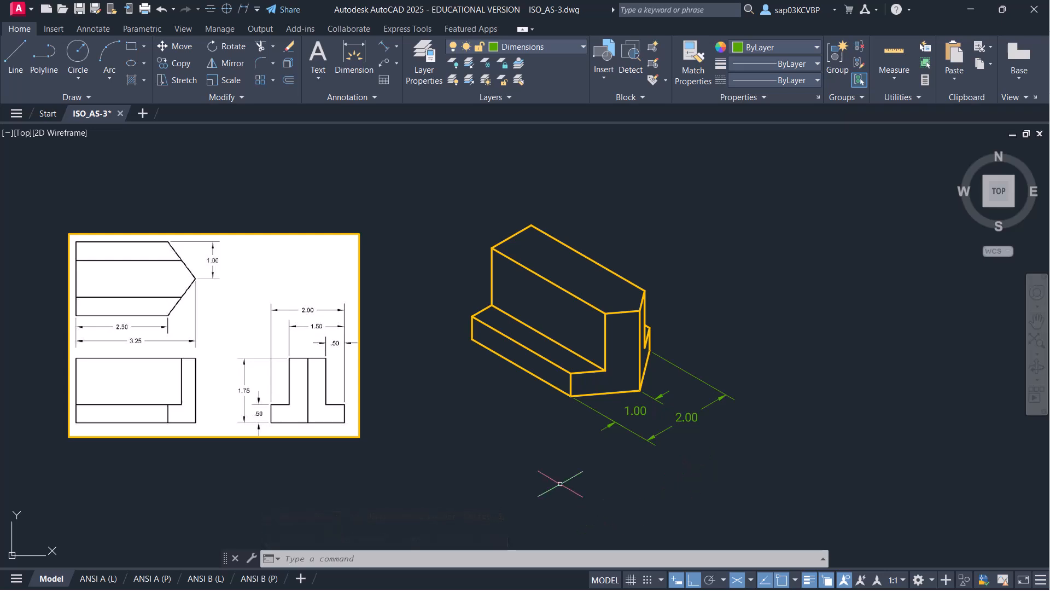
Add an aligned dimension along the front flange's lower edge, placed below the block
click(385, 48)
scroll(522, 441, up, 2)
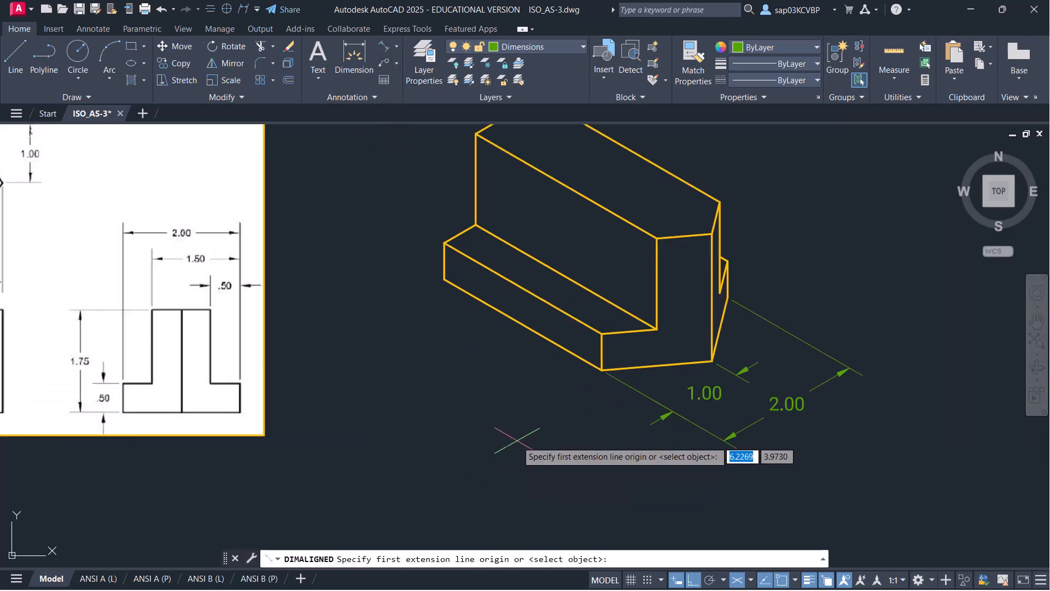
click(602, 370)
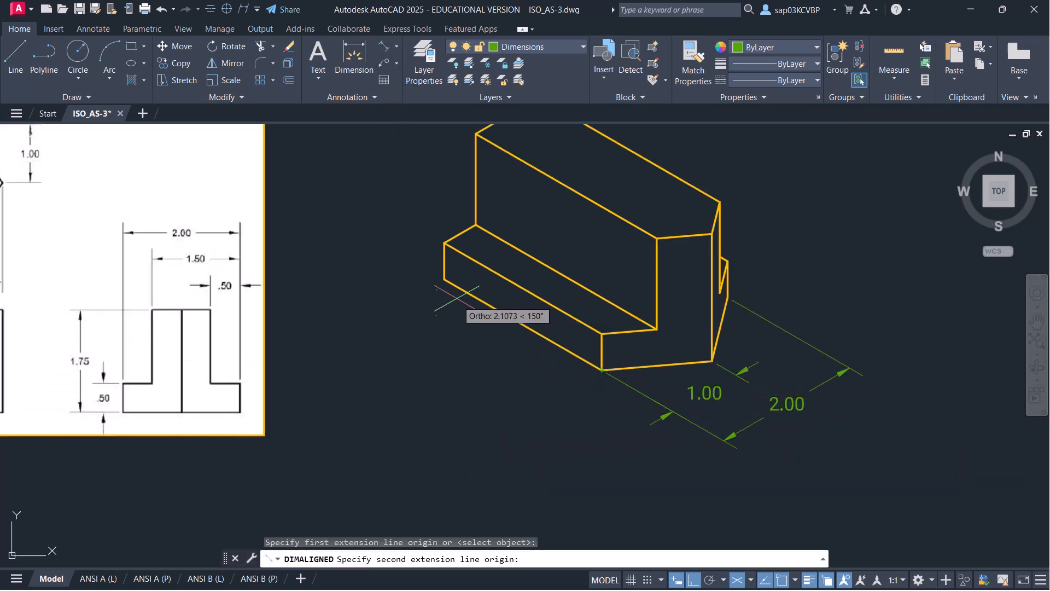
click(445, 280)
click(478, 342)
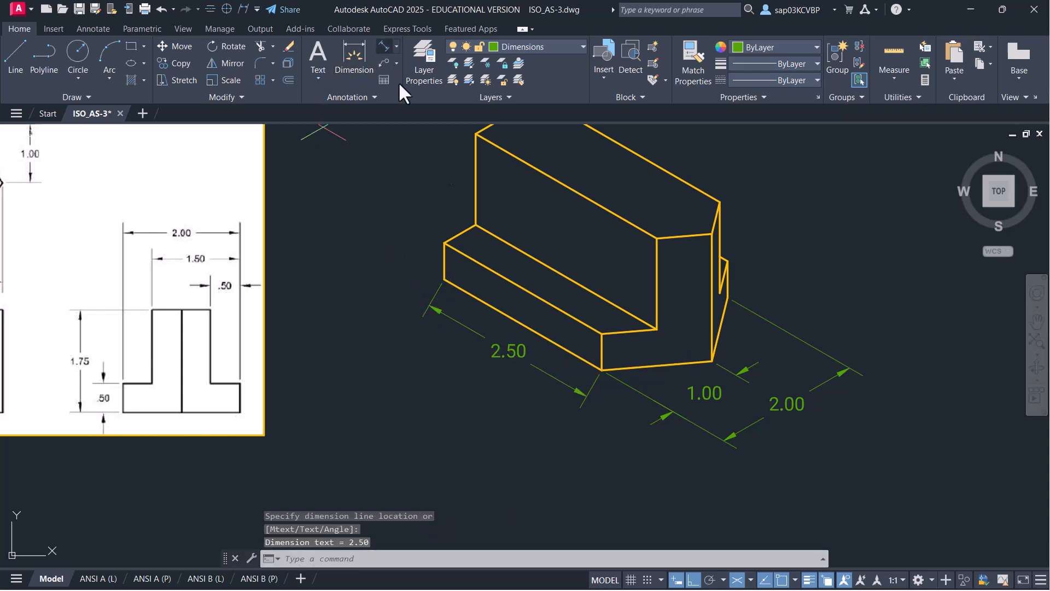
Add an aligned overall length dimension from the front flange's far lower corner to the point's projected extent, outside the flange length dimension
click(385, 47)
click(445, 278)
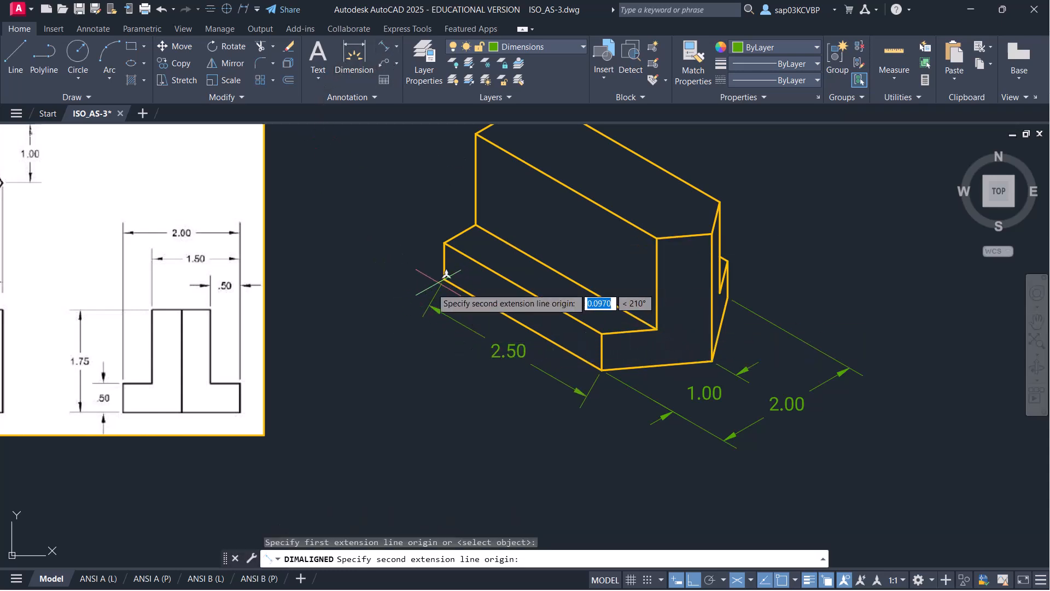
click(649, 398)
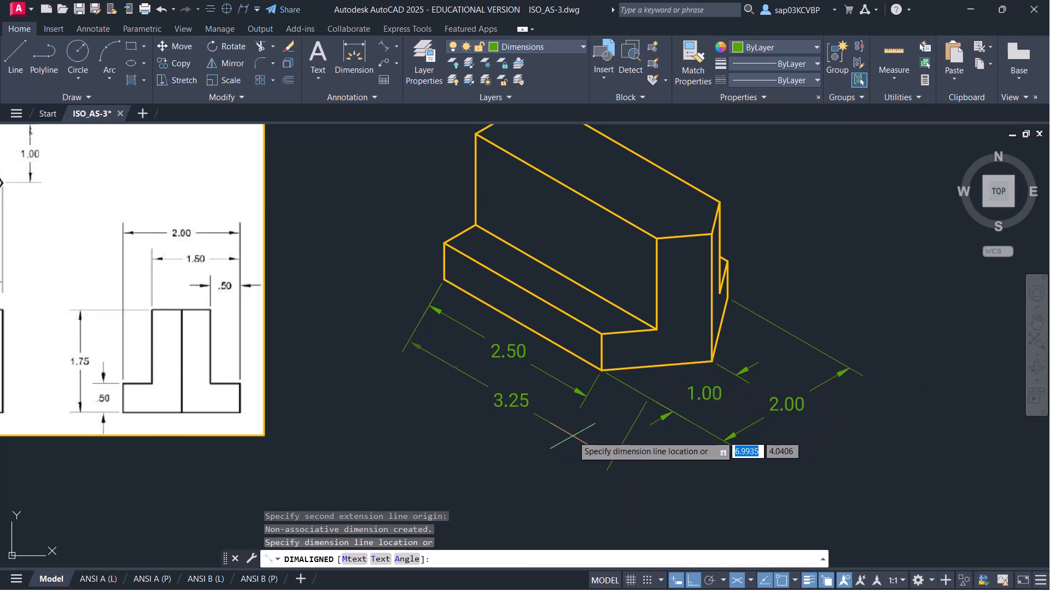
click(593, 444)
scroll(584, 465, down, 2)
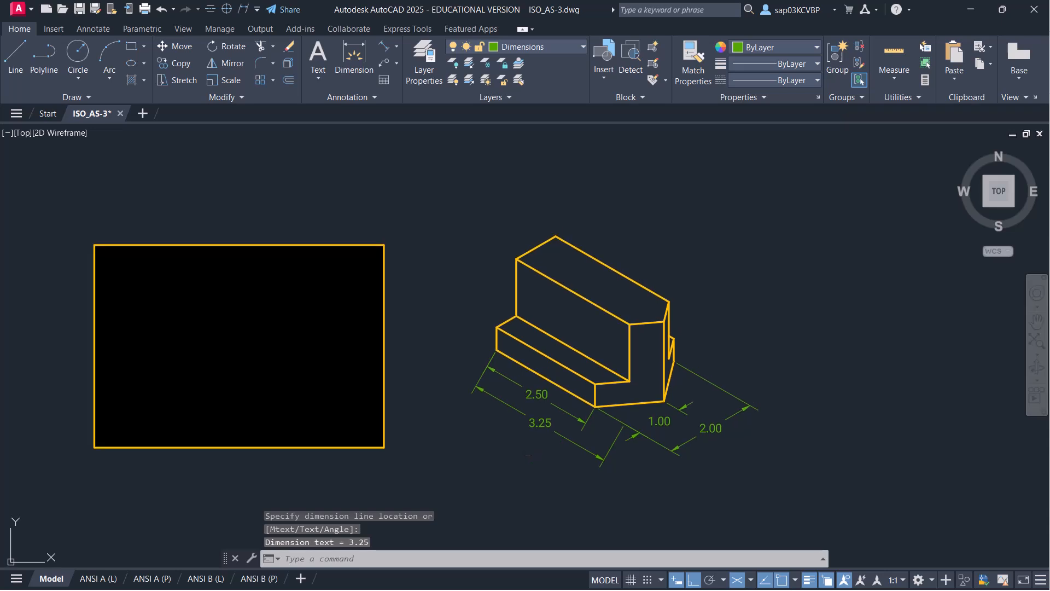
Oblique the flange length and overall length dimensions below the block by 210 degrees and save the drawing
click(242, 10)
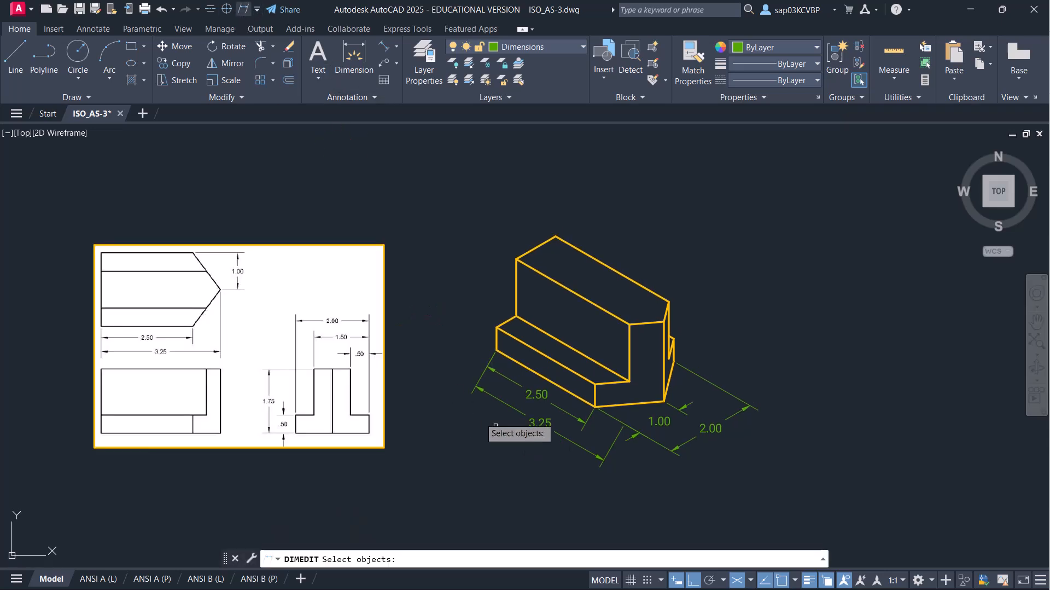
click(537, 448)
click(517, 391)
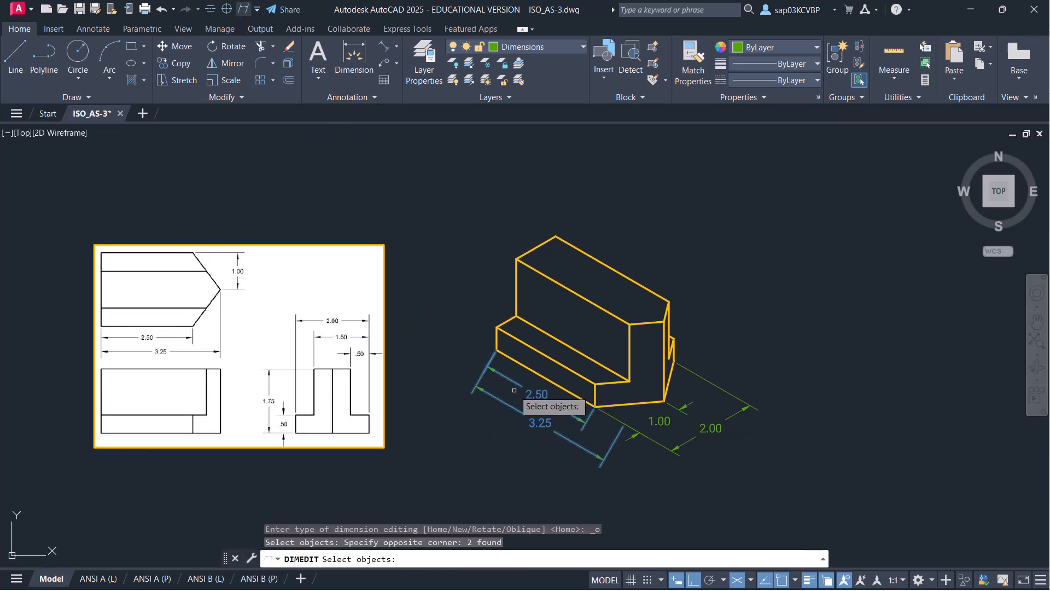
key(Return)
text(210)
key(Return)
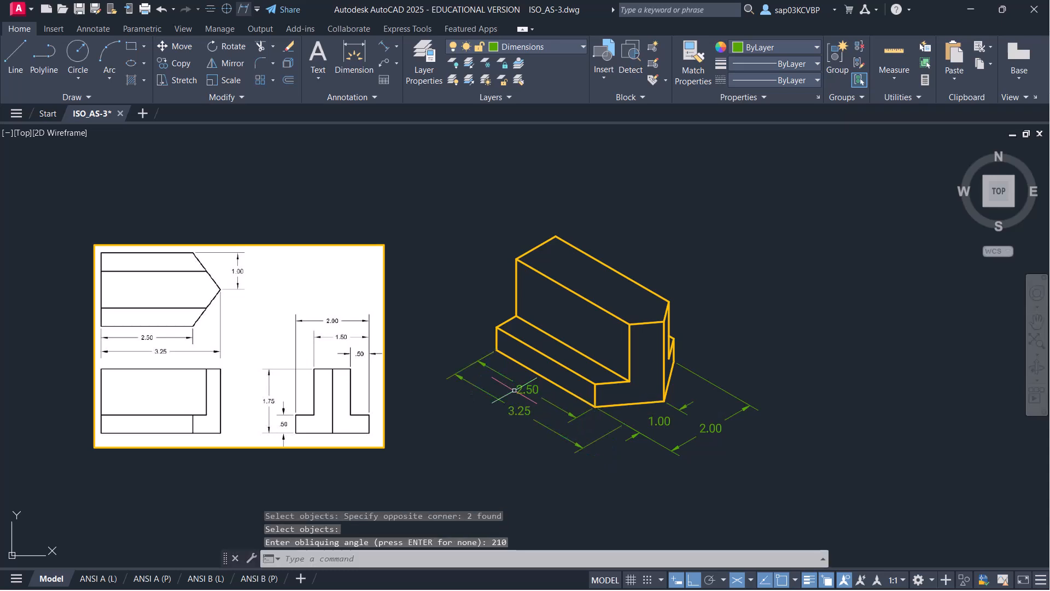
key(ctrl+s)
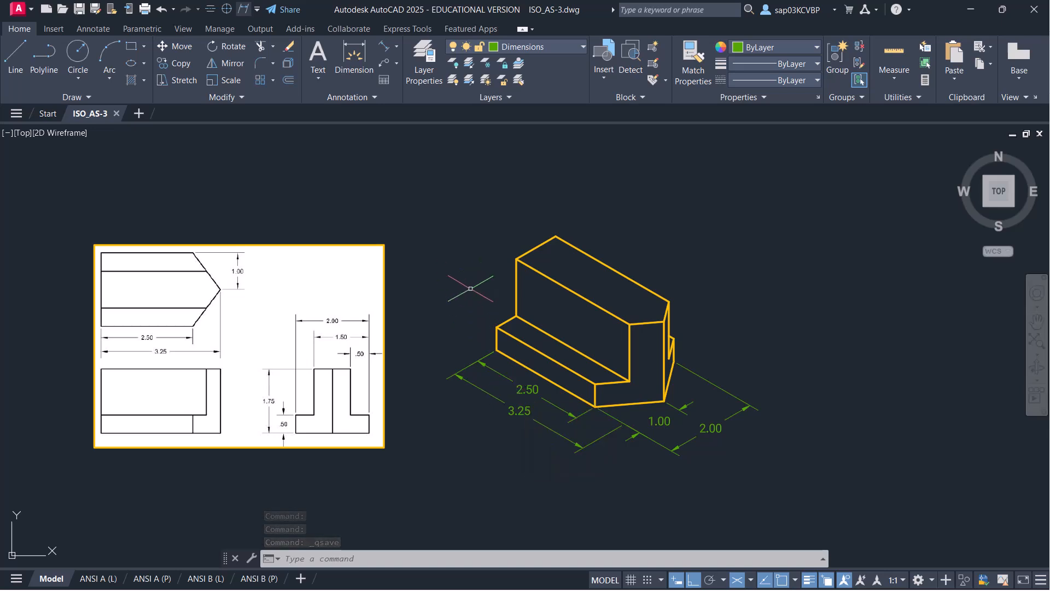
Switch to the right isoplane and add an aligned height dimension on the front flange's far vertical edge, placed outside the block
key(F5)
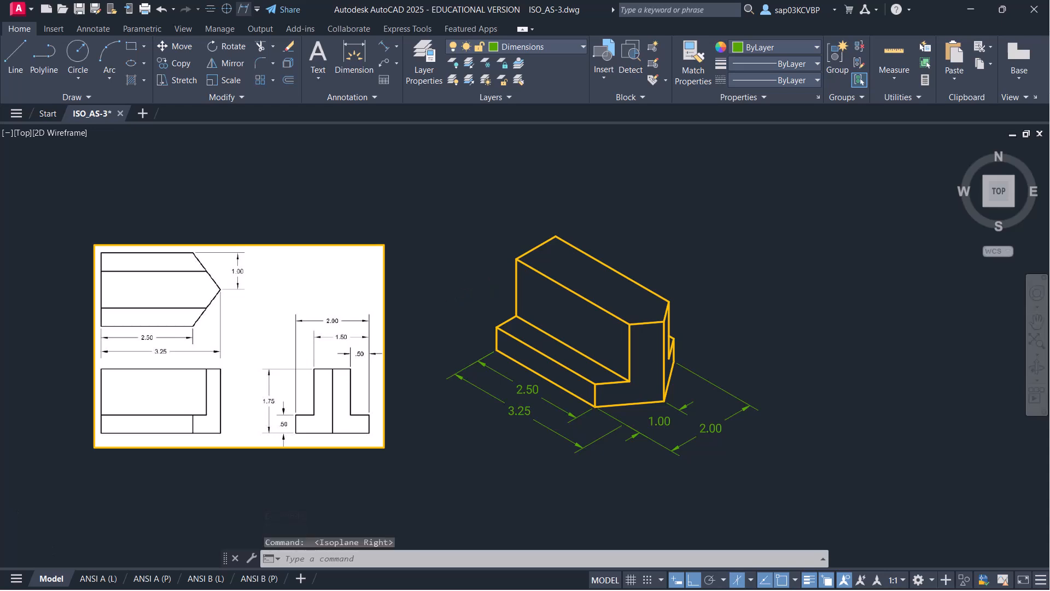
scroll(473, 290, up, 2)
click(384, 46)
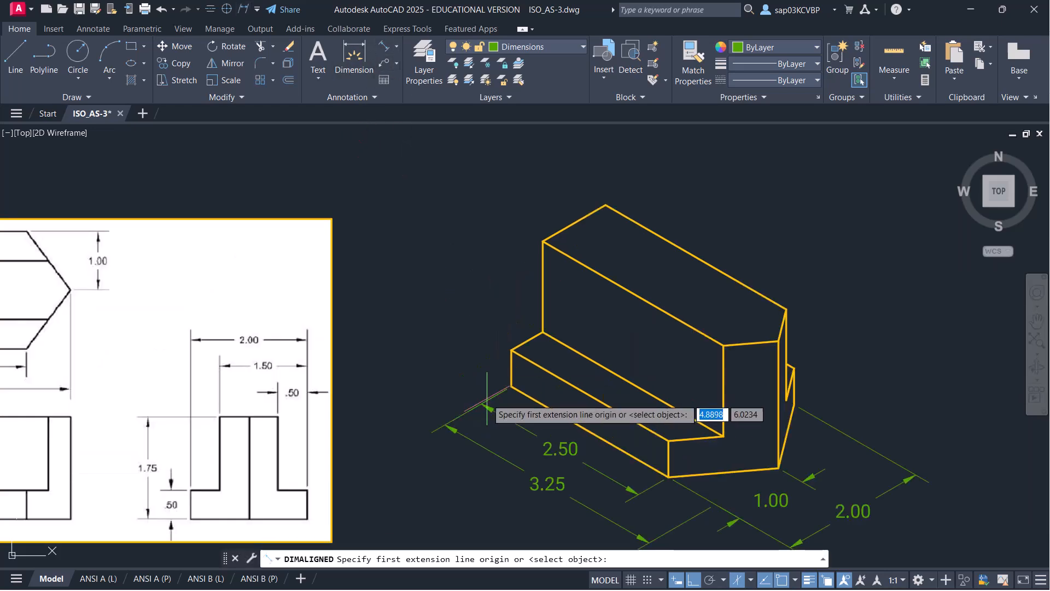
scroll(489, 388, up, 3)
click(546, 386)
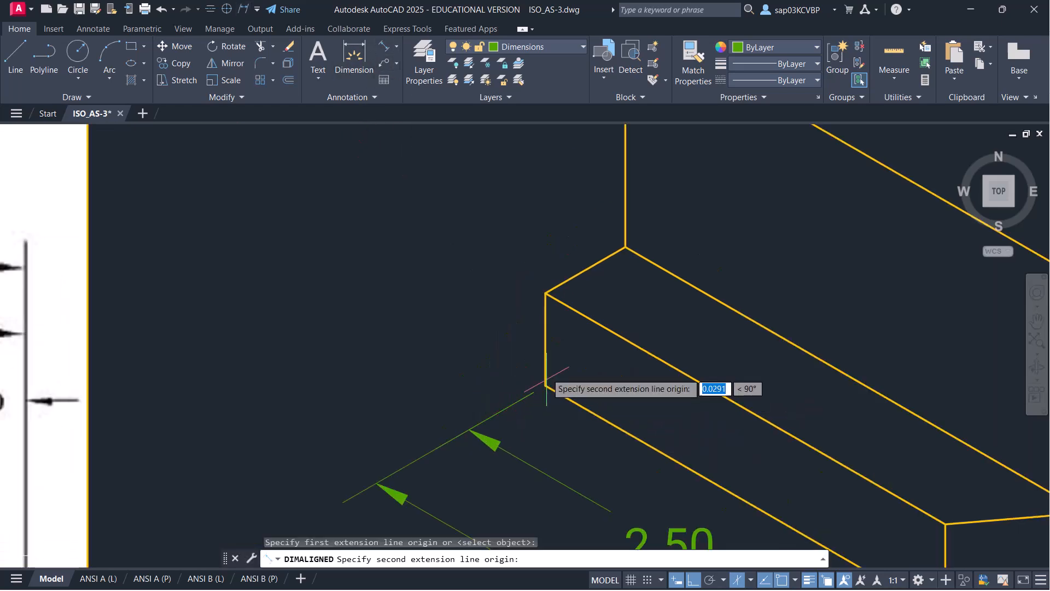
click(546, 293)
click(478, 318)
scroll(534, 275, down, 2)
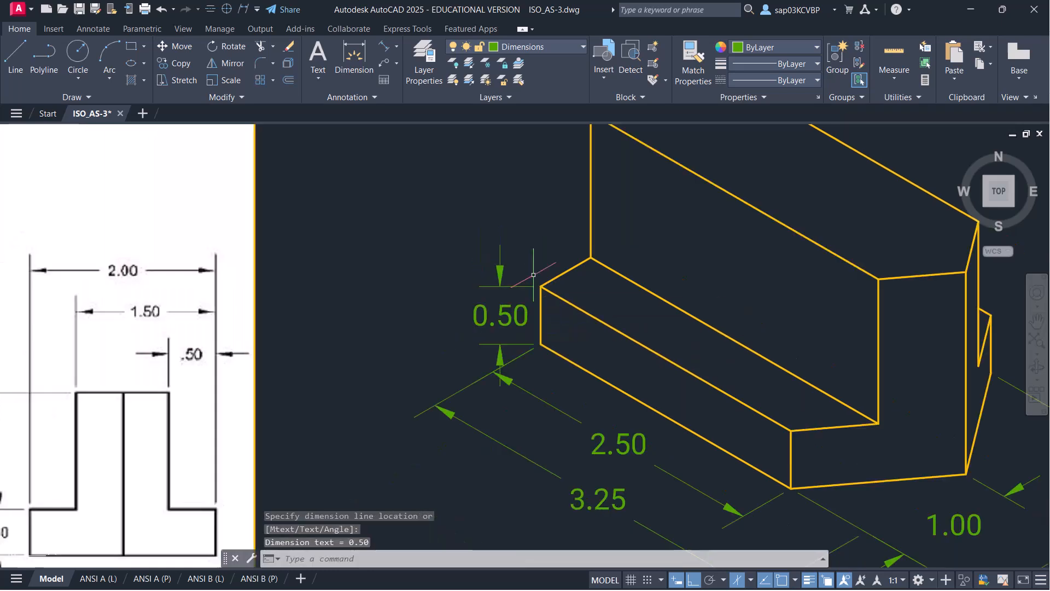
scroll(534, 274, down, 2)
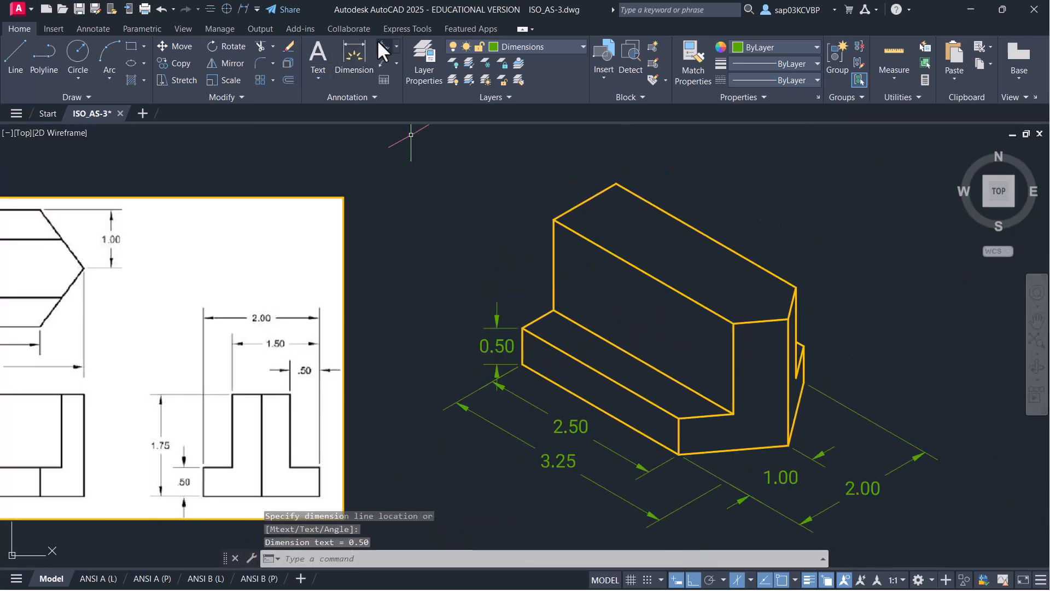
Add an aligned overall height dimension from the flange's far lower corner to the block's projected top, outside the flange height dimension
click(379, 44)
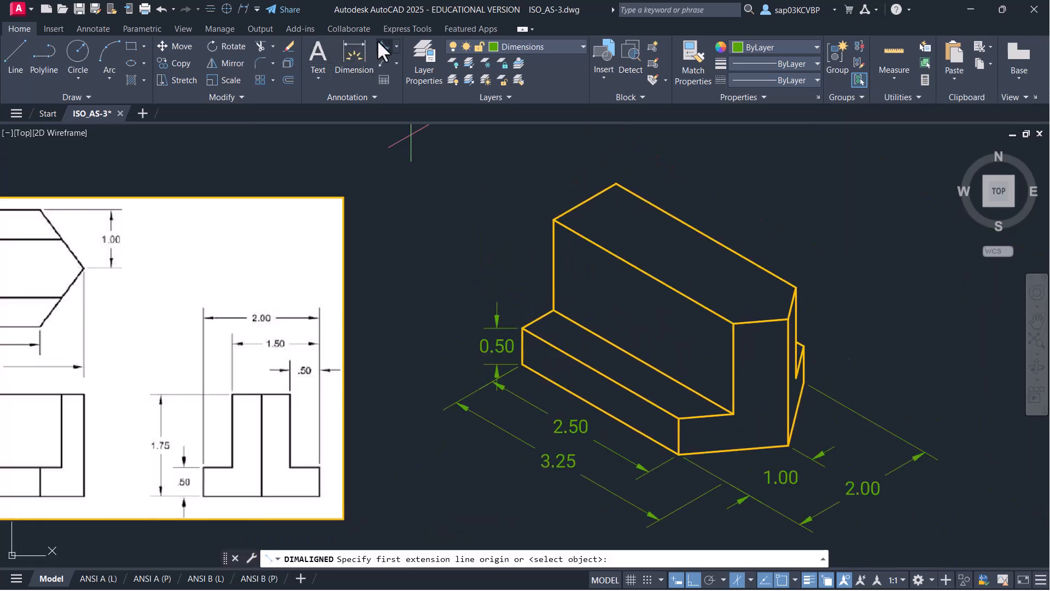
click(522, 363)
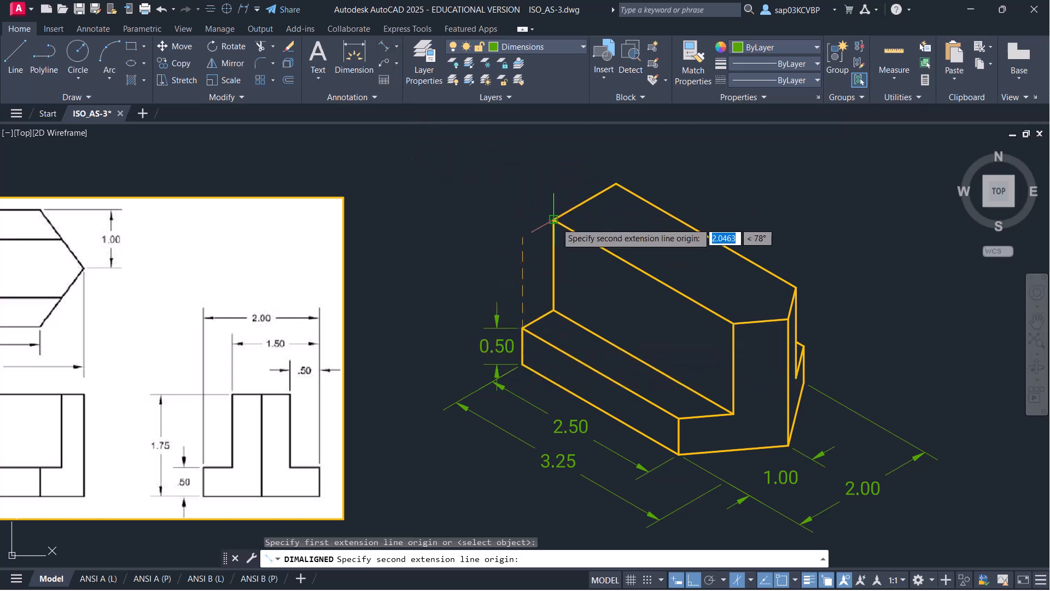
click(523, 201)
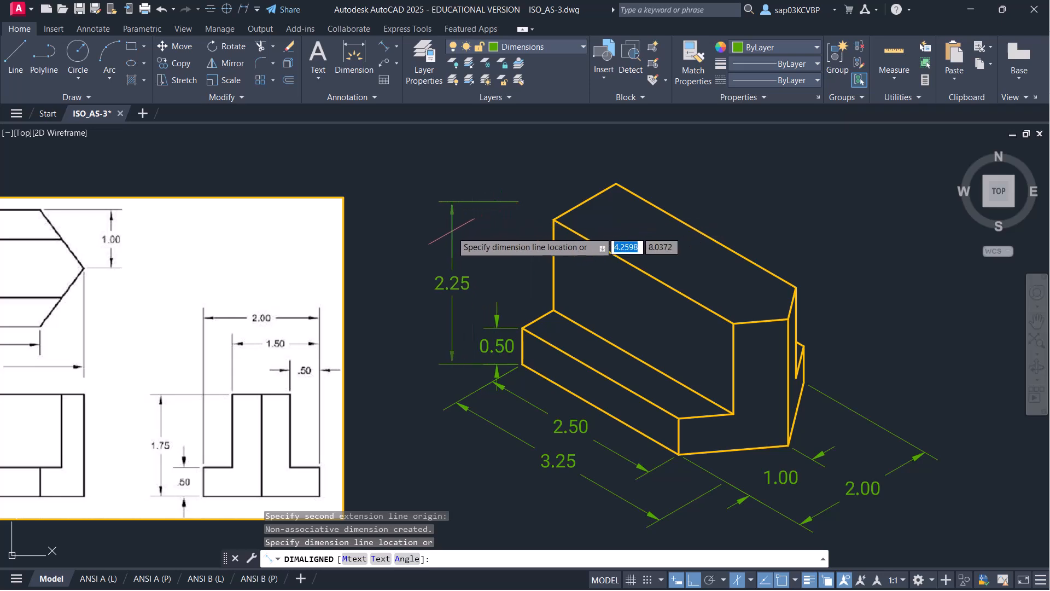
click(452, 233)
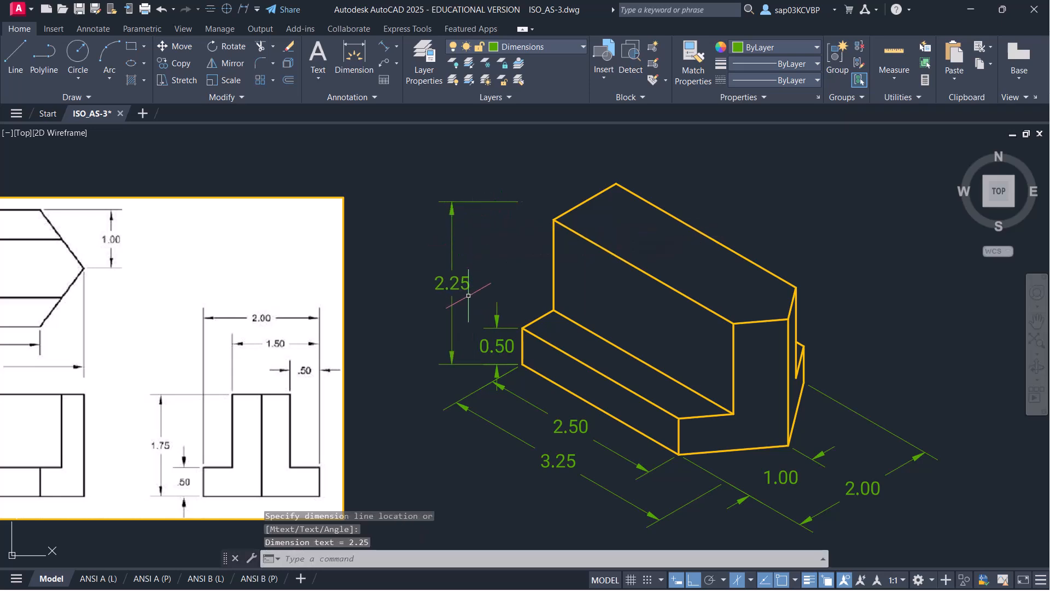
Oblique the overall height and flange height dimensions by 150 degrees
click(243, 8)
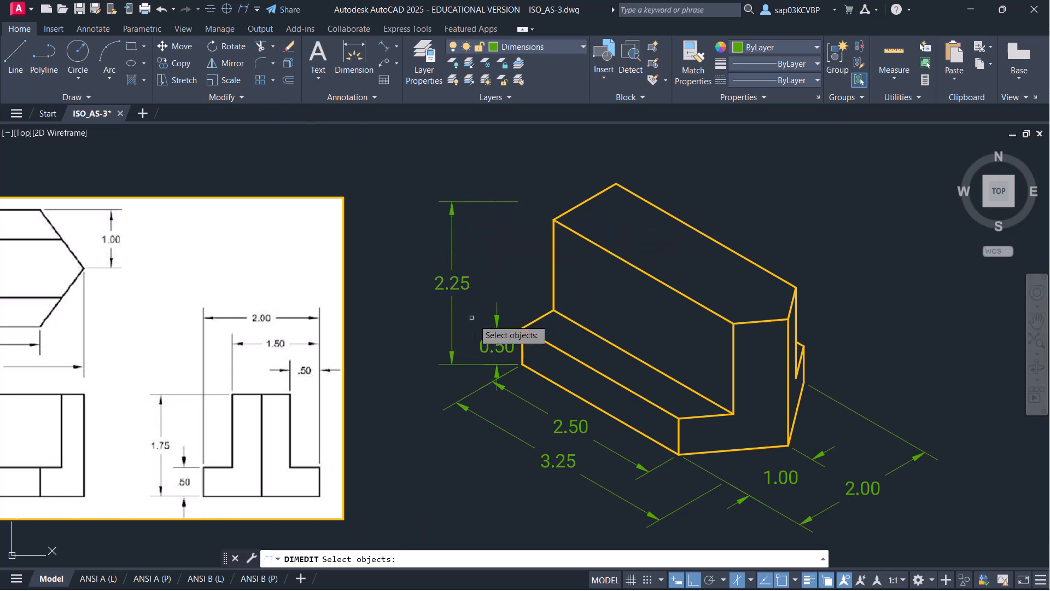
click(511, 295)
click(438, 329)
key(Return)
key(Return)
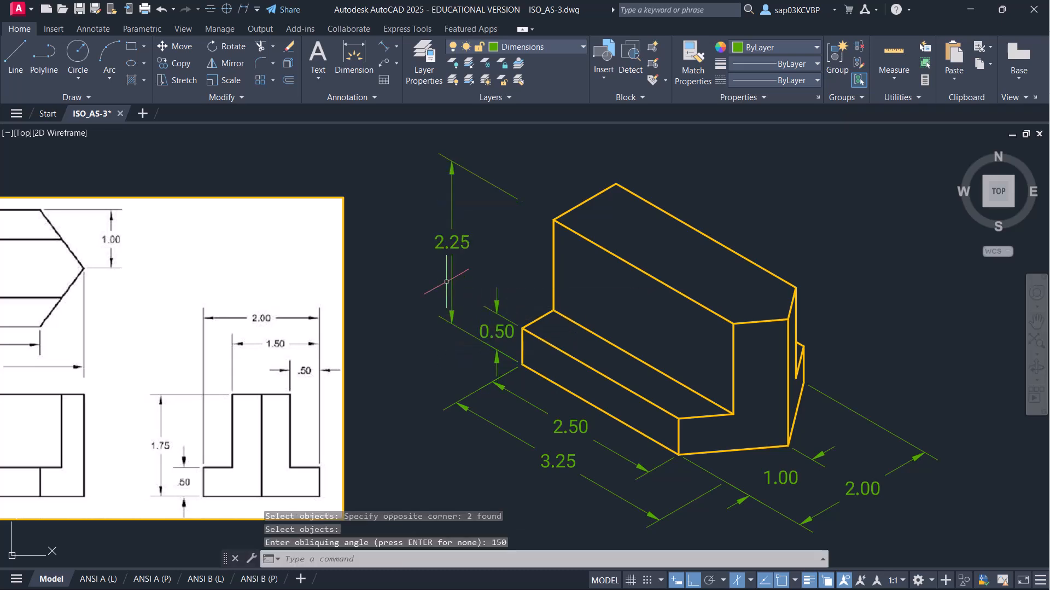
scroll(468, 243, down, 2)
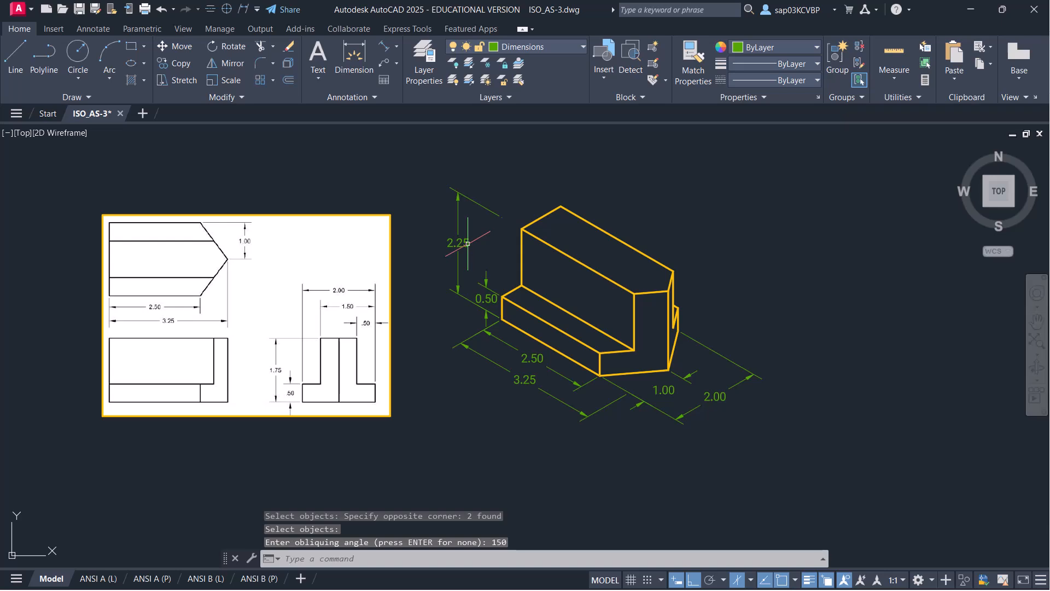
Override the overall height dimension's text with 1.75 and save the drawing
scroll(463, 251, up, 2)
click(455, 240)
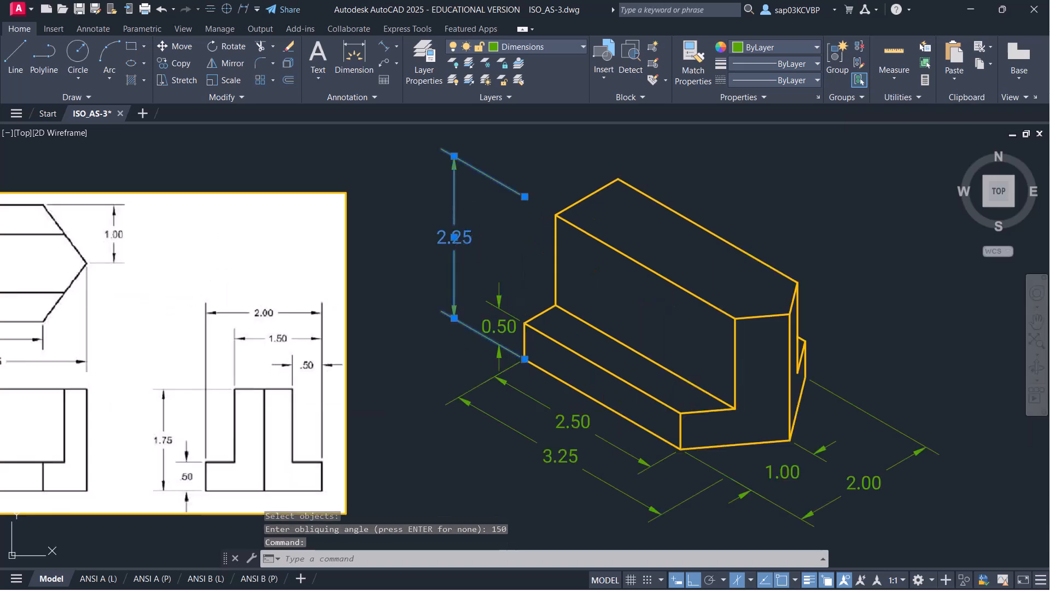
double_click(454, 237)
text(1.752.25)
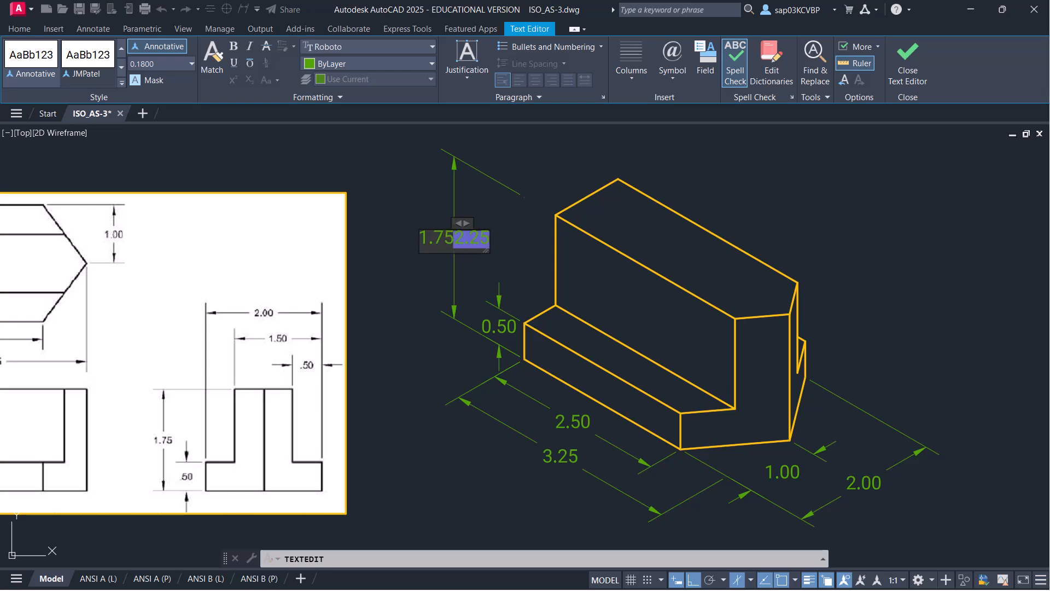
key(Delete)
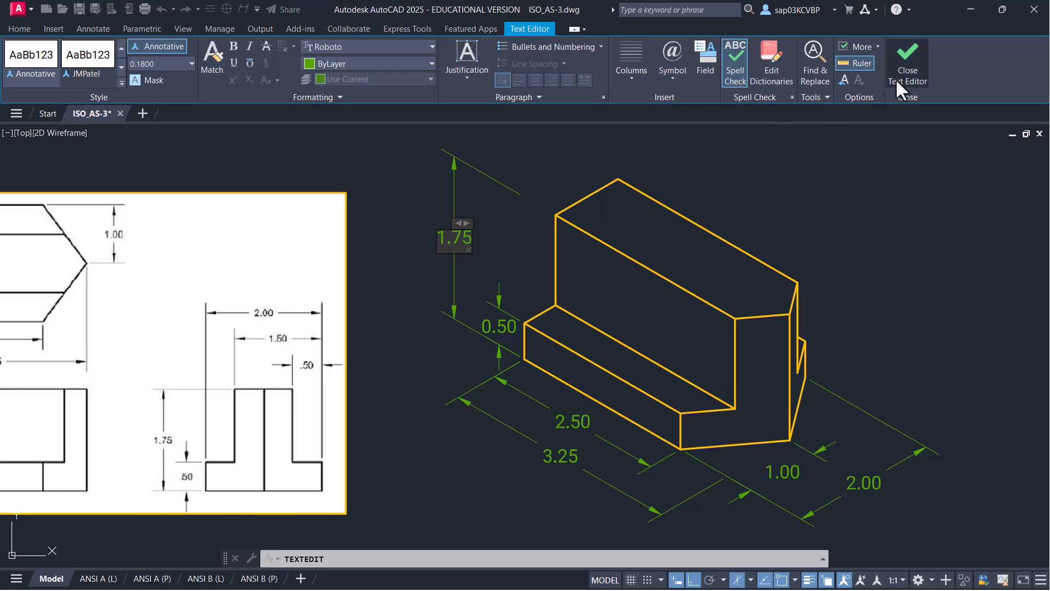
click(909, 55)
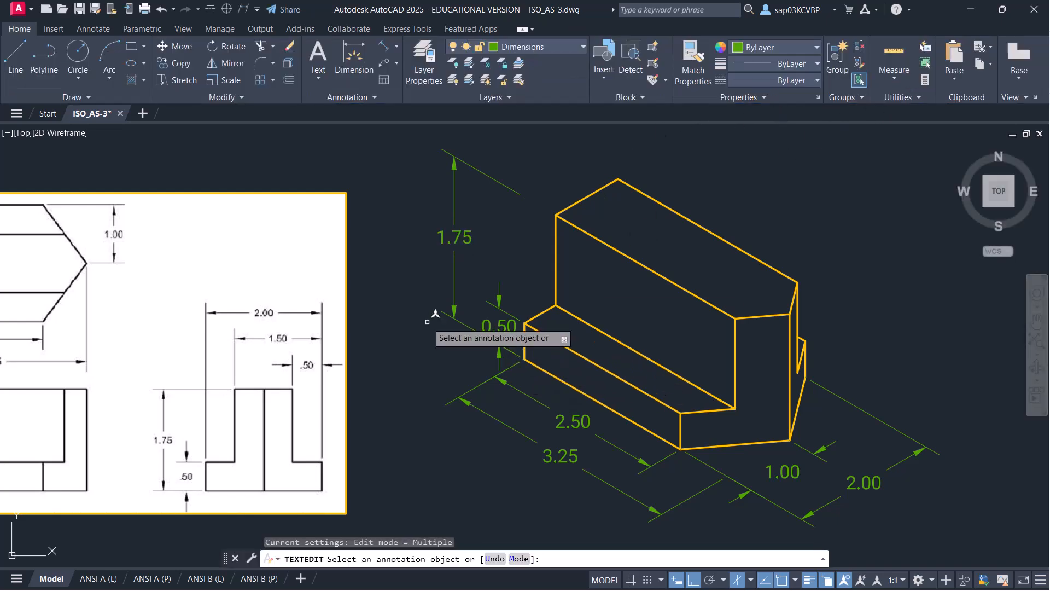
key(Escape)
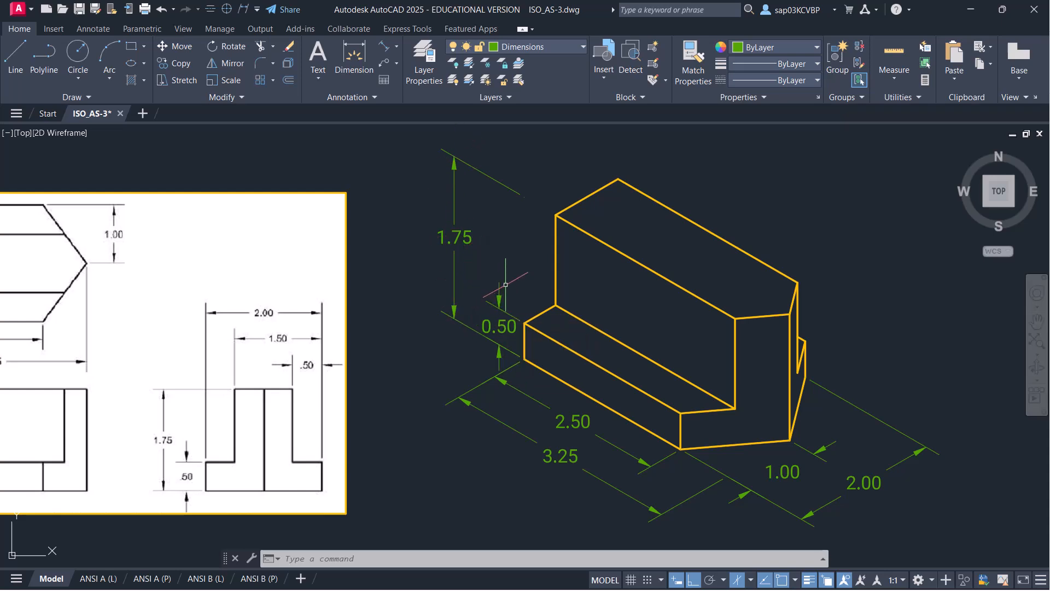
key(ctrl+s)
Switch to the top isoplane and add an aligned dimension across the front flange's top face, from its outer edge to the wall
scroll(504, 284, down, 2)
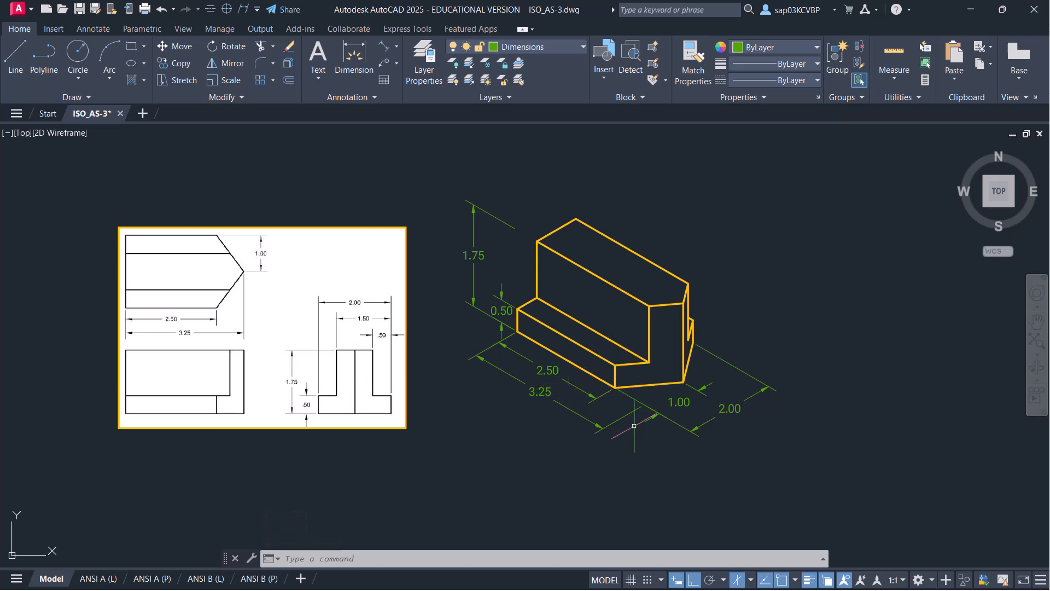
scroll(625, 388, up, 2)
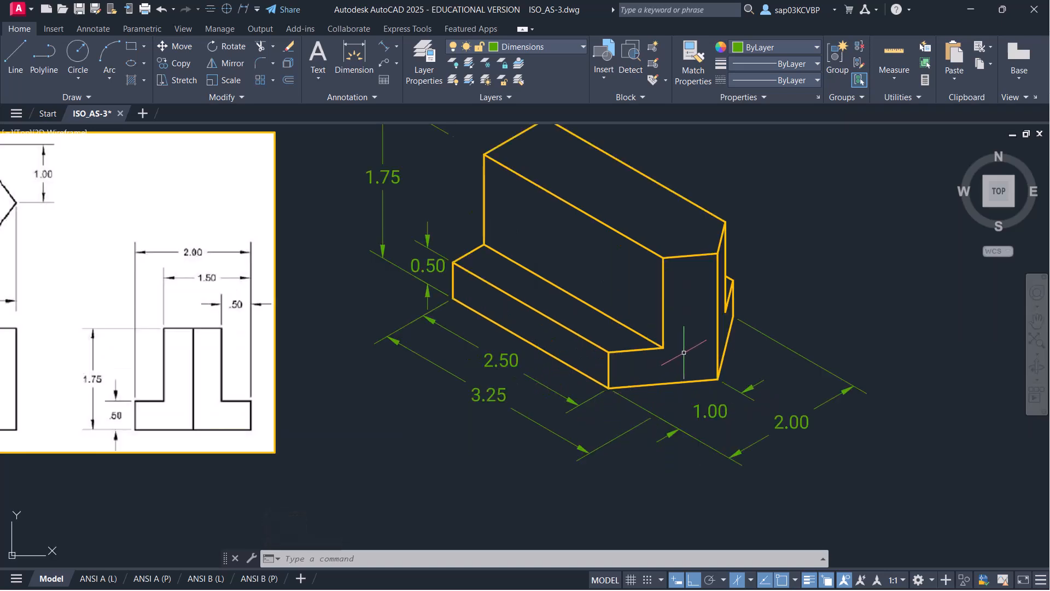
scroll(471, 304, up, 2)
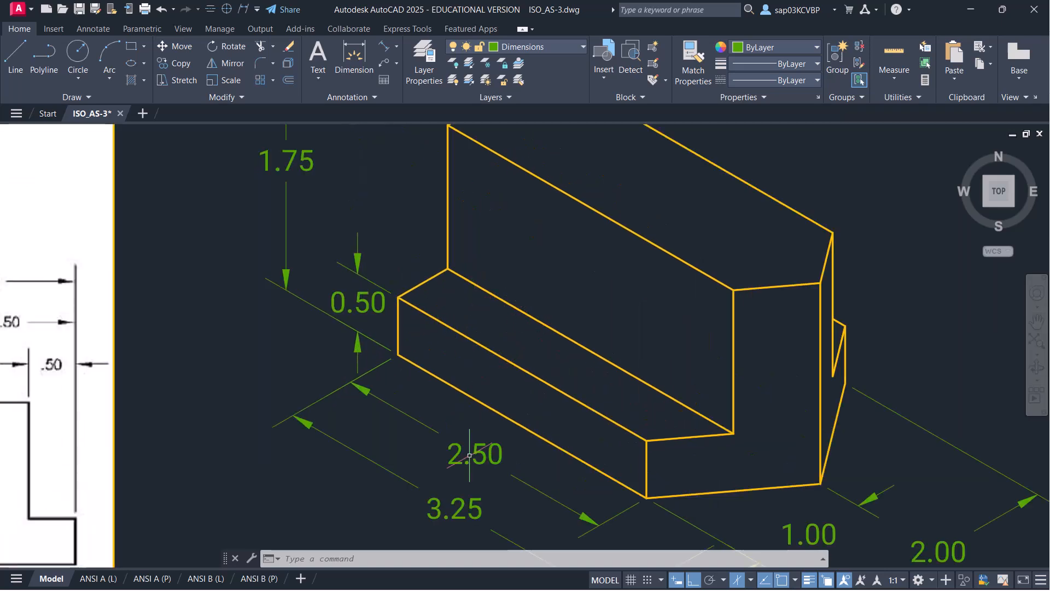
key(F5)
key(F5)
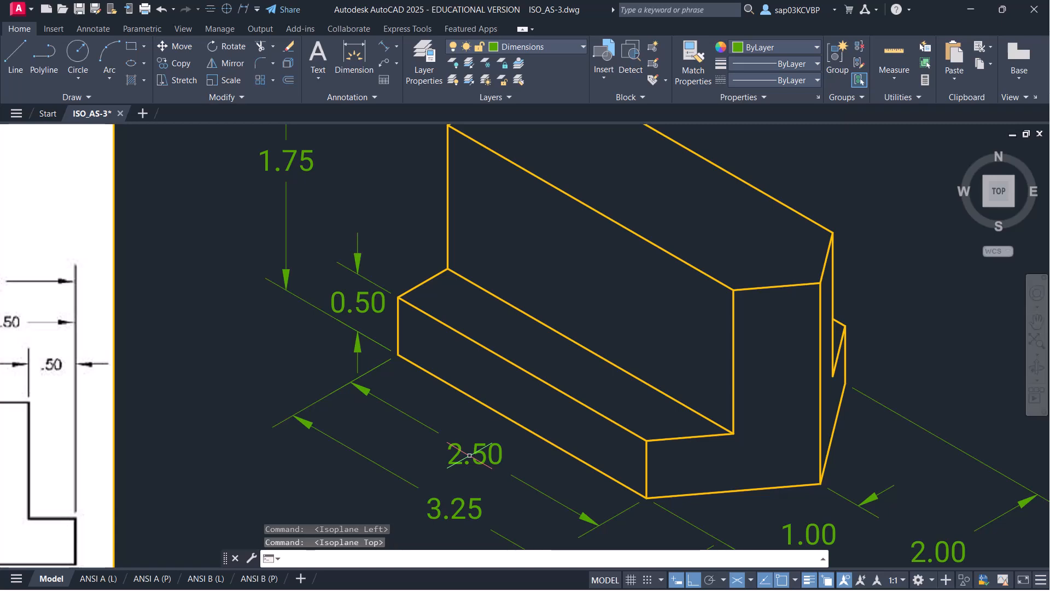
click(384, 47)
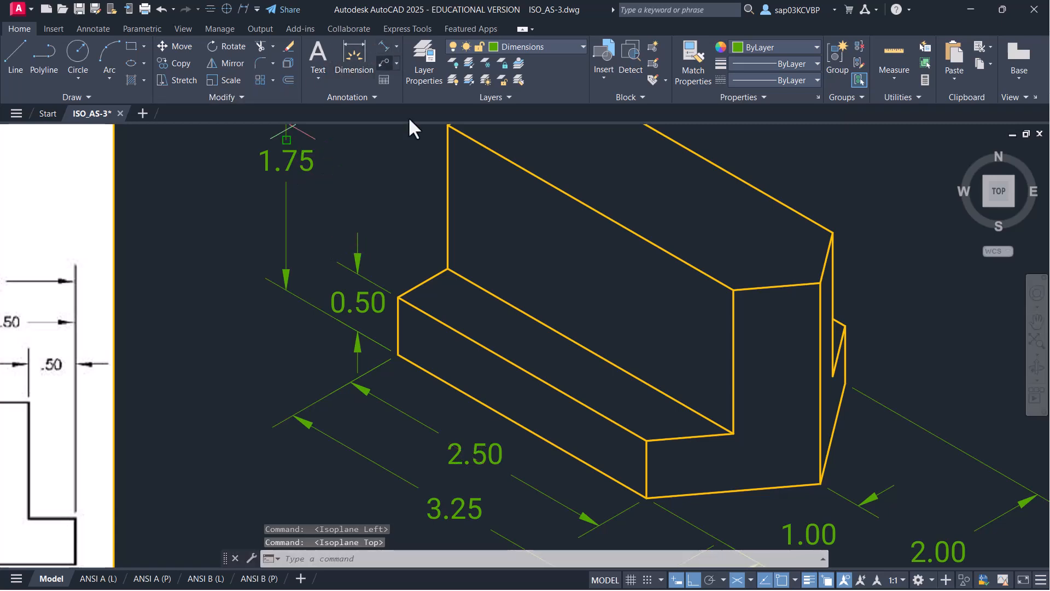
scroll(569, 341, up, 2)
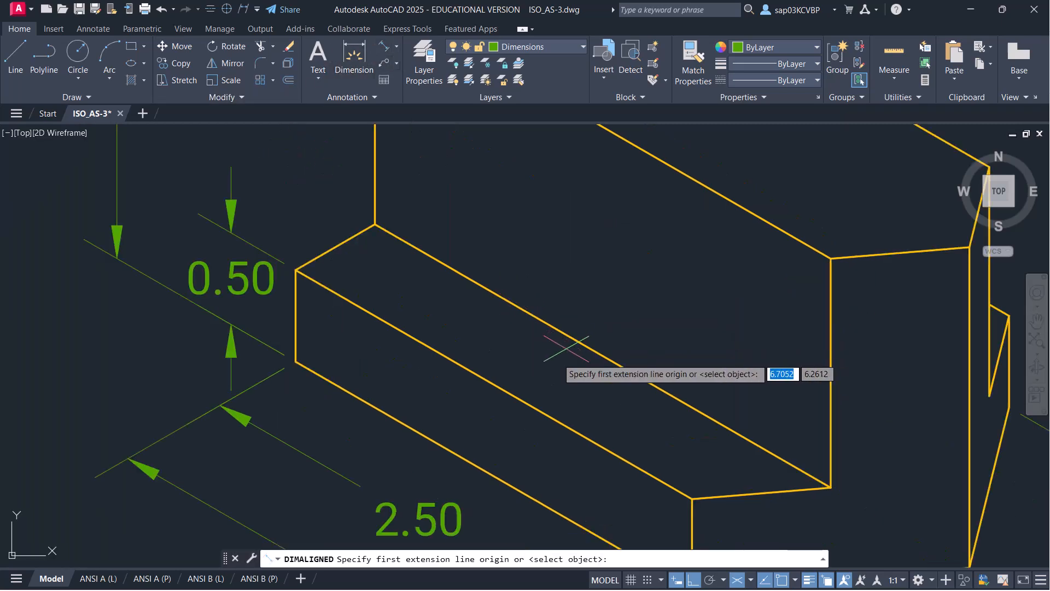
click(494, 383)
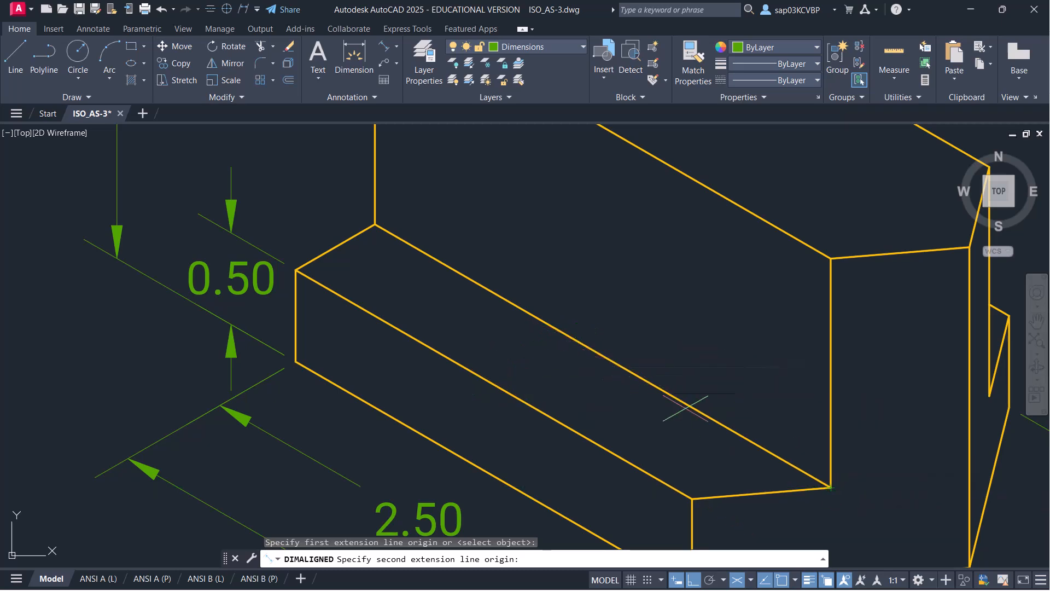
click(602, 355)
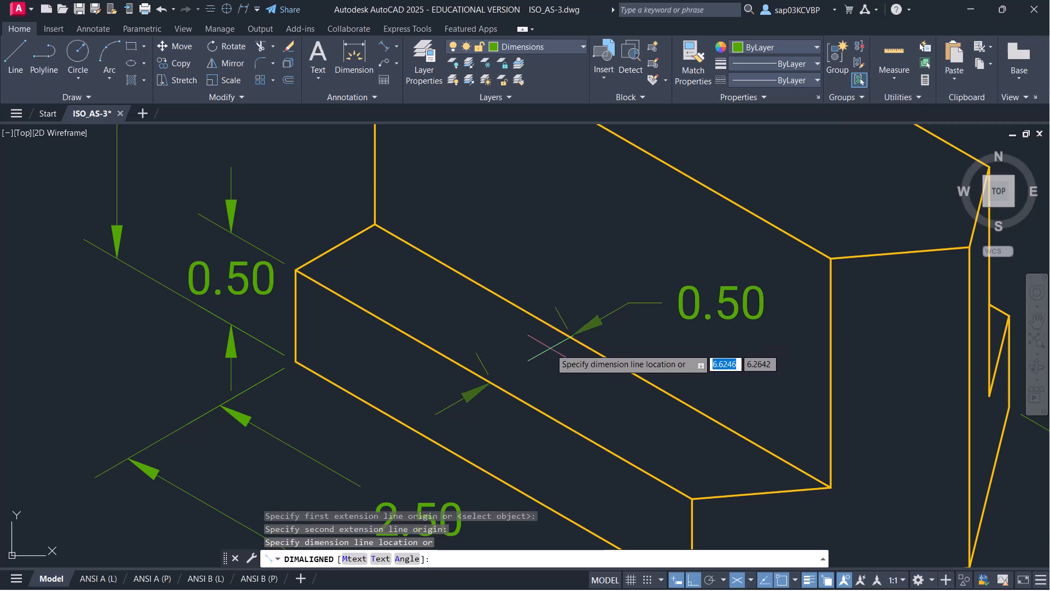
click(541, 351)
Move the flange top dimension's text so it sits on the flange between the two arrows
click(685, 330)
click(674, 281)
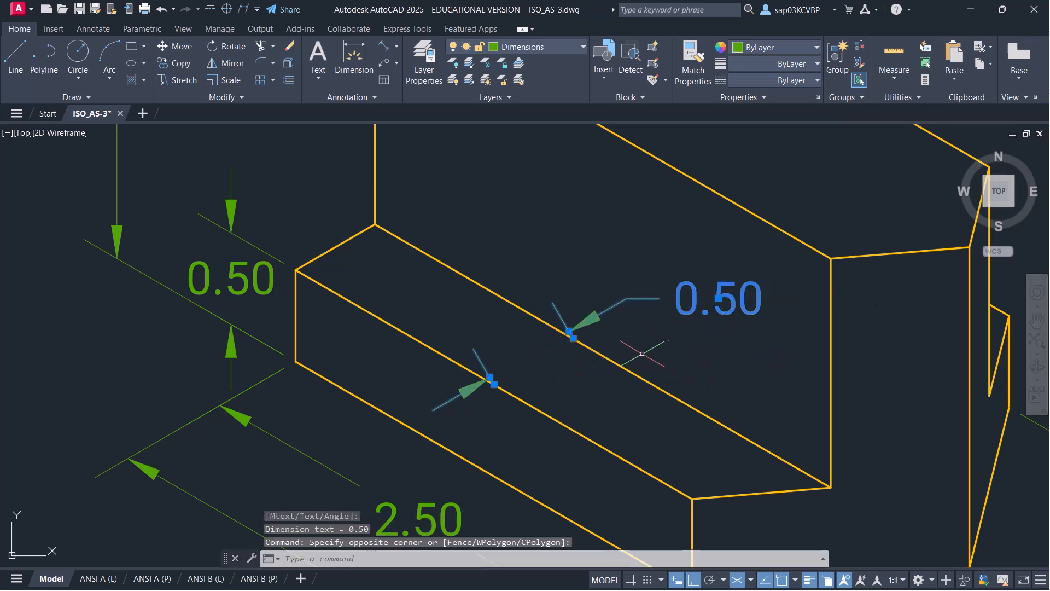
click(718, 298)
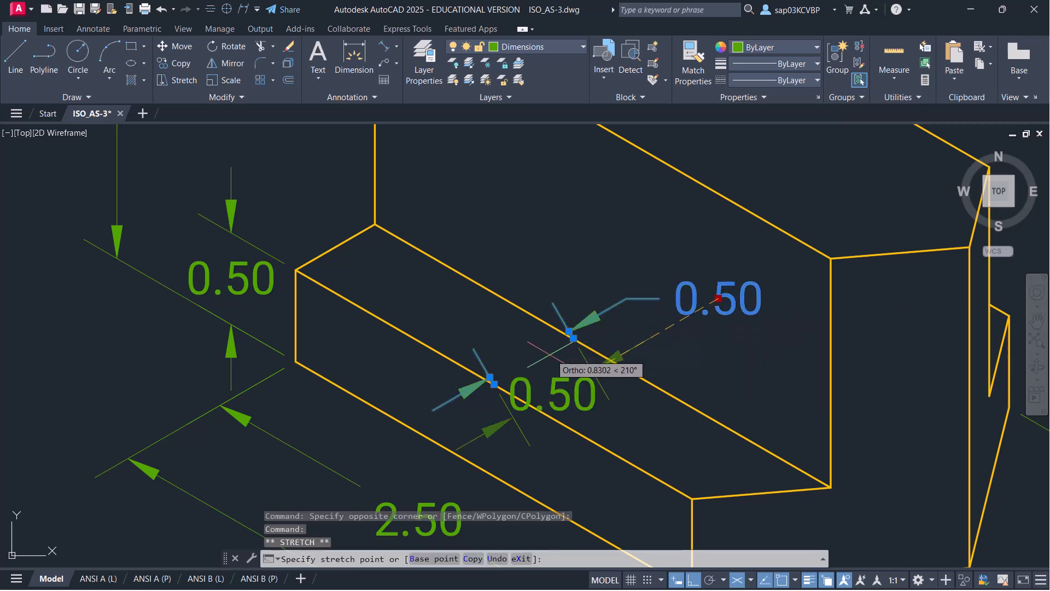
click(536, 355)
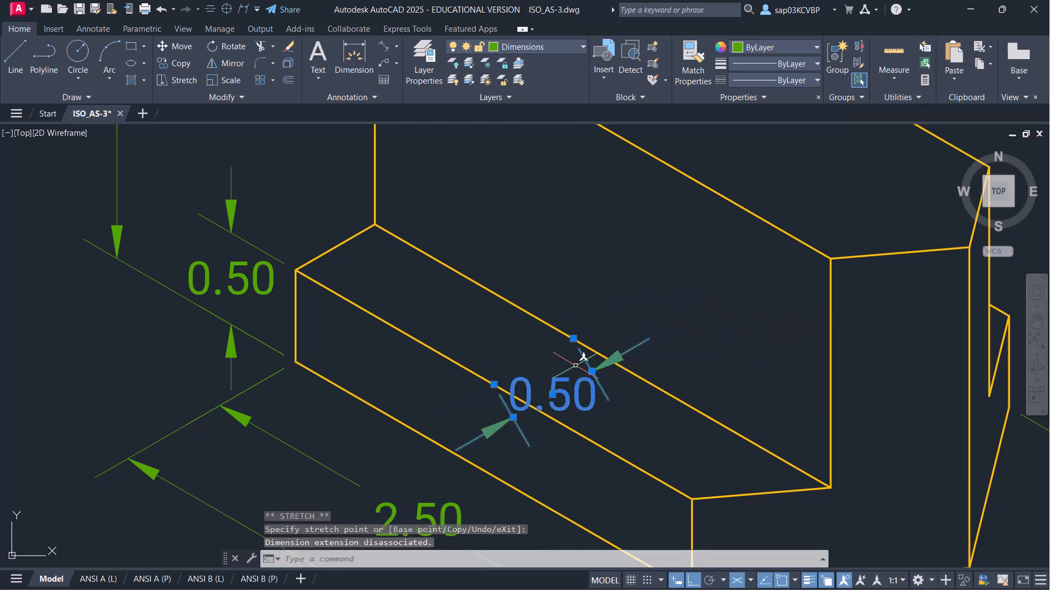
Oblique the flange top dimension by -30 degrees and save the drawing
click(244, 9)
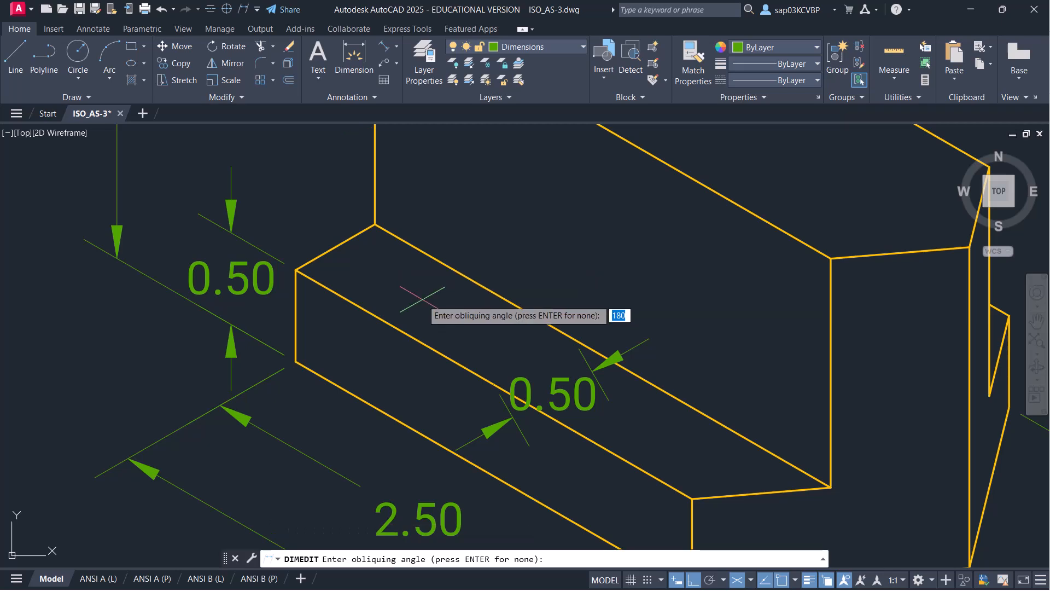
text(-30)
key(Return)
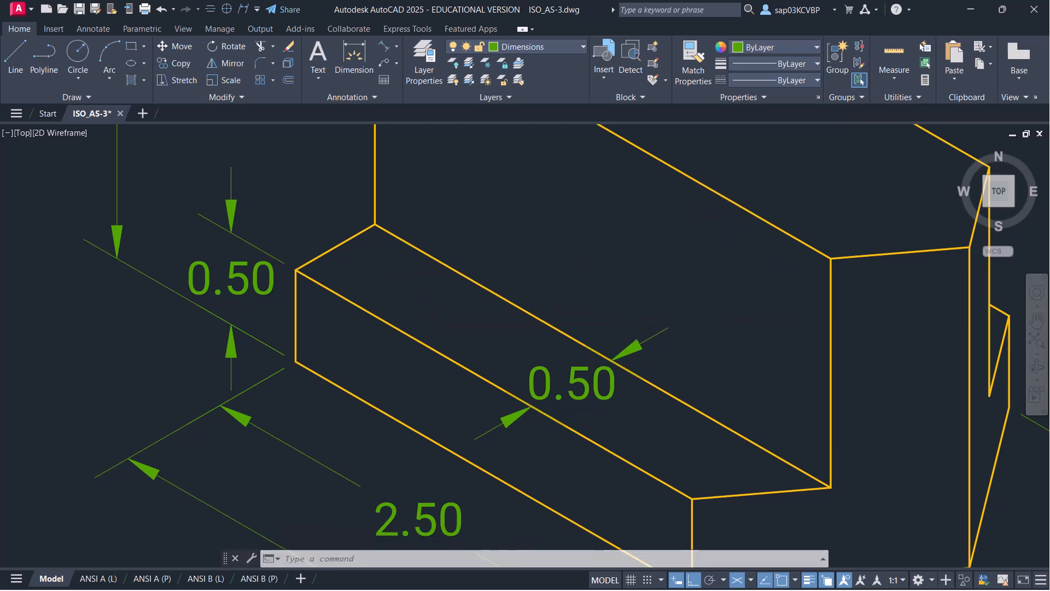
scroll(432, 315, down, 4)
key(ctrl+s)
middle_drag(453, 359, 558, 361)
middle_drag(617, 335, 776, 336)
middle_drag(580, 374, 475, 373)
middle_drag(619, 370, 564, 389)
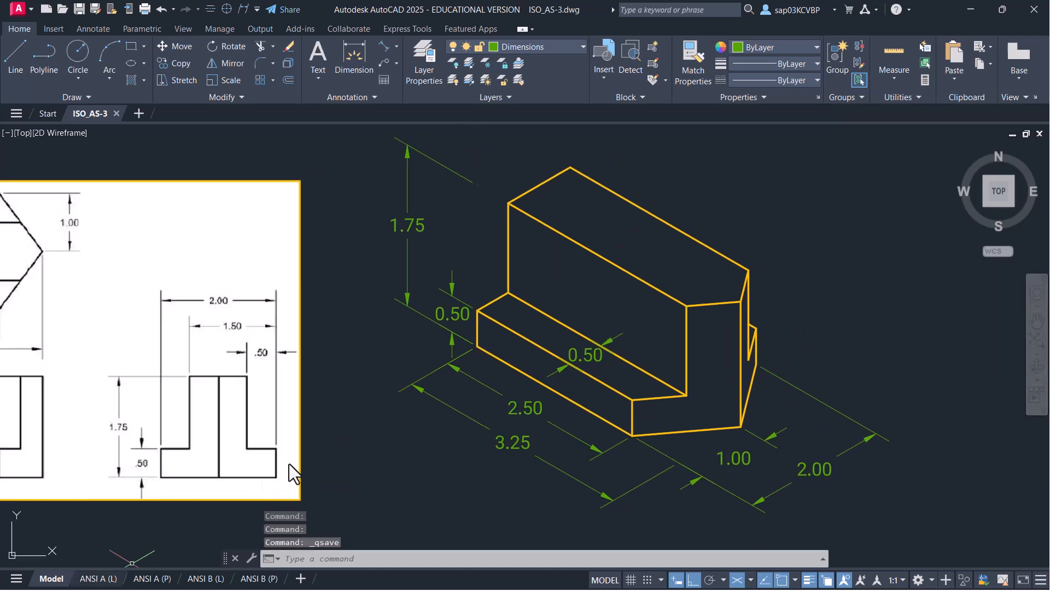
Open the ANSI A (P) layout and make layer 0 the current layer
click(99, 578)
middle_drag(362, 399, 286, 469)
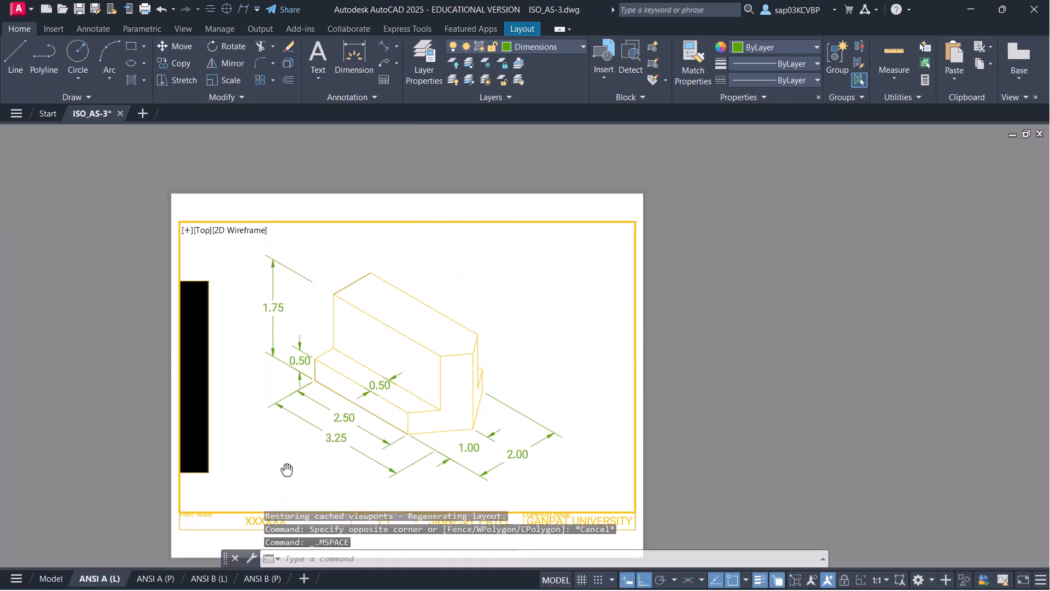
click(160, 584)
click(392, 372)
click(543, 48)
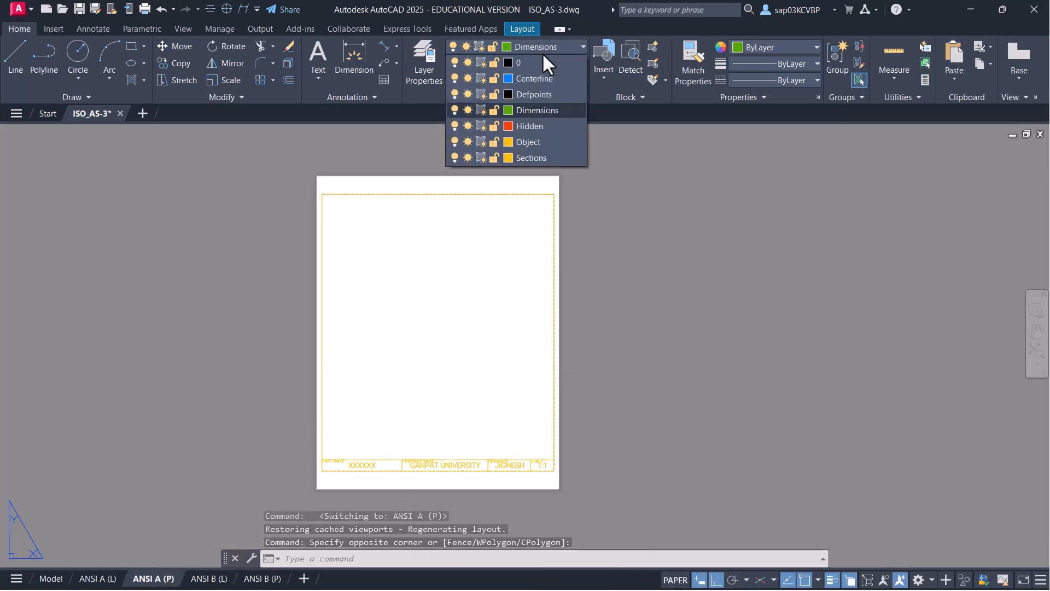
click(539, 63)
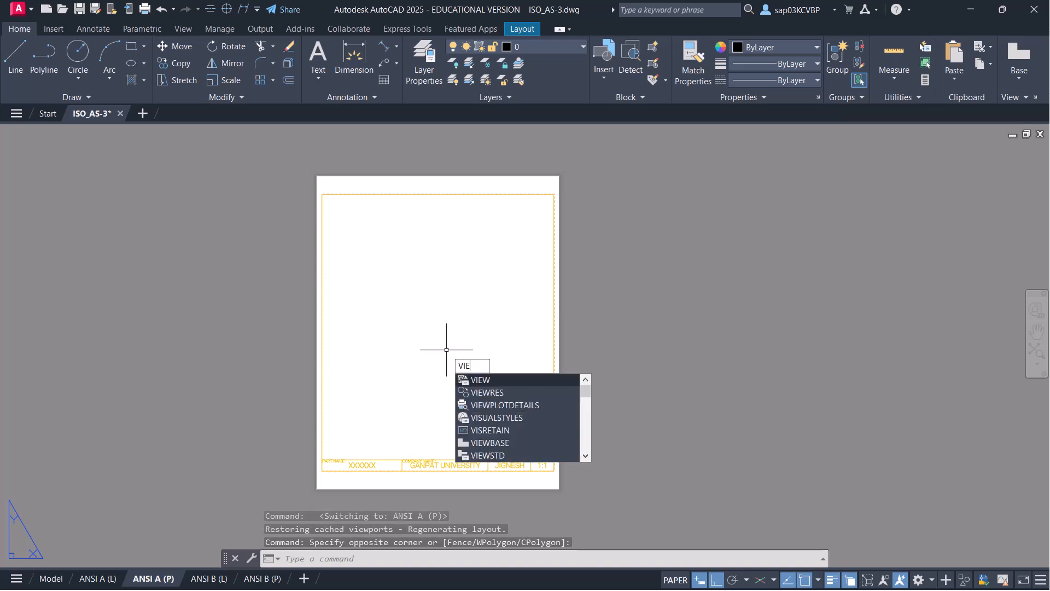
Create a single viewport with VIEWPORTS, spanning from the sheet border's upper-left corner to the title block's upper-right corner
key(BackSpace)
text(O)
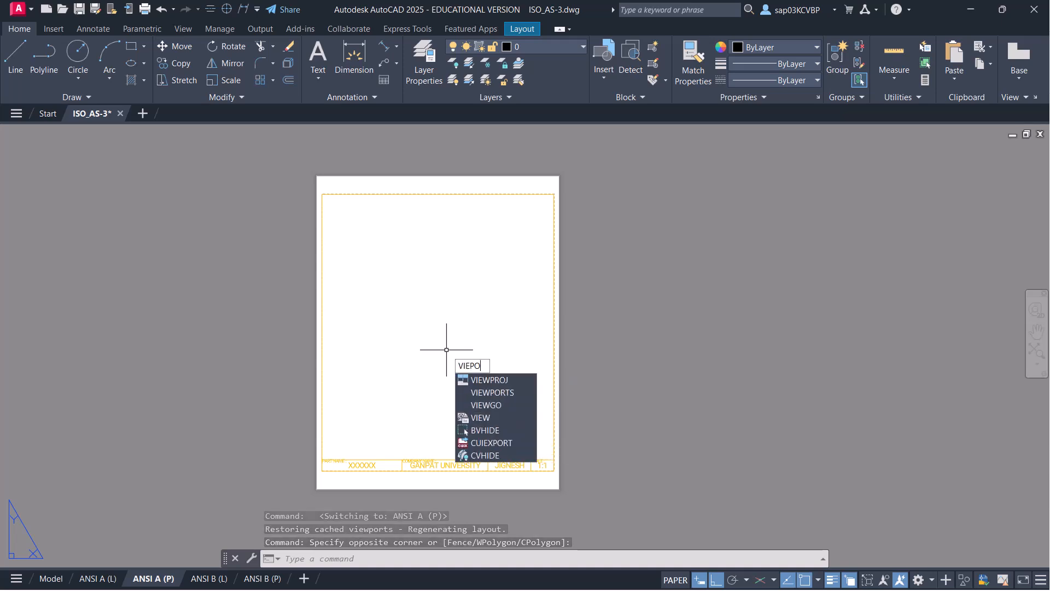
text(RT)
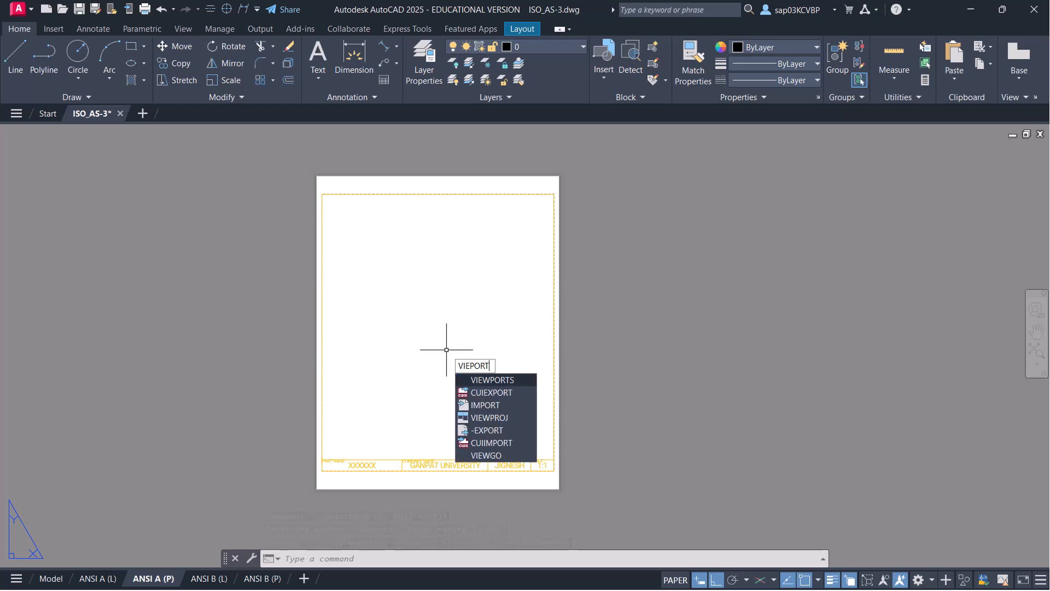
key(Return)
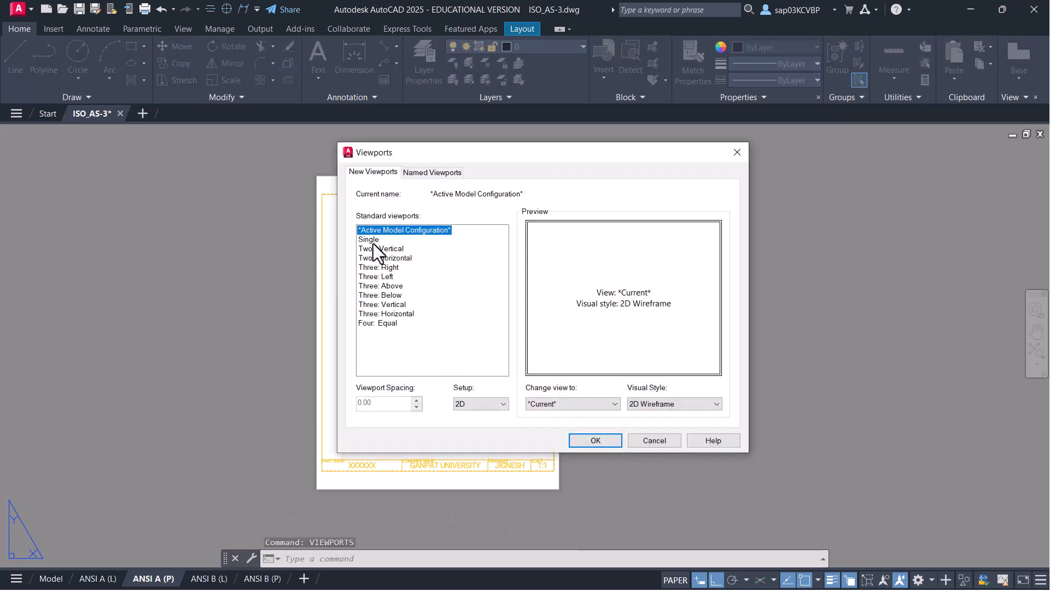
click(371, 240)
scroll(334, 214, up, 5)
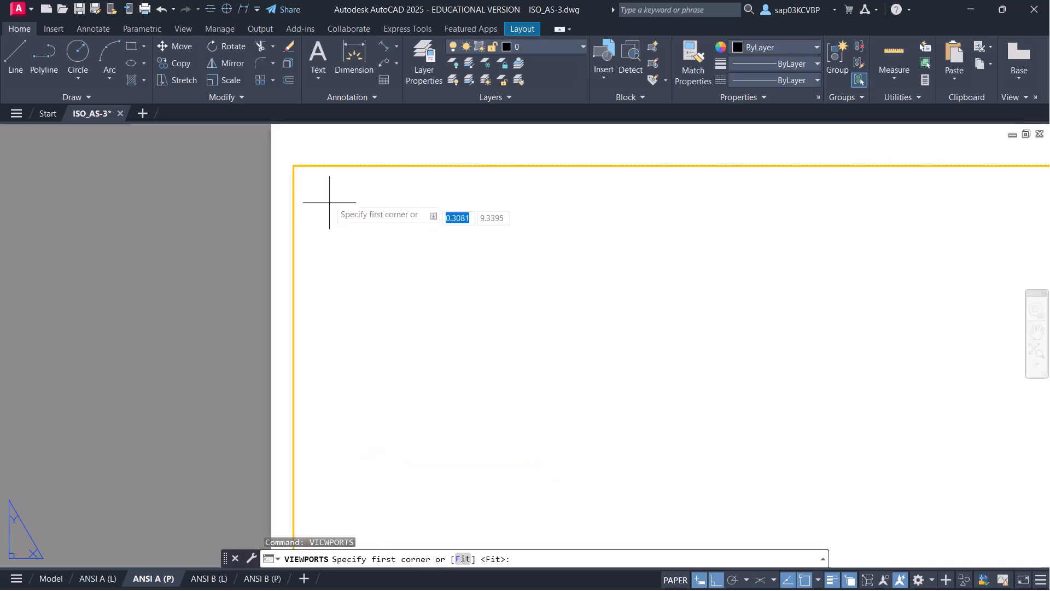
click(294, 166)
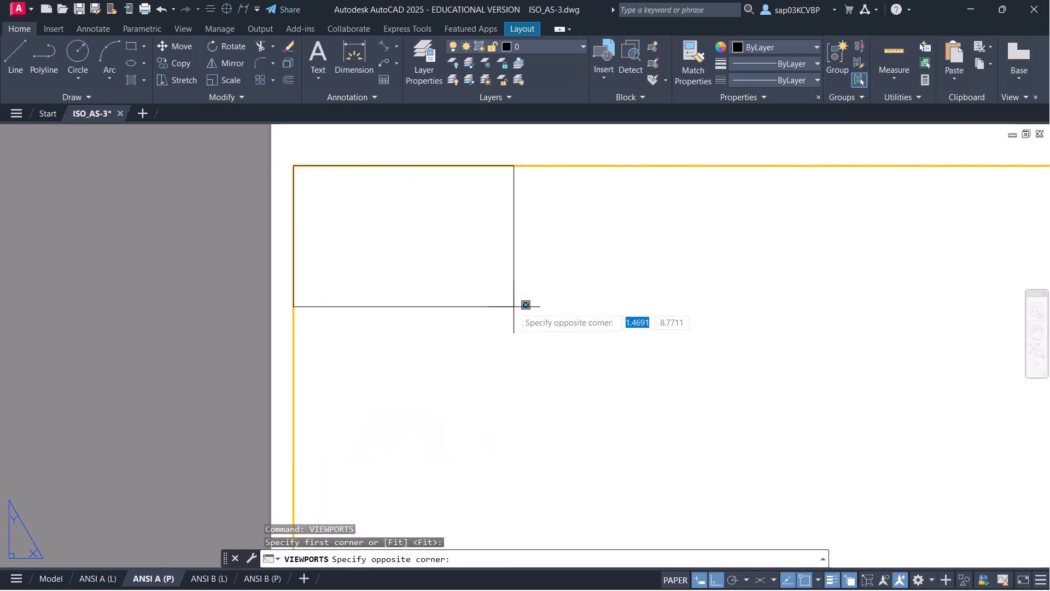
scroll(521, 305, down, 5)
scroll(476, 333, up, 6)
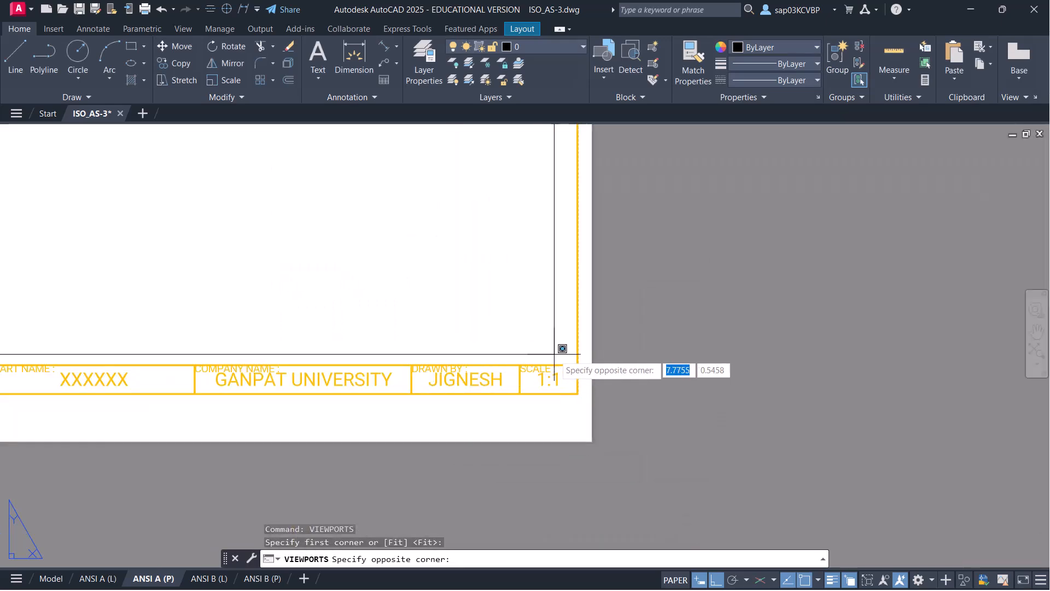
click(578, 363)
scroll(378, 276, down, 2)
scroll(377, 275, down, 2)
middle_drag(377, 275, 384, 369)
Delete the reference views image beside the isometric view in model space
click(44, 580)
click(307, 347)
click(260, 377)
key(Delete)
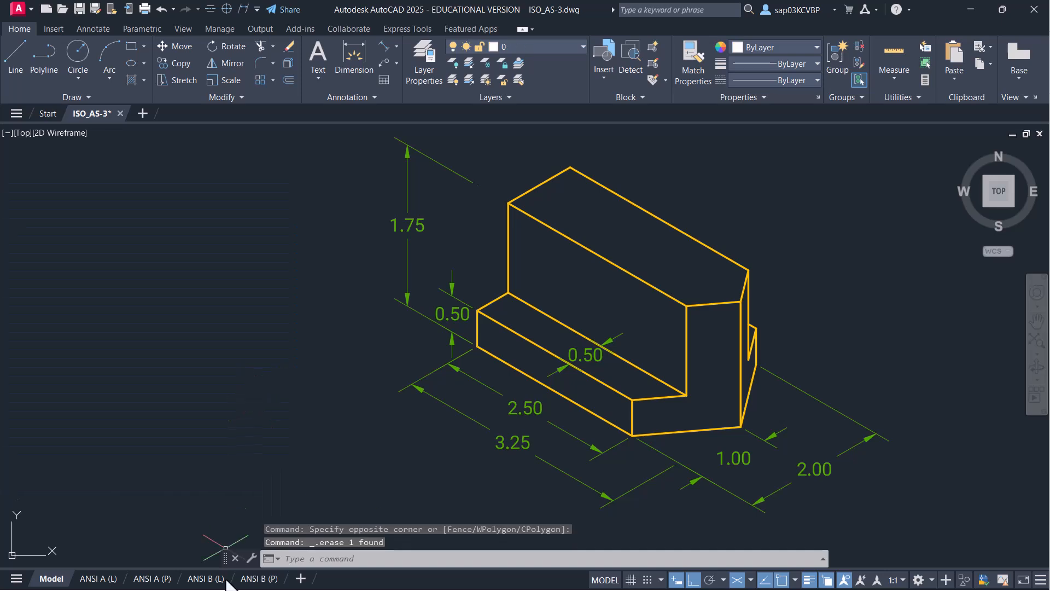
Set the ANSI A (P) layout viewport's scale to 1:1, position the isometric view inside it and return to paper space
click(151, 580)
double_click(350, 342)
click(887, 580)
click(863, 184)
middle_drag(359, 333, 261, 323)
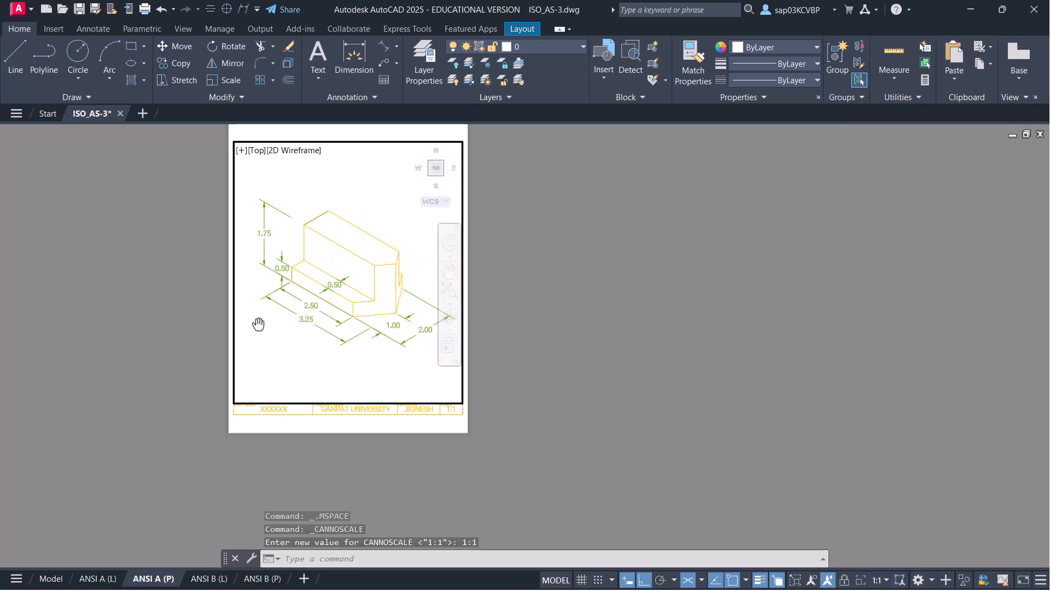
double_click(330, 430)
scroll(332, 428, up, 3)
middle_drag(344, 407, 359, 514)
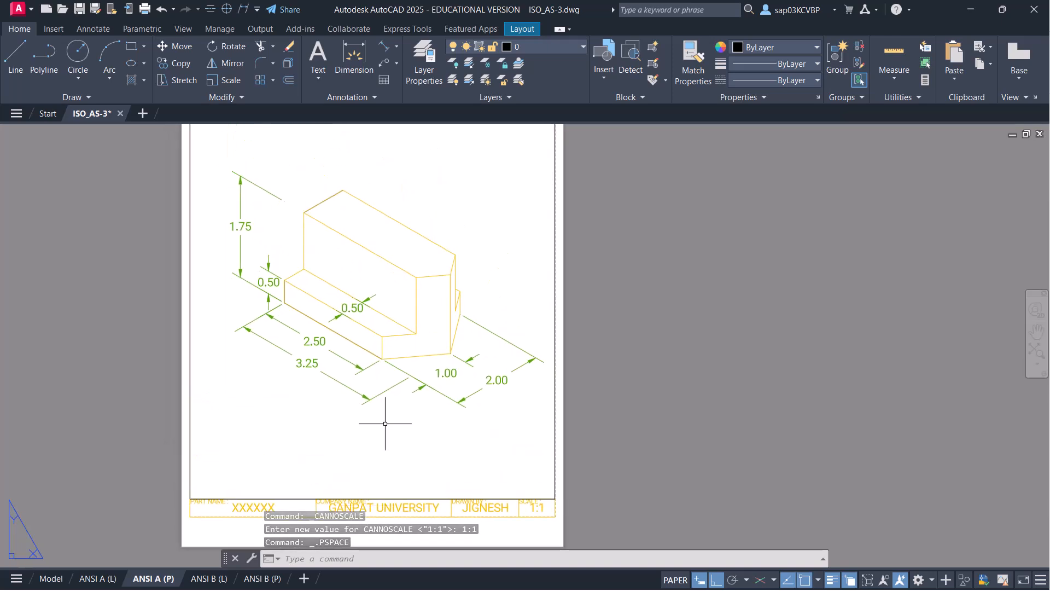
Preview the single-sheet plot of the ANSI A (P) layout, inspect the sheet, and leave without plotting
key(ctrl+p)
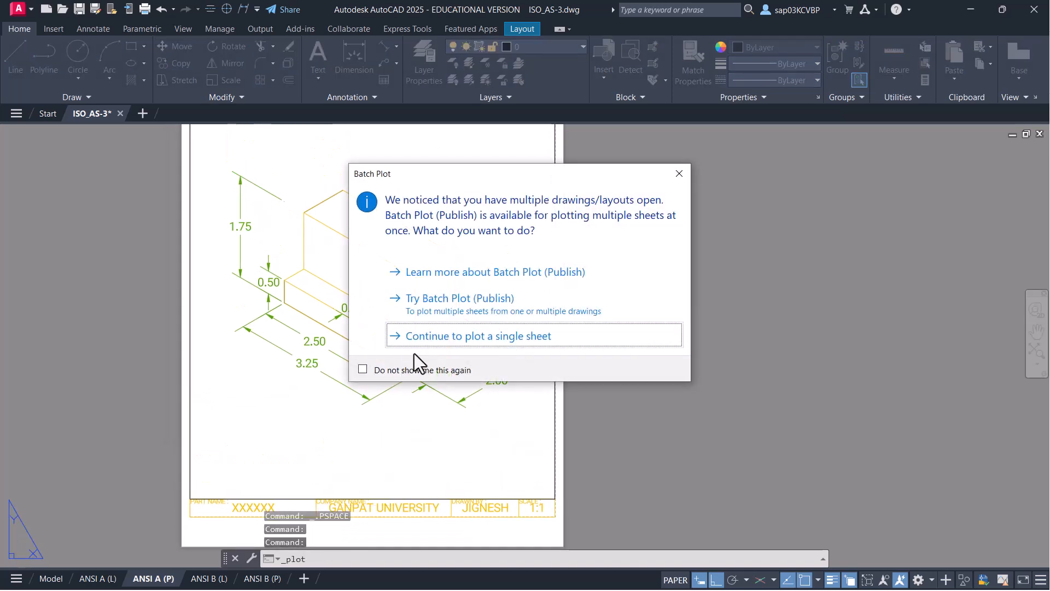
click(427, 337)
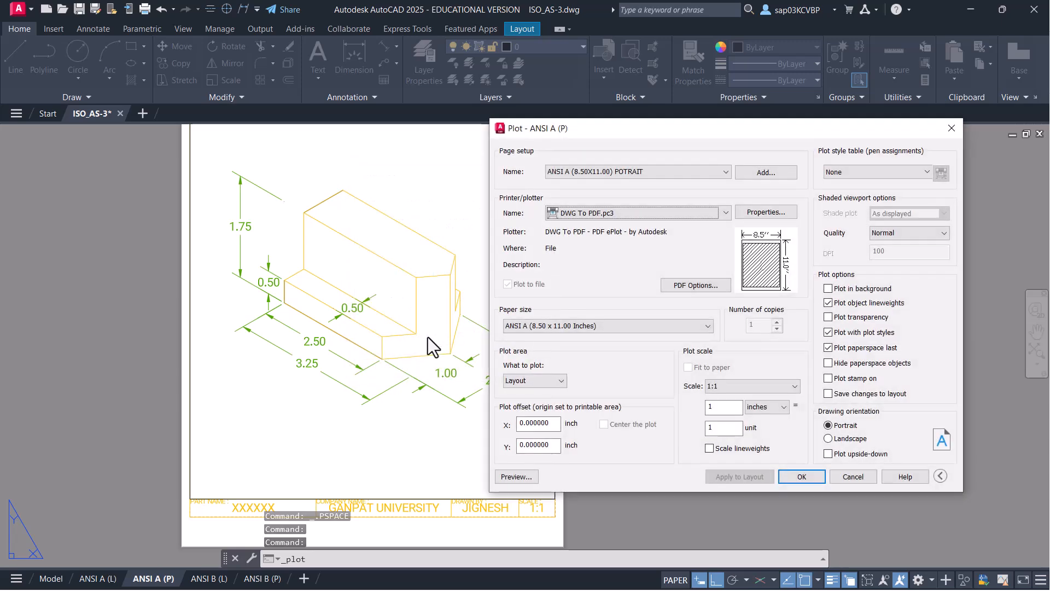
click(527, 479)
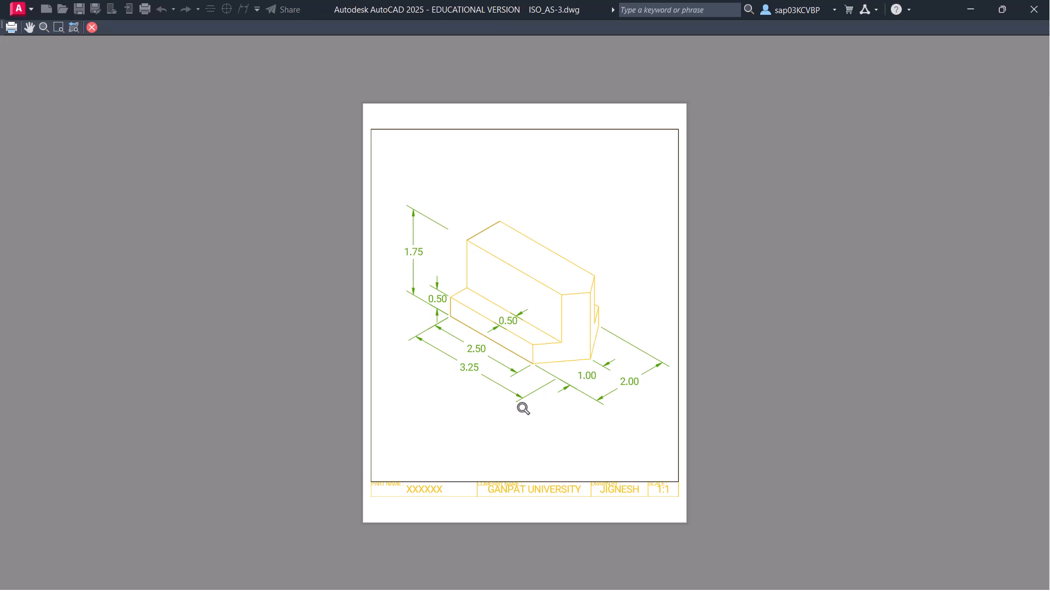
scroll(572, 376, up, 2)
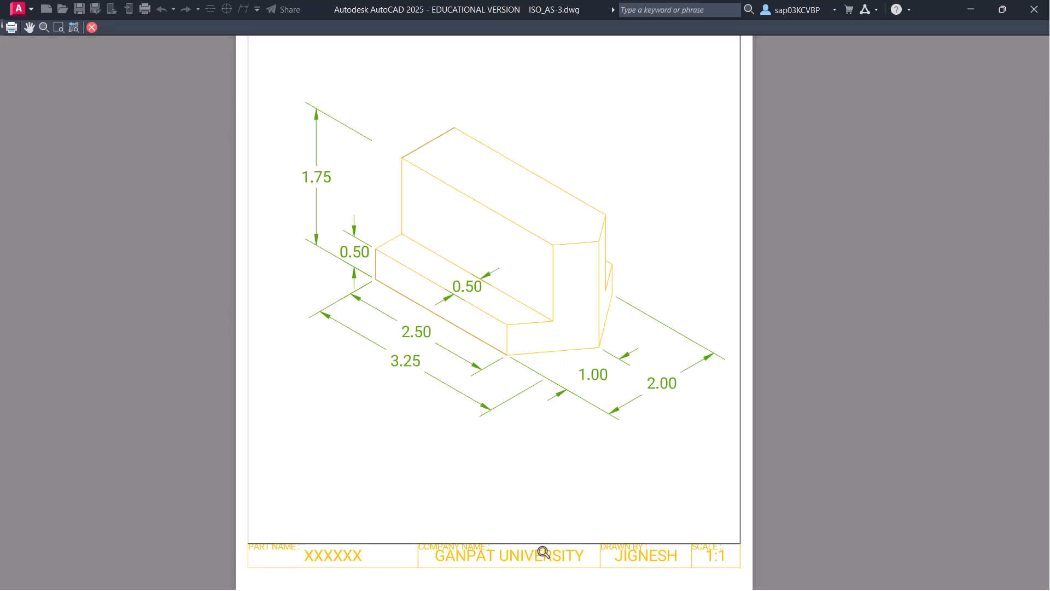
scroll(526, 321, down, 2)
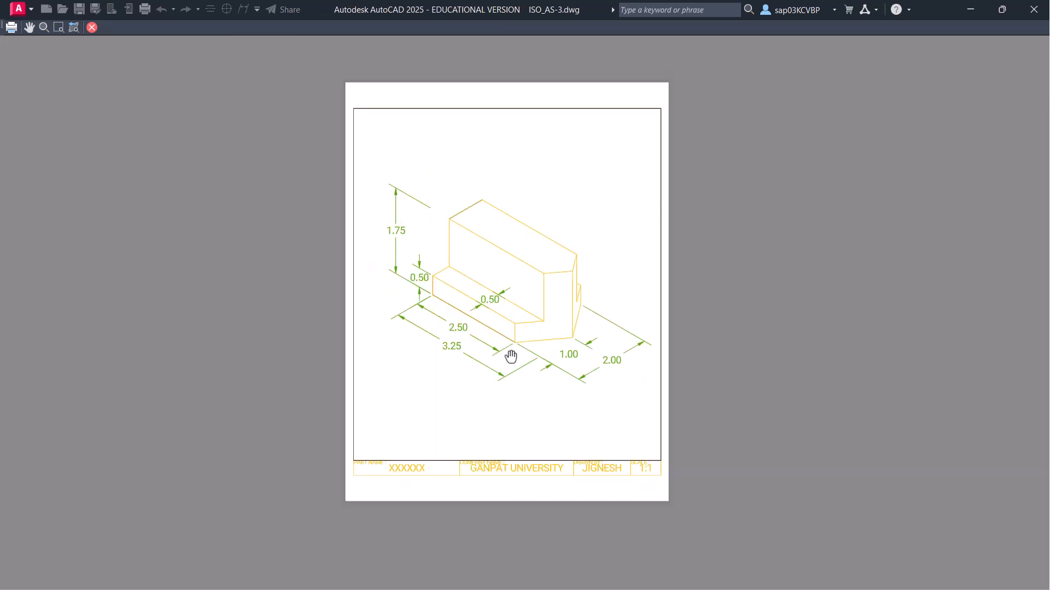
key(Escape)
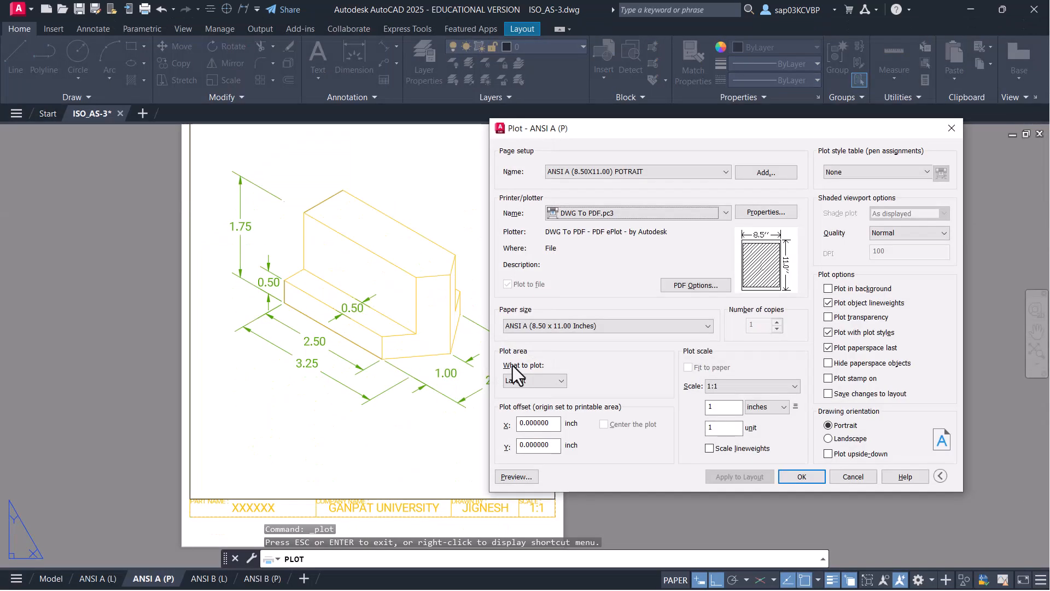
click(854, 478)
Return to model space and save the drawing
click(52, 579)
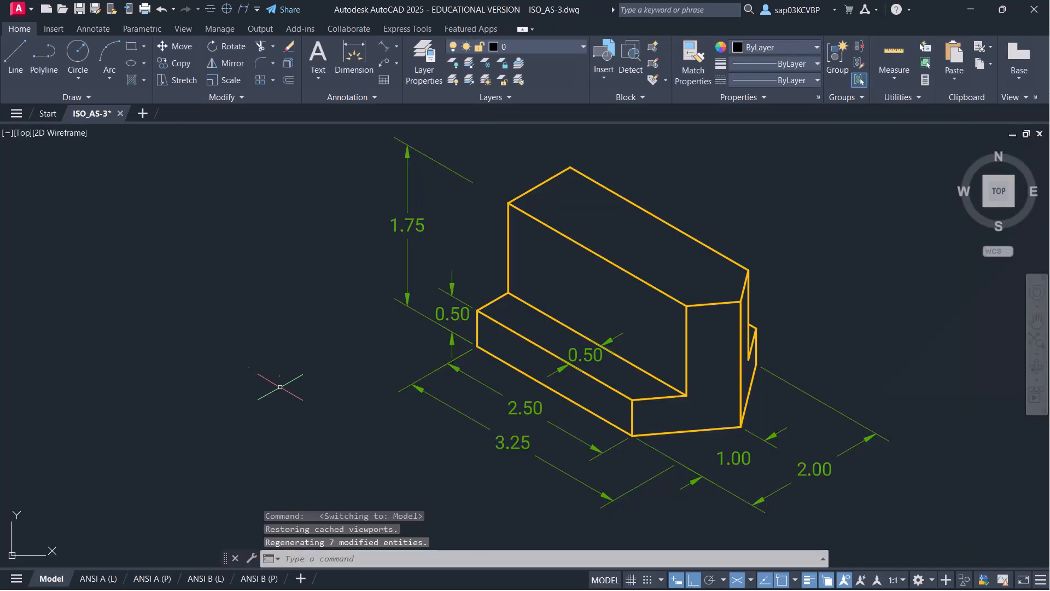
middle_drag(366, 383, 275, 385)
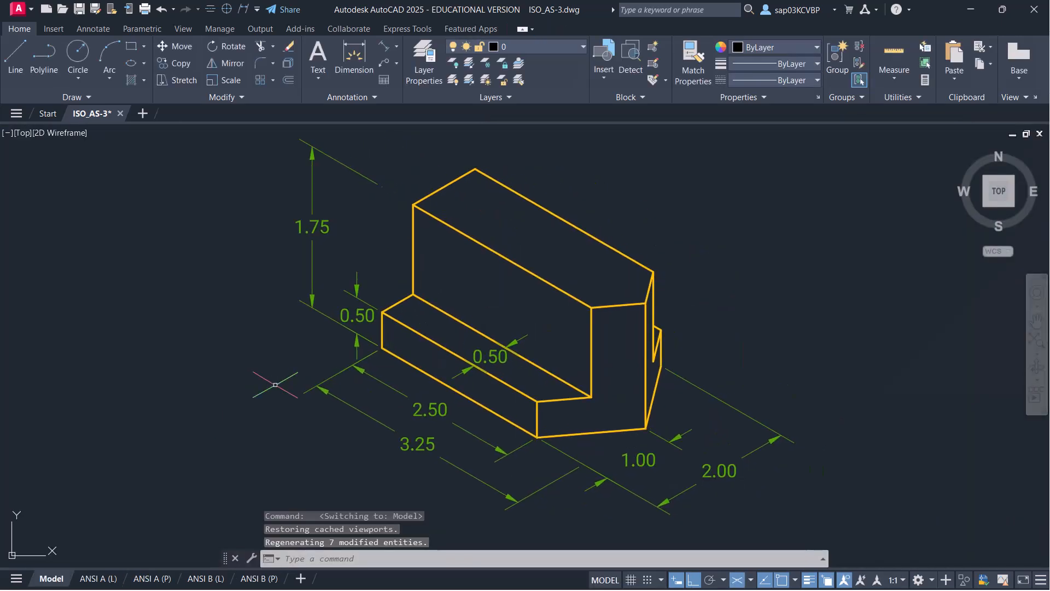
key(ctrl+s)
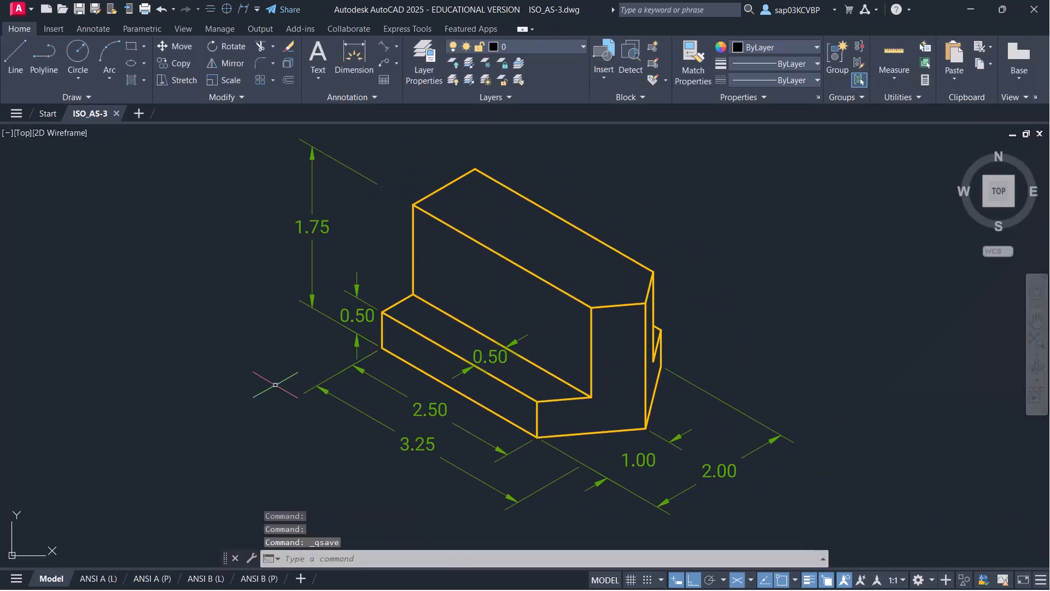